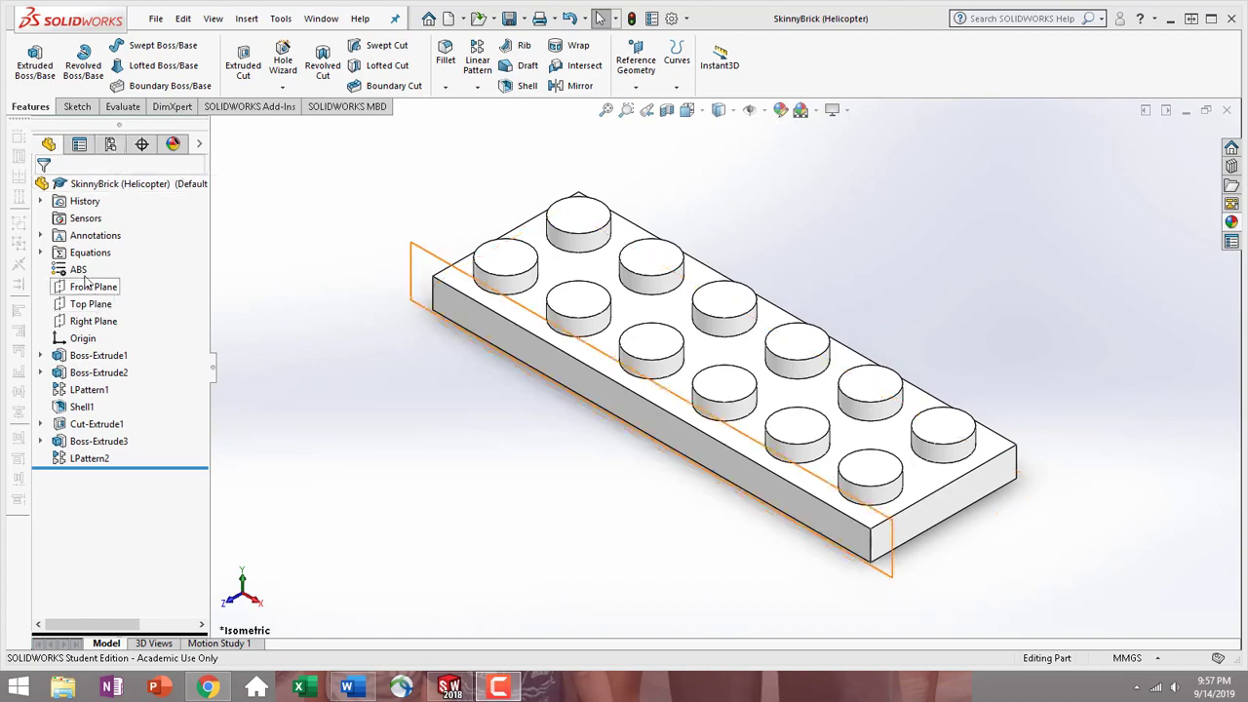
- Display the part's configurations and select the Default configuration
{"action": "left_click", "coordinate": [112, 145]}
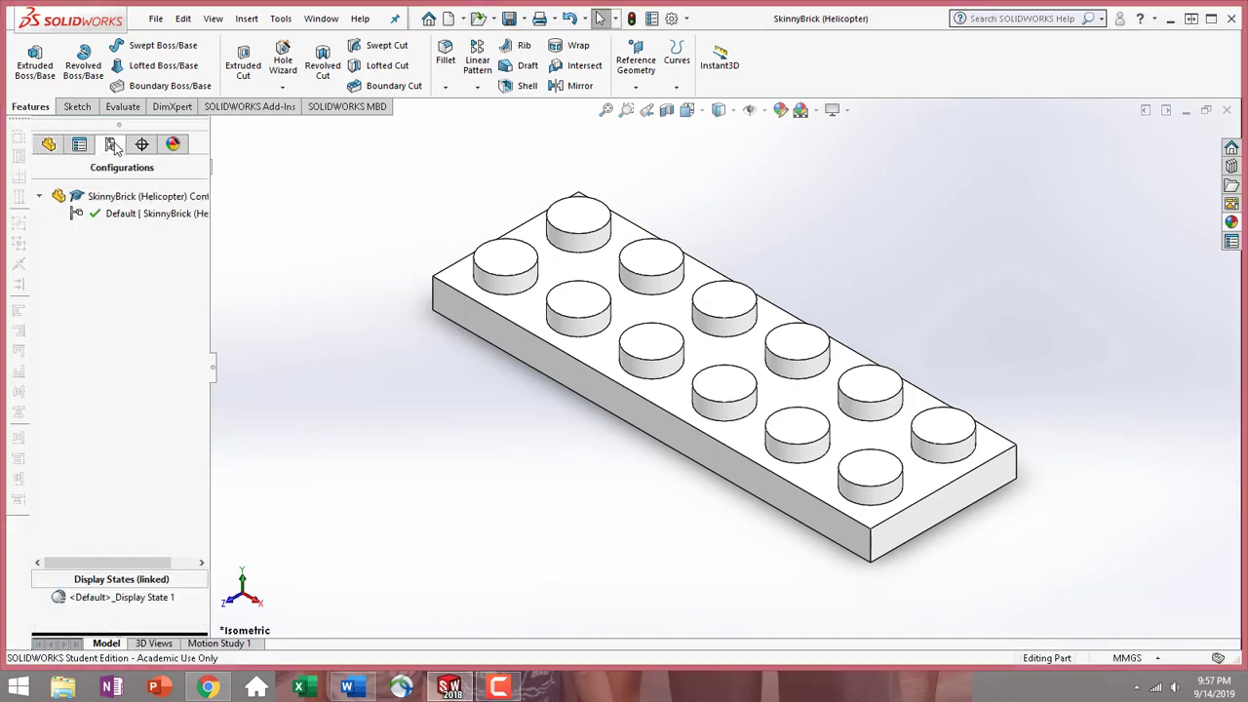
{"action": "left_click", "coordinate": [117, 222]}
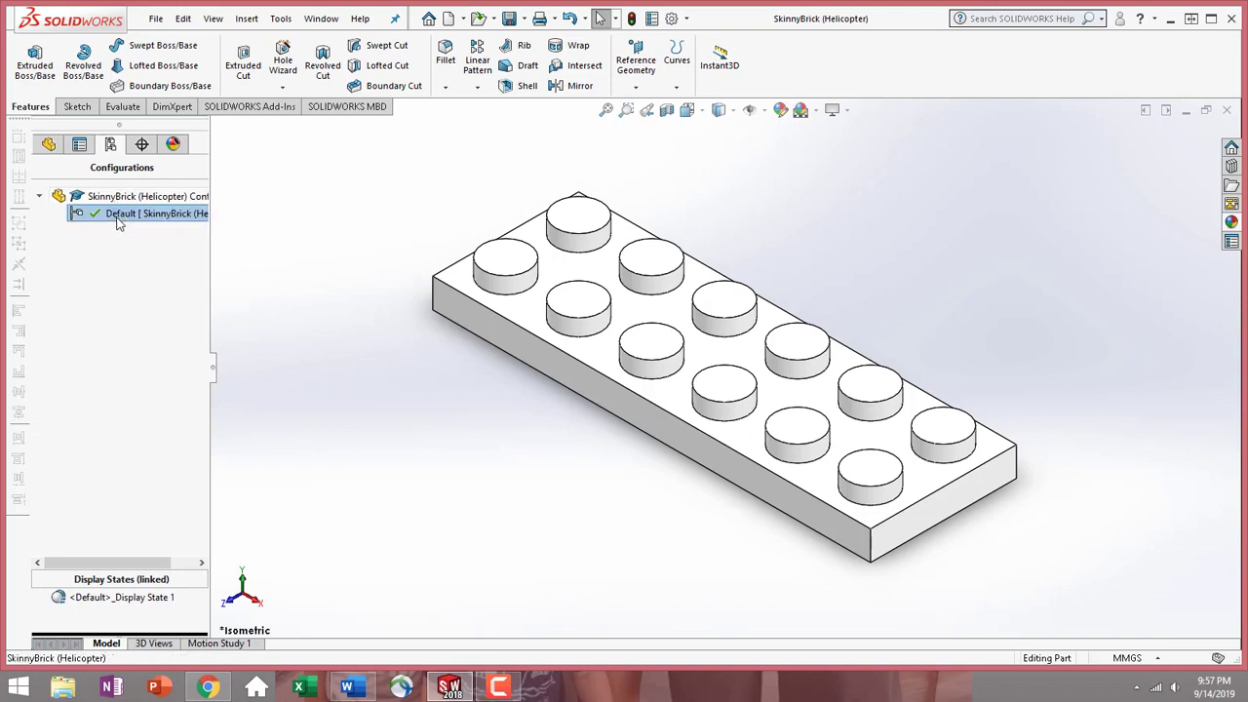
{"action": "right_click", "coordinate": [117, 220]}
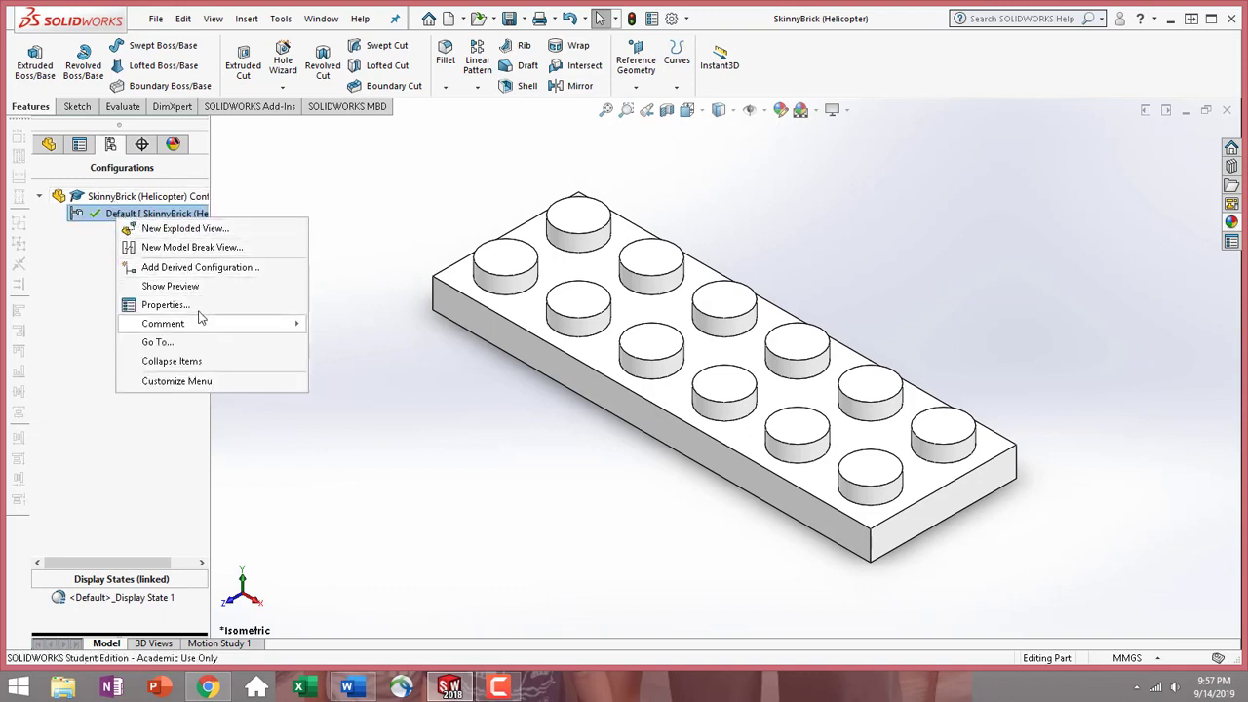
{"action": "left_click", "coordinate": [72, 270]}
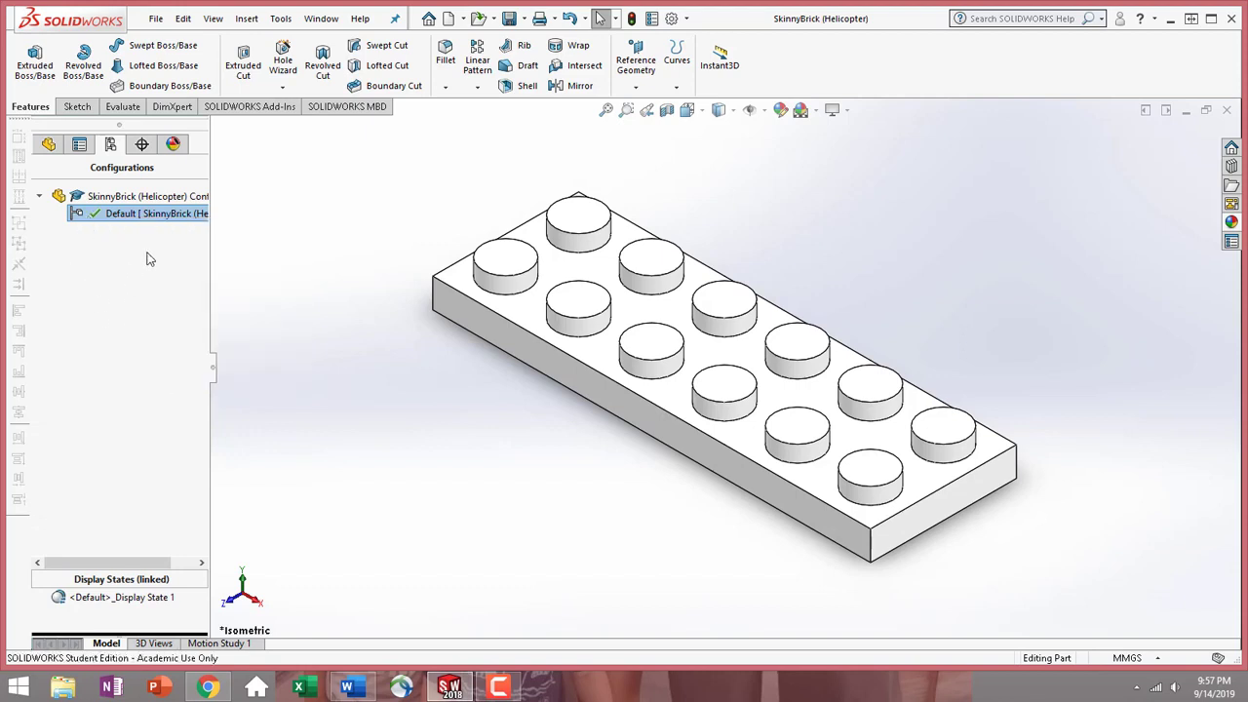
- Add a configuration named 302001 to the SkinnyBrick (Helicopter) part with the description "White 2x4"
{"action": "left_click", "coordinate": [137, 195]}
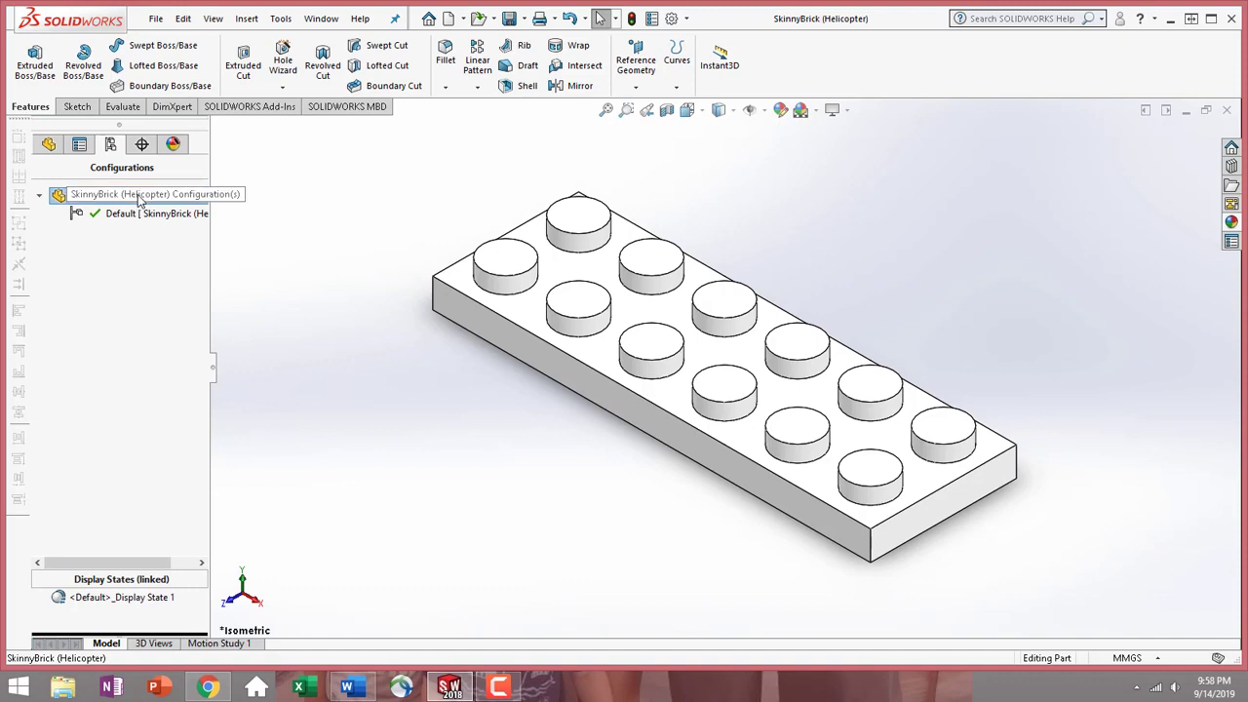
{"action": "right_click", "coordinate": [141, 200]}
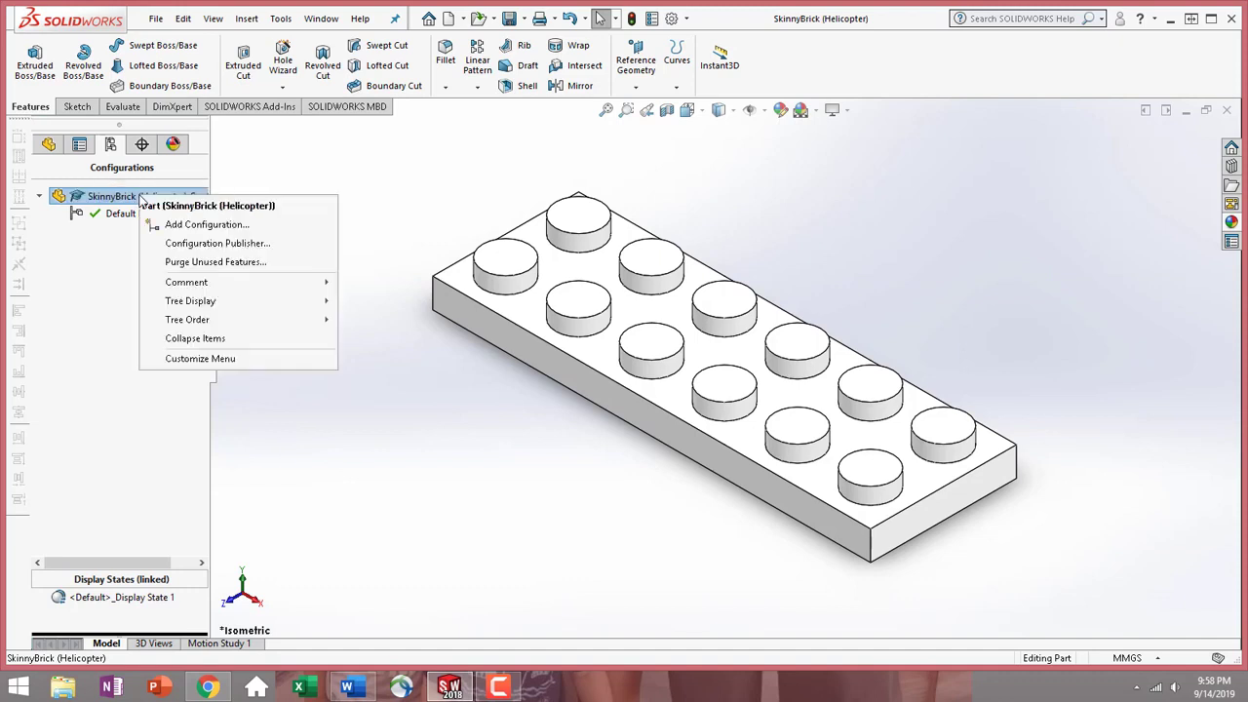
{"action": "left_click", "coordinate": [207, 224]}
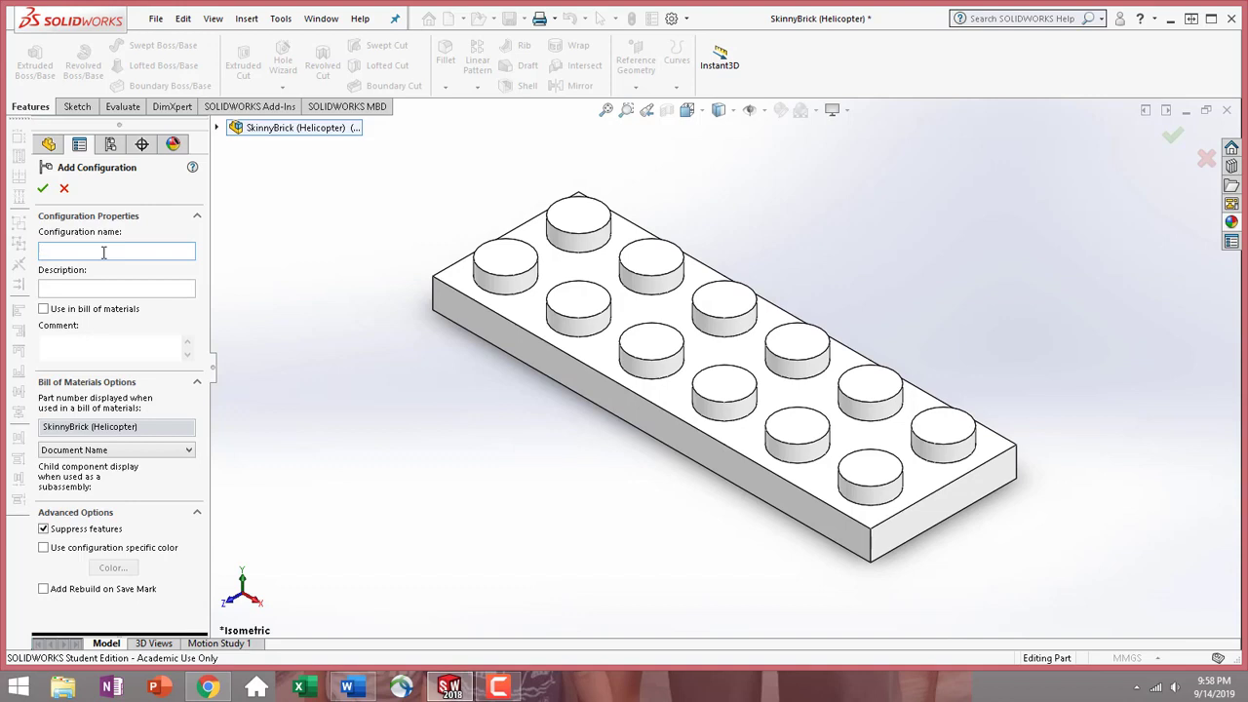
{"action": "type", "text": "302001"}
{"action": "left_click", "coordinate": [73, 285]}
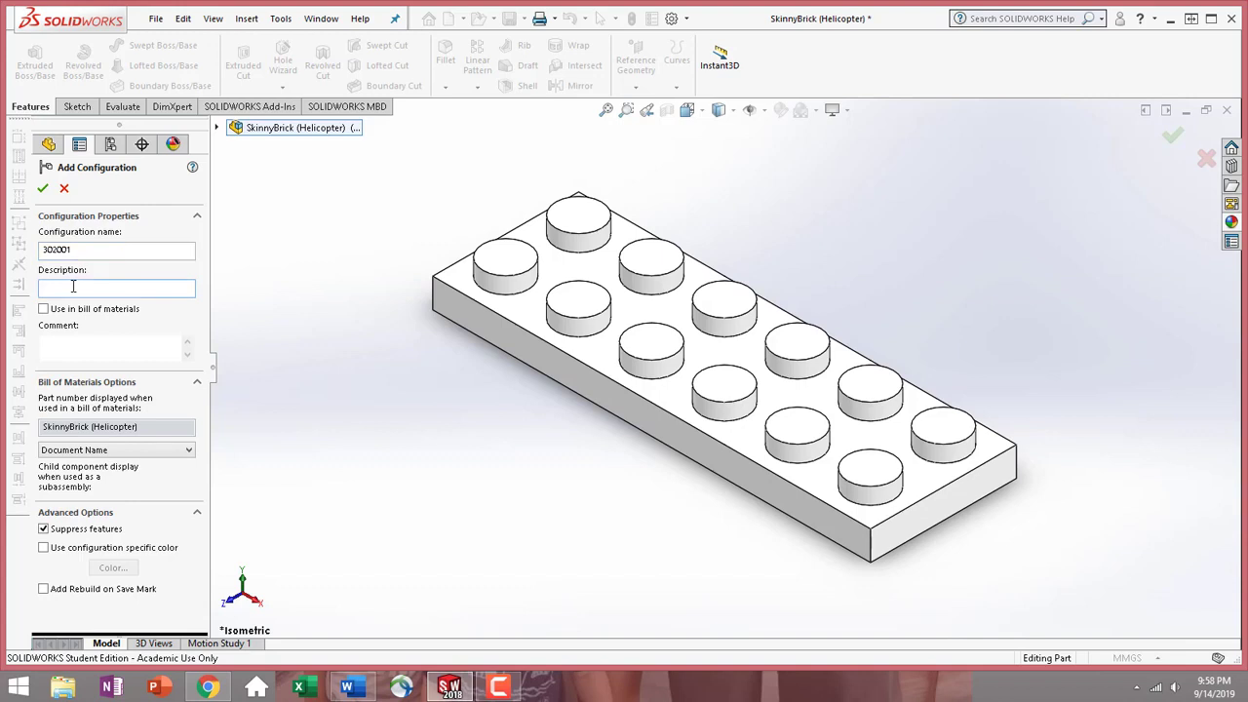
{"action": "type", "text": "White 2x4"}
{"action": "left_click", "coordinate": [44, 187]}
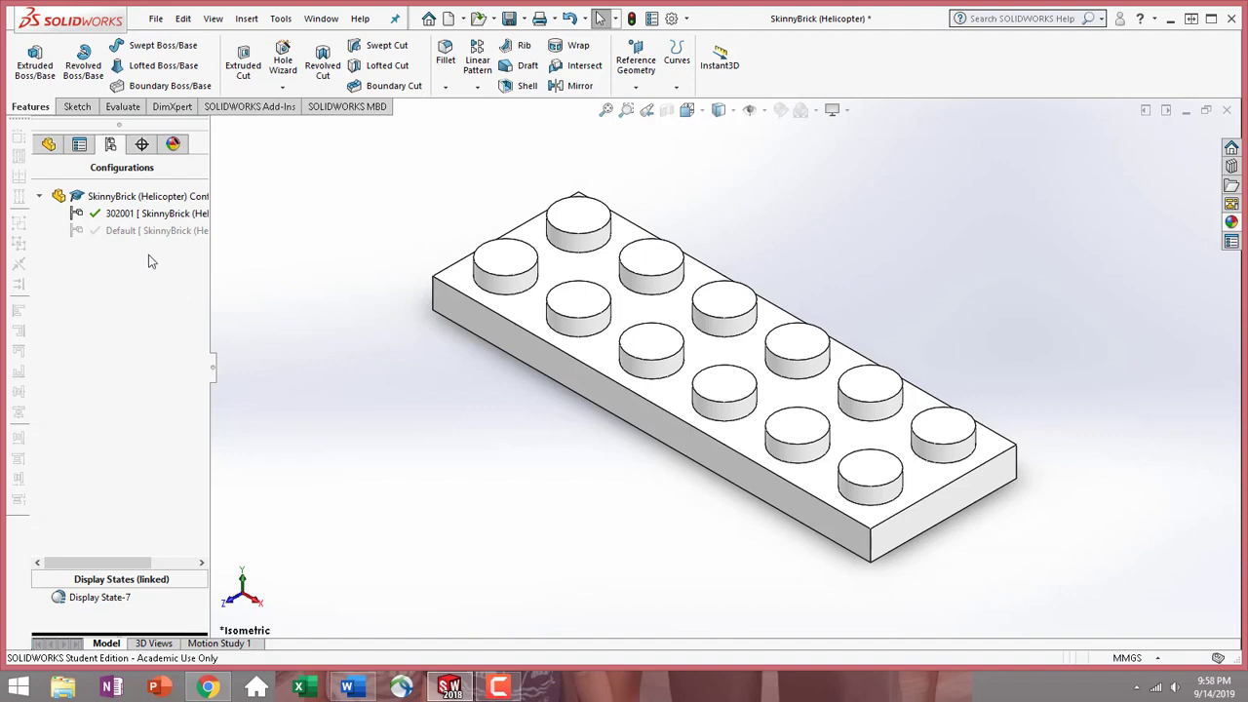
- Add a configuration named 371021 to the part with the description "Red 1x4"
{"action": "left_click", "coordinate": [153, 199]}
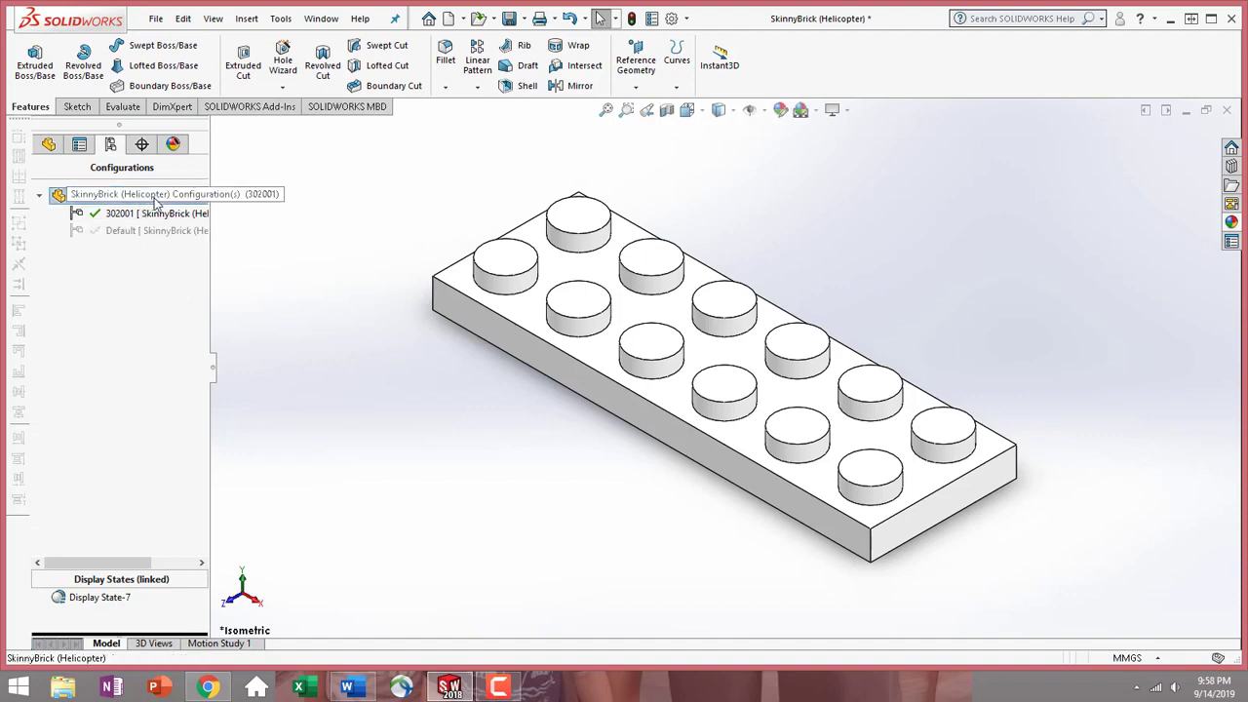
{"action": "right_click", "coordinate": [154, 199]}
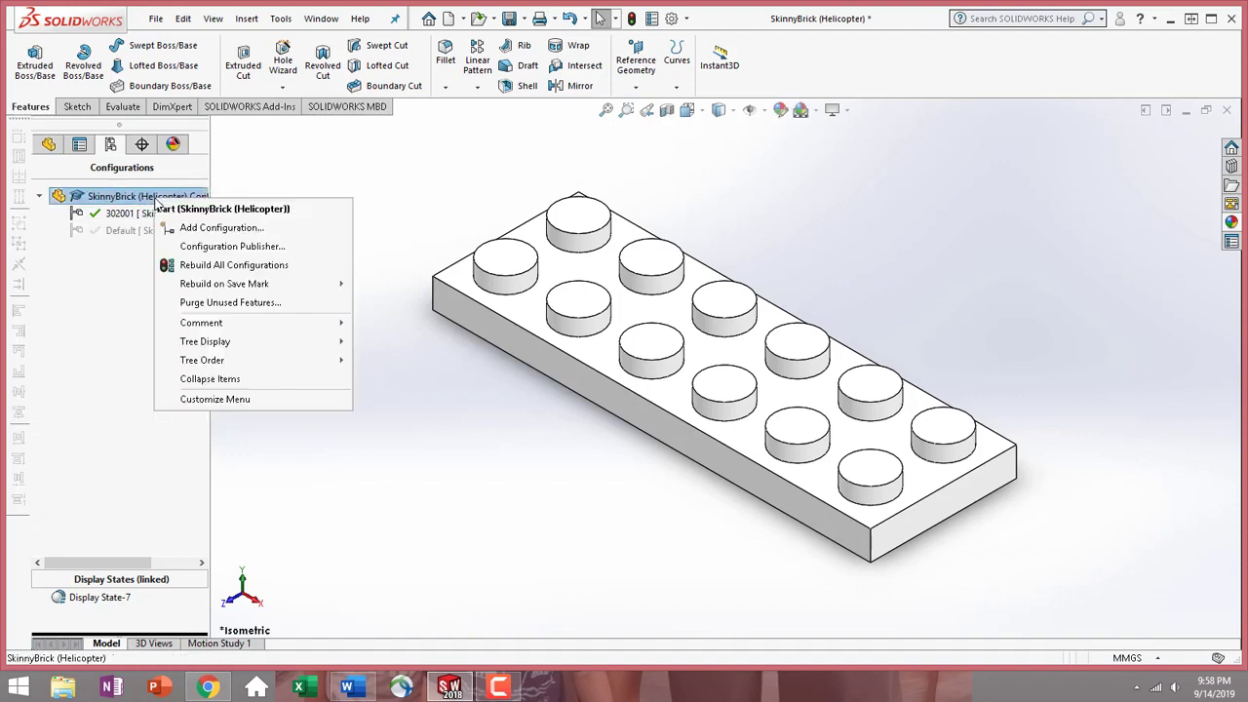
{"action": "left_click", "coordinate": [209, 232]}
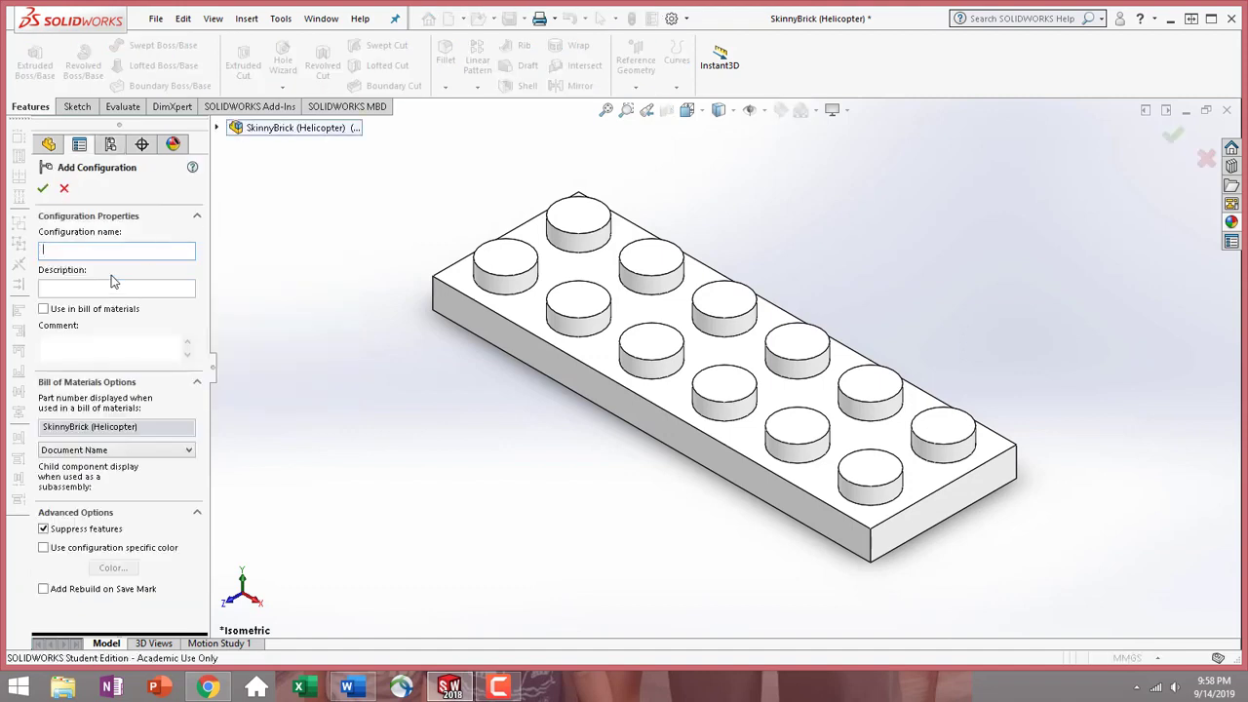
{"action": "type", "text": "371021"}
{"action": "left_click", "coordinate": [125, 286]}
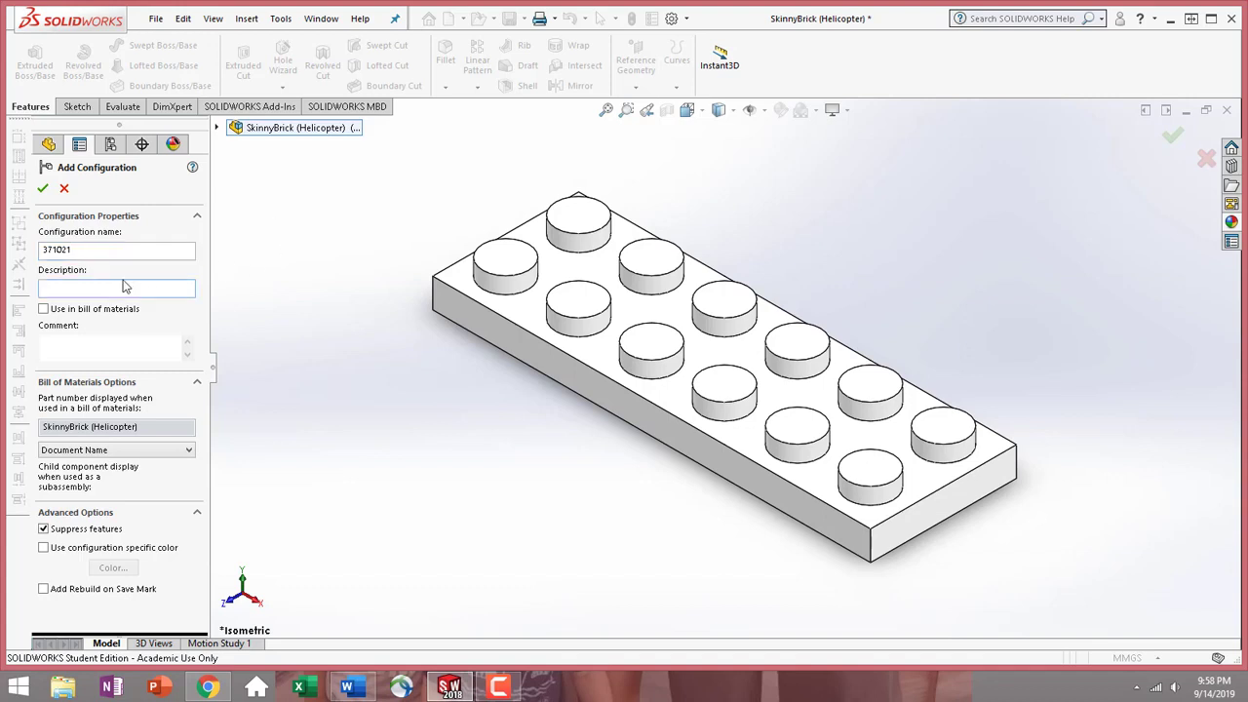
{"action": "type", "text": "Red 1x4"}
{"action": "left_click", "coordinate": [43, 189]}
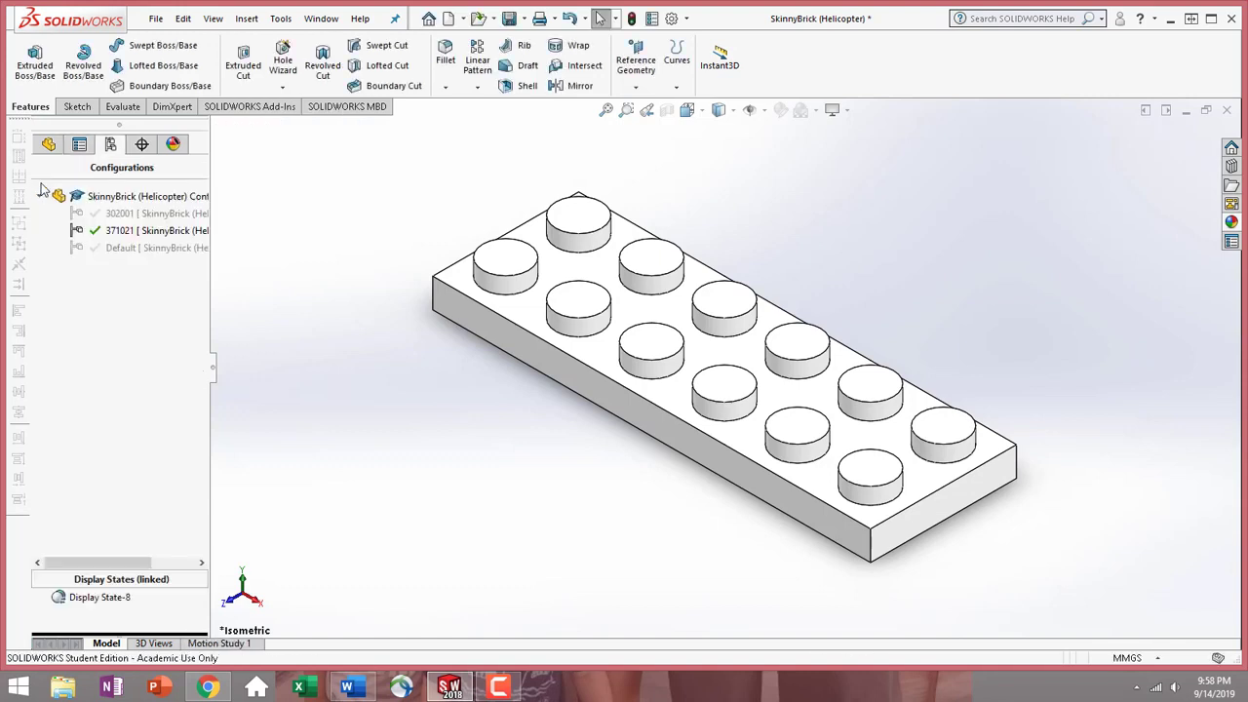
- Add a configuration named 4211056 to the part with the description "Gray 1x6"
{"action": "right_click", "coordinate": [135, 196]}
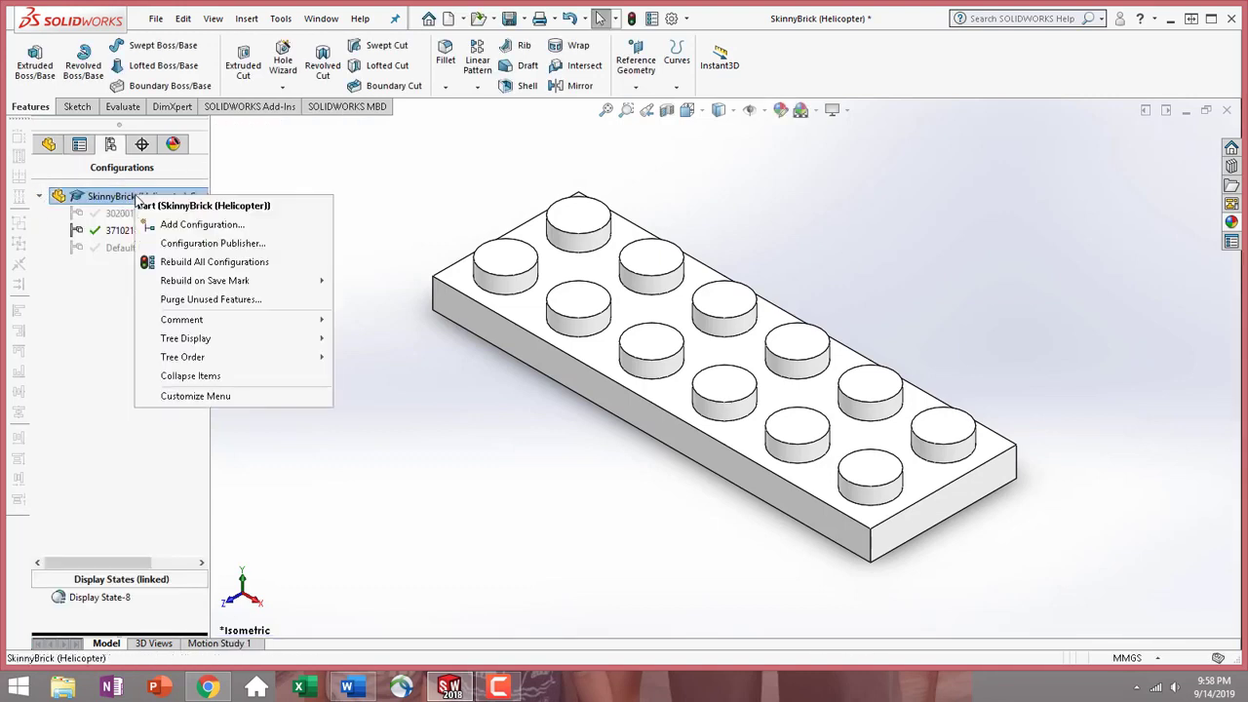
{"action": "left_click", "coordinate": [182, 225]}
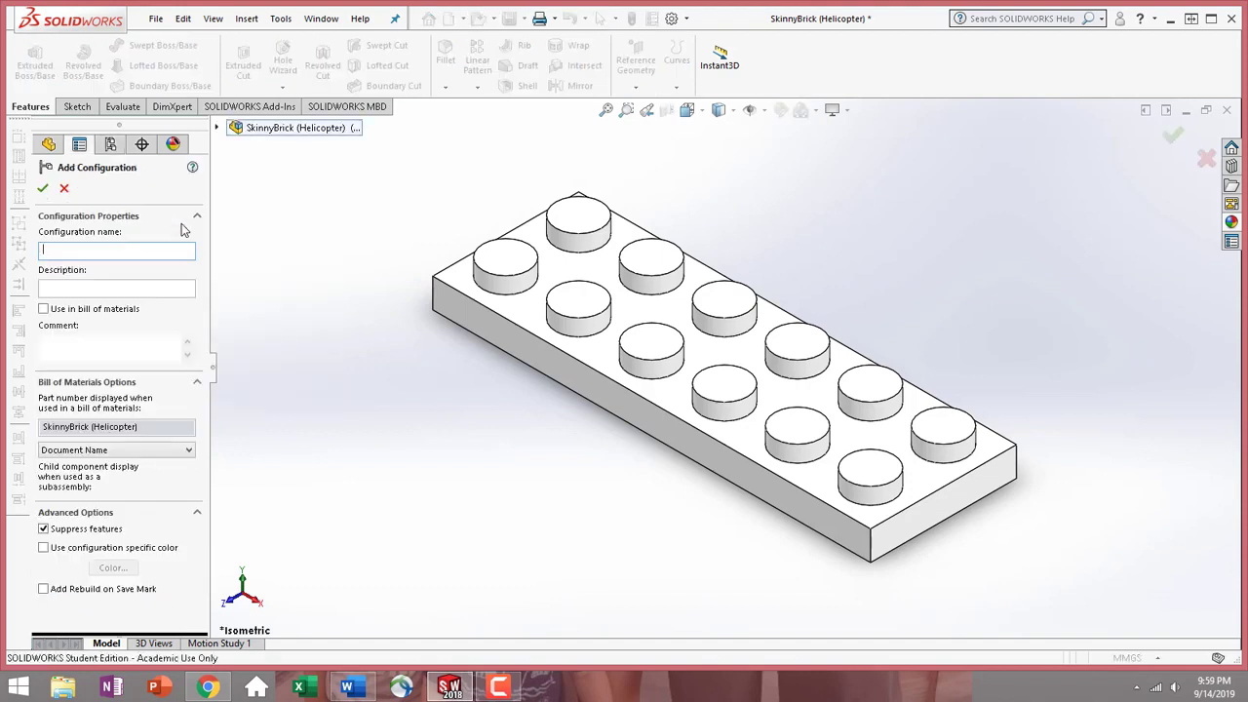
{"action": "type", "text": "4211056"}
{"action": "left_click", "coordinate": [118, 285]}
{"action": "type", "text": "Gra"}
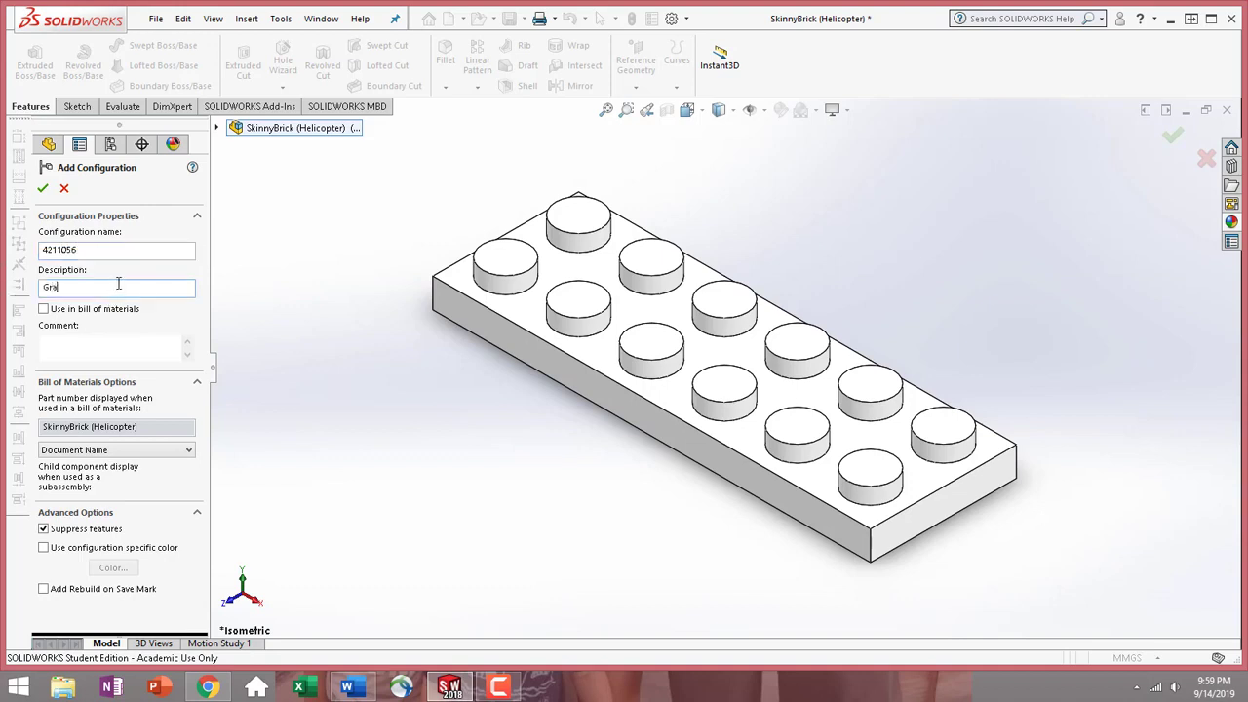
{"action": "type", "text": "y 1x6"}
{"action": "left_click", "coordinate": [43, 188]}
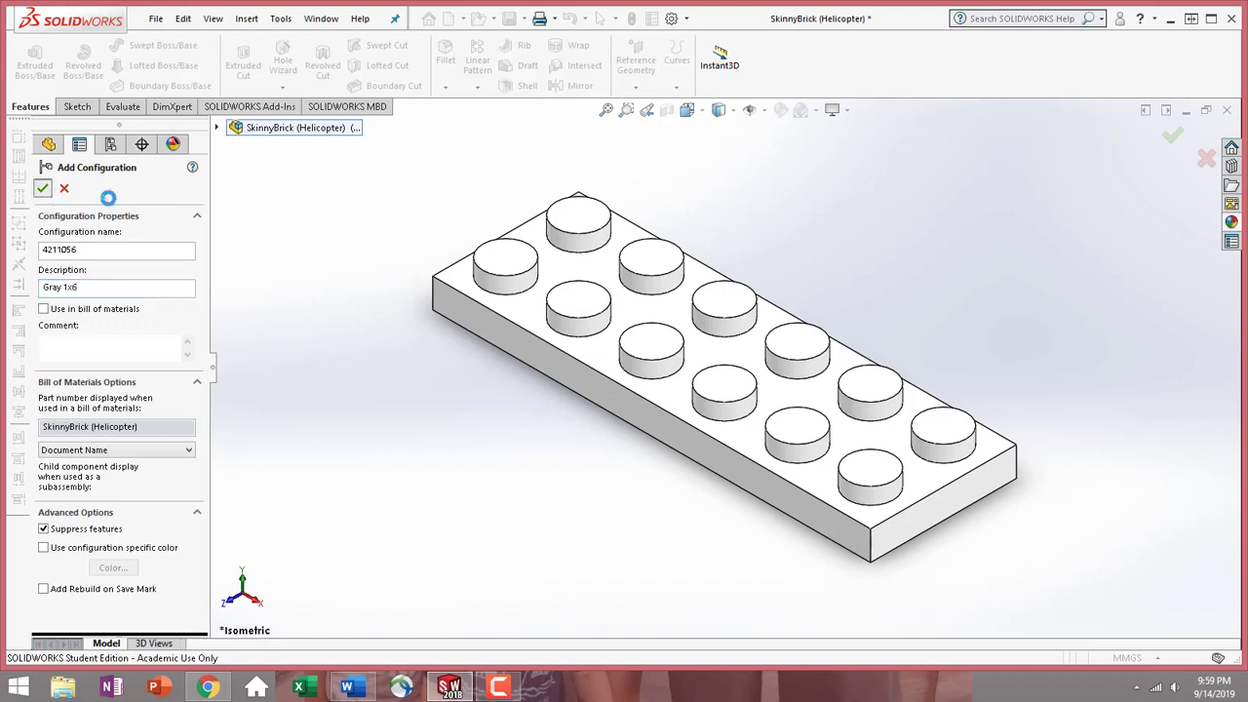
- Add a configuration named 302221 to the part with the description "Red 2x2"
{"action": "right_click", "coordinate": [131, 198]}
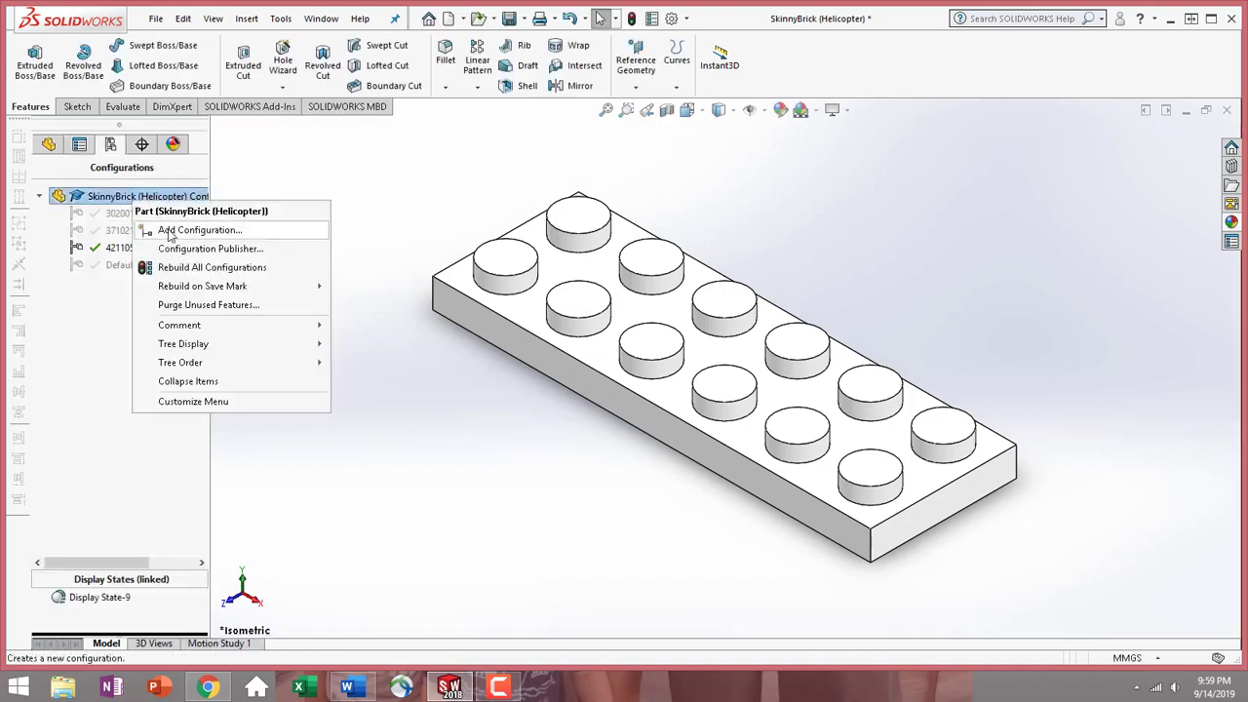
{"action": "left_click", "coordinate": [171, 231]}
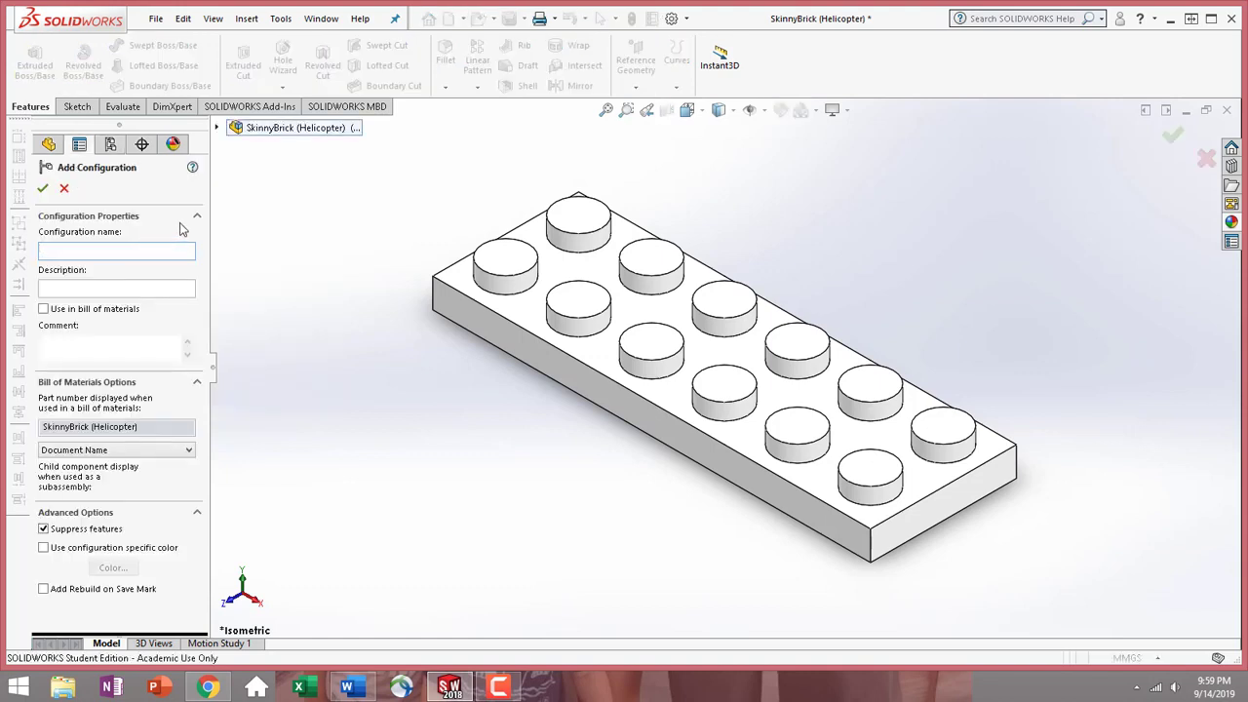
{"action": "type", "text": "3D2221"}
{"action": "left_click", "coordinate": [146, 286]}
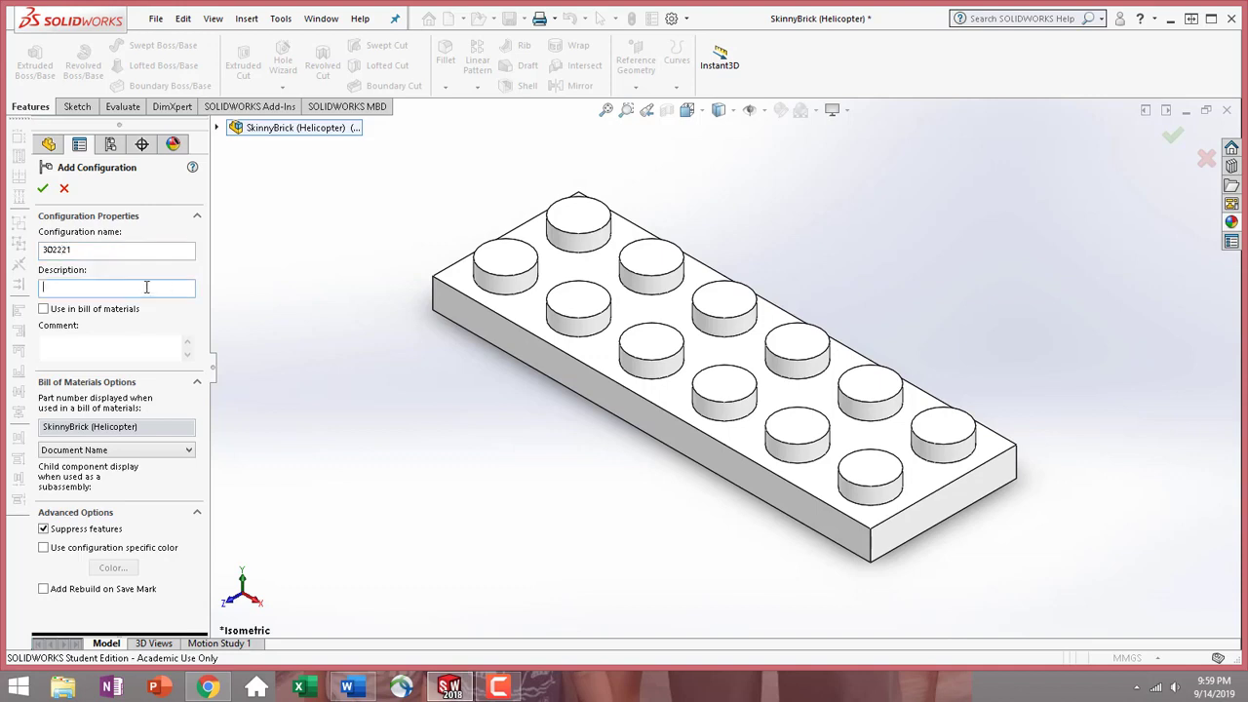
{"action": "type", "text": "Red 2x2"}
{"action": "left_click", "coordinate": [43, 189]}
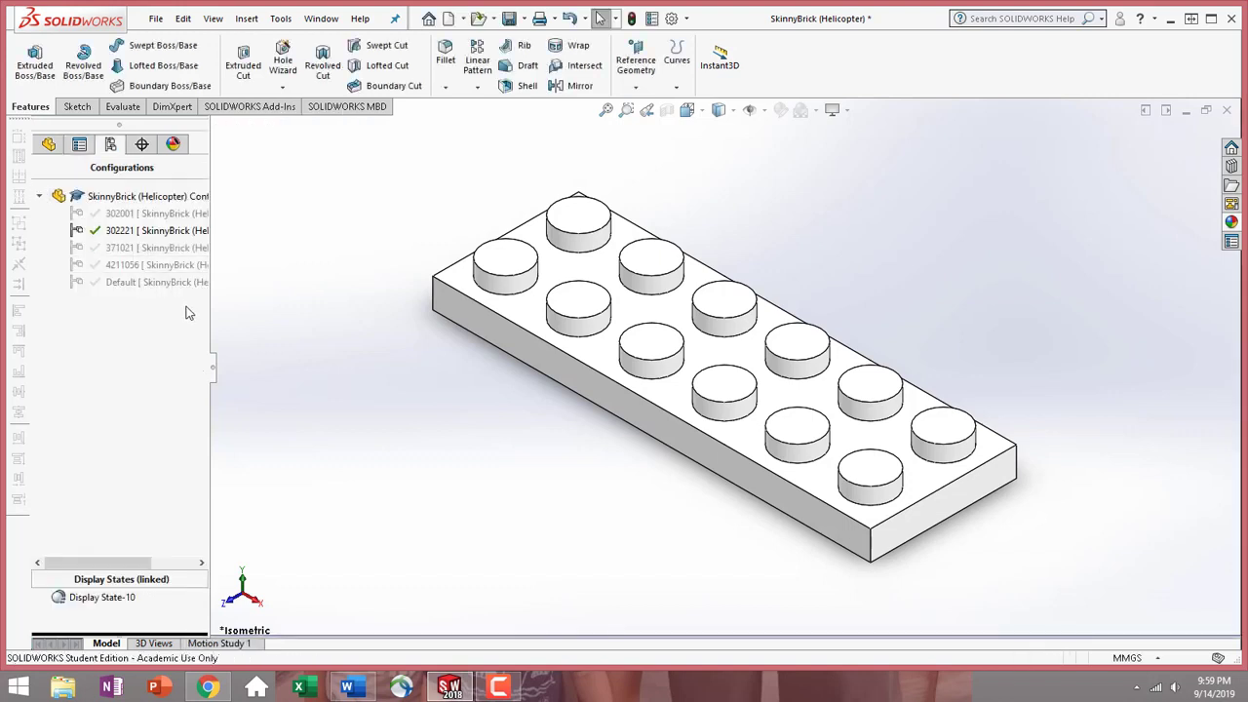
- Add a configuration named 302121 to the part with the description "Red 2x3"
{"action": "right_click", "coordinate": [134, 199]}
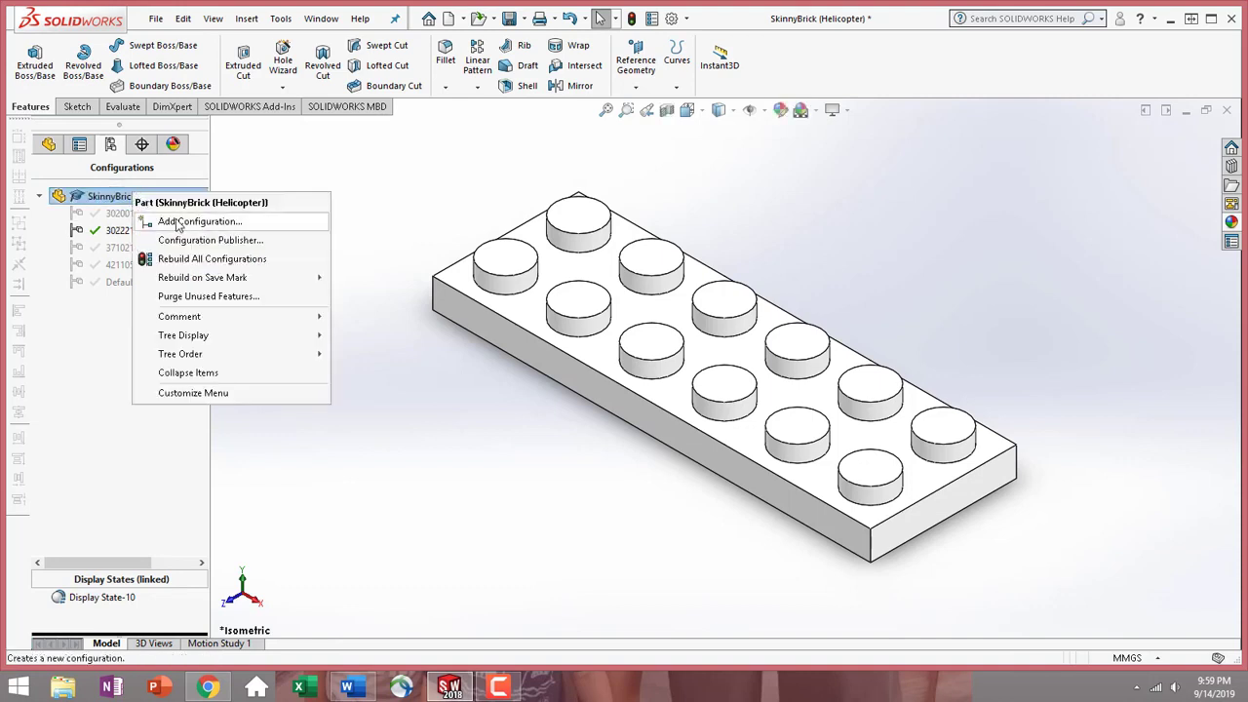
{"action": "left_click", "coordinate": [180, 222]}
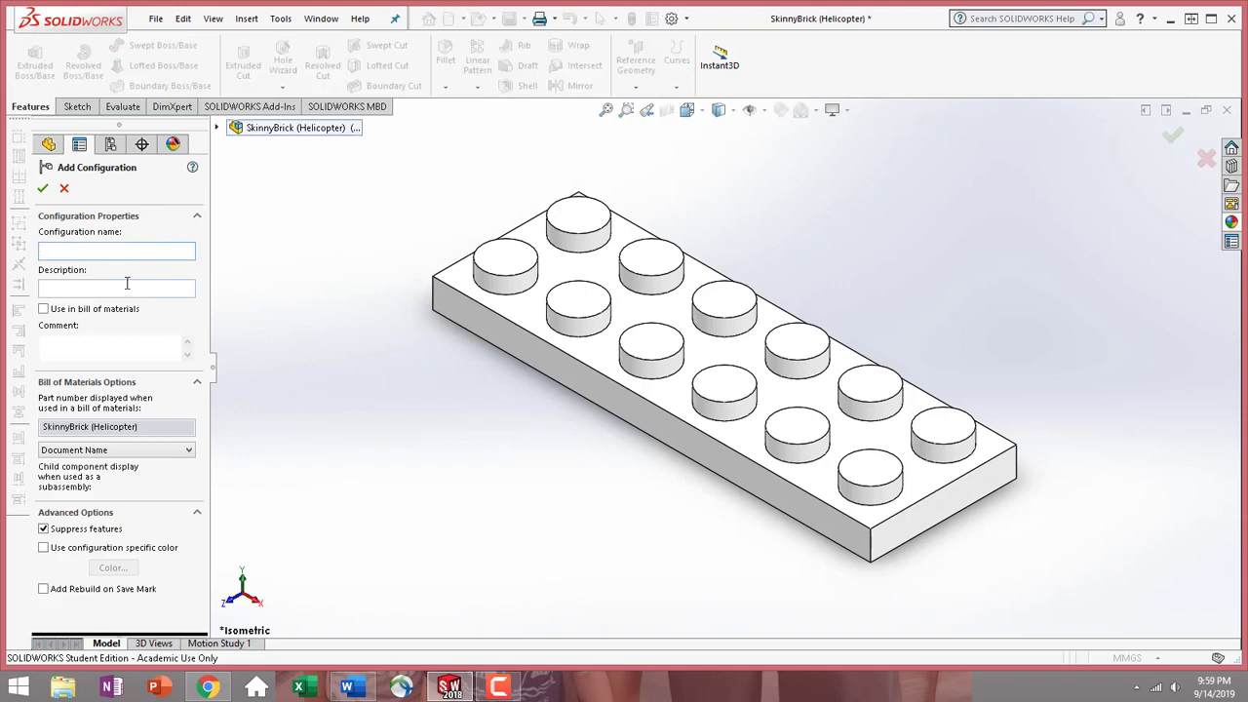
{"action": "type", "text": "302121"}
{"action": "left_click", "coordinate": [87, 288]}
{"action": "type", "text": "Re"}
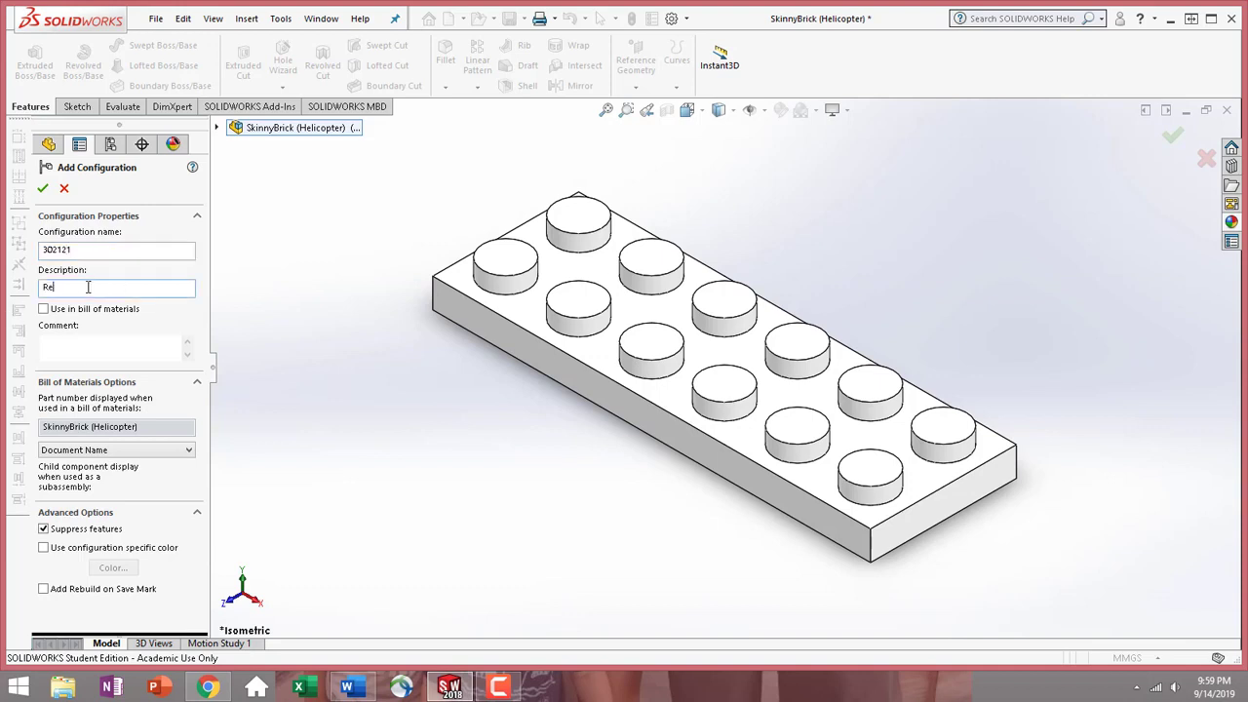
{"action": "type", "text": "d 2x3"}
{"action": "left_click", "coordinate": [43, 189]}
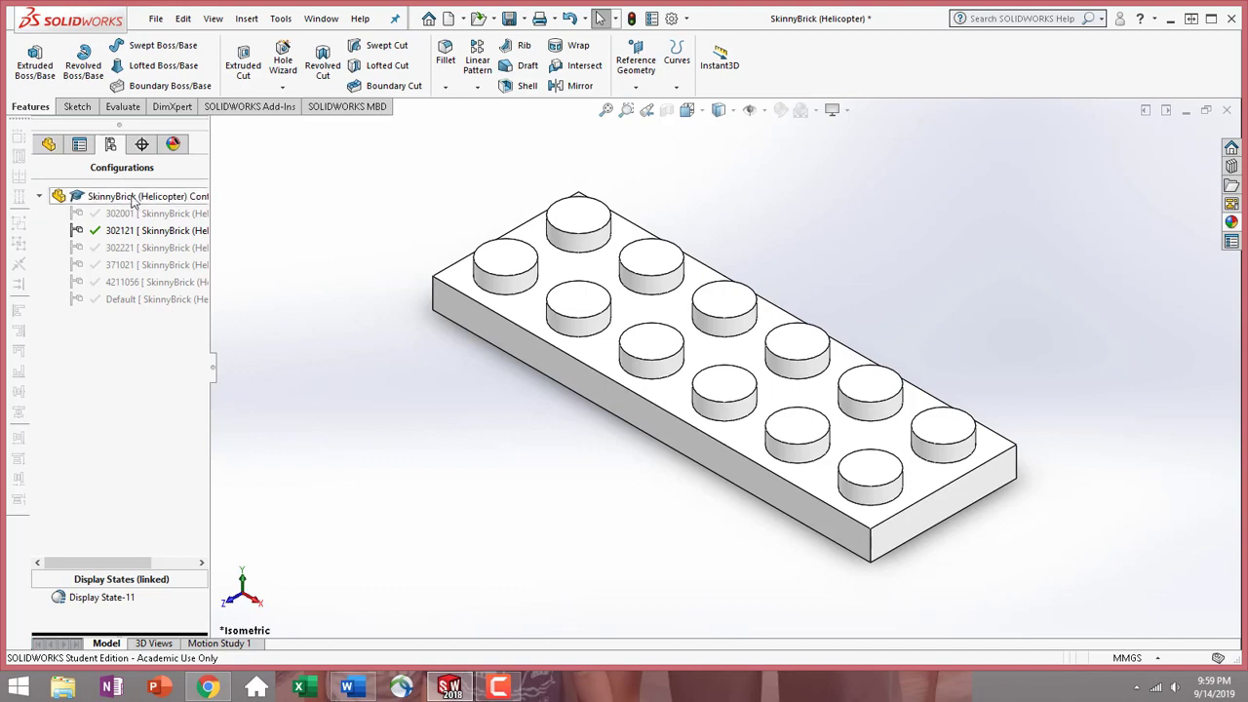
- Add a configuration named 302021 to the part with the description "Red 2x4"
{"action": "right_click", "coordinate": [132, 196]}
{"action": "left_click", "coordinate": [185, 229]}
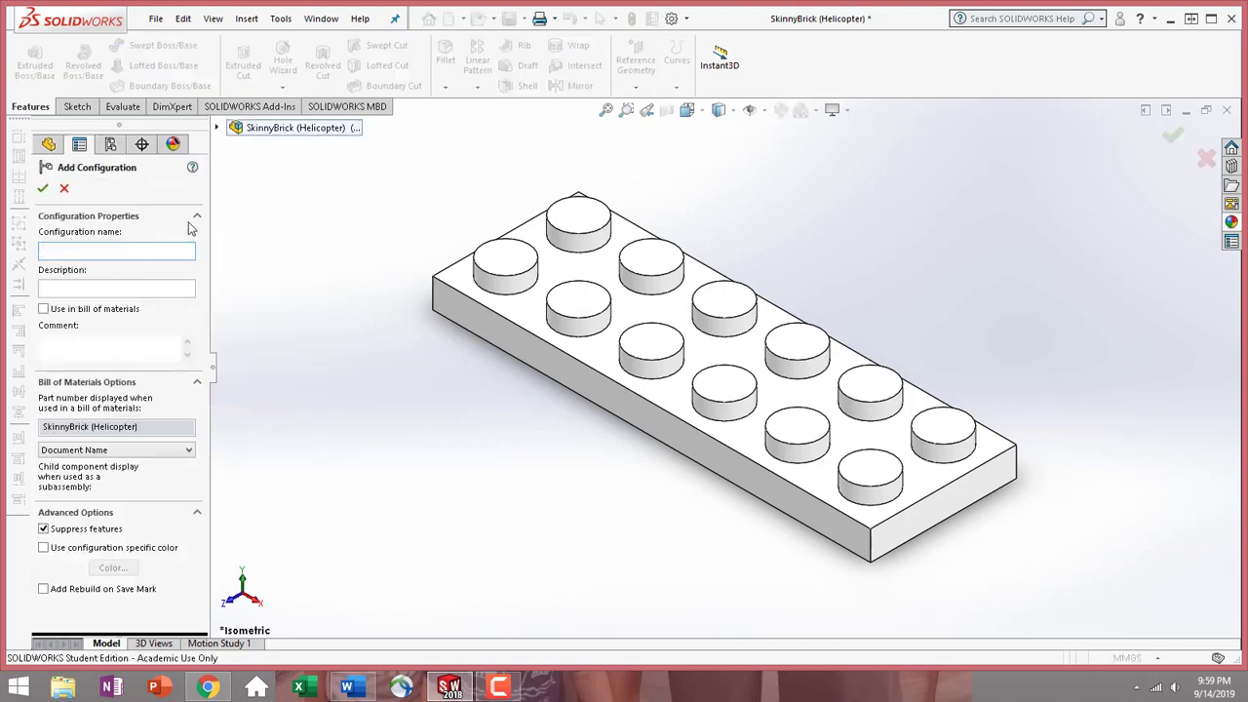
{"action": "type", "text": "302021"}
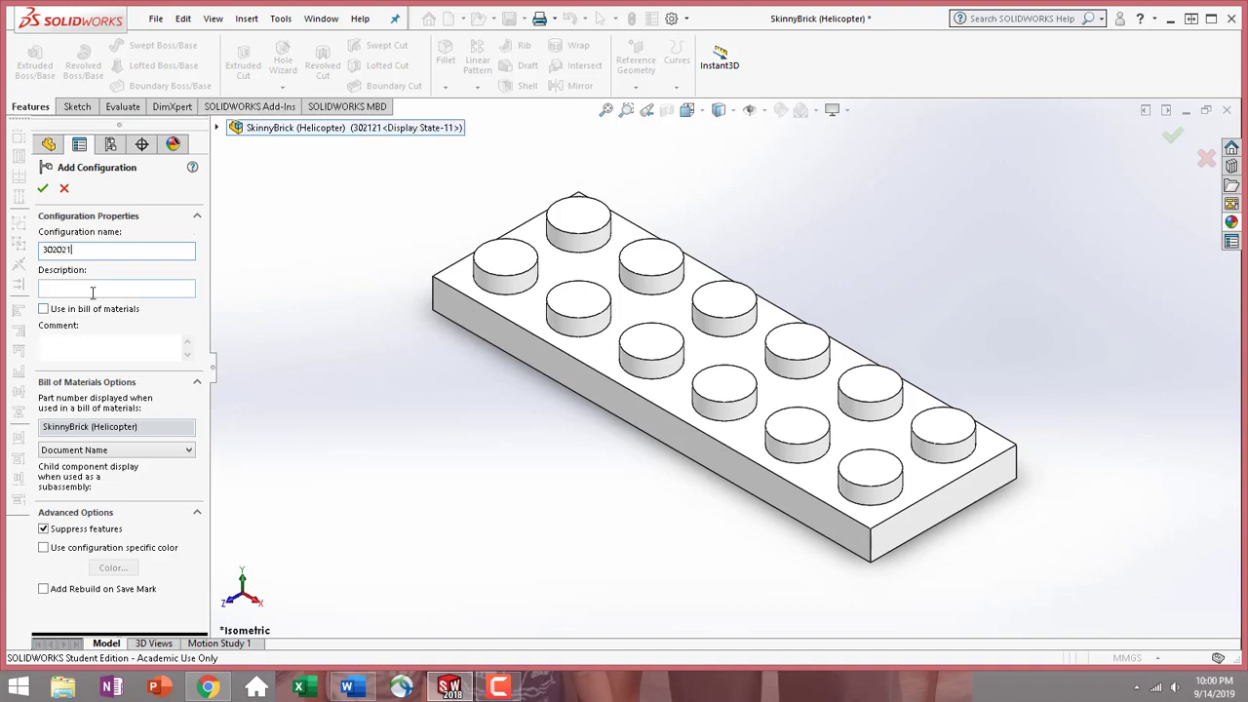
{"action": "left_click", "coordinate": [93, 291]}
{"action": "type", "text": "Re"}
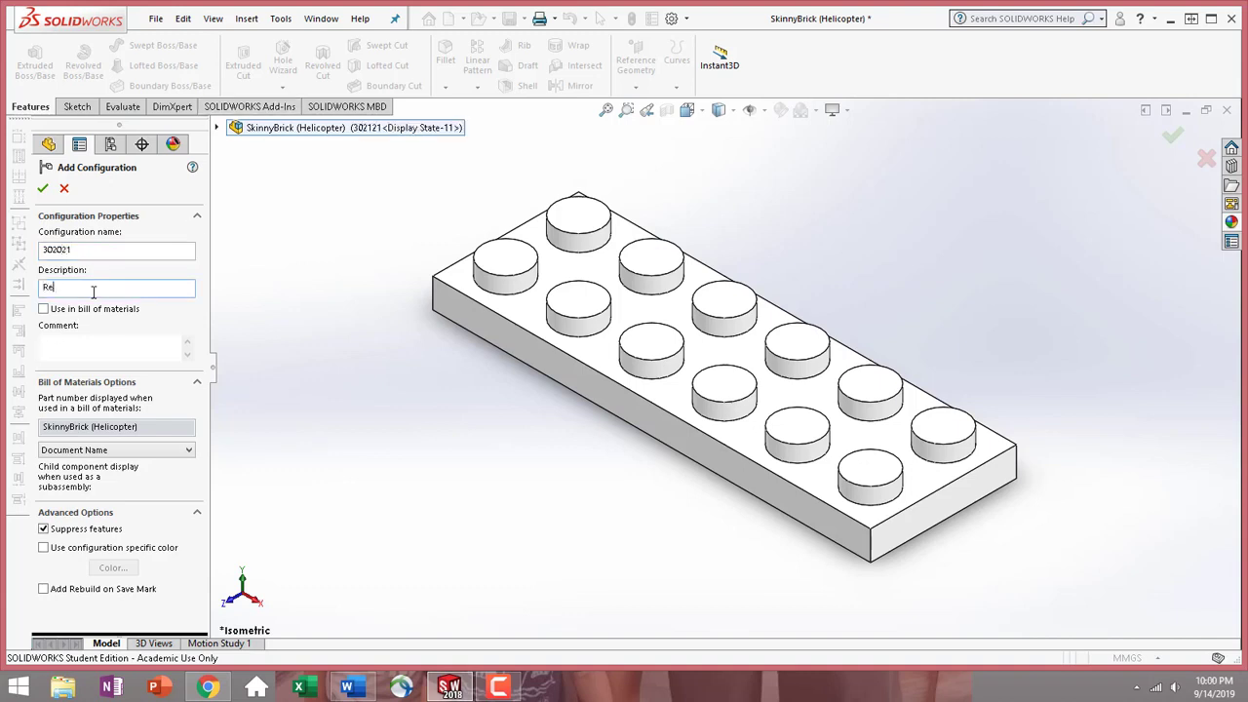
{"action": "type", "text": "d 2x4"}
{"action": "left_click", "coordinate": [41, 188]}
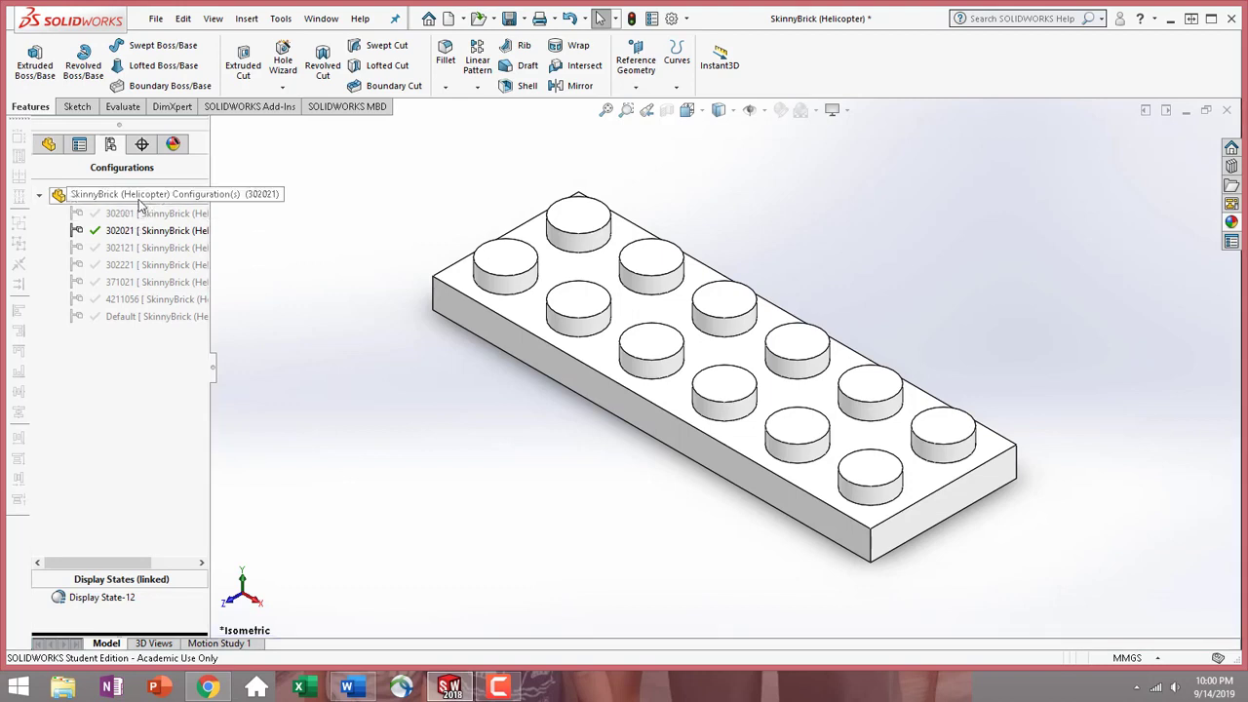
- Add a configuration named 379521 to the part with the description "Red 2x6"
{"action": "right_click", "coordinate": [139, 202]}
{"action": "left_click", "coordinate": [174, 228]}
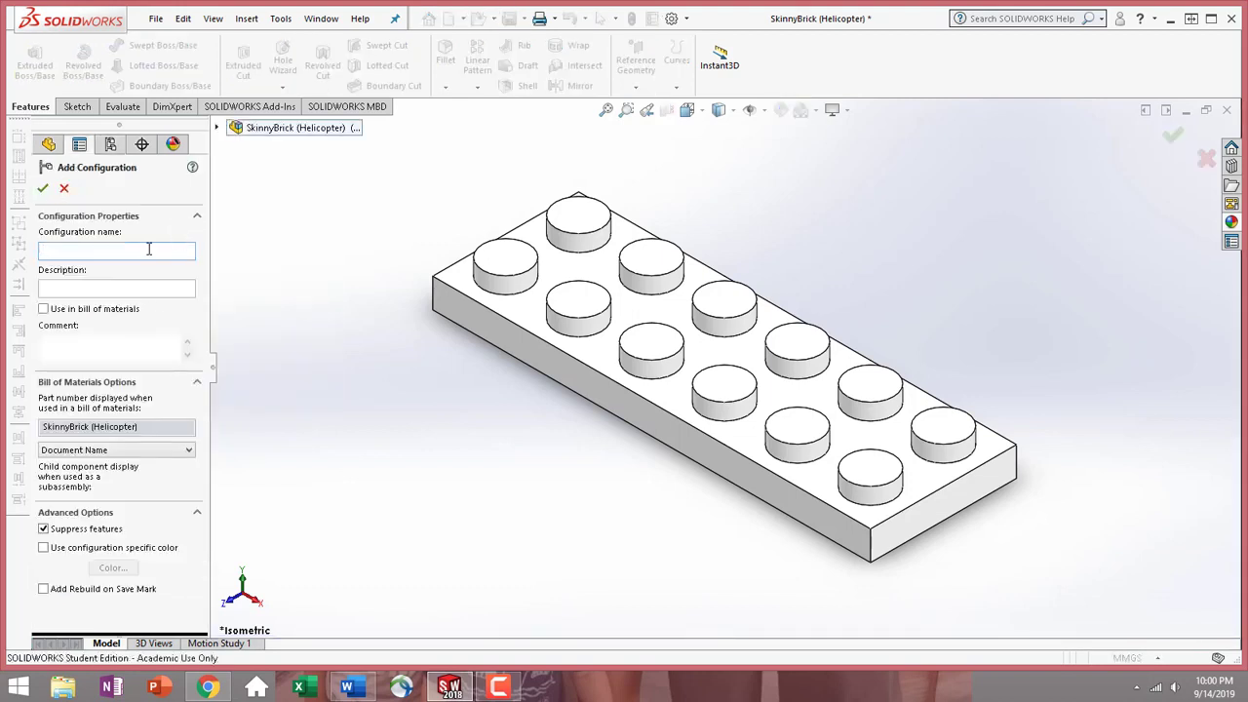
{"action": "type", "text": "379521"}
{"action": "left_click", "coordinate": [166, 287]}
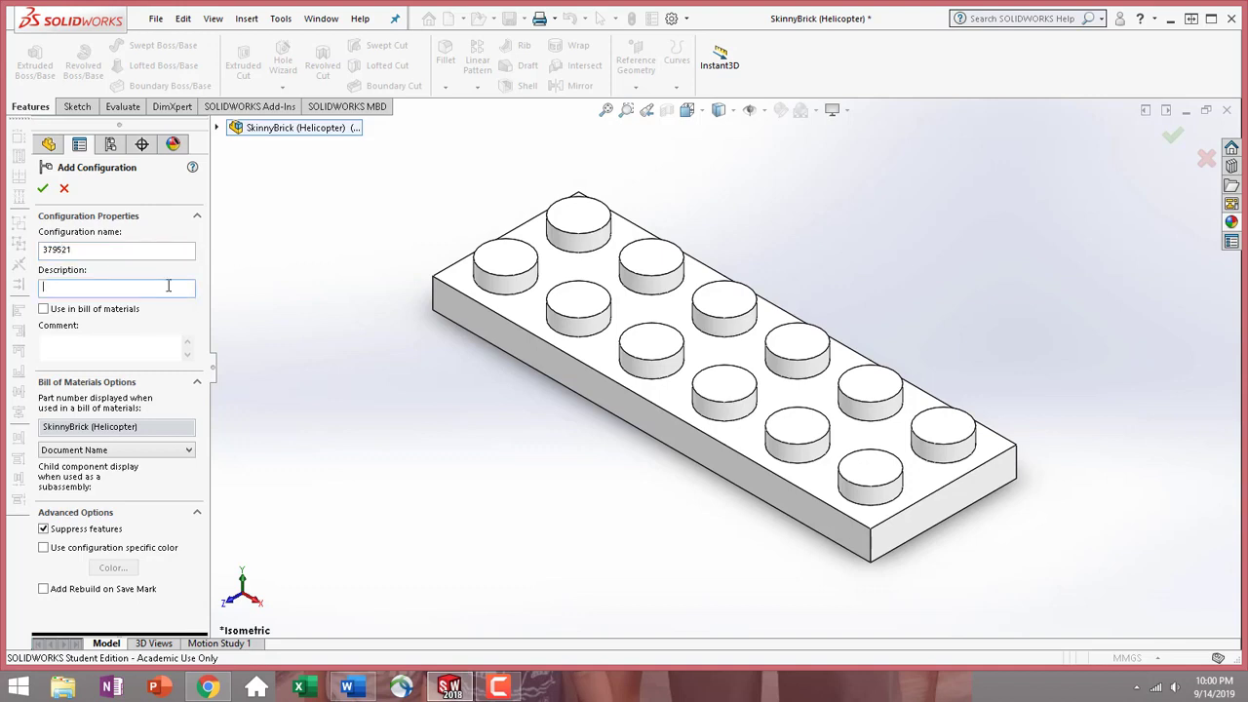
{"action": "type", "text": "Red 2x6"}
{"action": "left_click", "coordinate": [42, 189]}
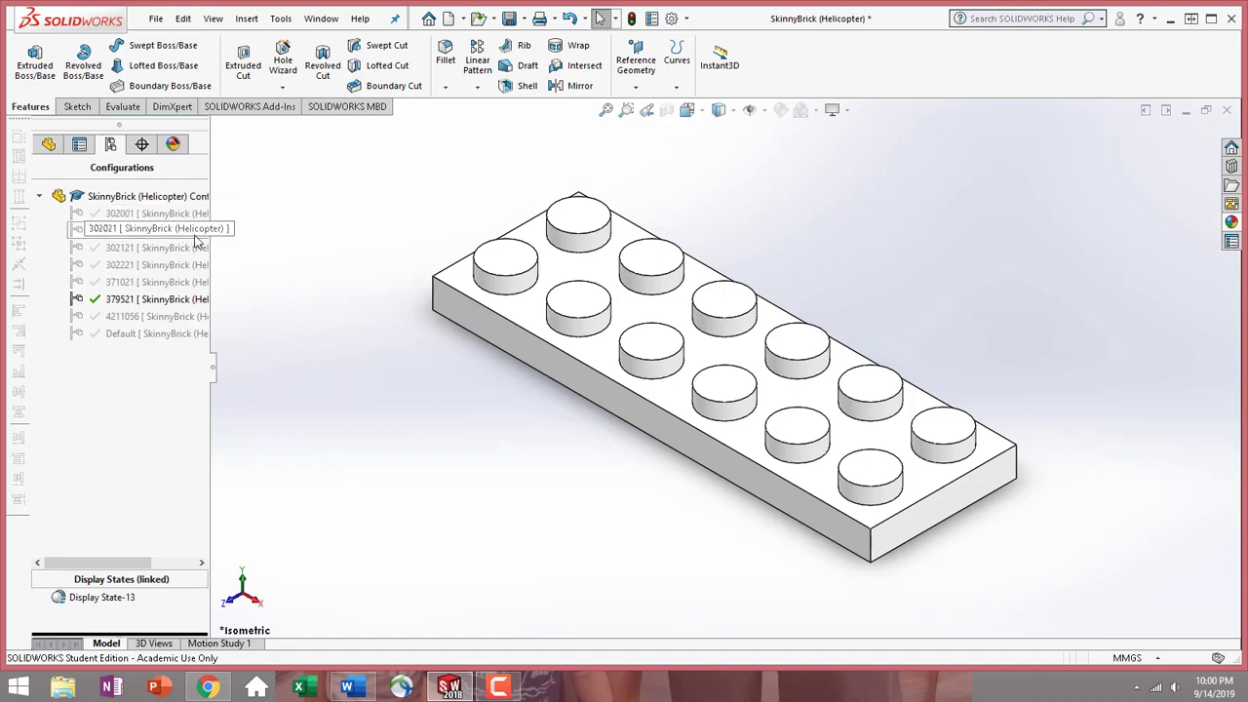
{"action": "double_click", "coordinate": [203, 300]}
{"action": "double_click", "coordinate": [184, 309]}
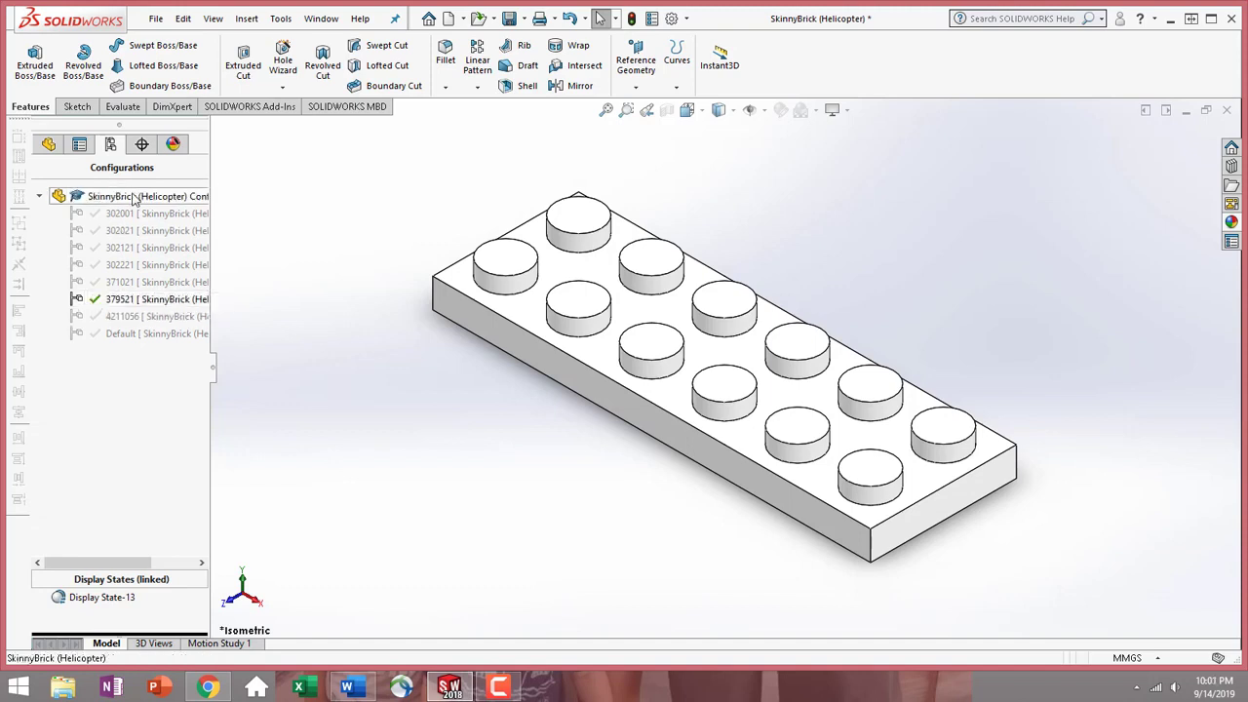
- Add a configuration named Flat Brick to the part with the description "Parent Gray 2x1"
{"action": "right_click", "coordinate": [133, 197]}
{"action": "left_click", "coordinate": [189, 223]}
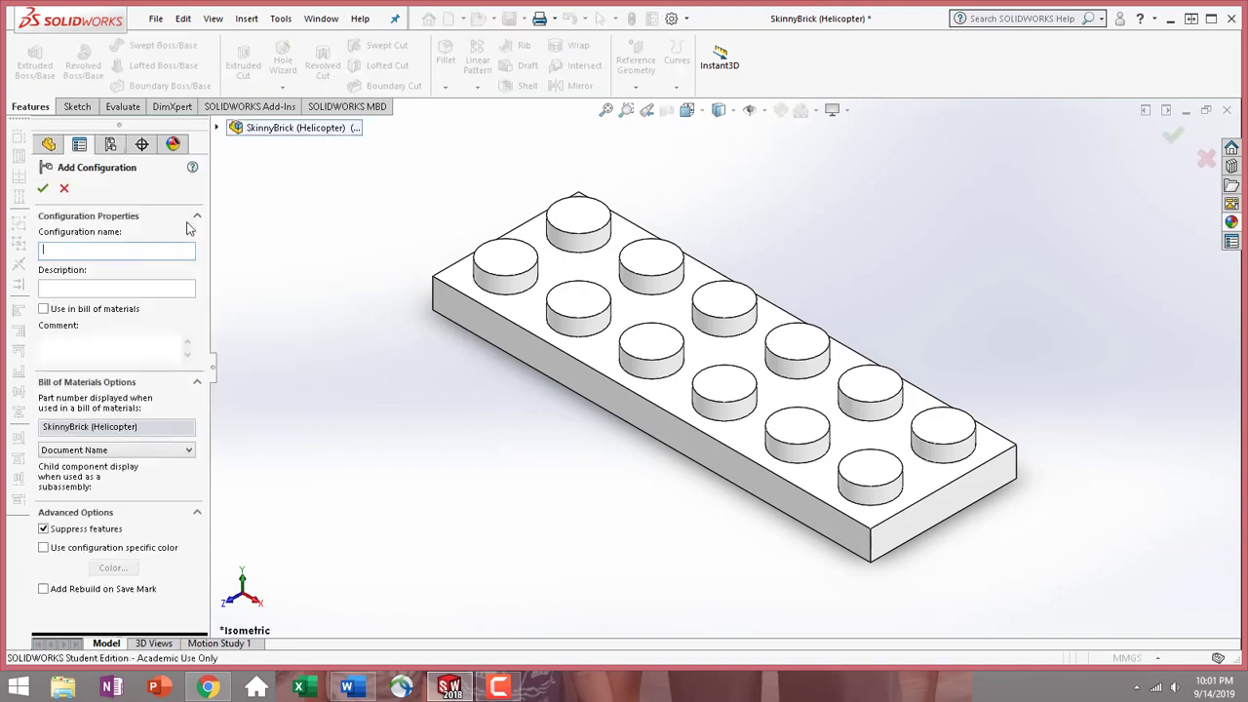
{"action": "type", "text": "Flat Brick"}
{"action": "key", "text": "Tab"}
{"action": "type", "text": "Pareft"}
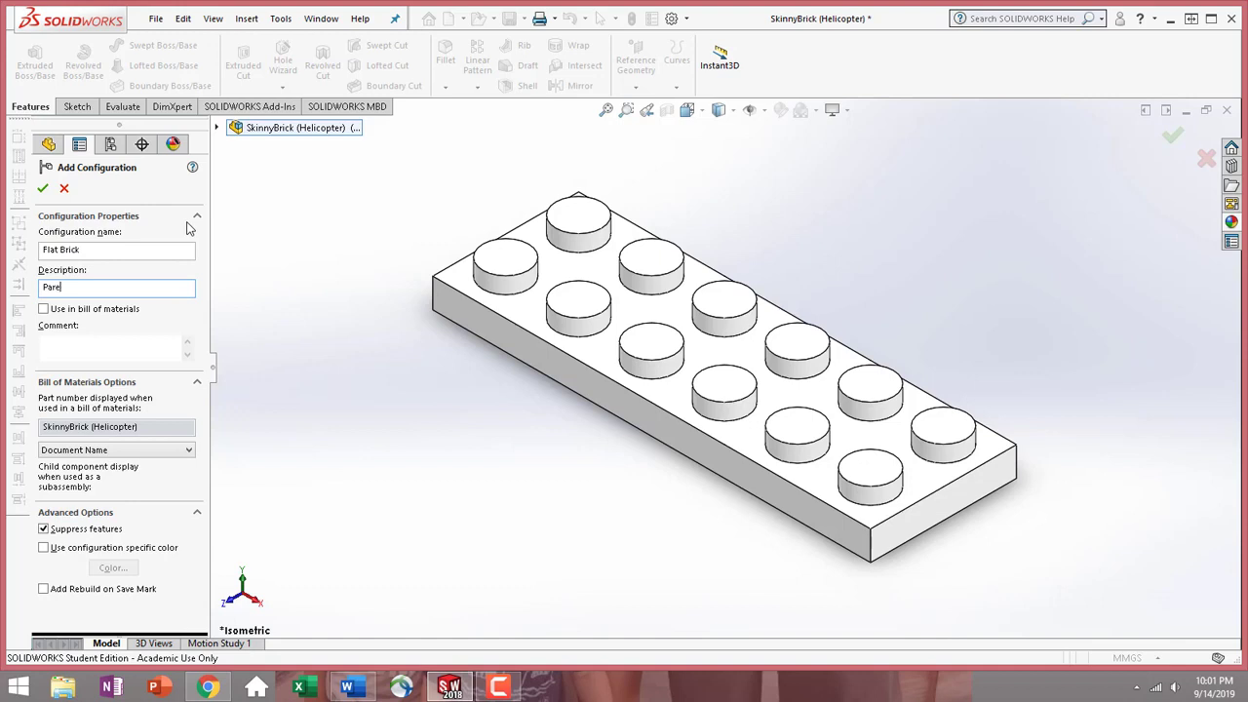
{"action": "key", "text": "BackSpace"}
{"action": "key", "text": "BackSpace"}
{"action": "type", "text": "nt Gray 2x1"}
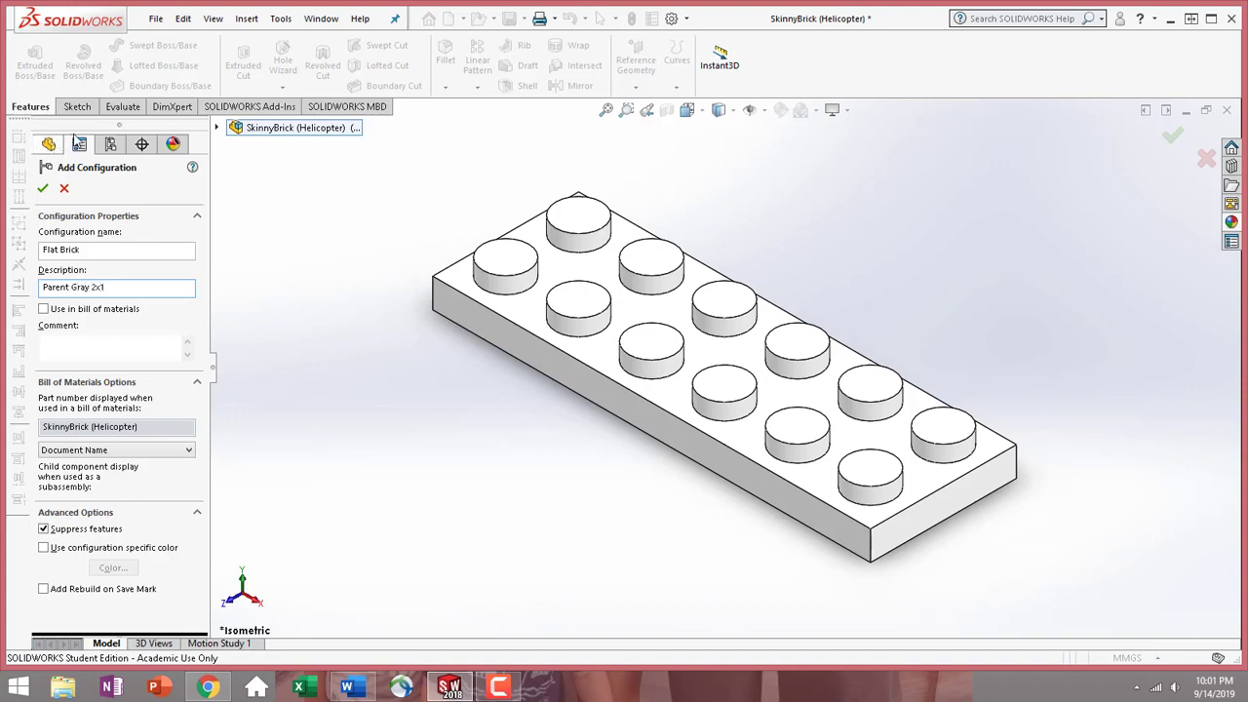
{"action": "left_click", "coordinate": [42, 188]}
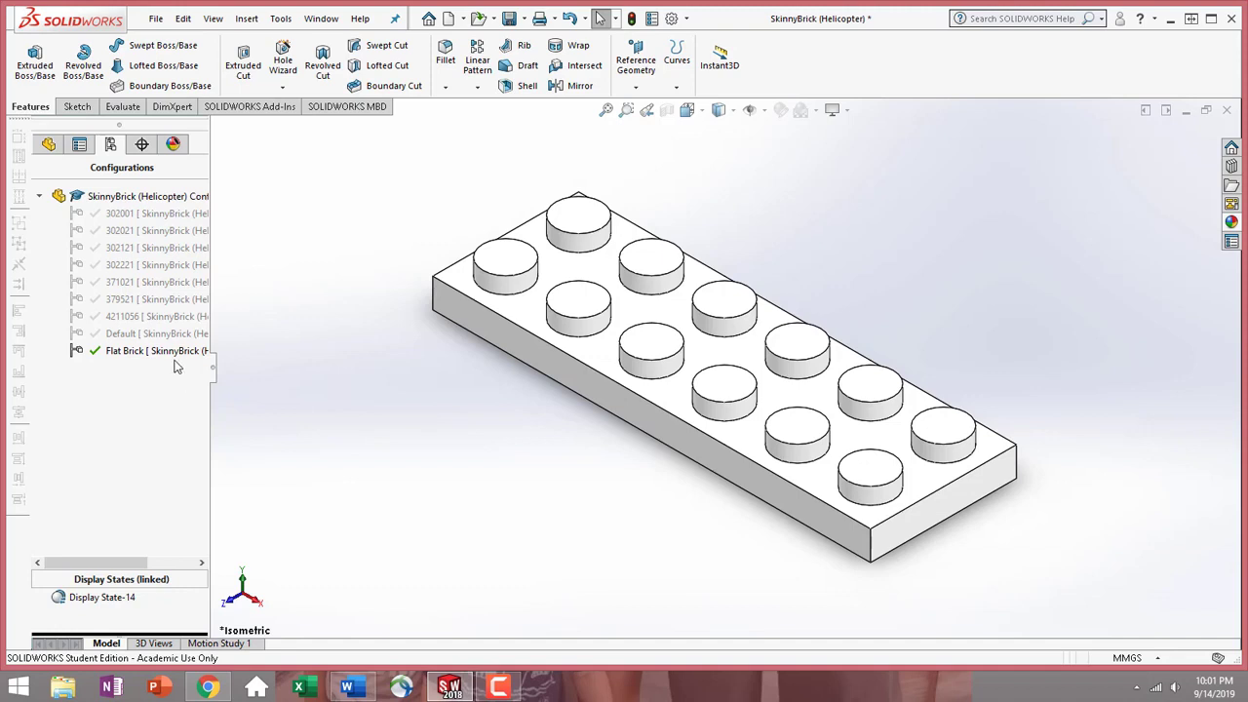
- Activate configuration 302001 and set the global variable Length to 4 for this configuration only
{"action": "double_click", "coordinate": [146, 216]}
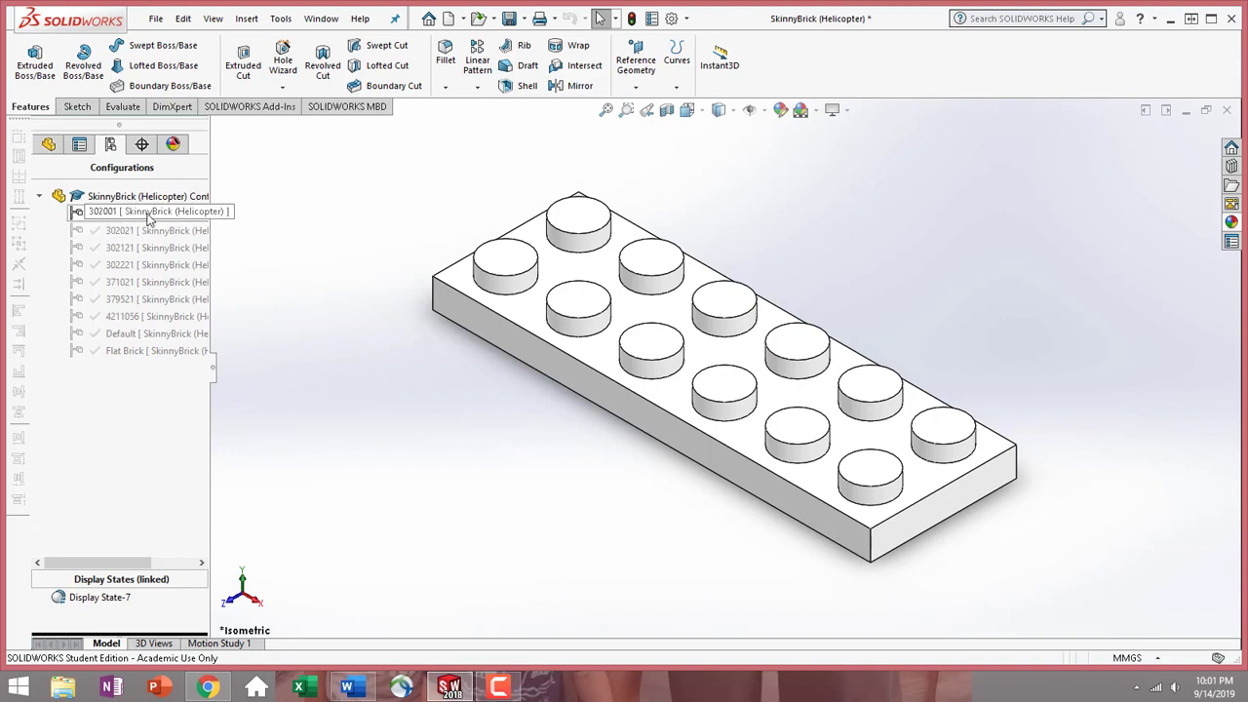
{"action": "left_click", "coordinate": [48, 145]}
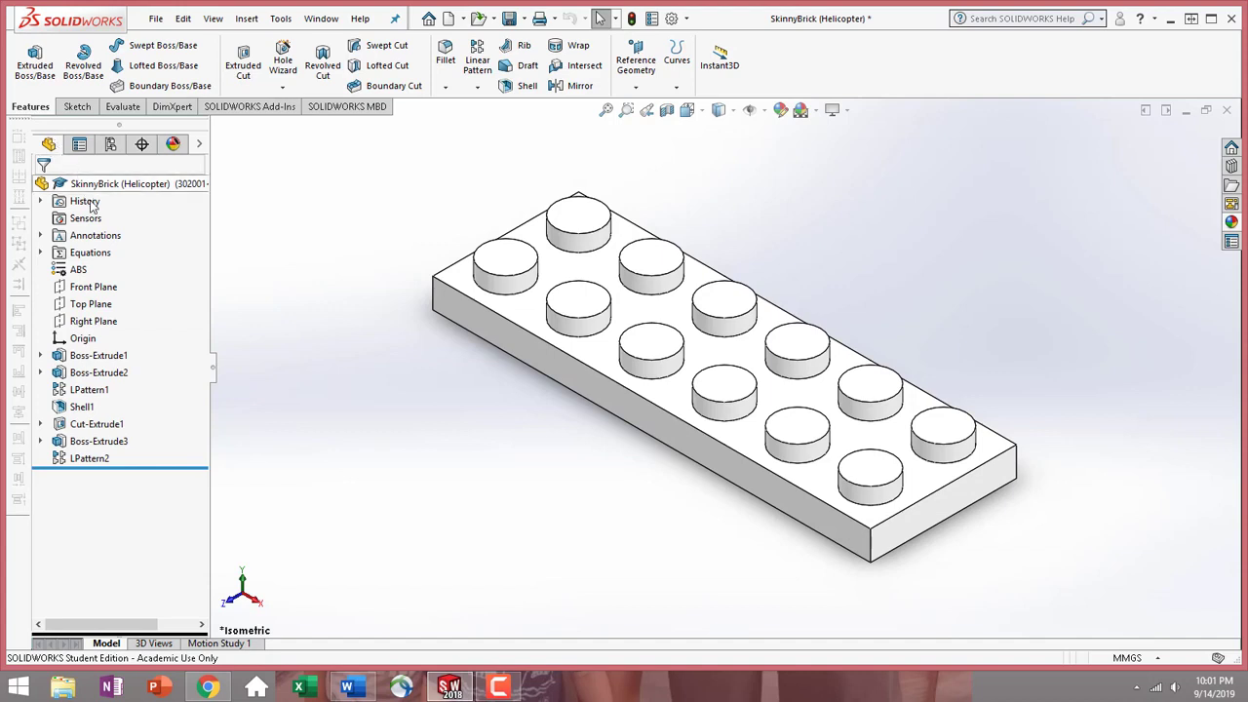
{"action": "left_click", "coordinate": [85, 257]}
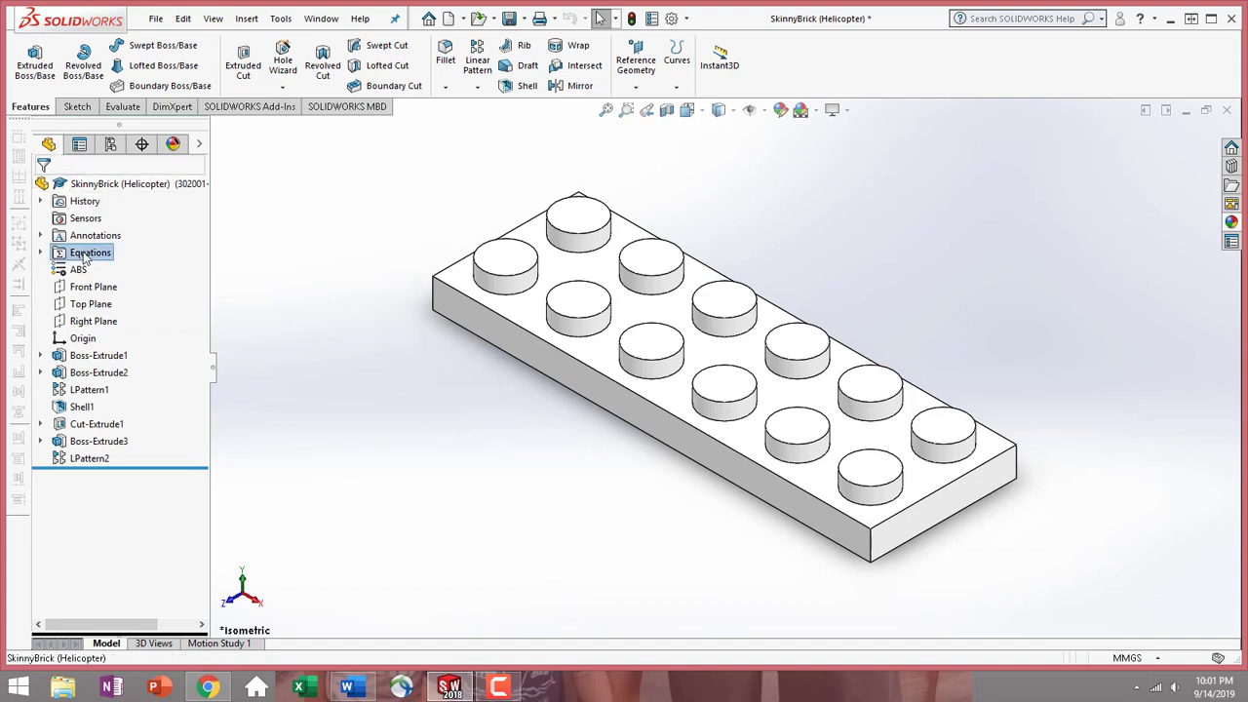
{"action": "right_click", "coordinate": [85, 257]}
{"action": "left_click", "coordinate": [133, 260]}
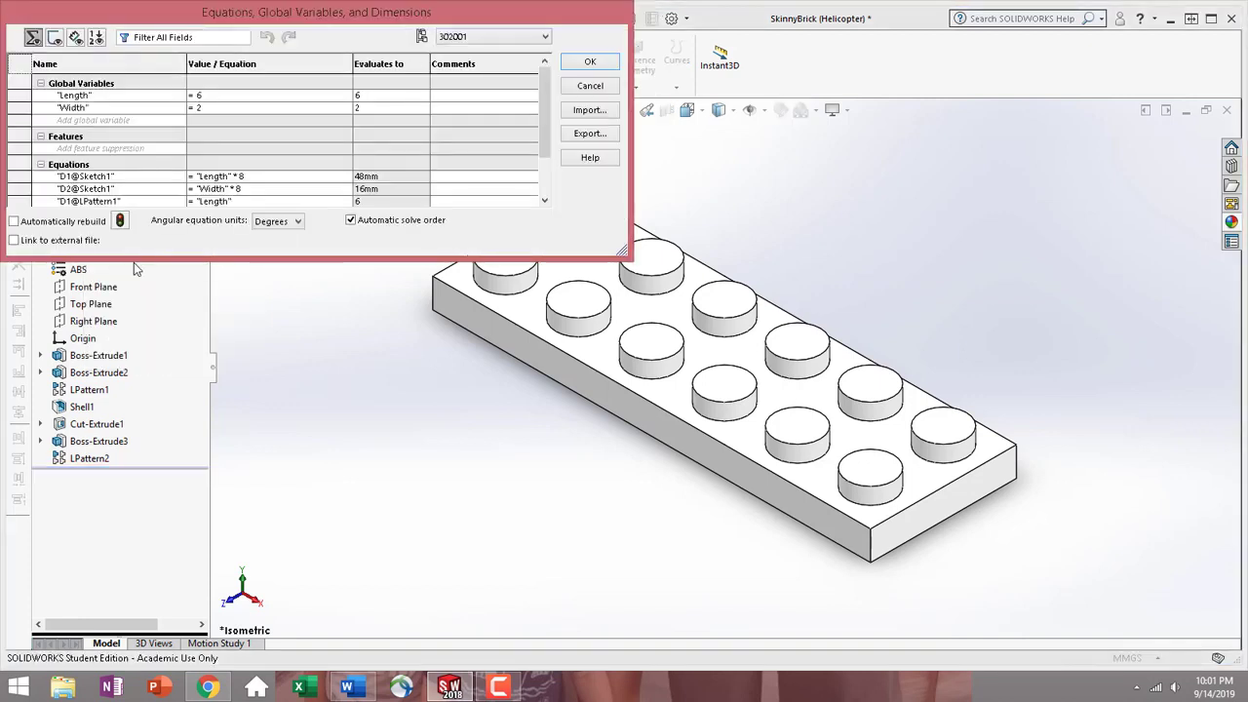
{"action": "left_click", "coordinate": [213, 96]}
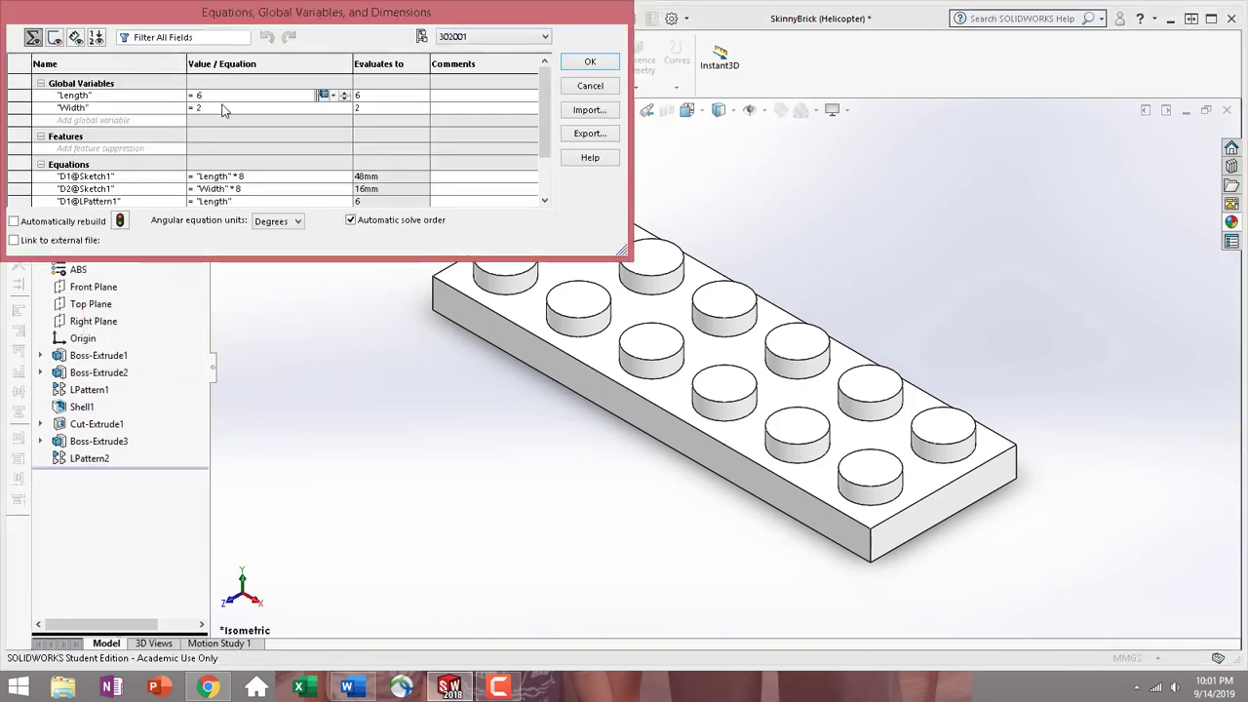
{"action": "key", "text": "BackSpace"}
{"action": "type", "text": "4"}
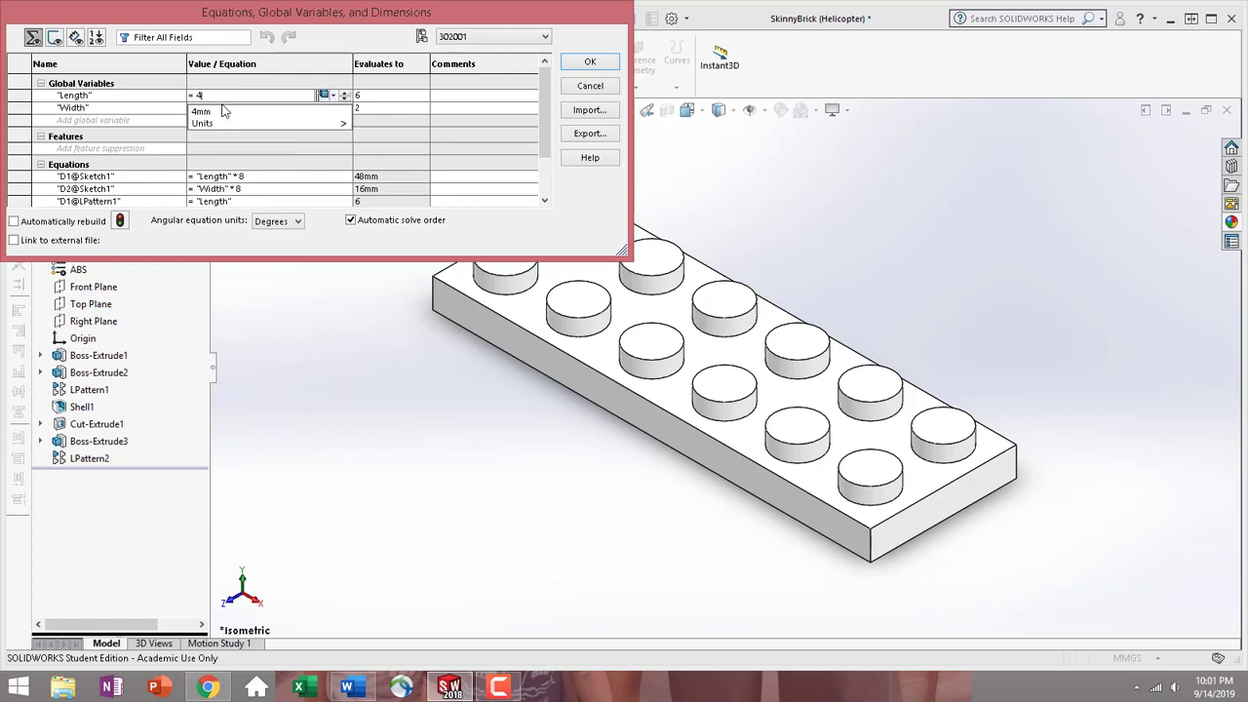
{"action": "left_click", "coordinate": [335, 96]}
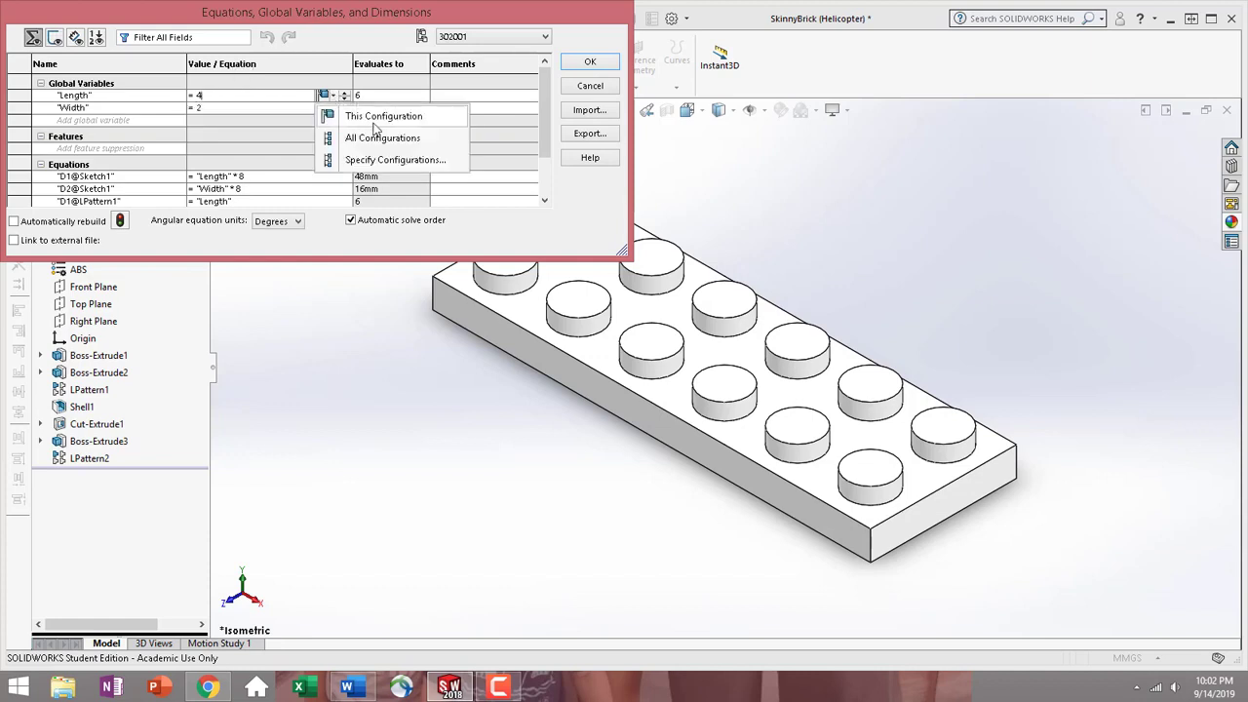
{"action": "left_click", "coordinate": [377, 119]}
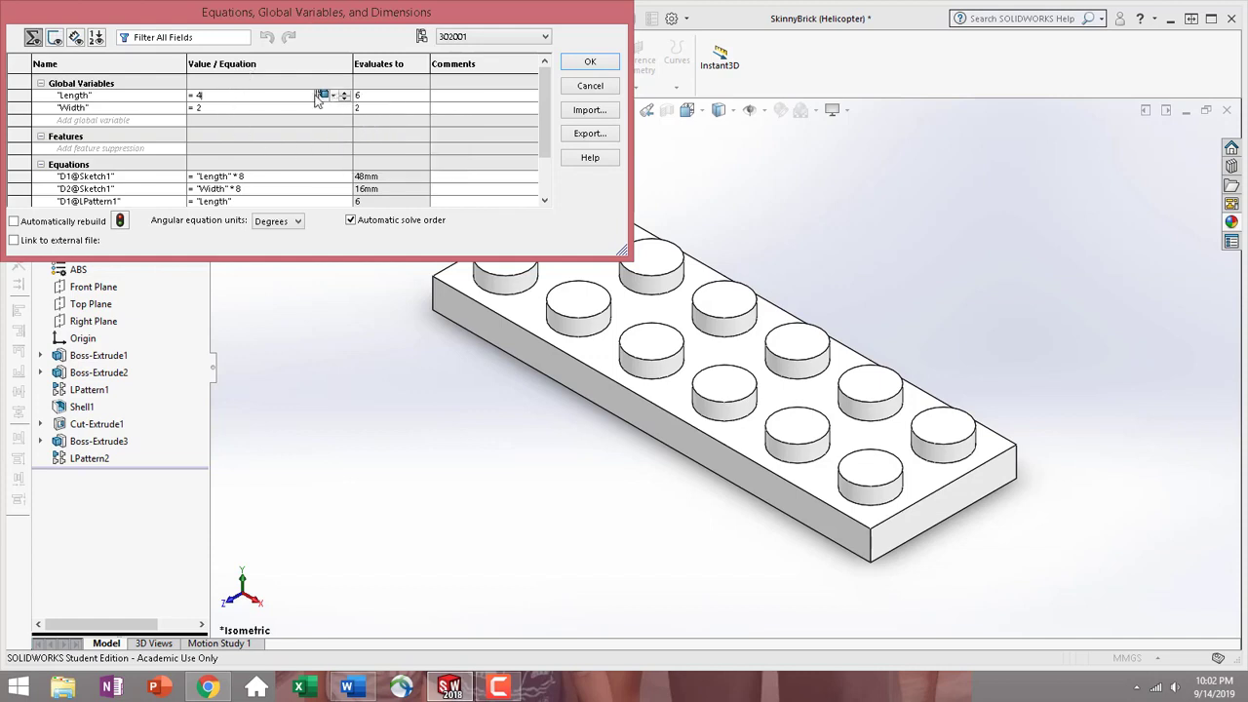
- Keep the global variable Width at 2 for this configuration only and apply the equation changes
{"action": "left_click", "coordinate": [225, 109]}
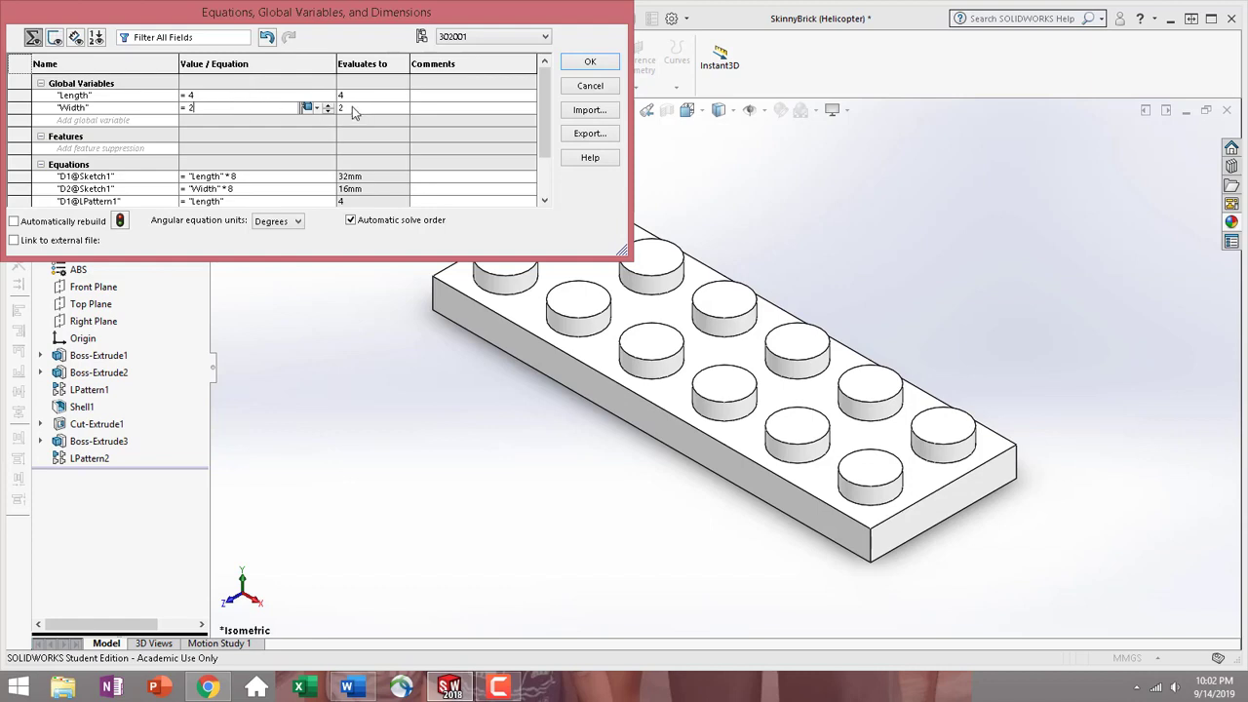
{"action": "left_click", "coordinate": [318, 110]}
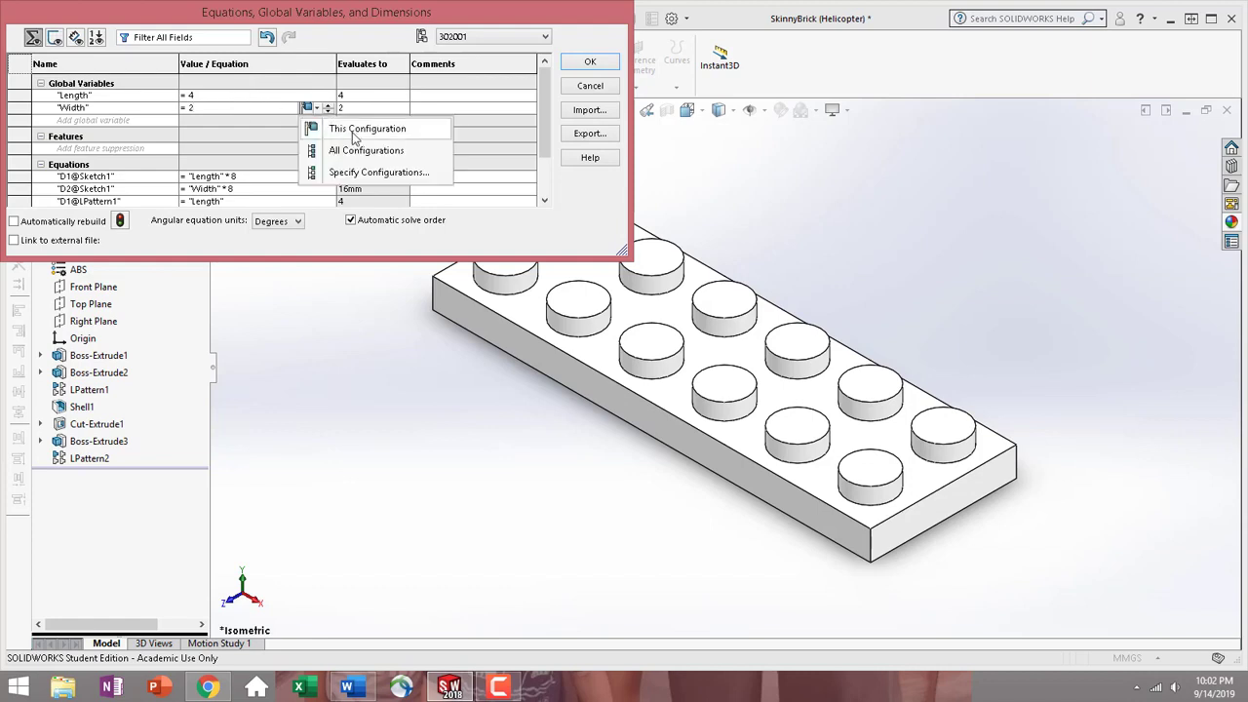
{"action": "left_click", "coordinate": [337, 129]}
{"action": "left_click", "coordinate": [592, 62]}
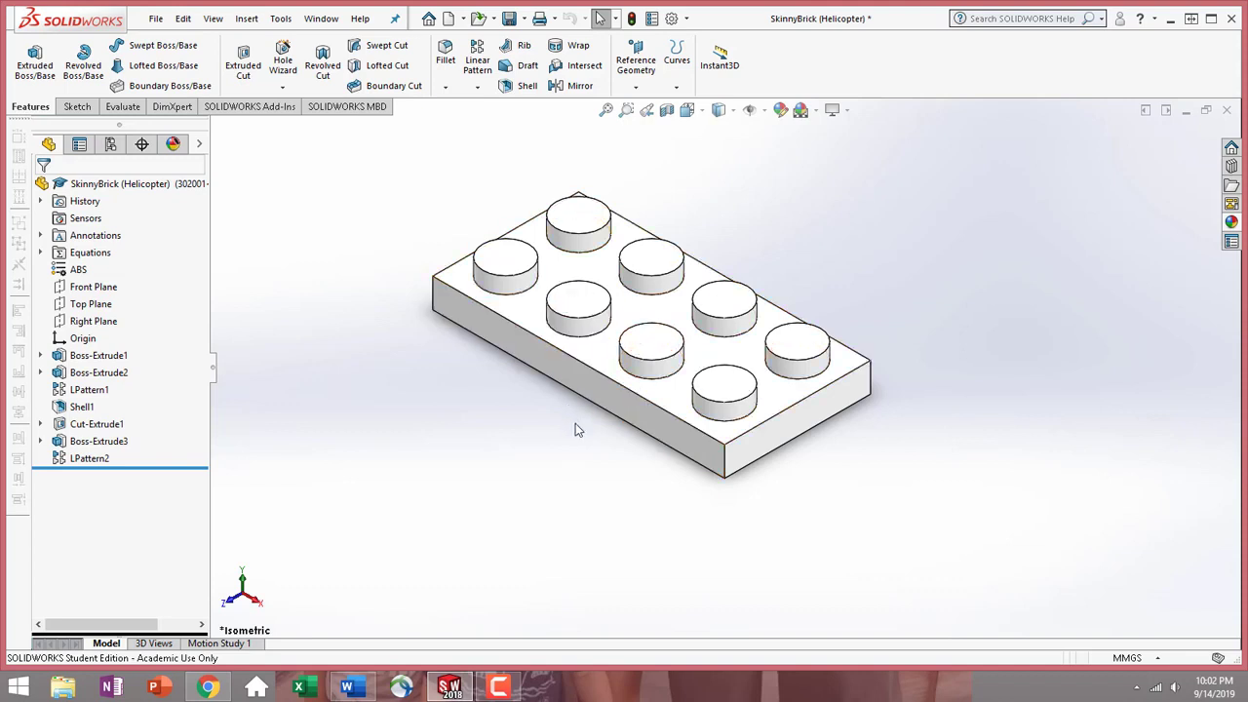
- Activate configuration 302021 and color the whole part standard red (RGB 255, 0, 0) in this display state only
{"action": "left_click", "coordinate": [110, 144]}
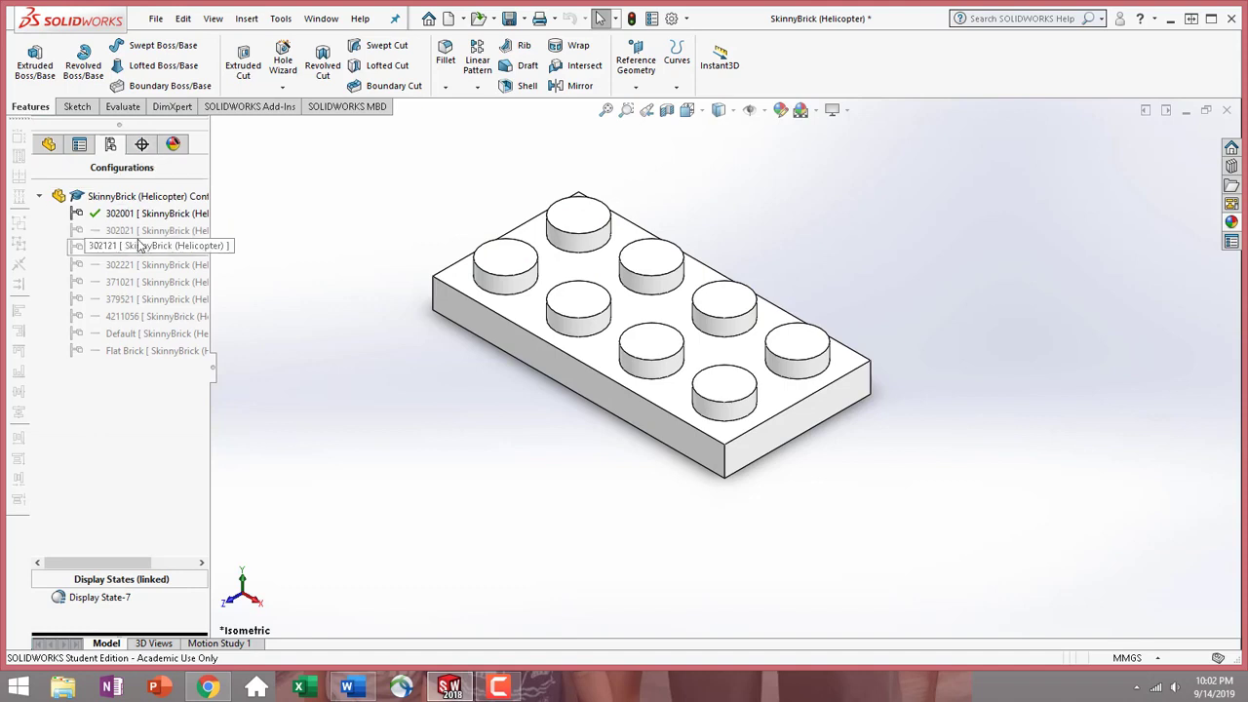
{"action": "double_click", "coordinate": [143, 231]}
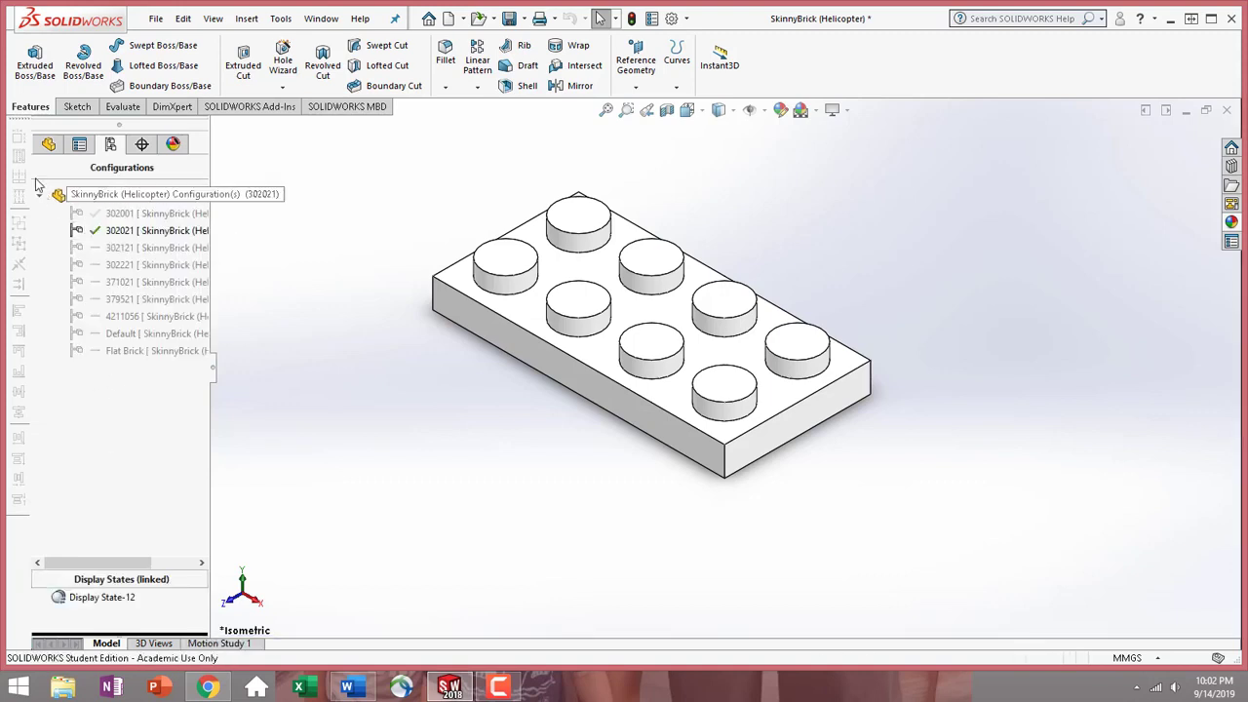
{"action": "left_click", "coordinate": [48, 146]}
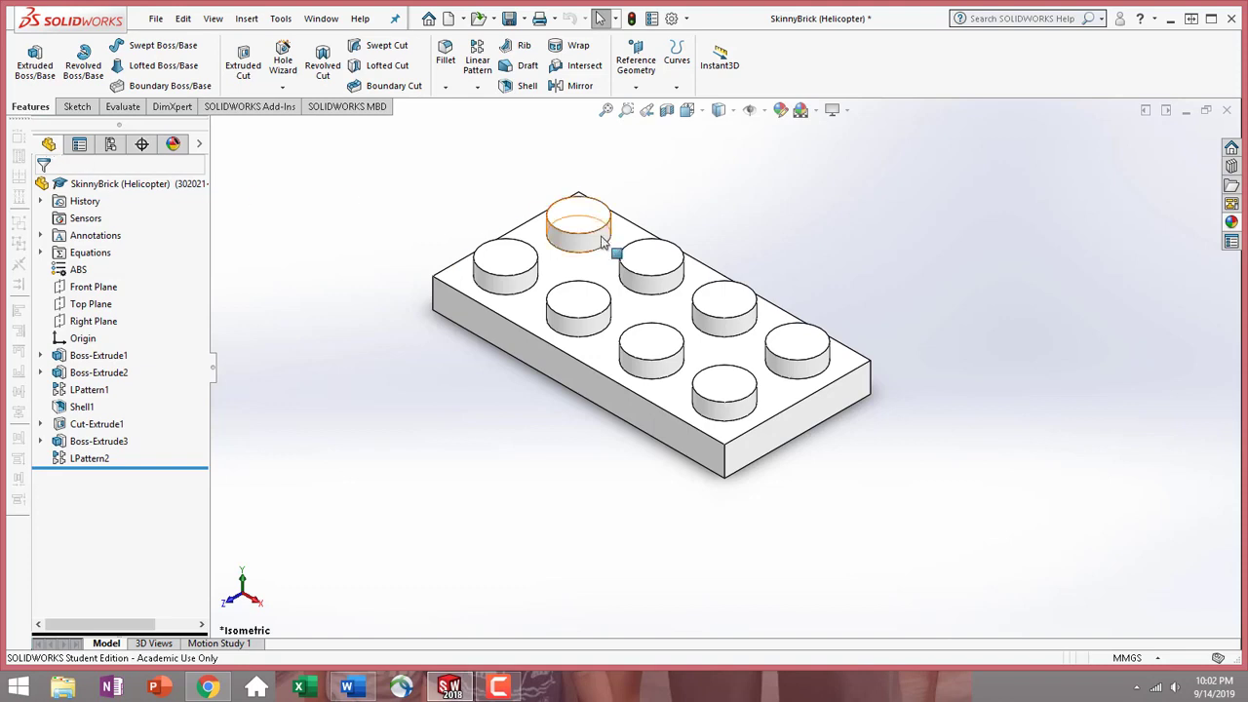
{"action": "left_click", "coordinate": [741, 363]}
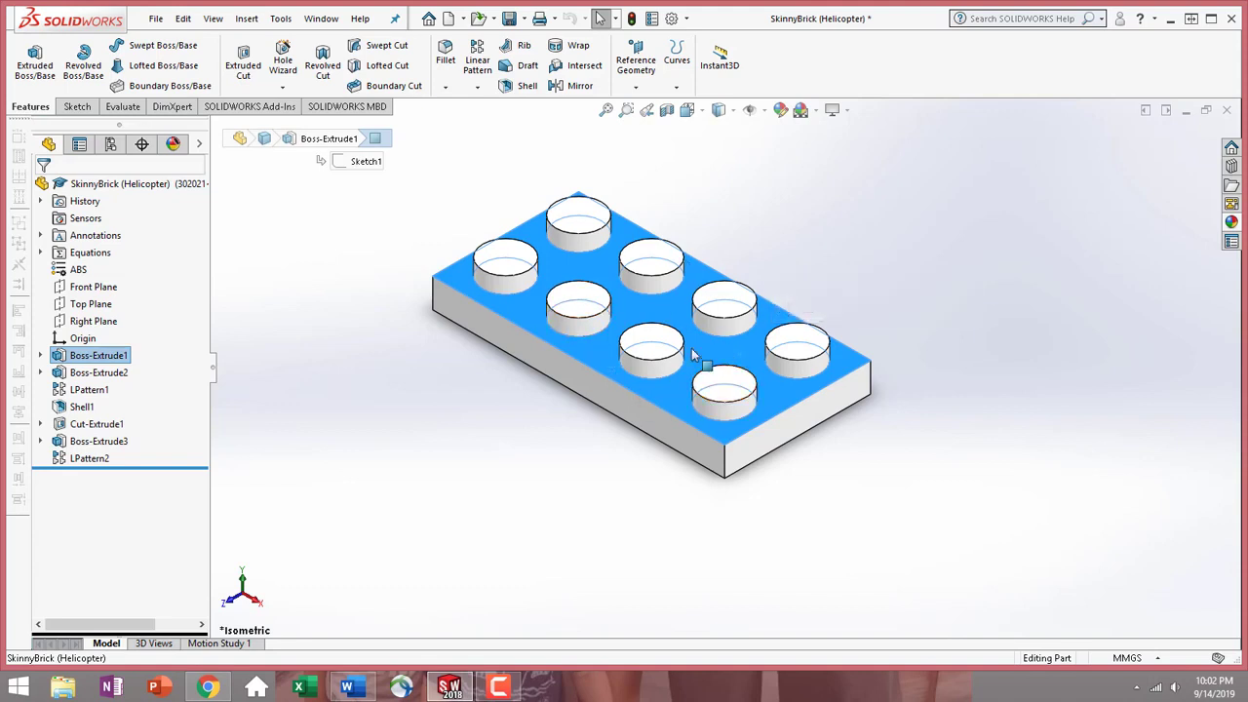
{"action": "right_click", "coordinate": [739, 355]}
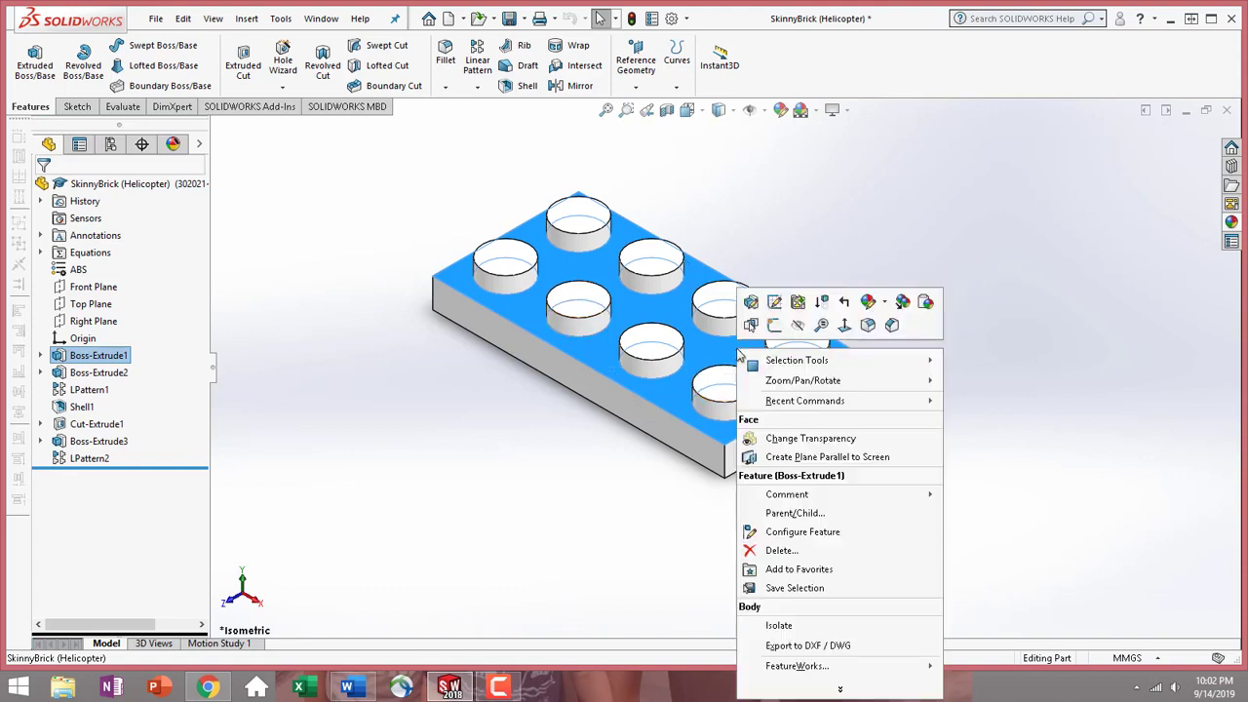
{"action": "left_click", "coordinate": [872, 306]}
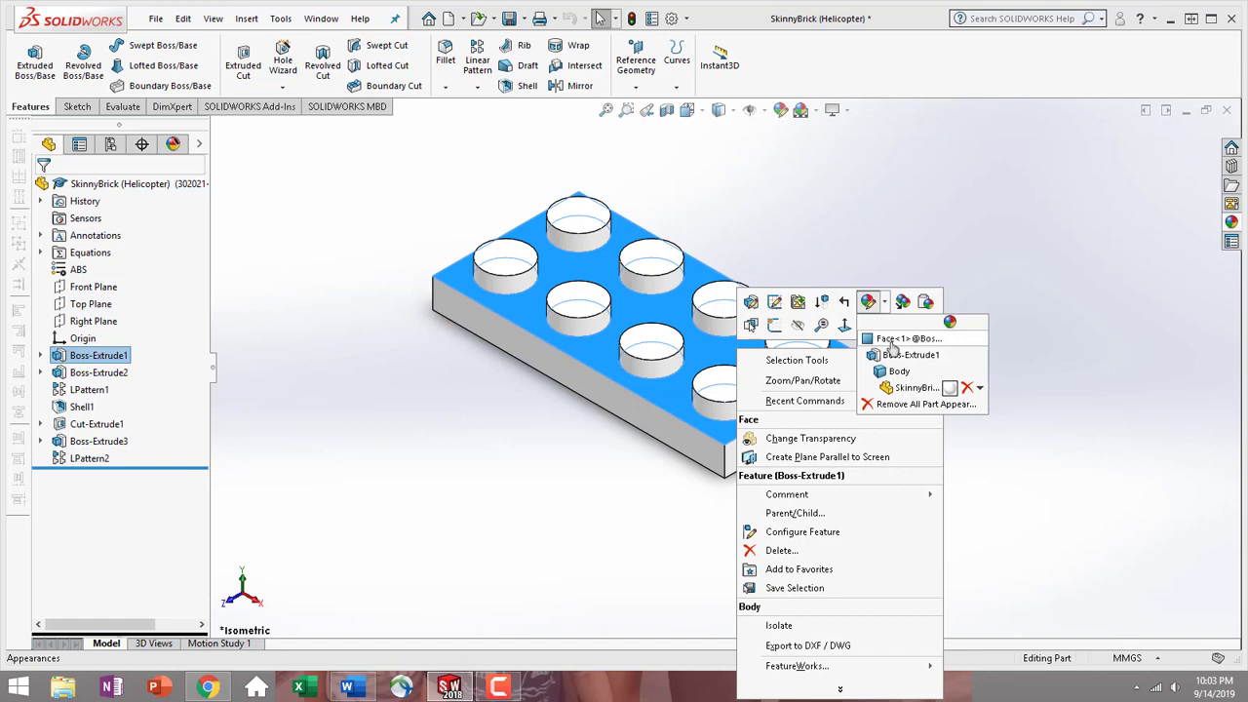
{"action": "left_click", "coordinate": [915, 389]}
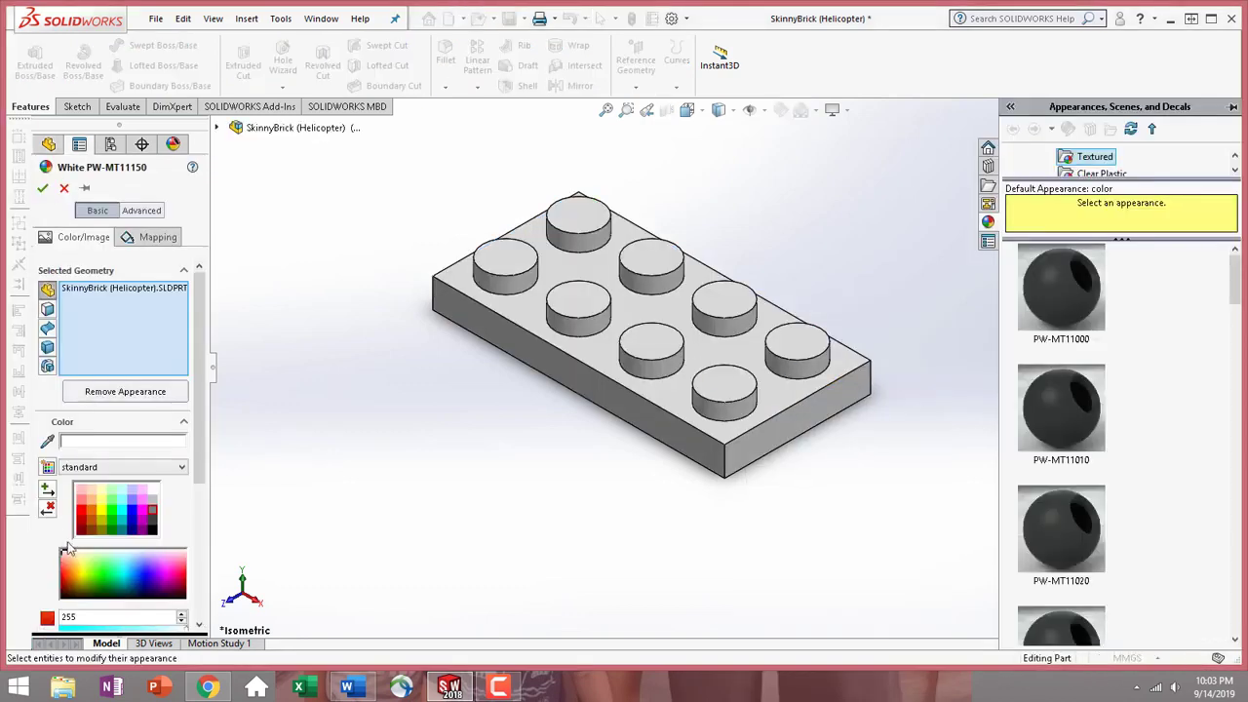
{"action": "left_click", "coordinate": [81, 517]}
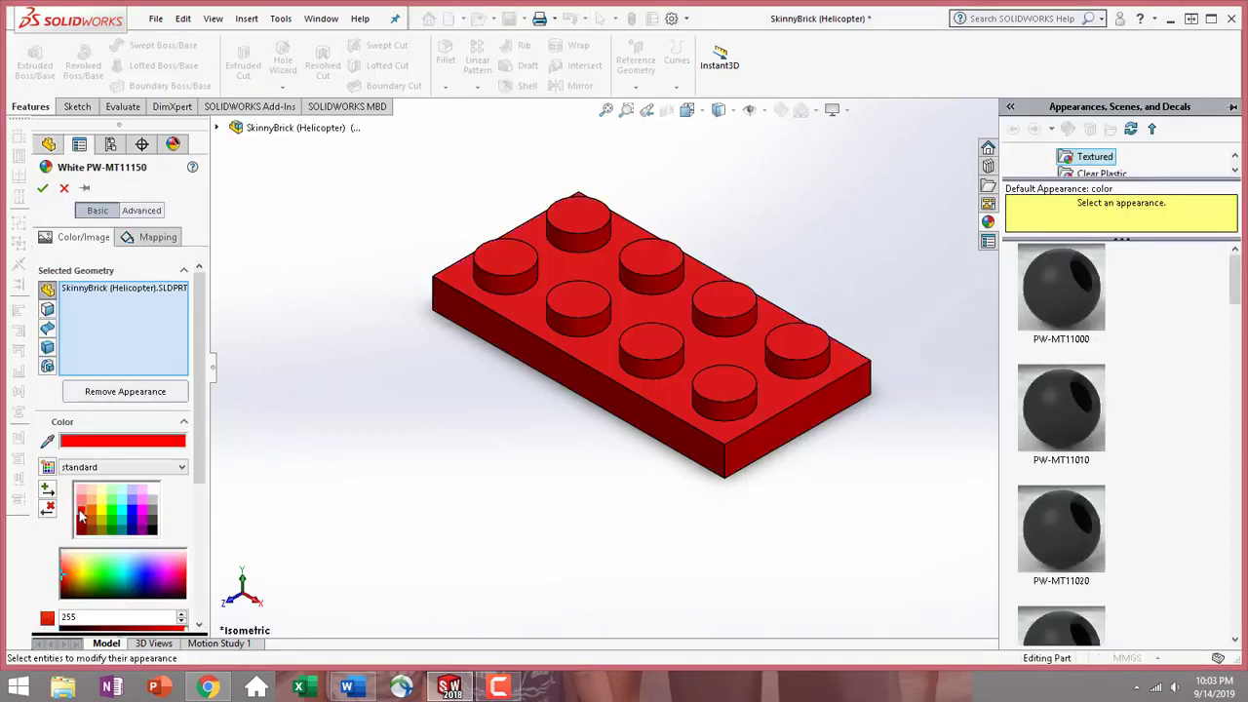
{"action": "left_click_drag", "start_coordinate": [201, 398], "coordinate": [199, 584]}
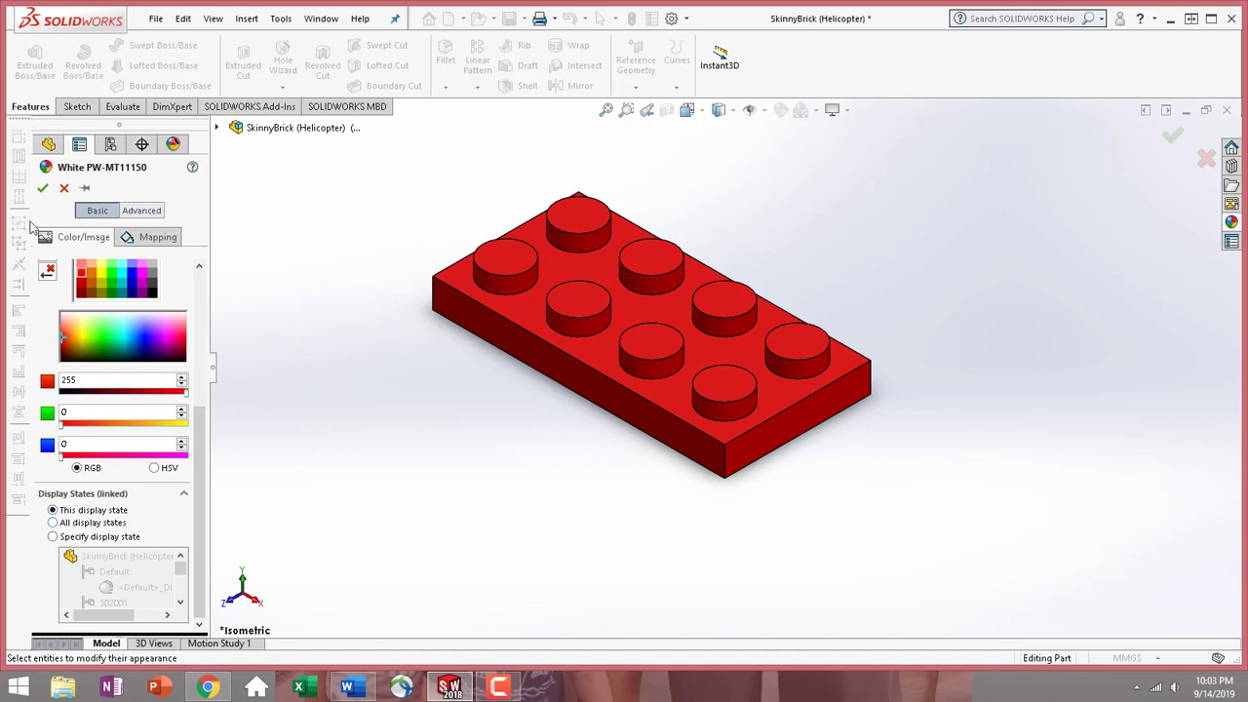
{"action": "left_click", "coordinate": [43, 191]}
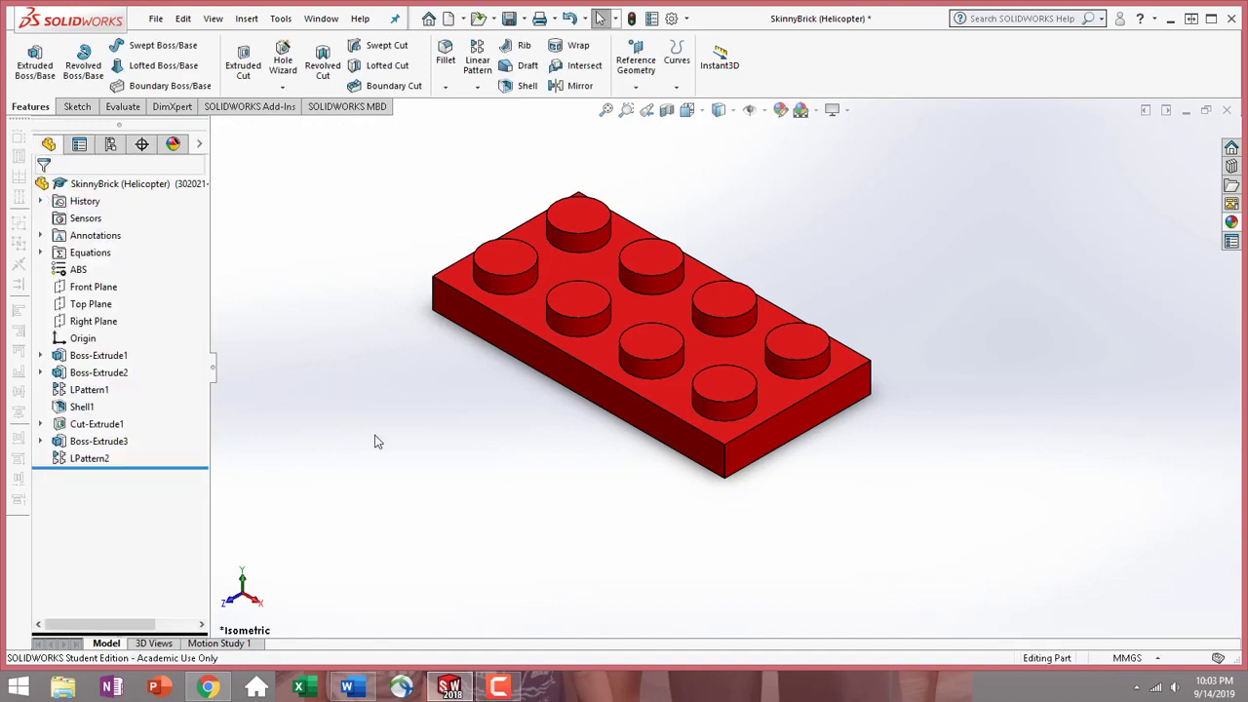
- Switch to configuration 302001 and back to 302021 to compare their colors
{"action": "left_click", "coordinate": [110, 145]}
{"action": "double_click", "coordinate": [136, 213]}
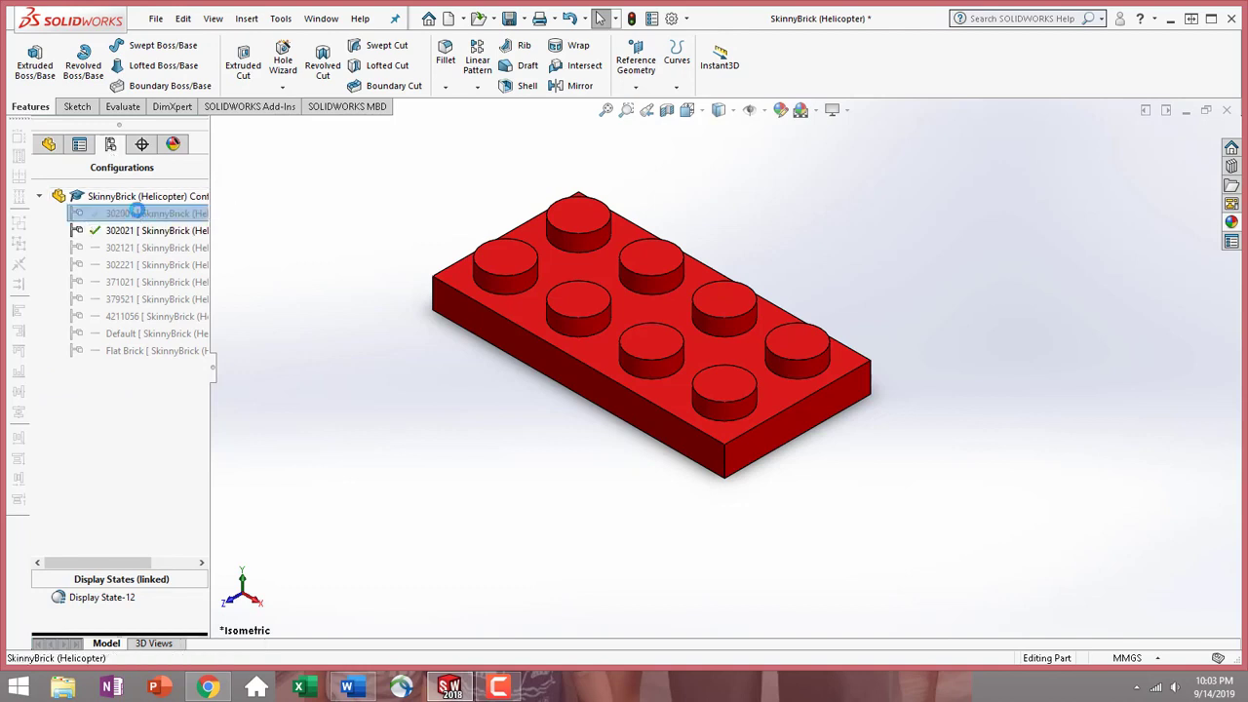
{"action": "double_click", "coordinate": [137, 228]}
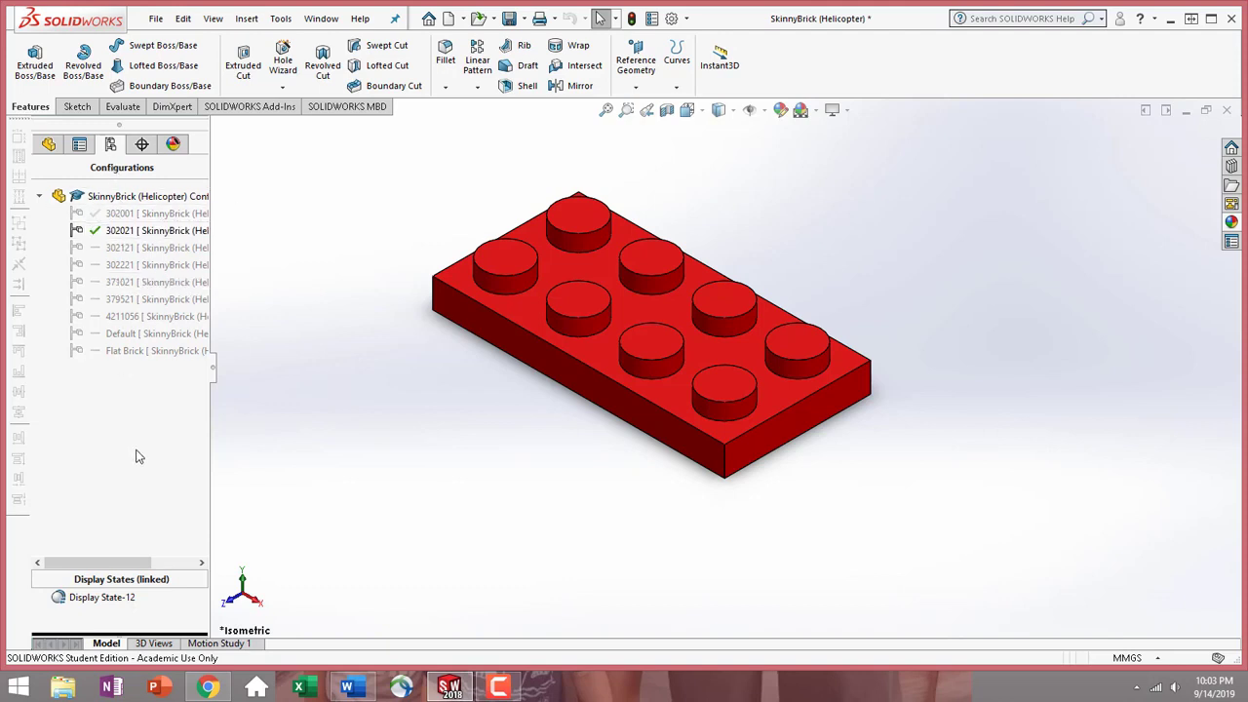
- Check in the properties of configuration 302021's display state whether display states are linked to configurations
{"action": "left_click", "coordinate": [95, 601]}
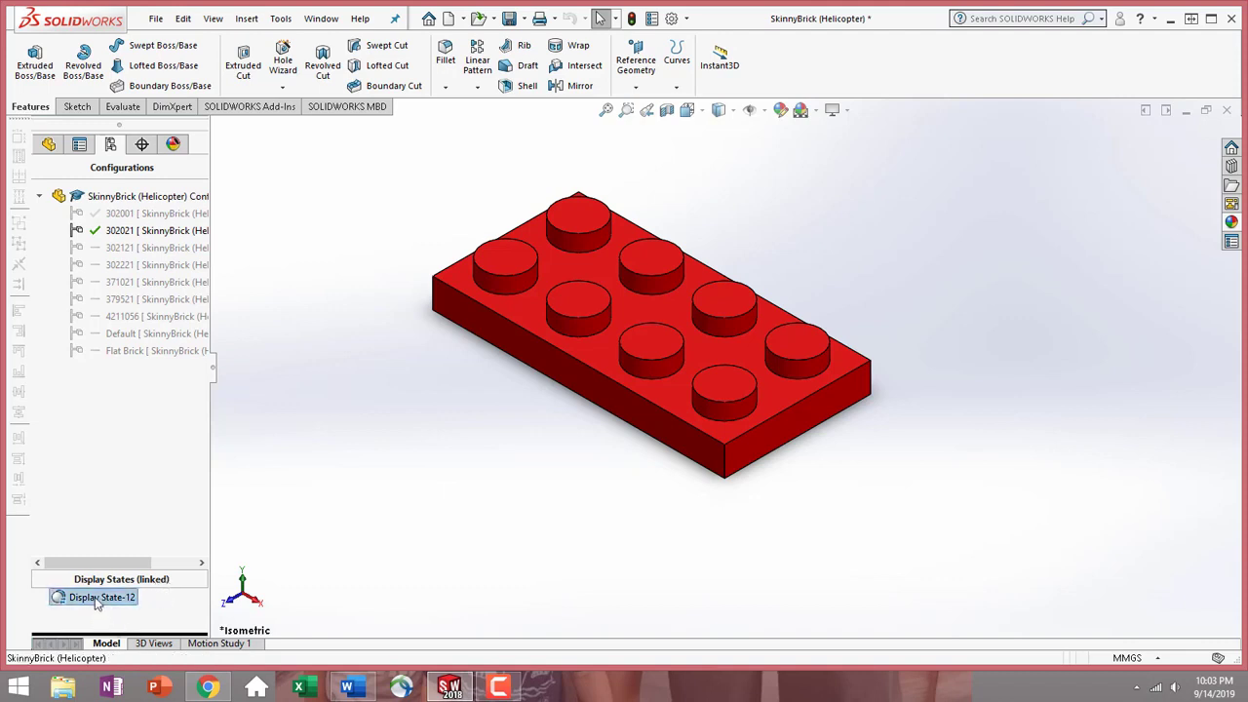
{"action": "right_click", "coordinate": [123, 602]}
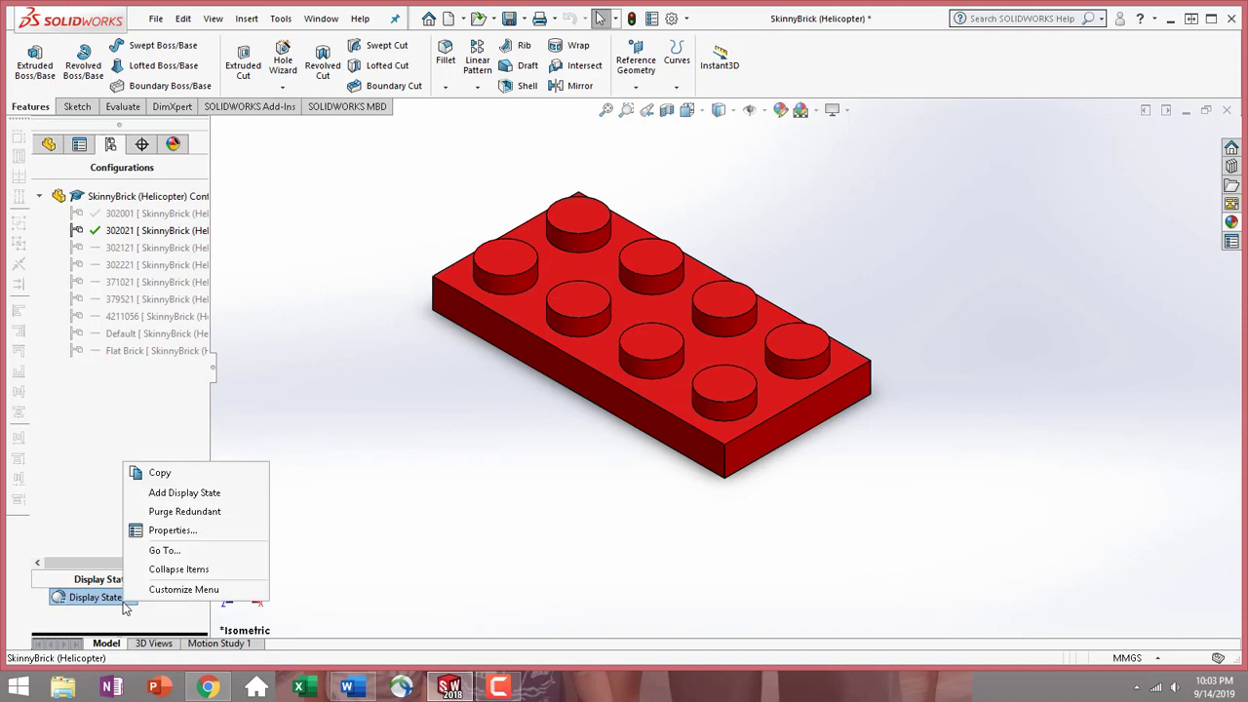
{"action": "left_click", "coordinate": [172, 529]}
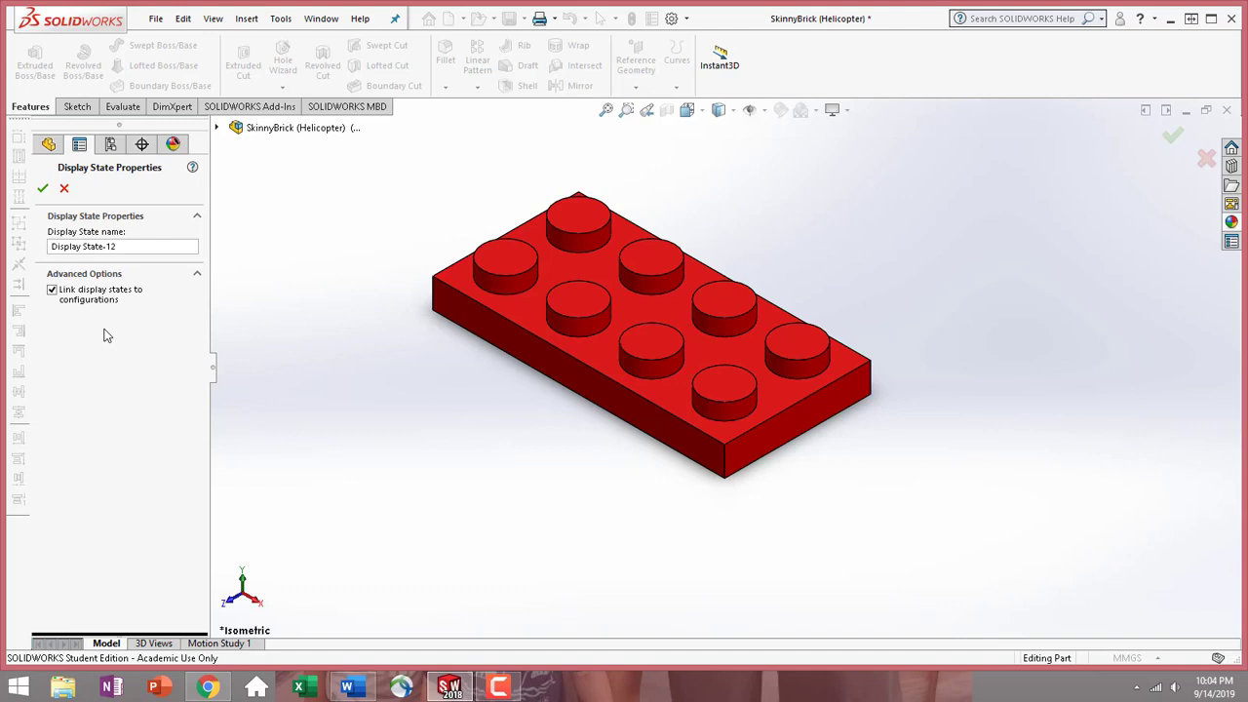
{"action": "left_click", "coordinate": [44, 189]}
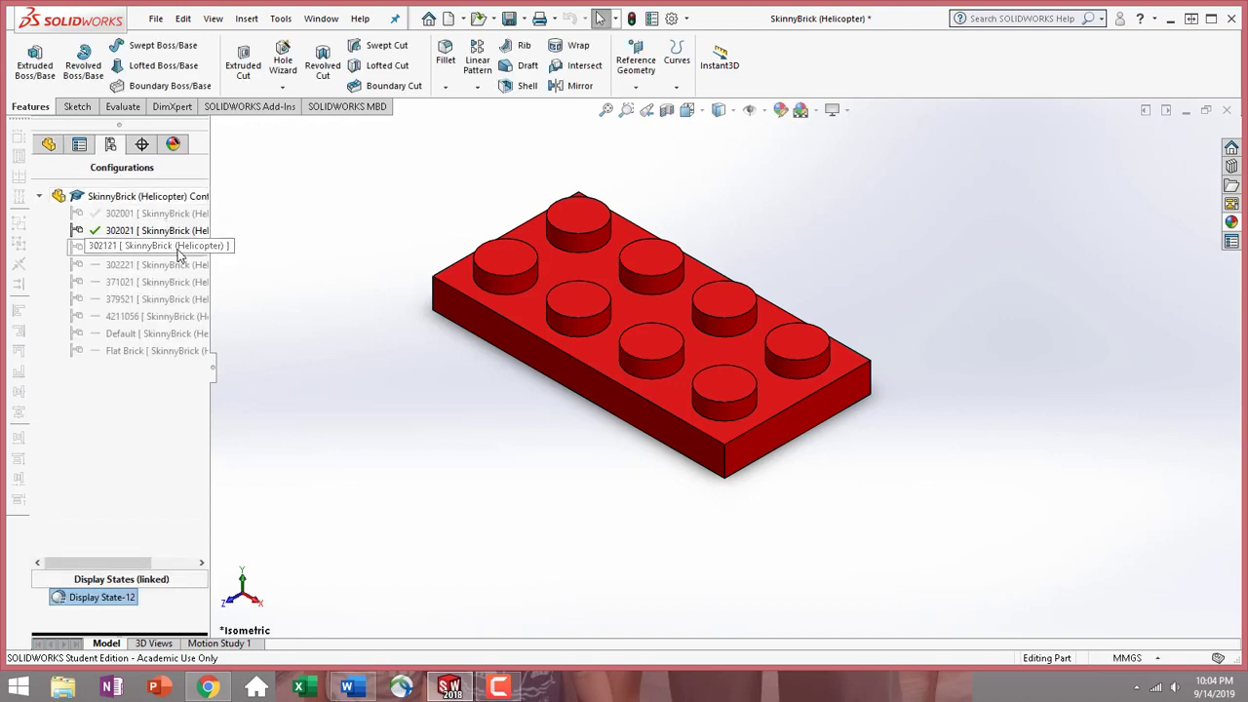
- Activate configuration 302121 and set its global variable Length to 3 for this configuration only
{"action": "double_click", "coordinate": [175, 248]}
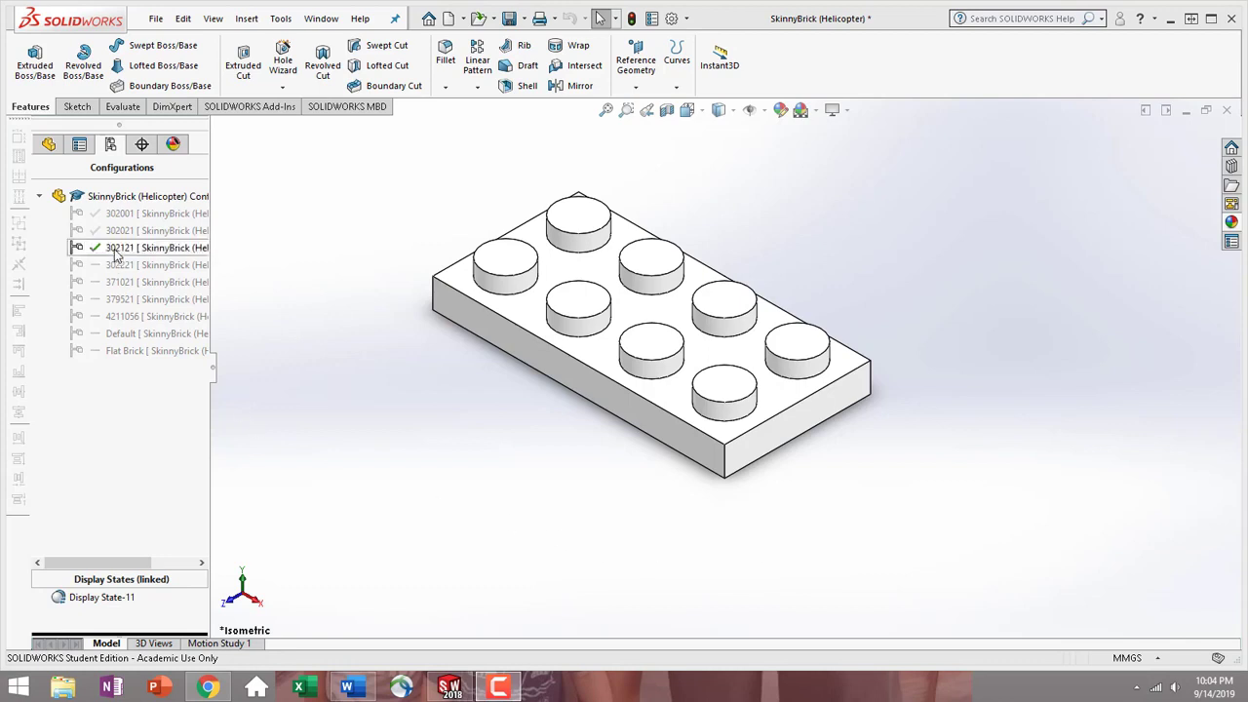
{"action": "left_click", "coordinate": [48, 144]}
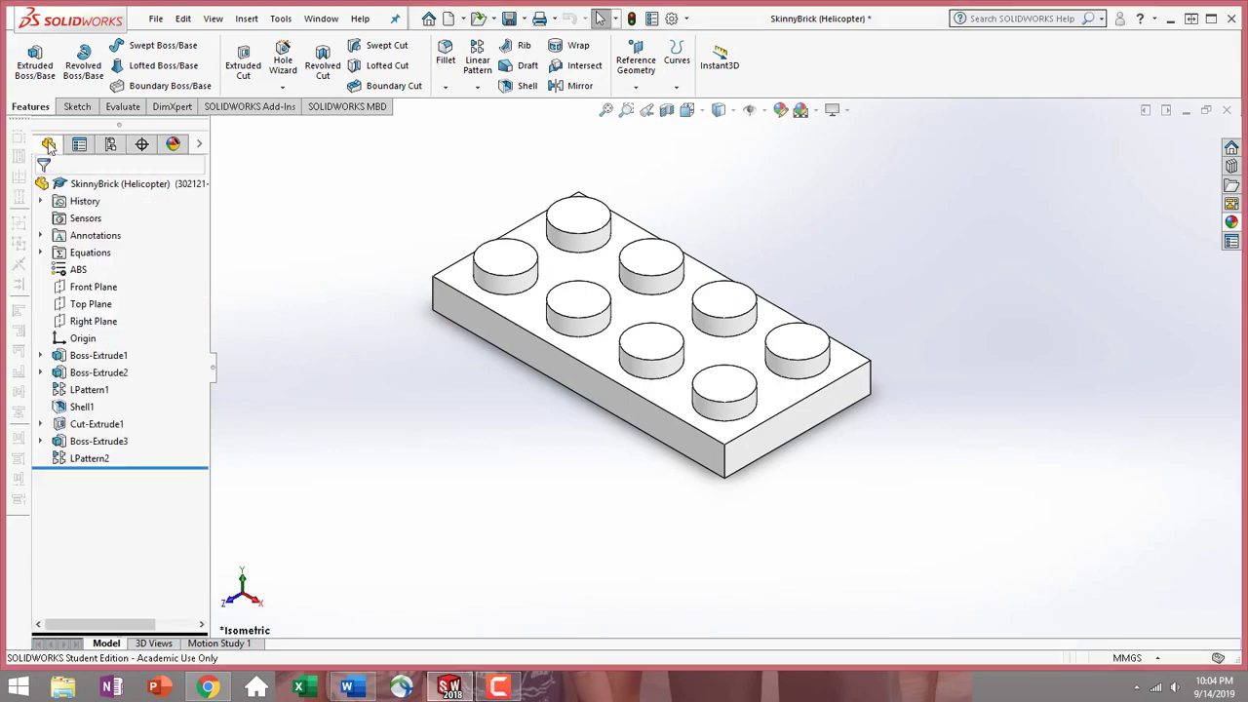
{"action": "right_click", "coordinate": [97, 256]}
{"action": "left_click", "coordinate": [122, 260]}
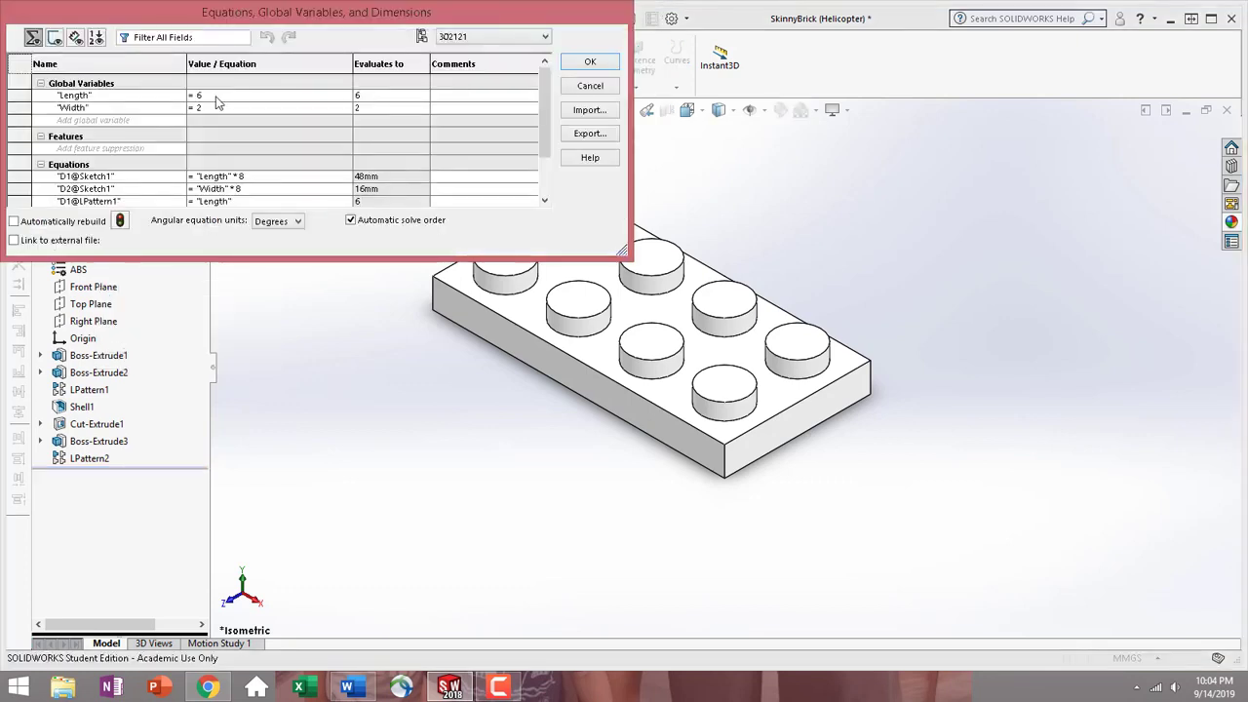
{"action": "left_click", "coordinate": [217, 96]}
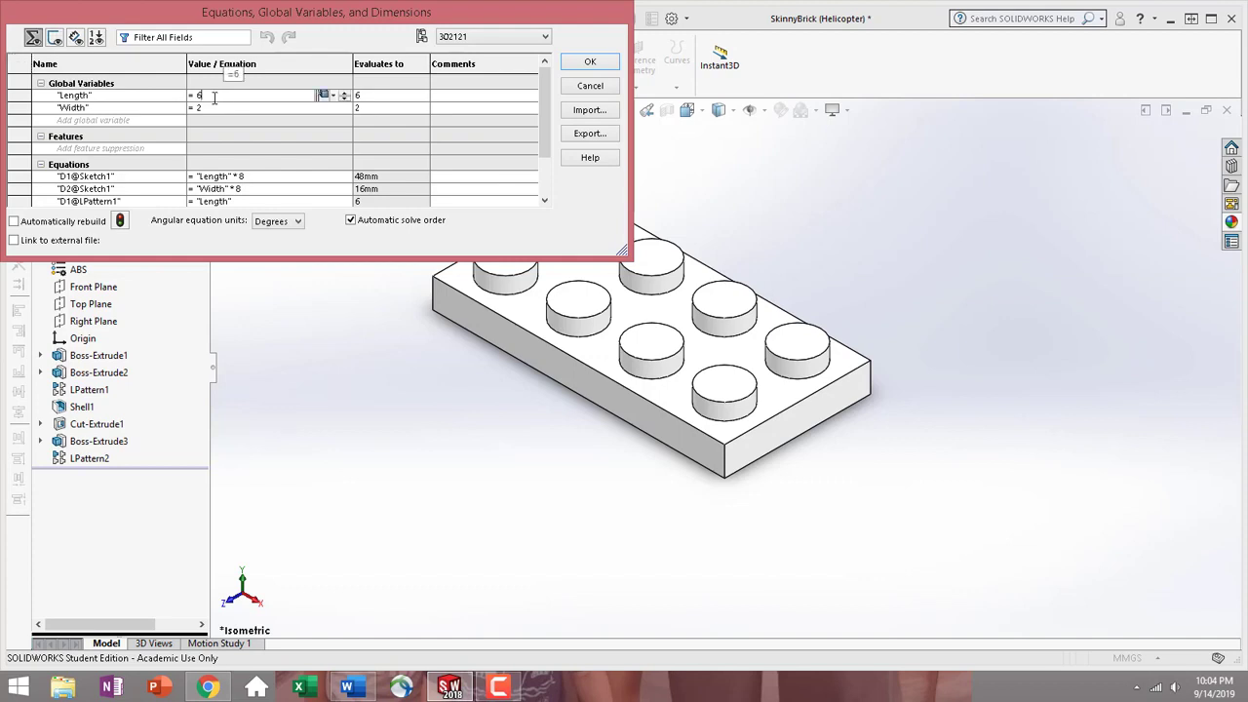
{"action": "key", "text": "BackSpace"}
{"action": "type", "text": "3"}
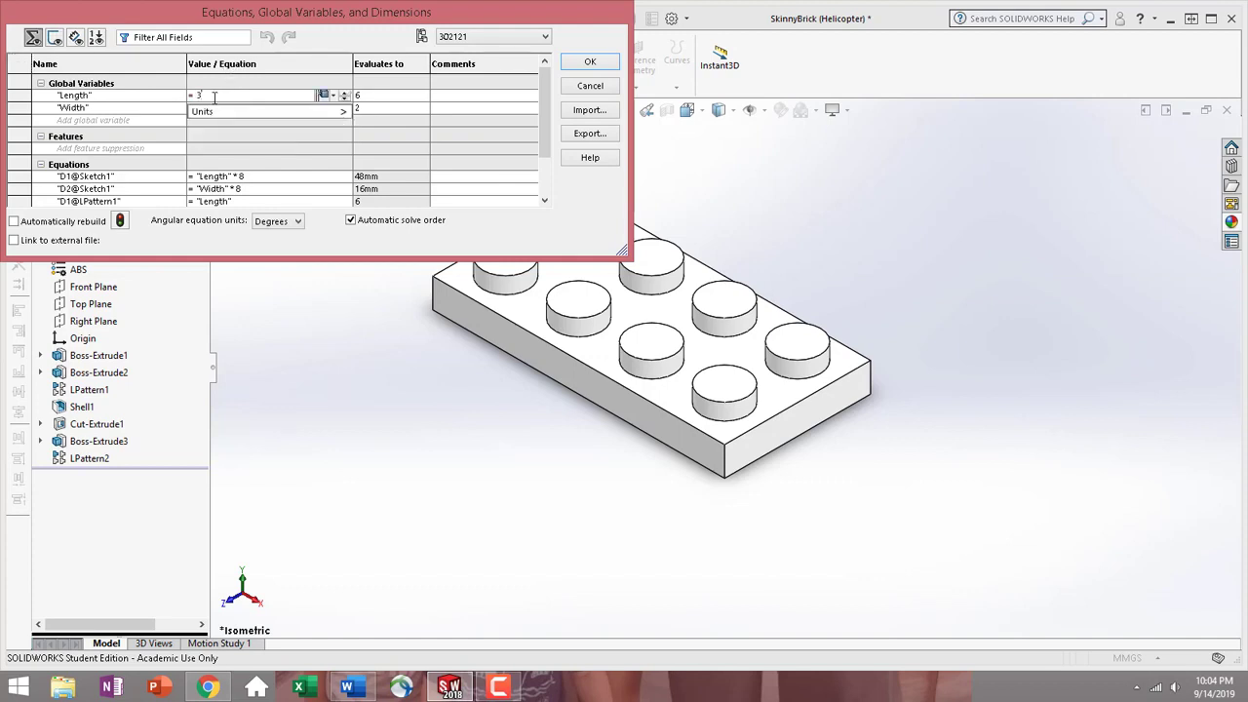
{"action": "left_click", "coordinate": [324, 95]}
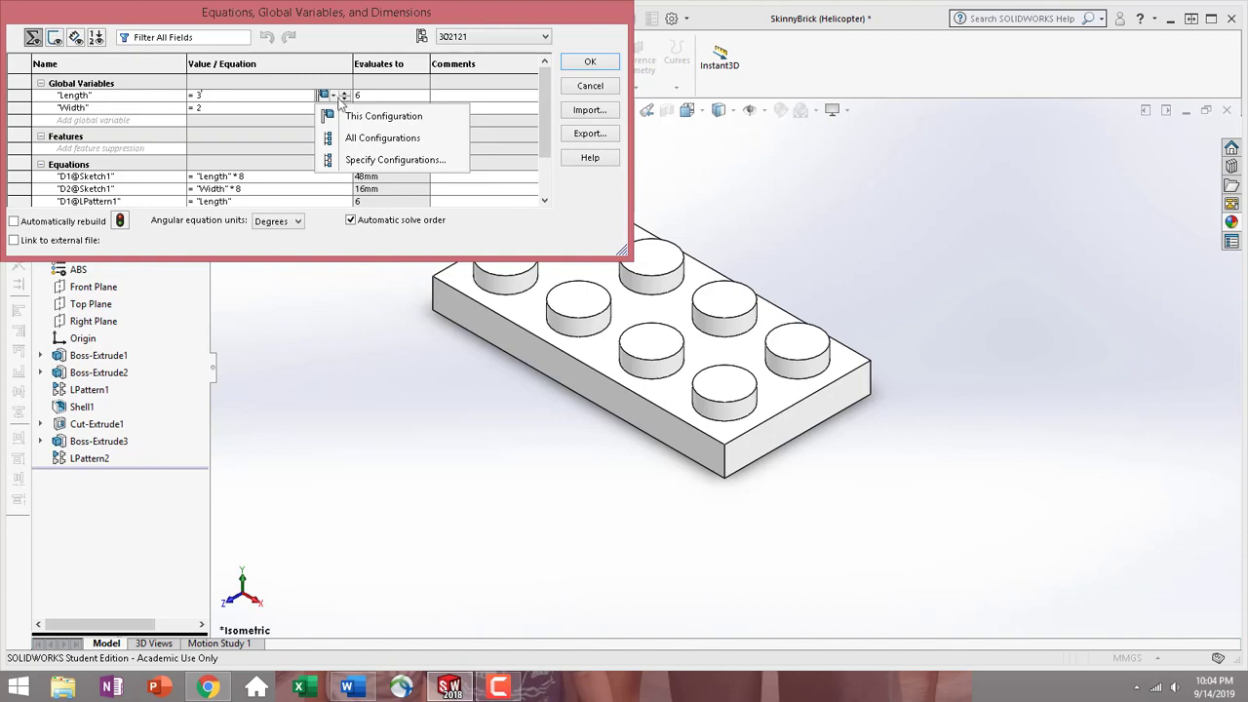
{"action": "left_click", "coordinate": [403, 125]}
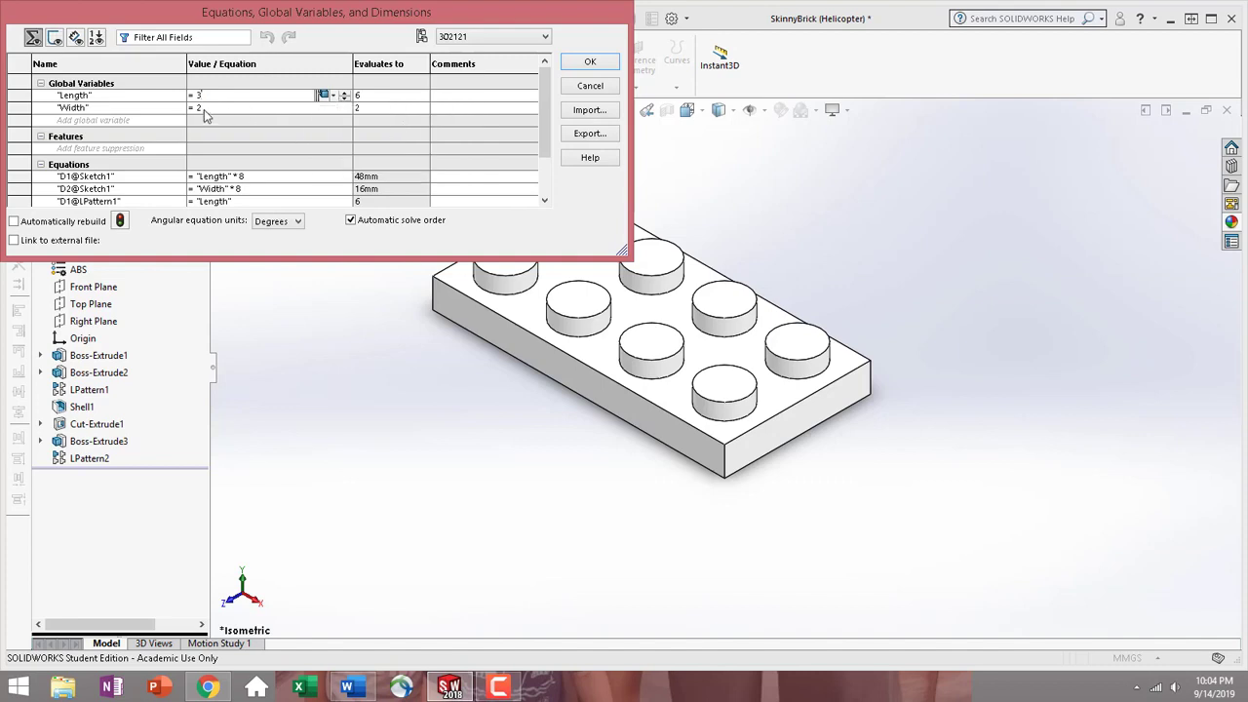
{"action": "left_click", "coordinate": [204, 108]}
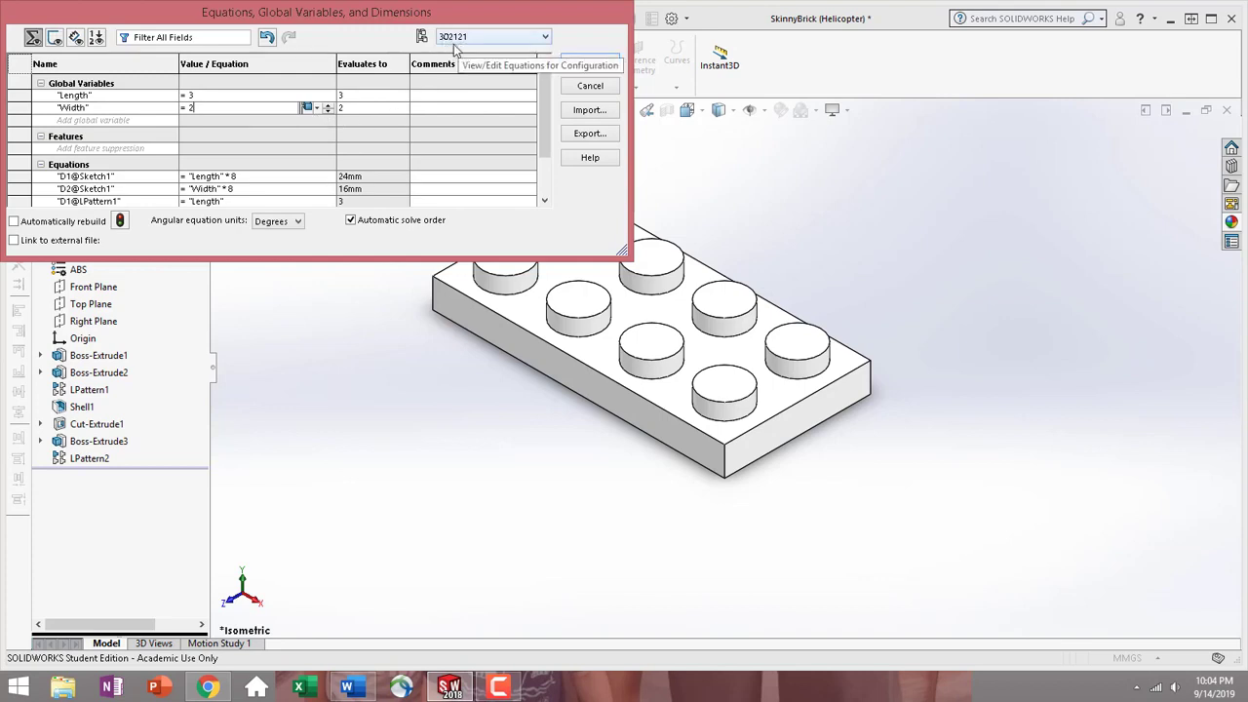
{"action": "left_click", "coordinate": [546, 39]}
{"action": "left_click", "coordinate": [545, 39]}
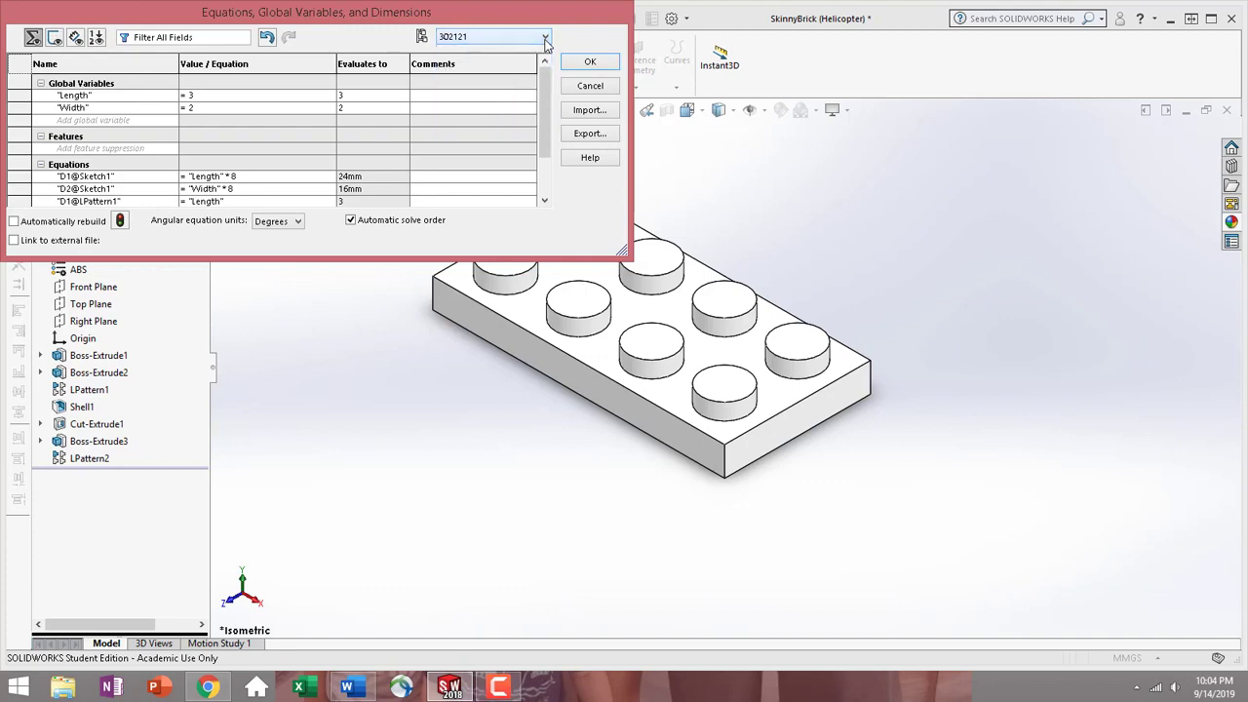
{"action": "left_click", "coordinate": [590, 63]}
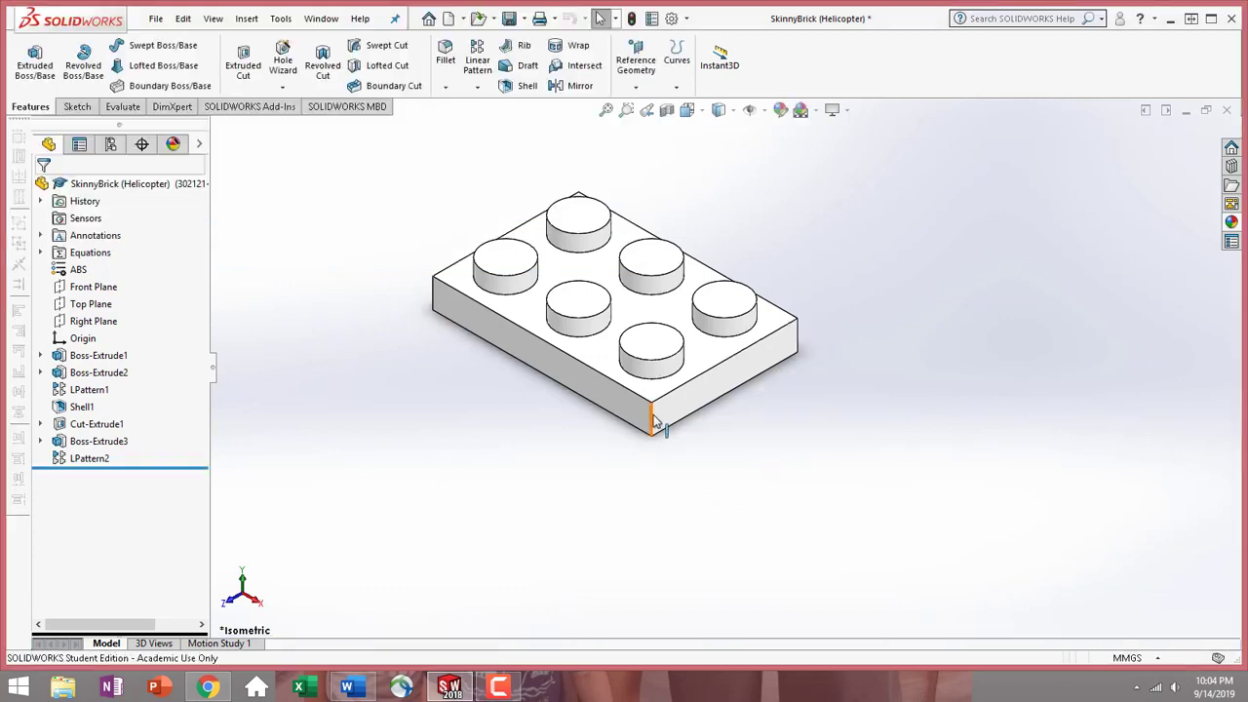
- Color the whole part of configuration 302121 standard red (RGB 255, 0, 0) in this display state only
{"action": "left_click", "coordinate": [665, 317]}
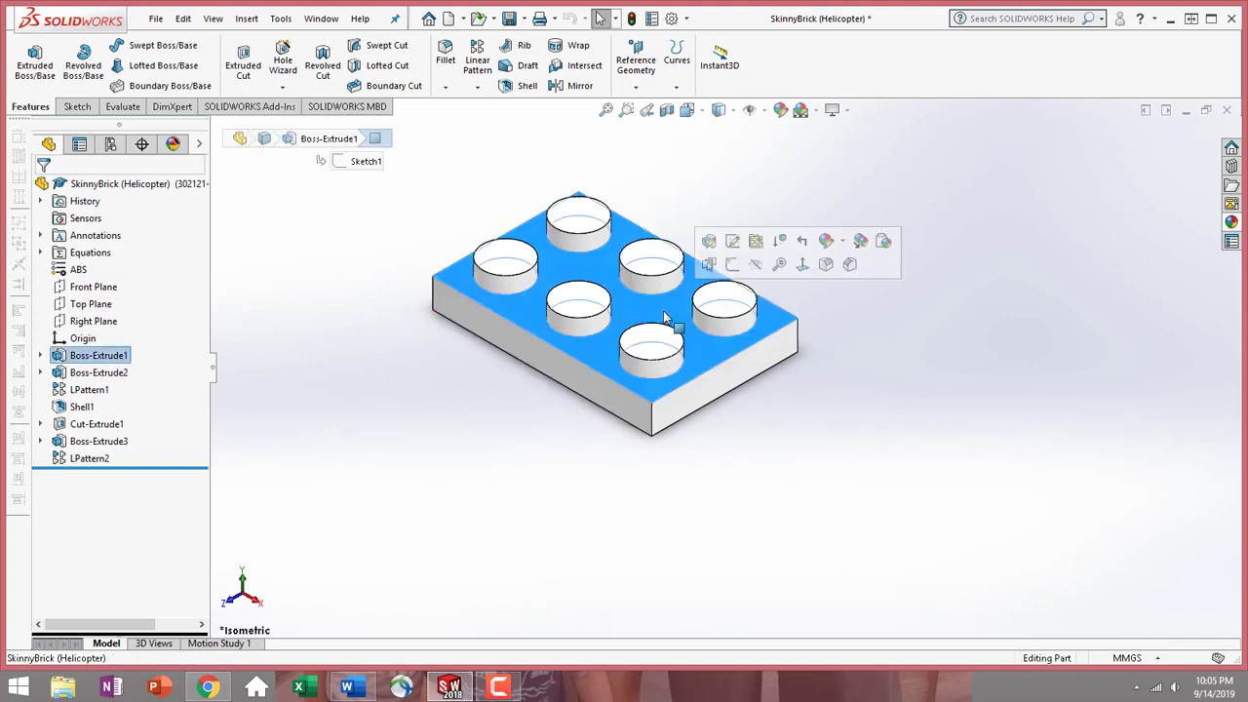
{"action": "left_click", "coordinate": [827, 242]}
{"action": "left_click", "coordinate": [873, 337]}
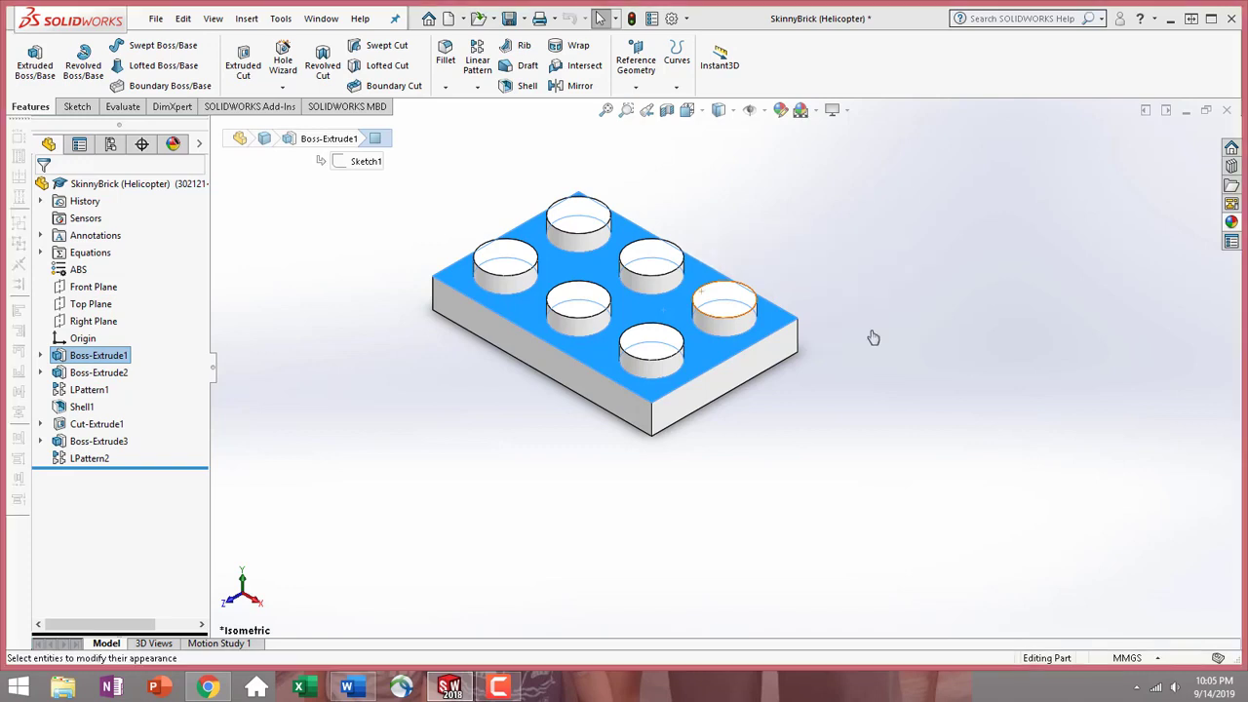
{"action": "left_click", "coordinate": [83, 510]}
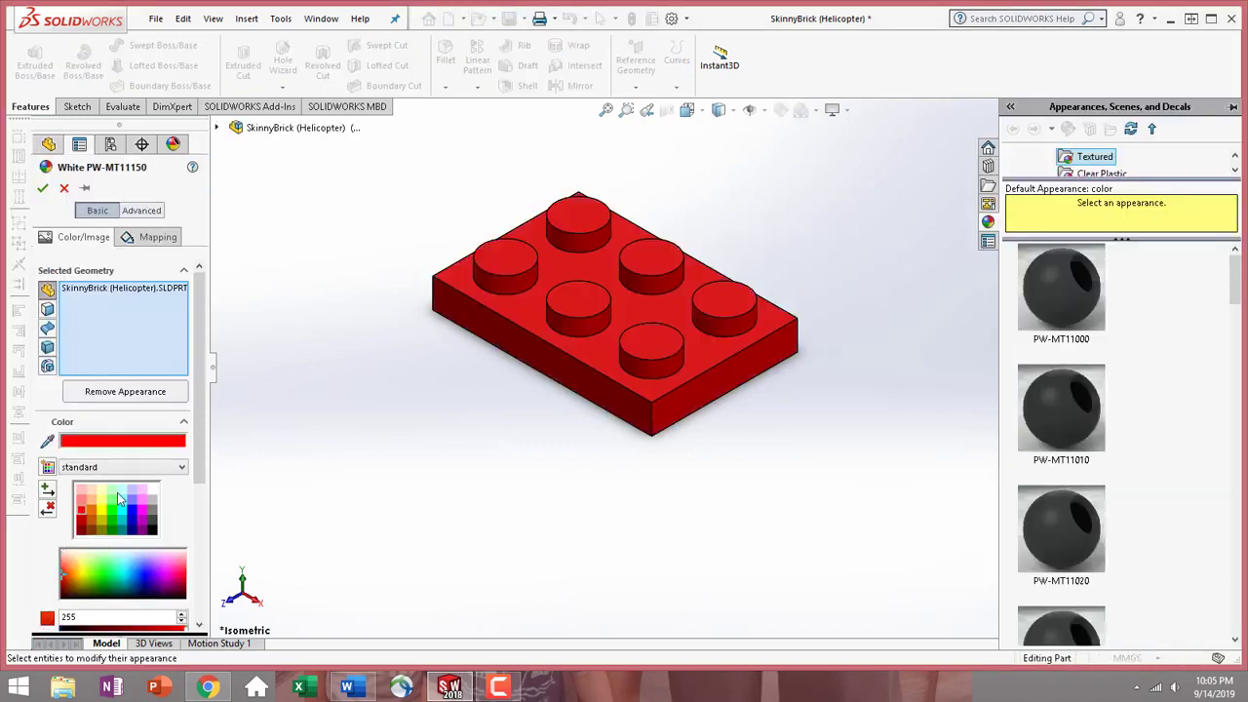
{"action": "scroll", "coordinate": [103, 573], "scroll_direction": "down", "scroll_amount": 4}
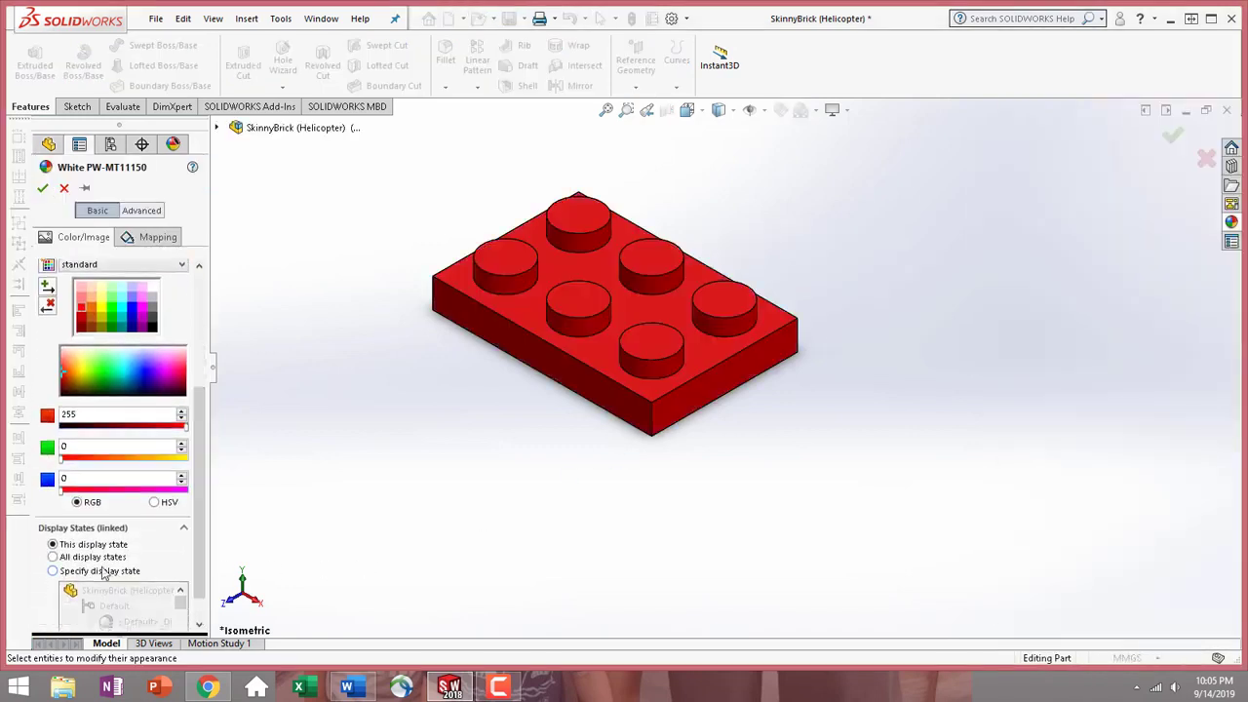
{"action": "left_click", "coordinate": [44, 189]}
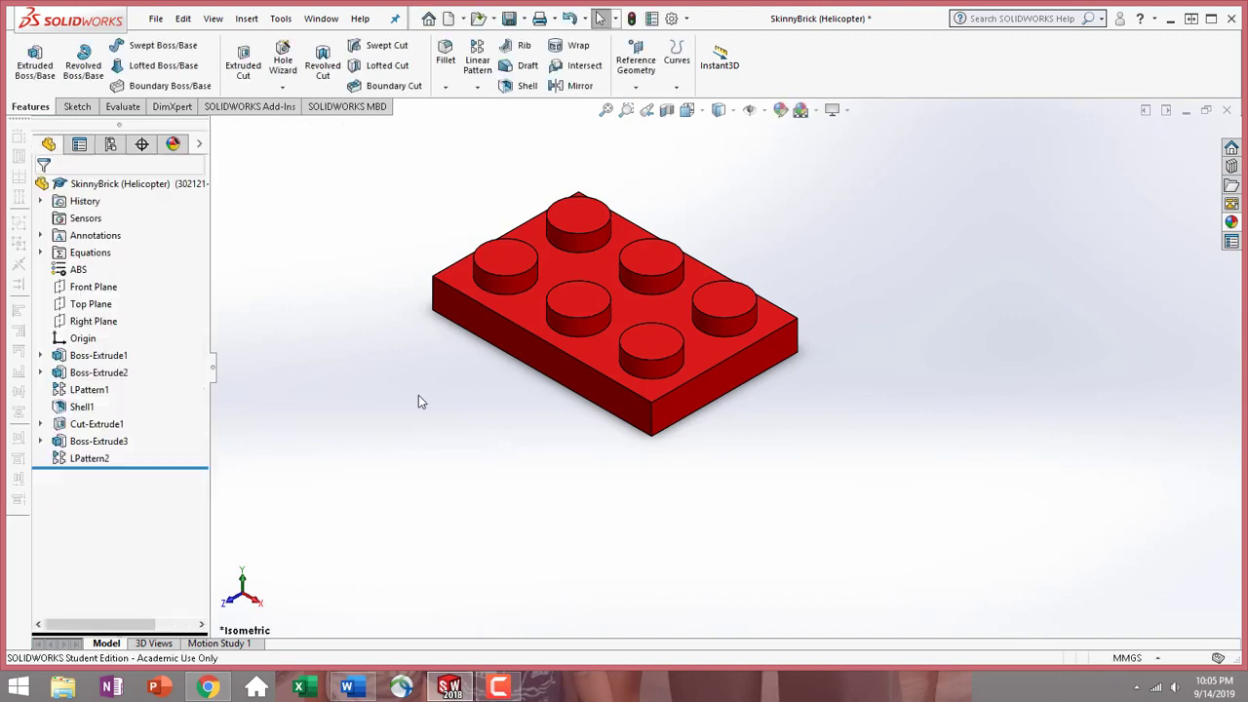
- Activate configuration 302221 and set its global variable Length to 2 for this configuration only
{"action": "left_click", "coordinate": [110, 144]}
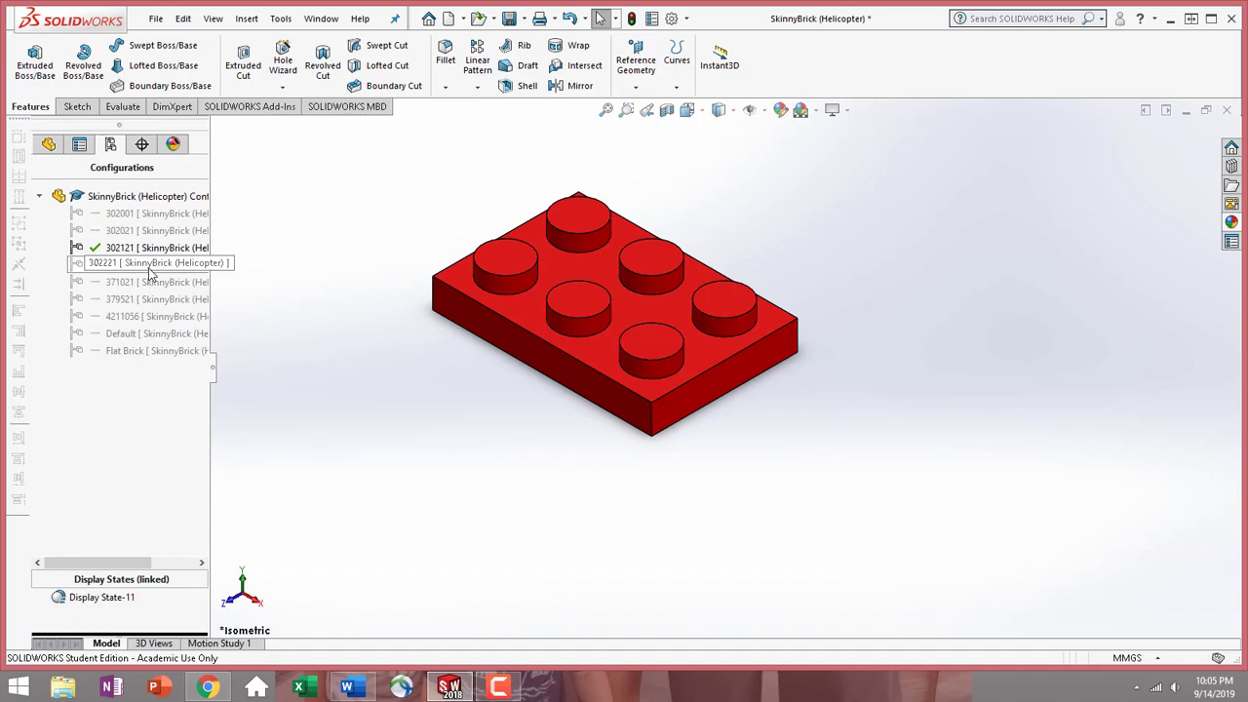
{"action": "double_click", "coordinate": [146, 265]}
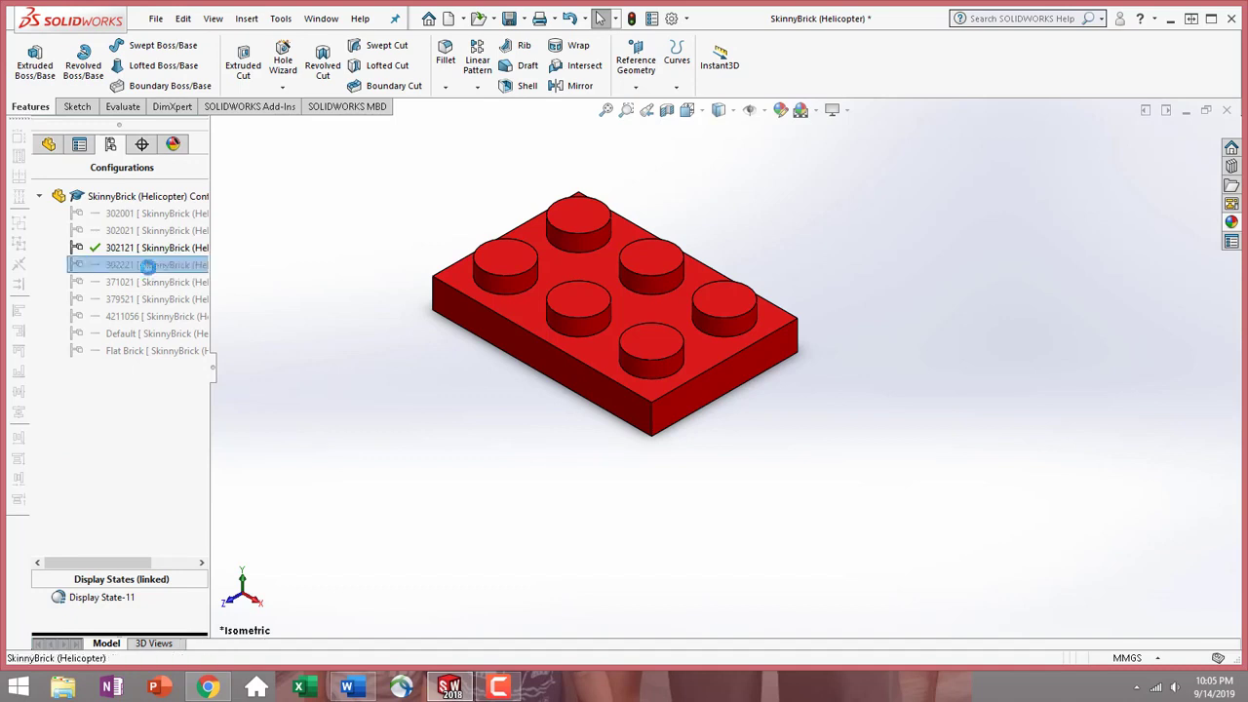
{"action": "left_click", "coordinate": [49, 144]}
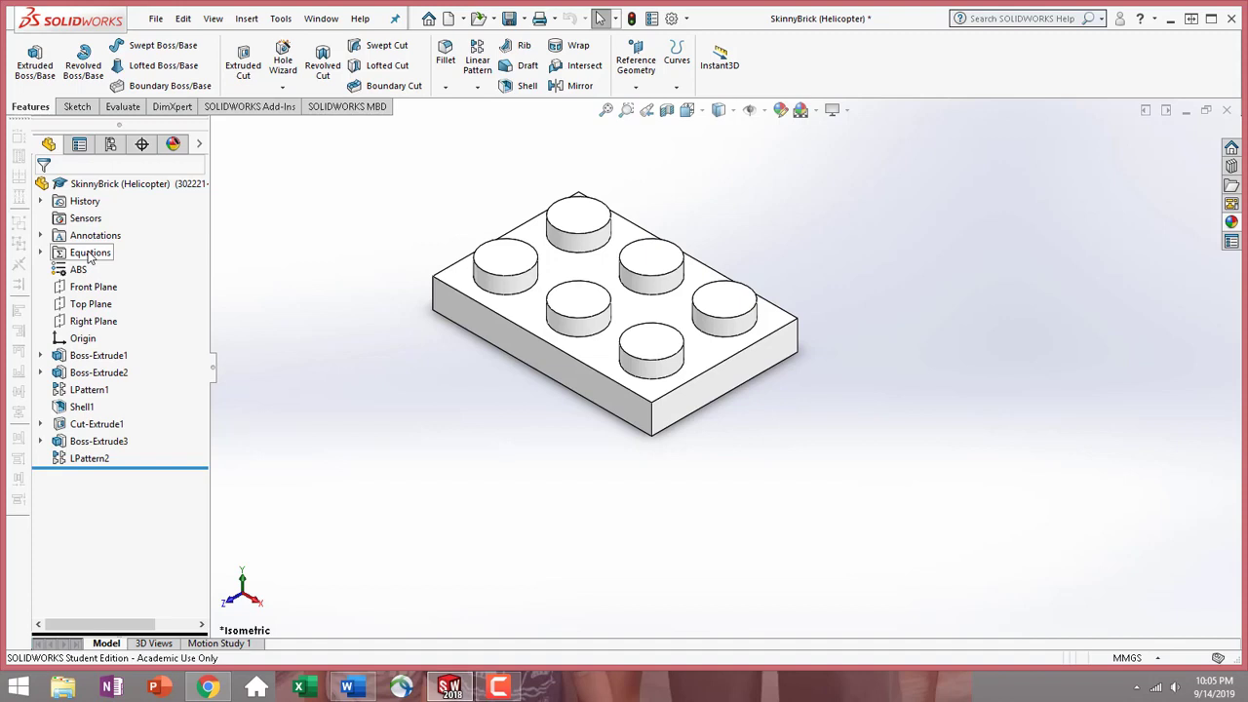
{"action": "left_click", "coordinate": [90, 255]}
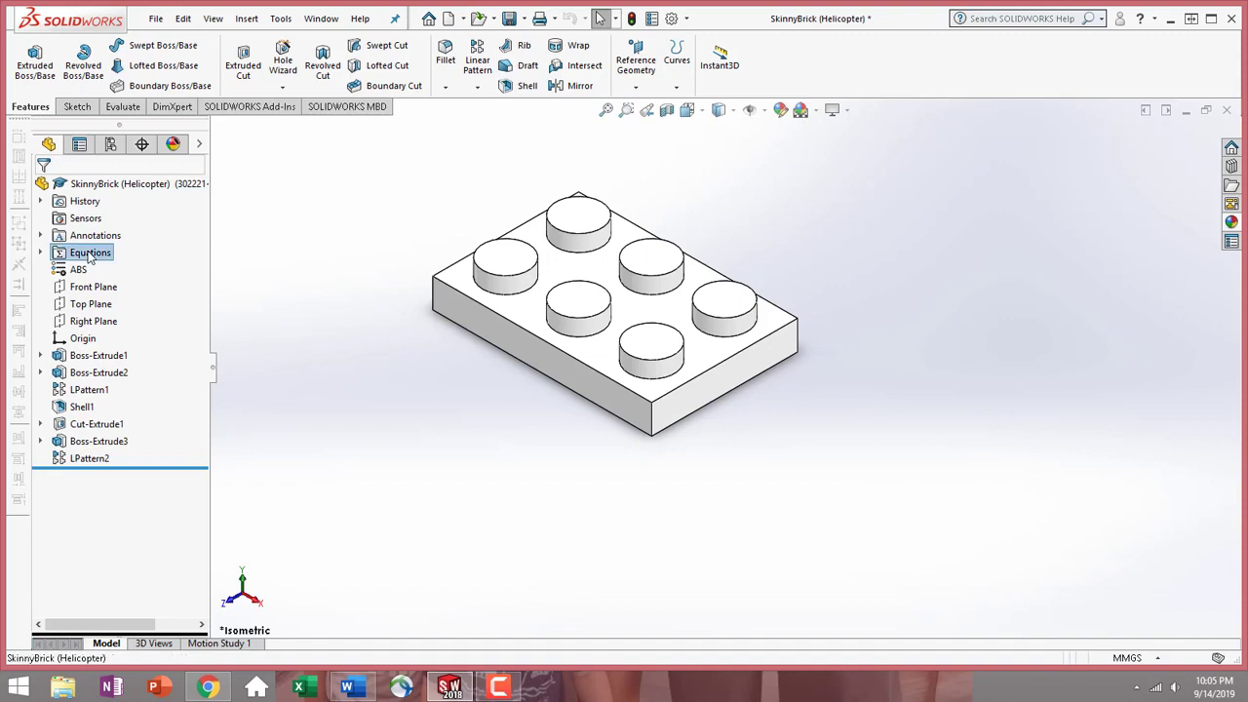
{"action": "right_click", "coordinate": [89, 255]}
{"action": "left_click", "coordinate": [146, 259]}
{"action": "left_click", "coordinate": [230, 96]}
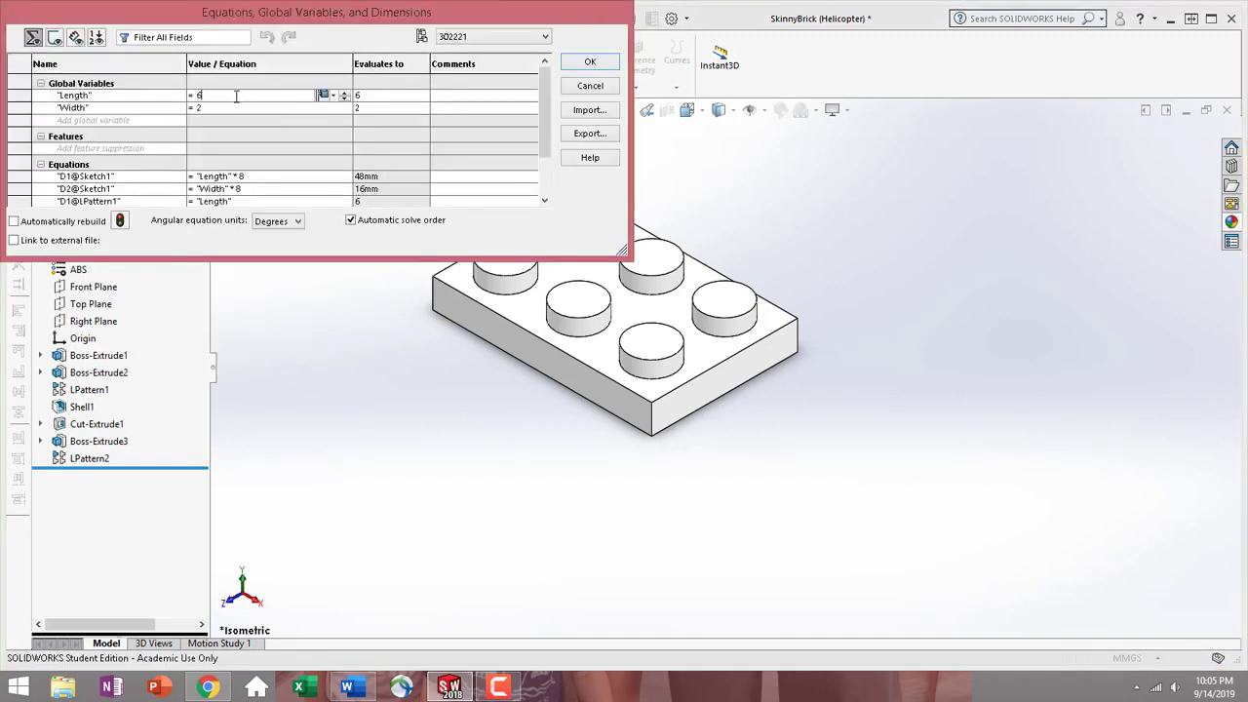
{"action": "key", "text": "BackSpace"}
{"action": "type", "text": "2"}
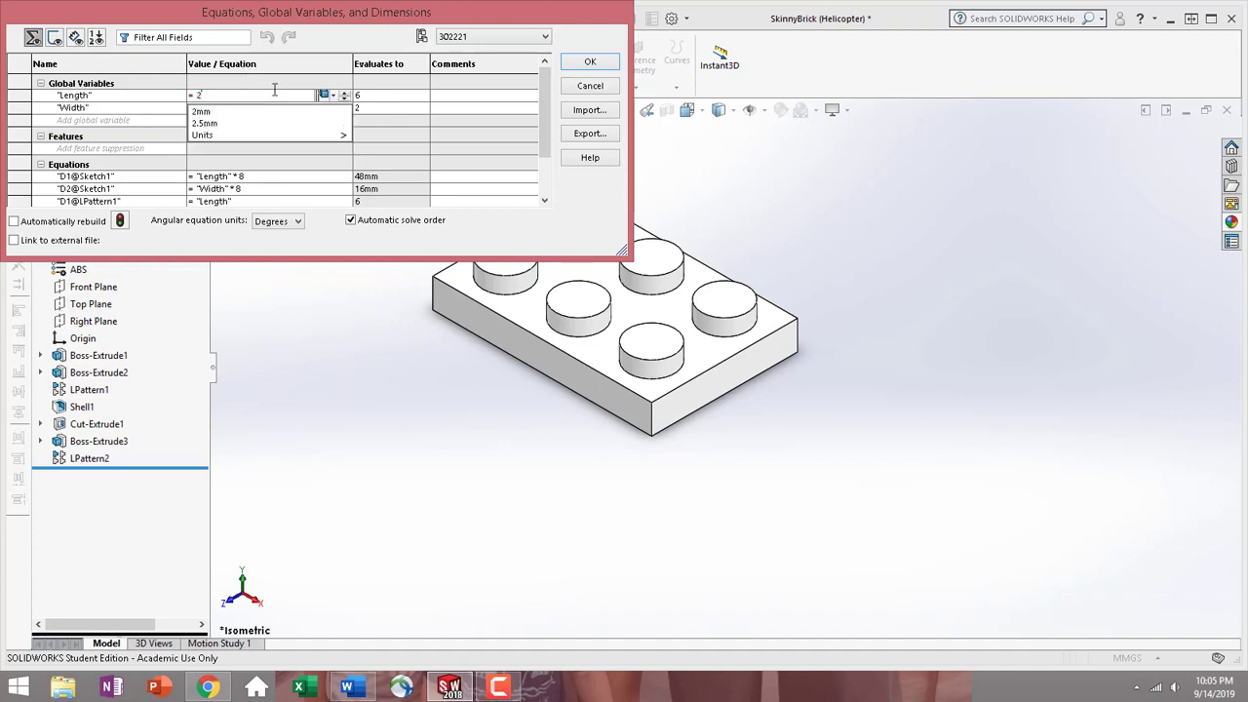
{"action": "left_click", "coordinate": [332, 96]}
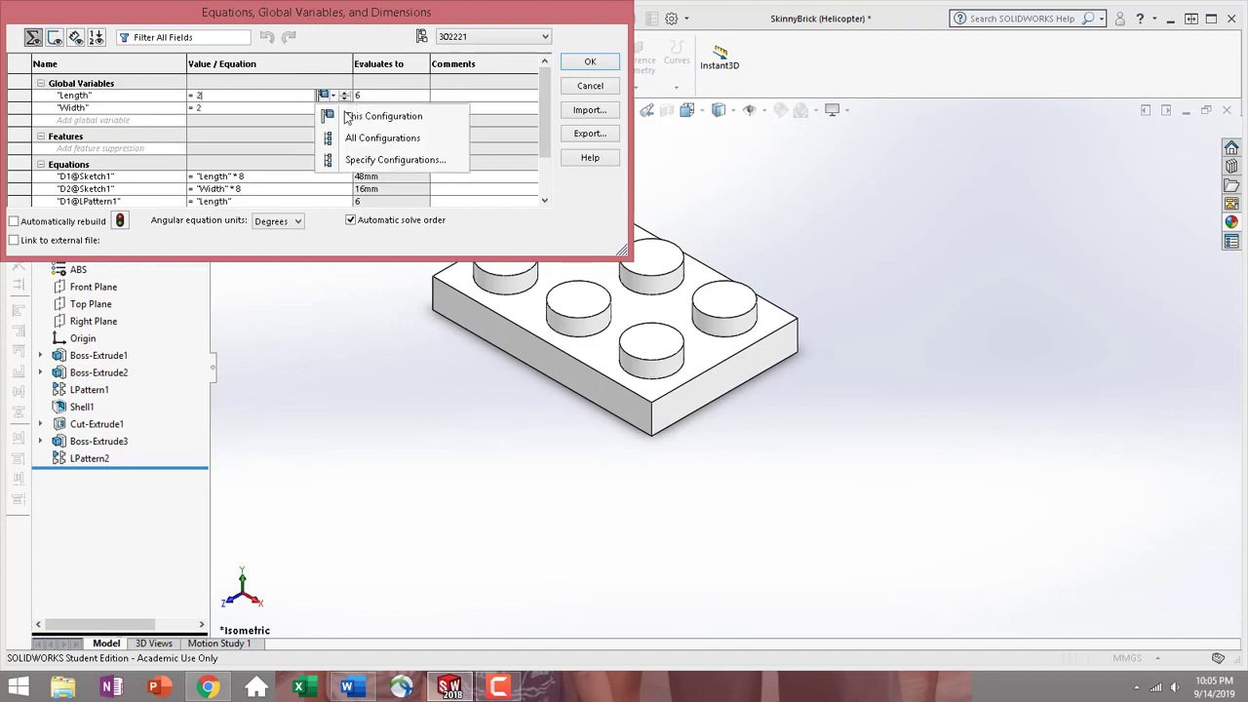
{"action": "left_click", "coordinate": [345, 114]}
{"action": "left_click", "coordinate": [589, 61]}
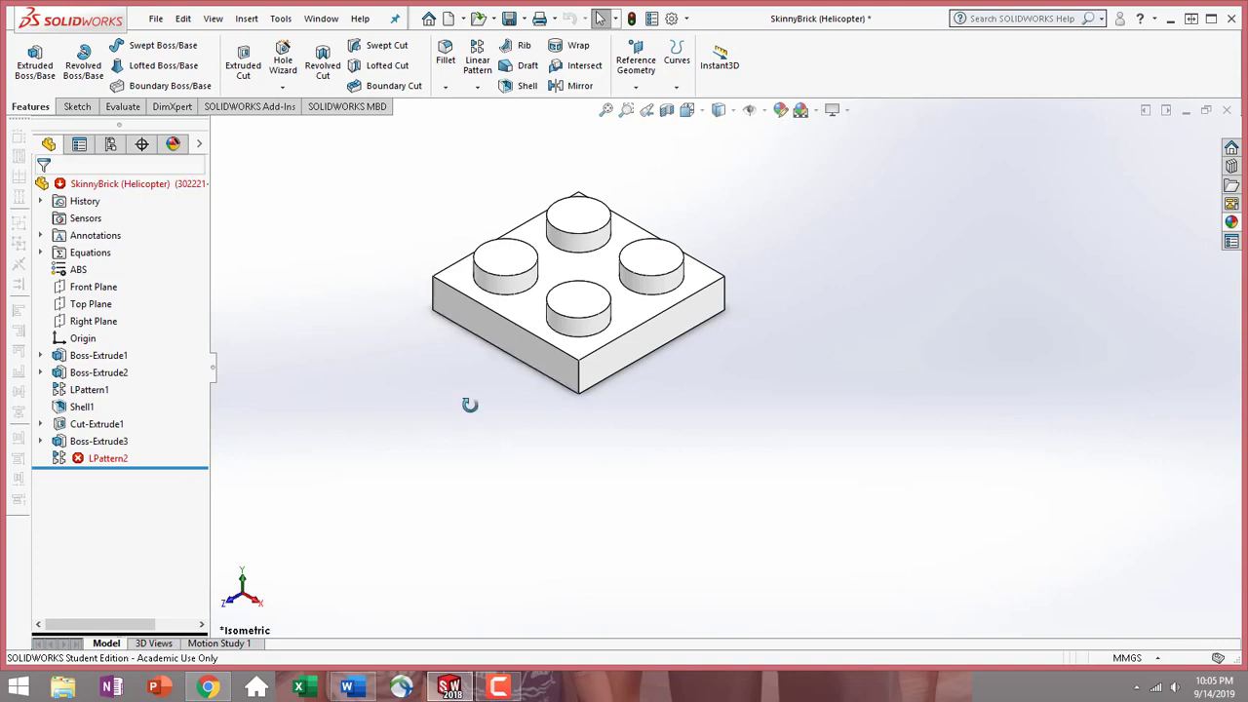
- Inspect the underside of the 2 by 2 brick and suppress the failing tube pattern LPattern2 in configuration 302221
{"action": "middle_click_drag", "start_coordinate": [468, 404], "coordinate": [548, 208]}
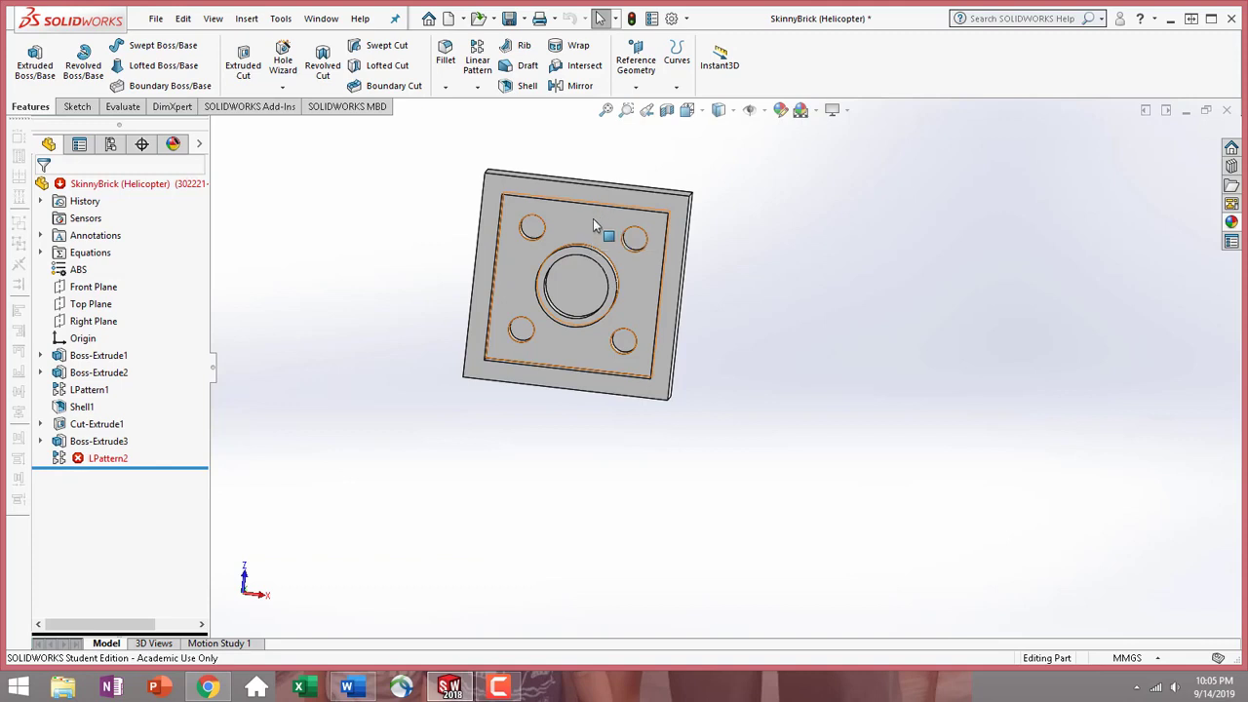
{"action": "left_click", "coordinate": [107, 459]}
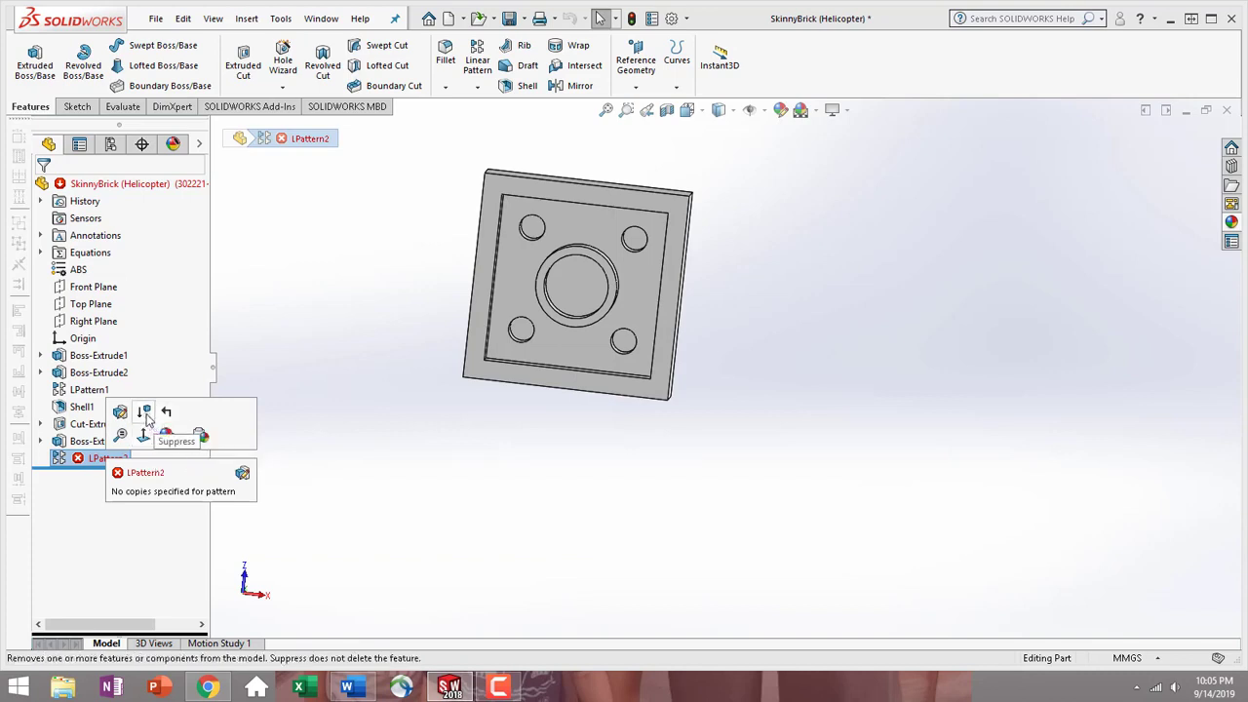
{"action": "left_click", "coordinate": [146, 416]}
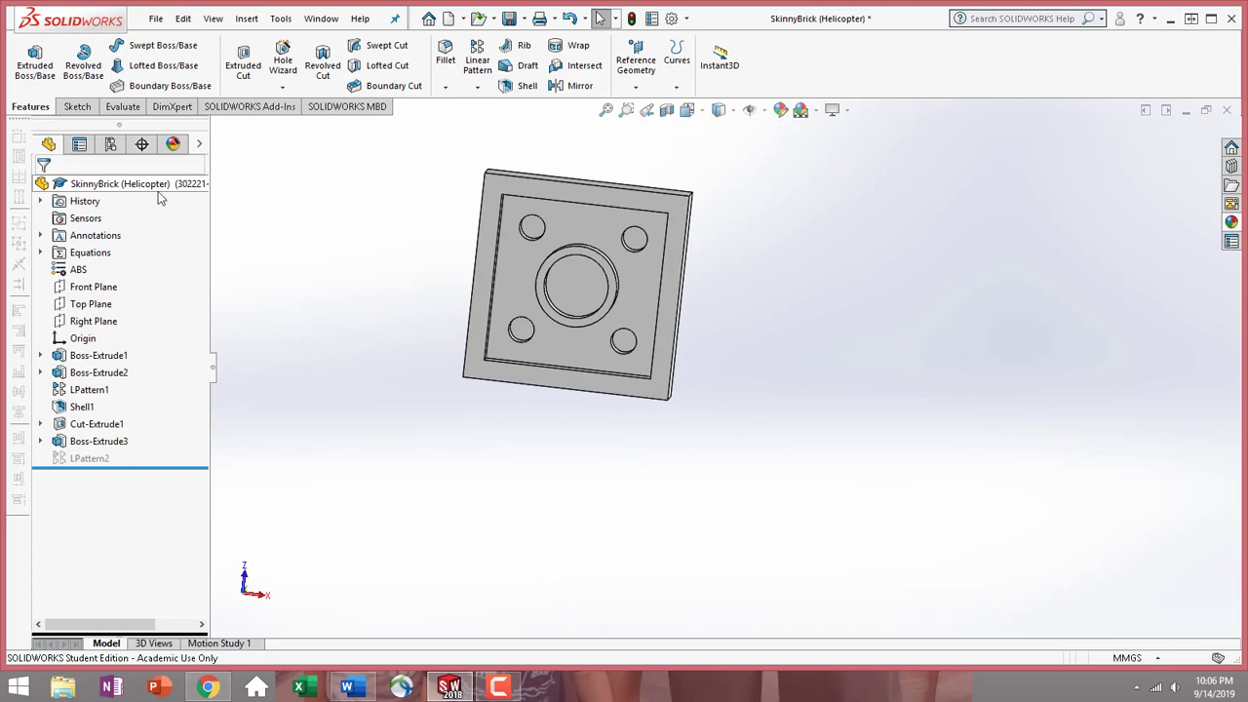
- Color the whole part of configuration 302221 standard red (RGB 255, 0, 0) in this display state only
{"action": "middle_click_drag", "start_coordinate": [492, 190], "coordinate": [234, 295]}
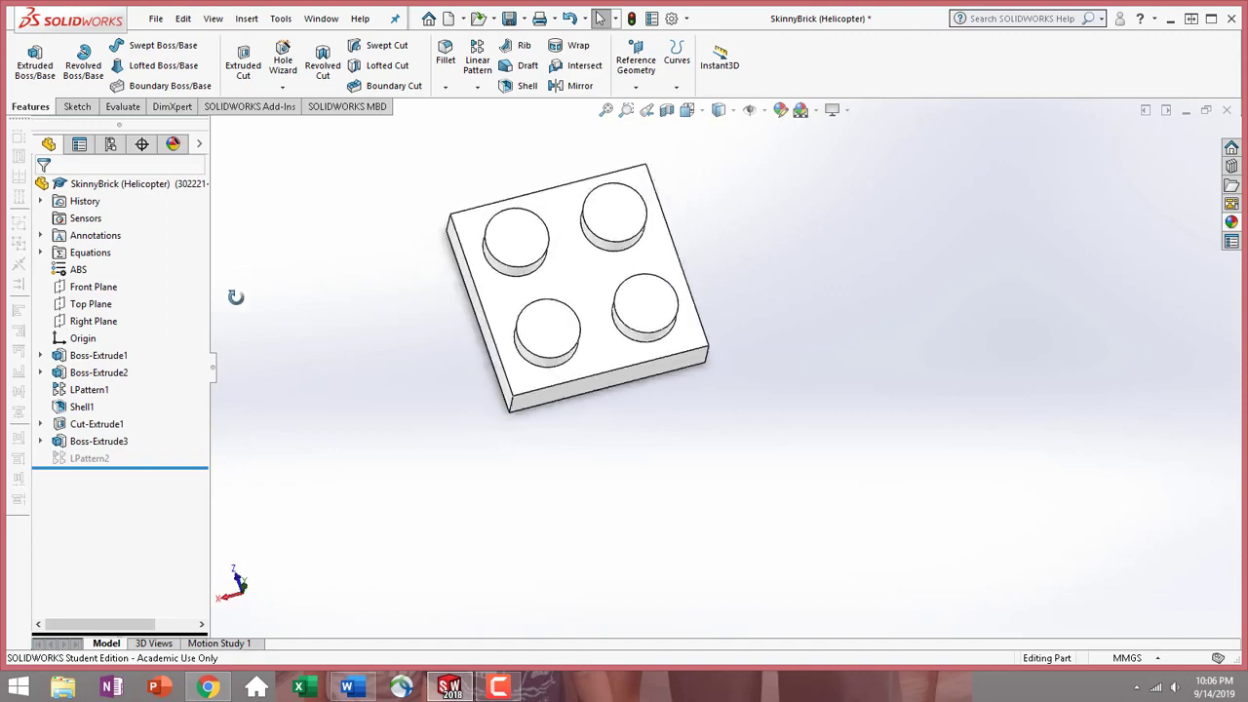
{"action": "left_click", "coordinate": [616, 291]}
{"action": "left_click", "coordinate": [773, 215]}
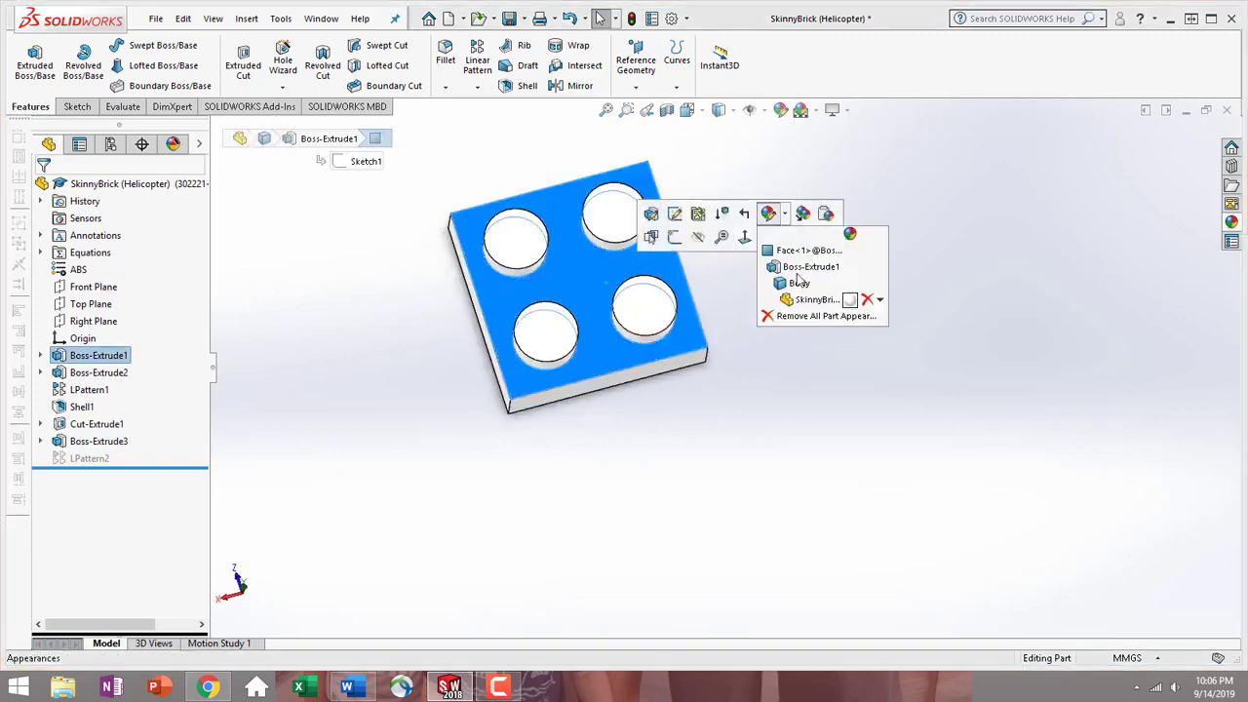
{"action": "left_click", "coordinate": [807, 296]}
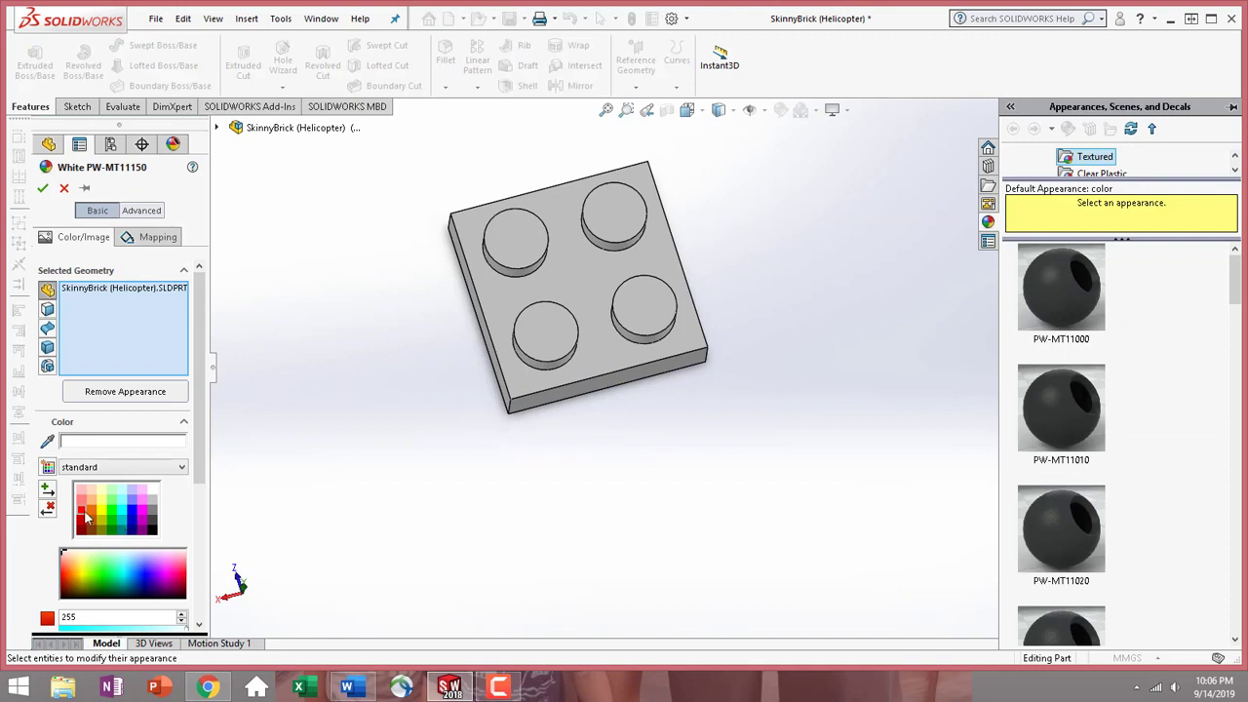
{"action": "left_click", "coordinate": [83, 515]}
{"action": "scroll", "coordinate": [193, 555], "scroll_direction": "down", "scroll_amount": 2}
{"action": "scroll", "coordinate": [192, 556], "scroll_direction": "down", "scroll_amount": 5}
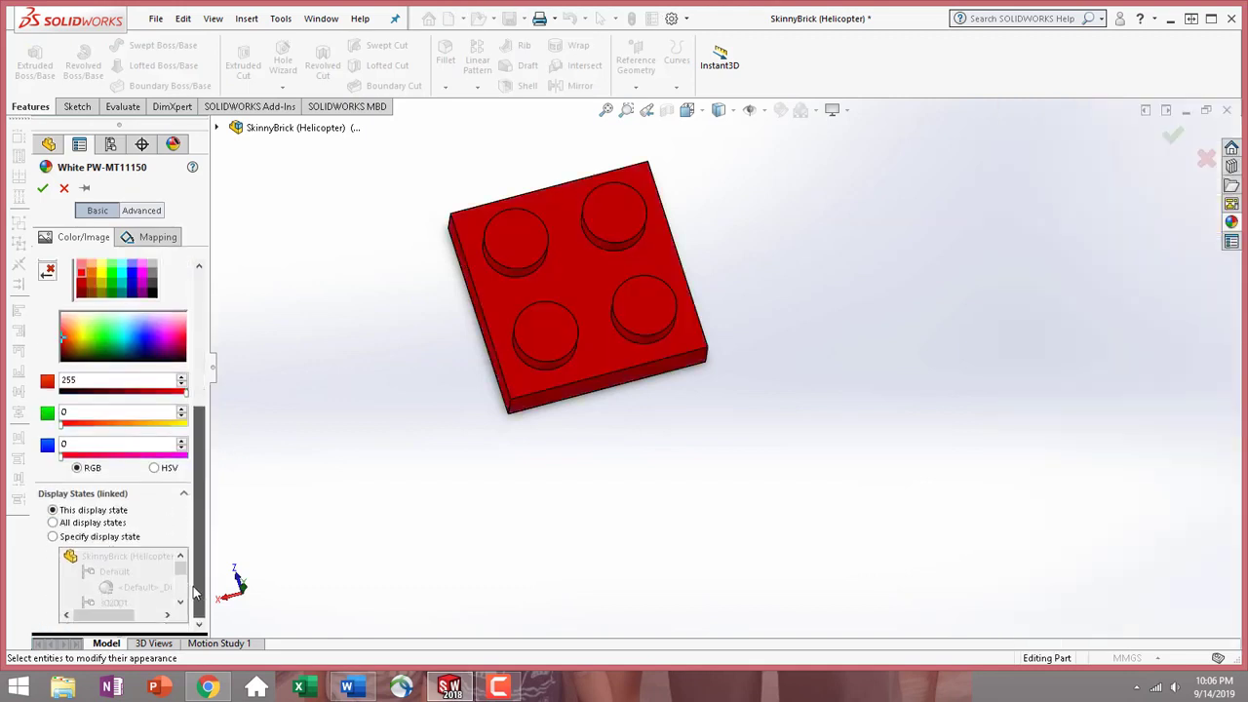
{"action": "left_click", "coordinate": [43, 190]}
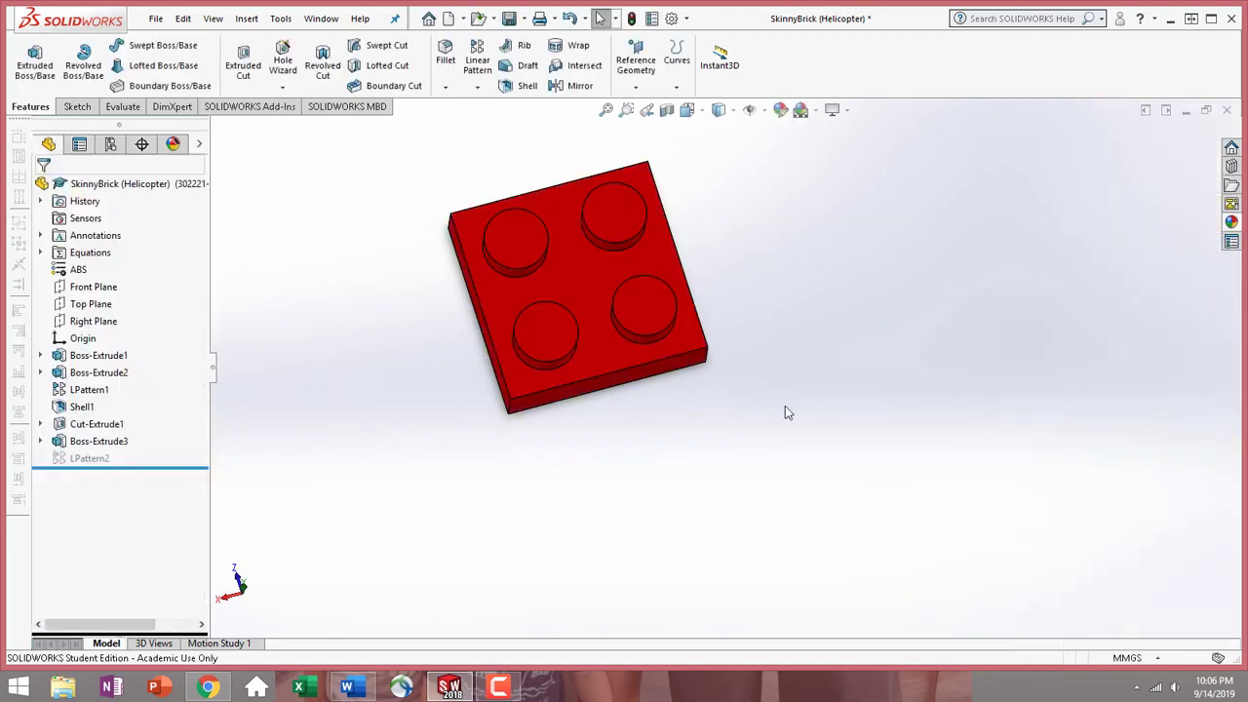
{"action": "middle_click_drag", "start_coordinate": [554, 484], "coordinate": [649, 215]}
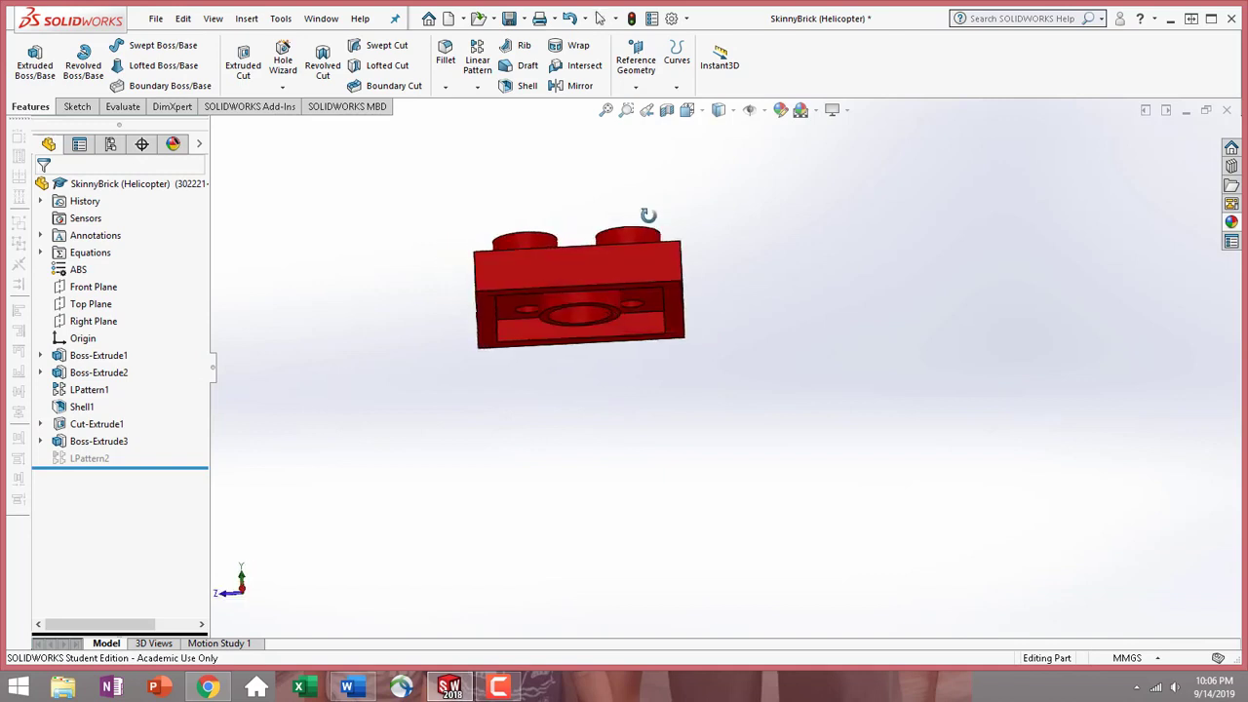
{"action": "left_click", "coordinate": [112, 148]}
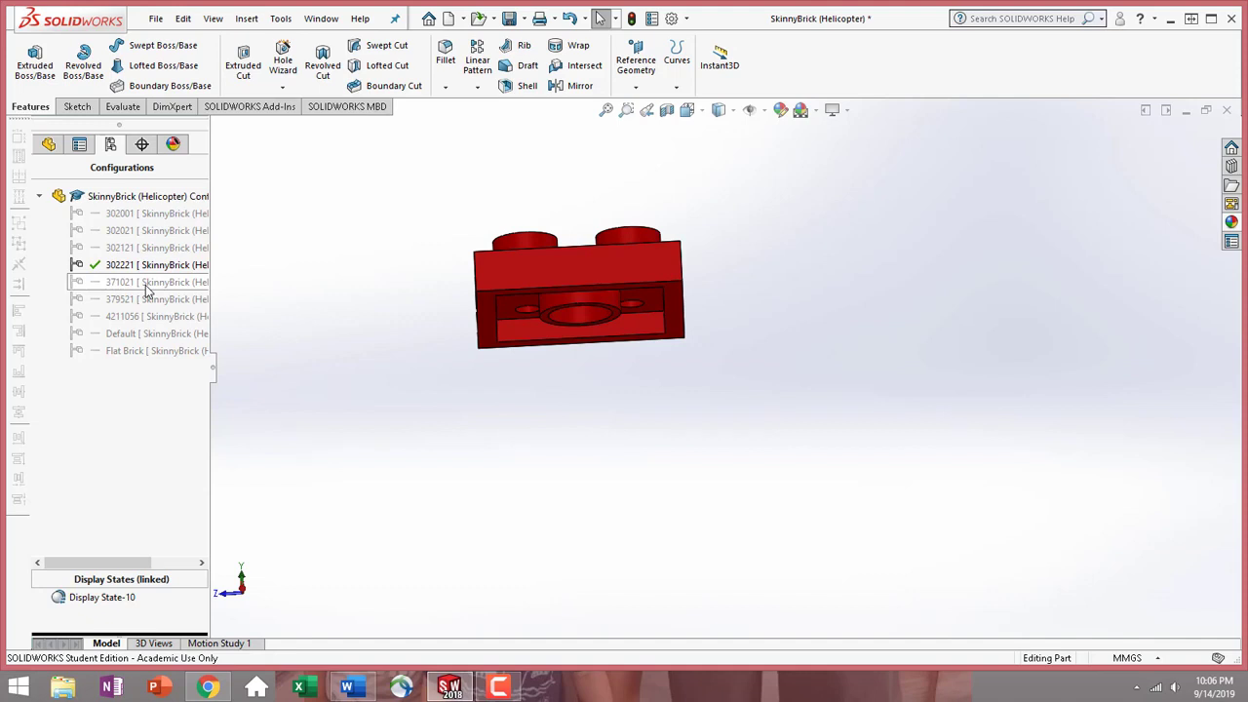
{"action": "left_click", "coordinate": [49, 144]}
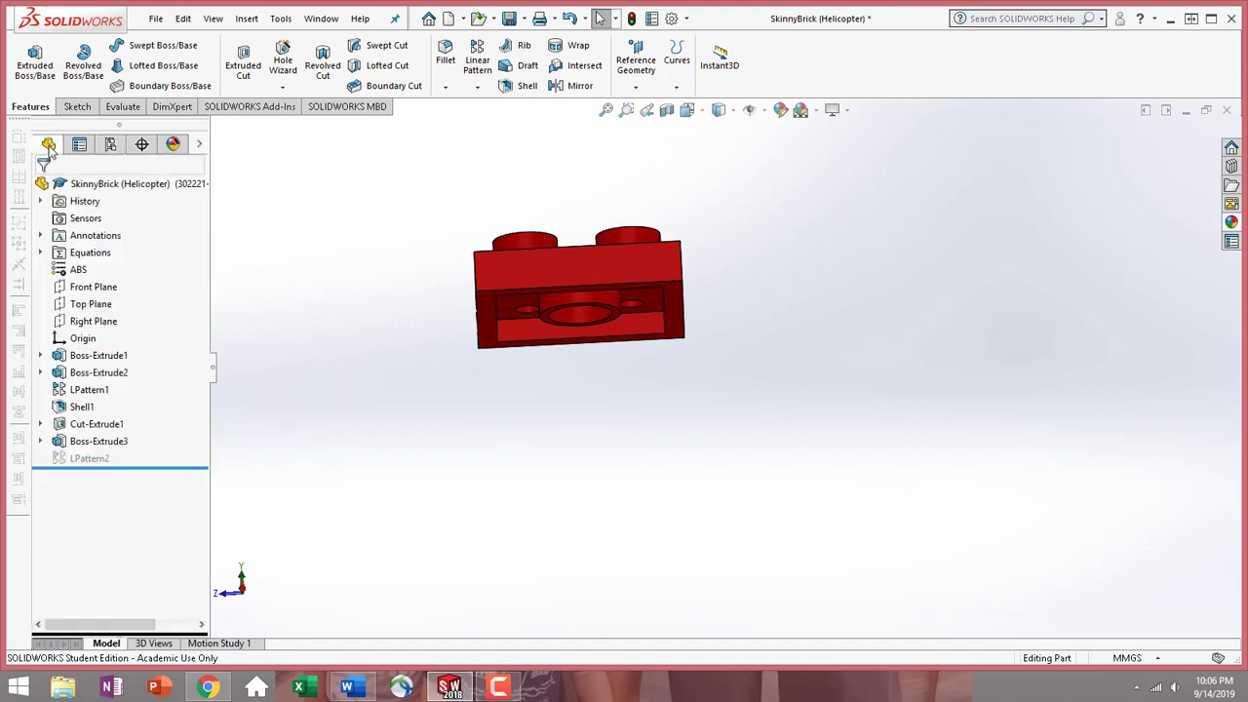
{"action": "middle_click_drag", "start_coordinate": [539, 306], "coordinate": [540, 427]}
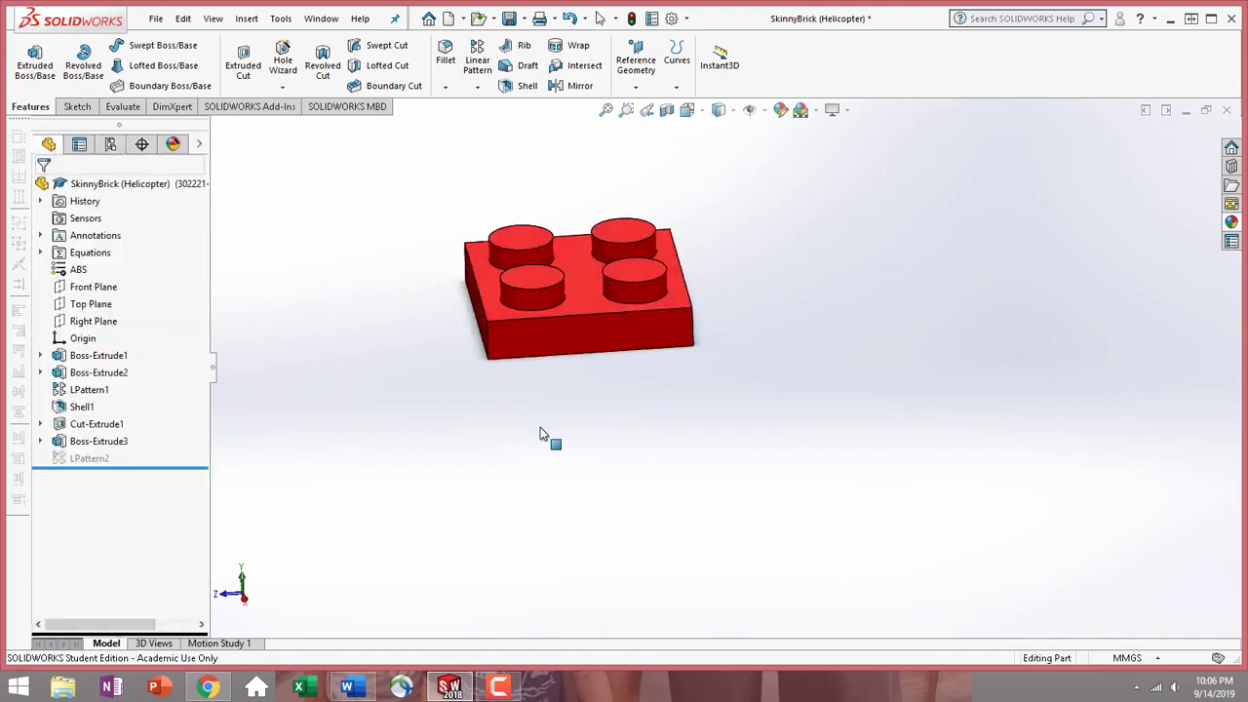
- Open the equations for configuration 302221 and set the global variable Length to 1
{"action": "right_click", "coordinate": [93, 258]}
{"action": "left_click", "coordinate": [166, 269]}
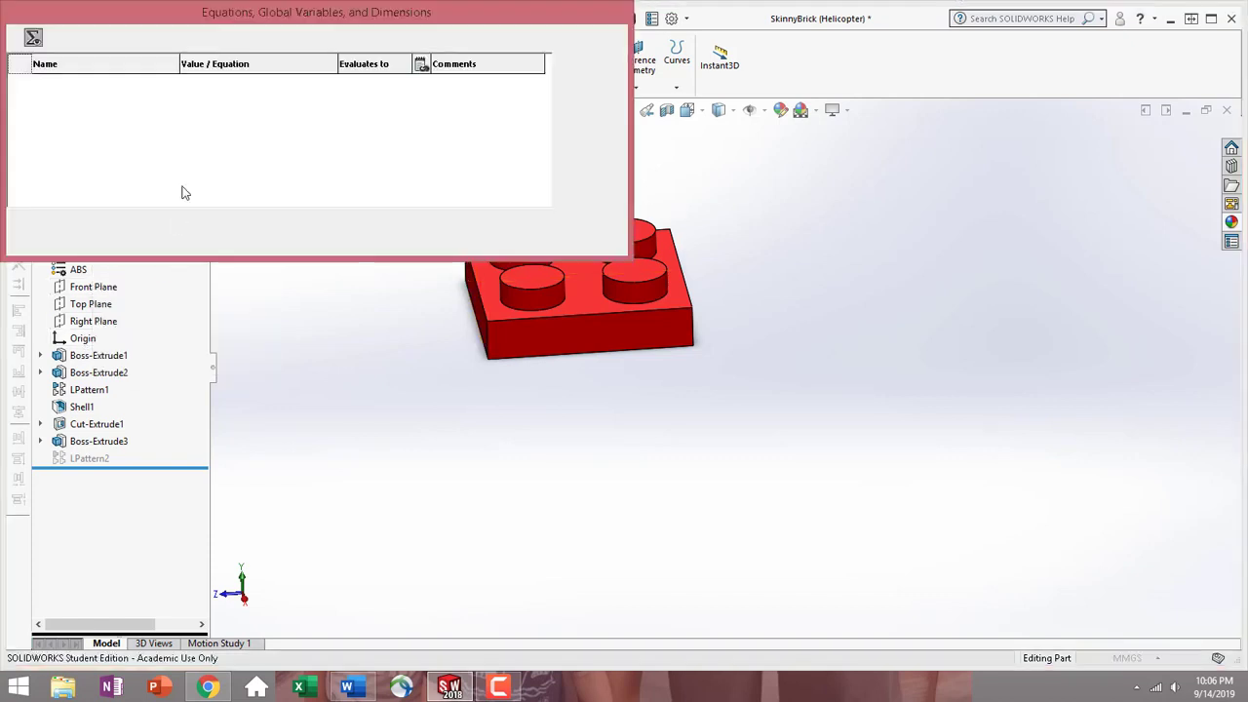
{"action": "left_click", "coordinate": [217, 97]}
{"action": "key", "text": "BackSpace"}
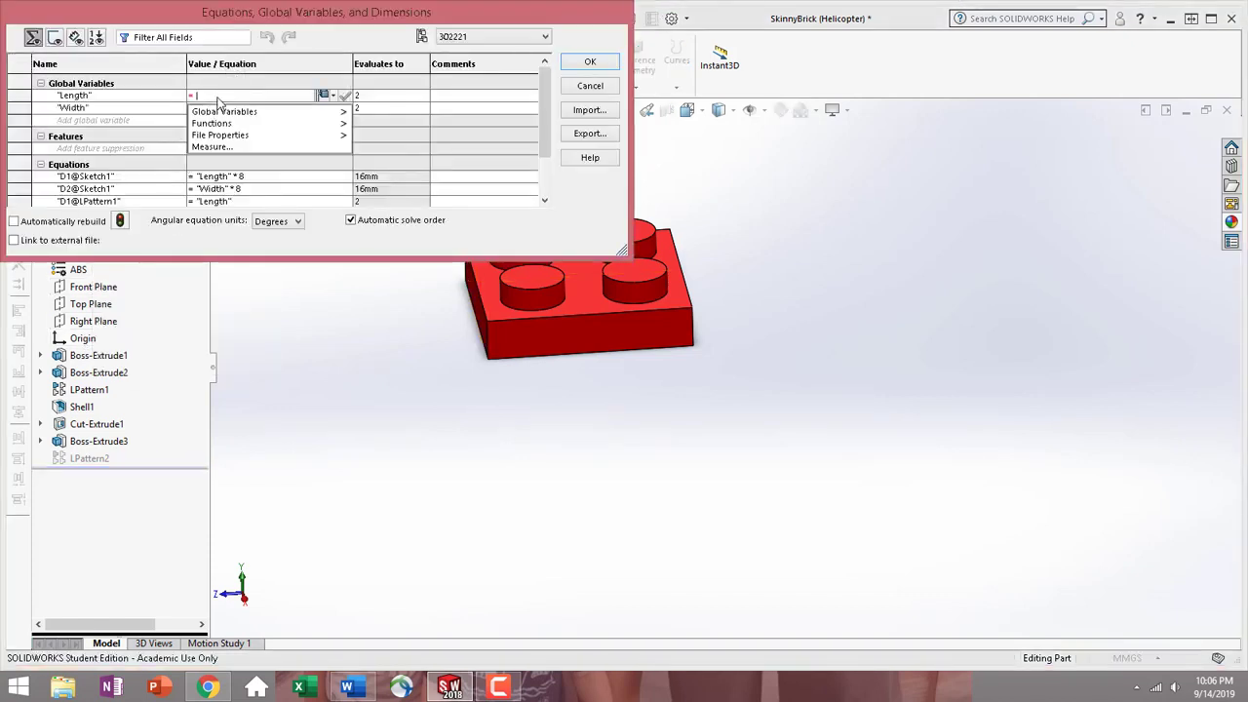
{"action": "type", "text": "1"}
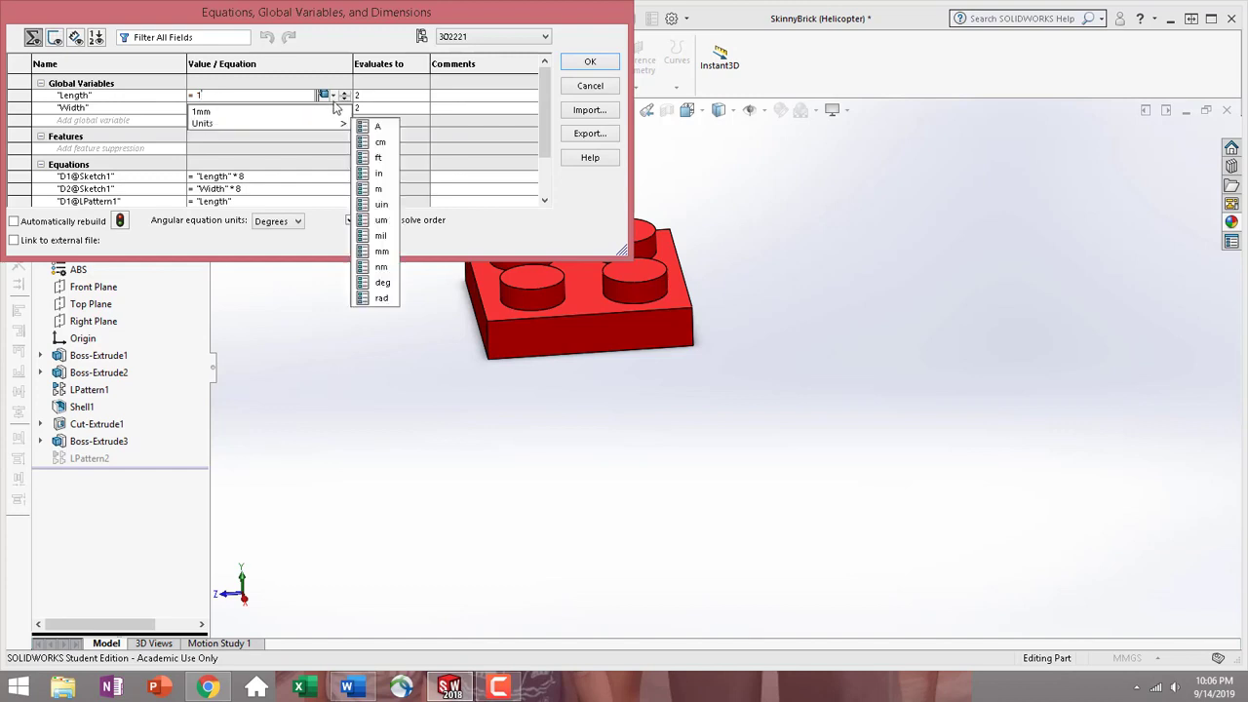
{"action": "key", "text": "Return"}
- Set the global variable Width to 4, accept the equations and continue the rebuild ignoring the Sketch5 error
{"action": "left_click", "coordinate": [219, 111]}
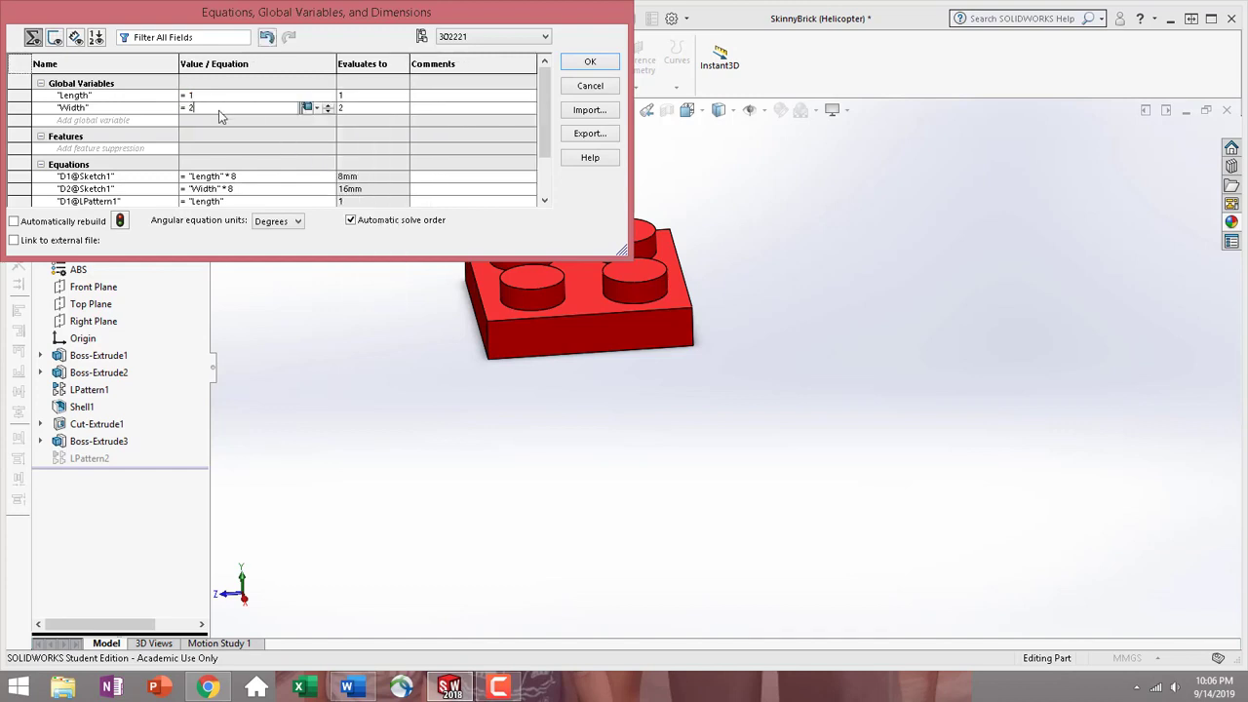
{"action": "key", "text": "BackSpace"}
{"action": "type", "text": "4"}
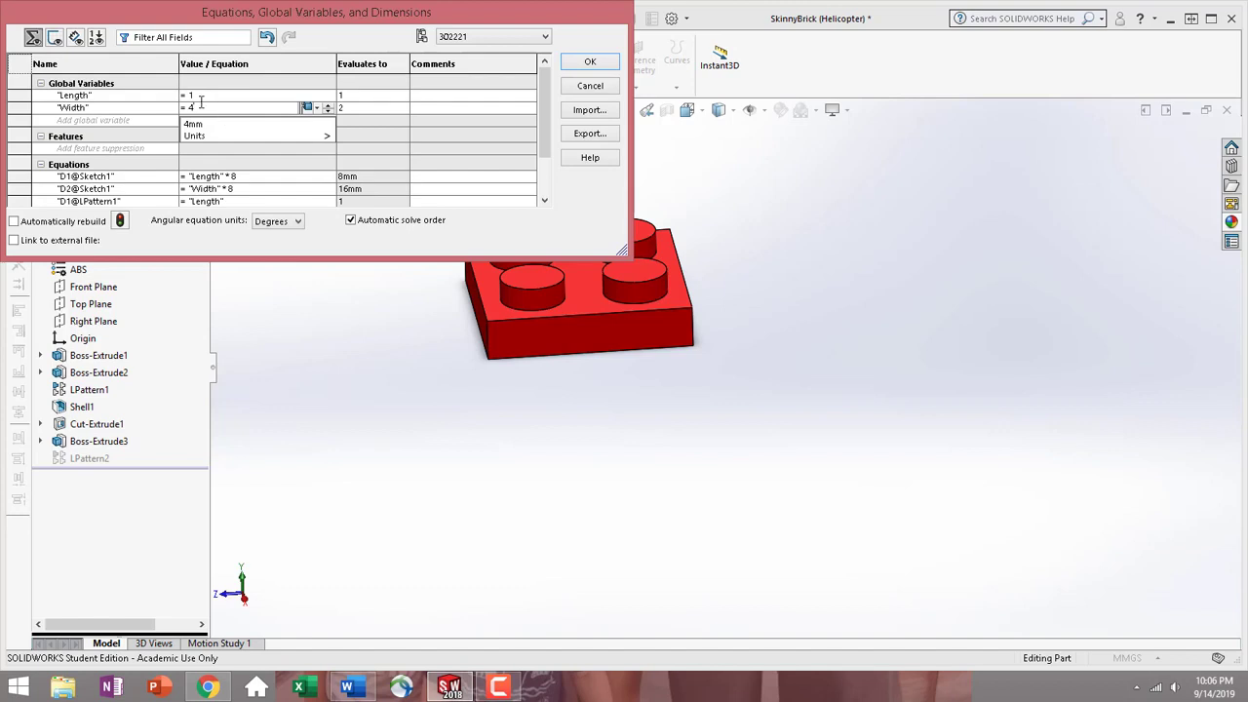
{"action": "key", "text": "Return"}
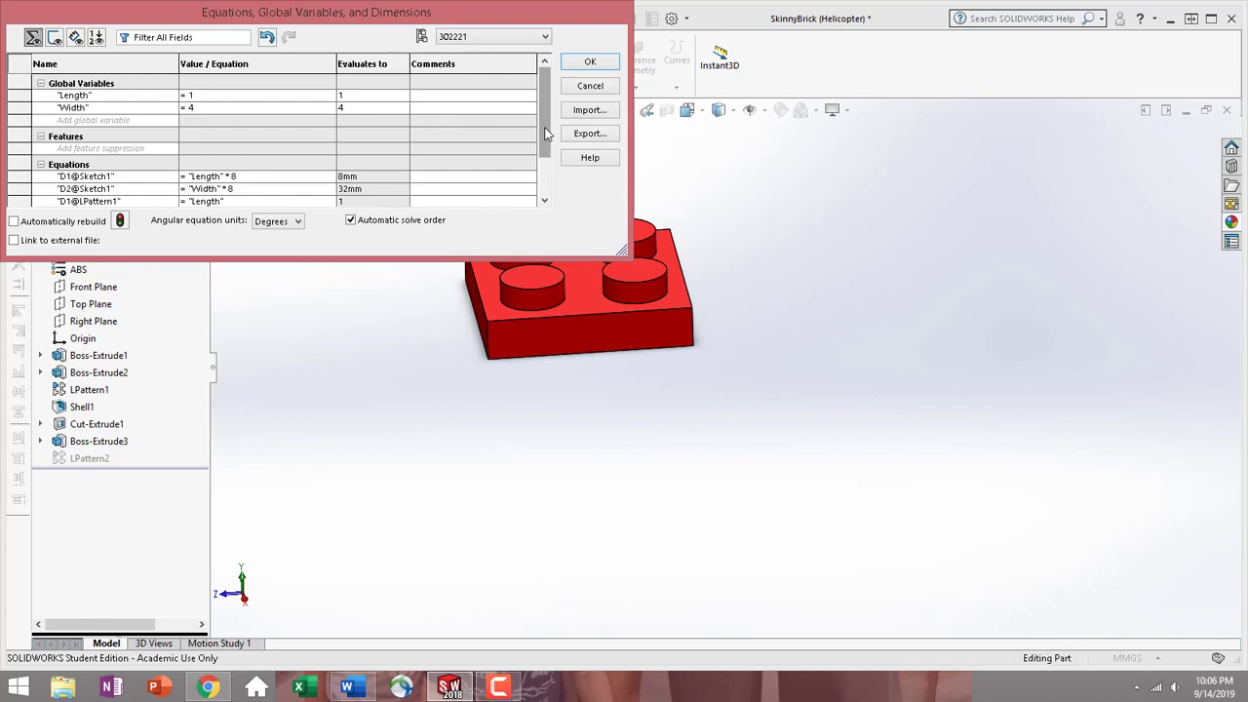
{"action": "left_click_drag", "start_coordinate": [550, 154], "coordinate": [562, 191]}
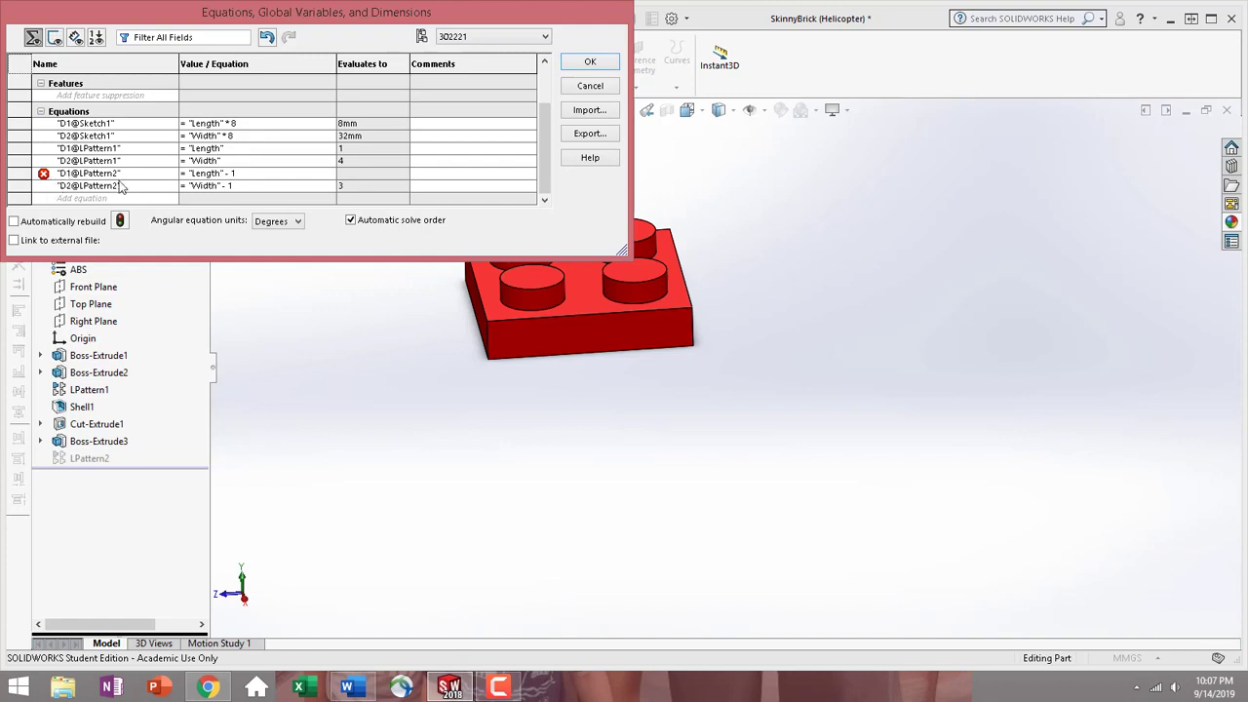
{"action": "left_click_drag", "start_coordinate": [543, 180], "coordinate": [558, 62]}
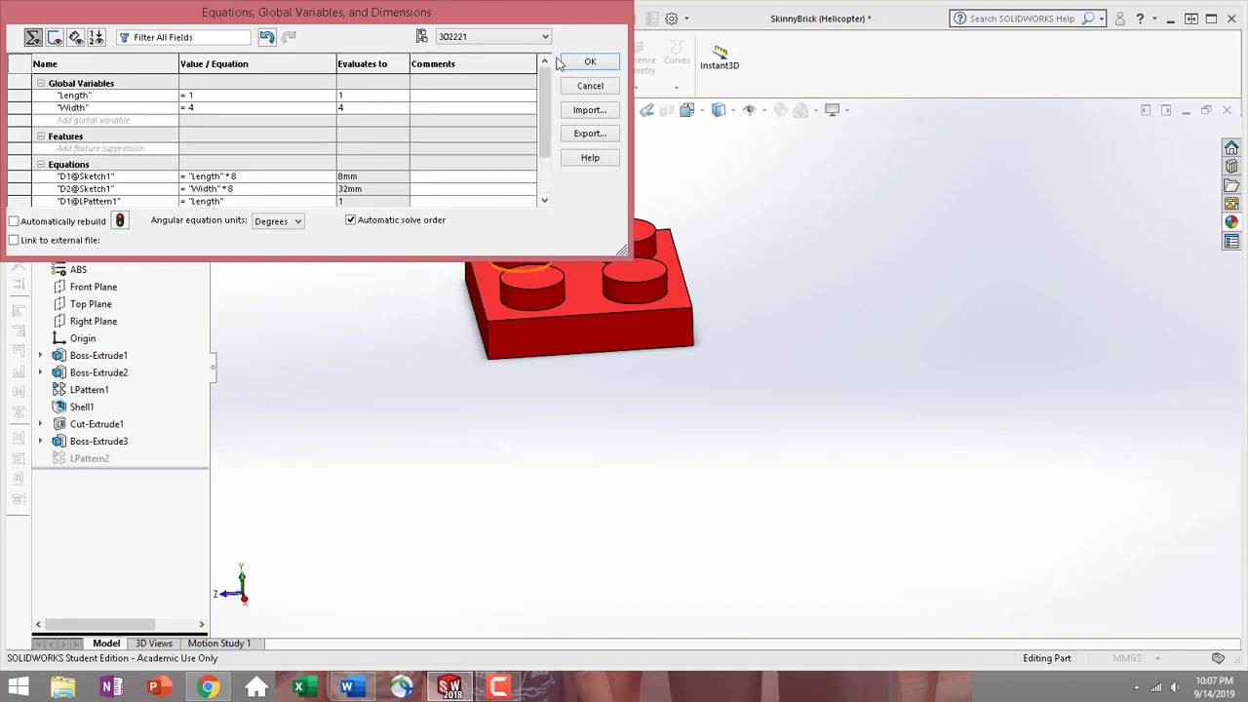
{"action": "left_click", "coordinate": [609, 69]}
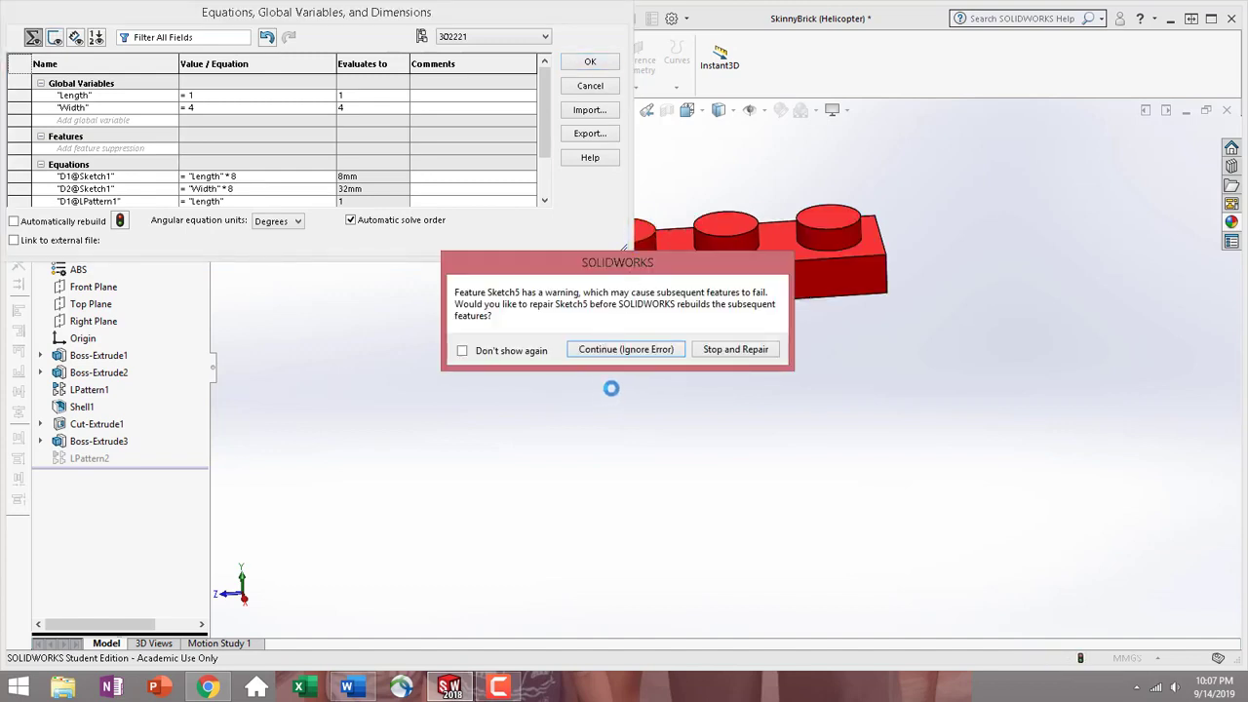
{"action": "left_click", "coordinate": [629, 353]}
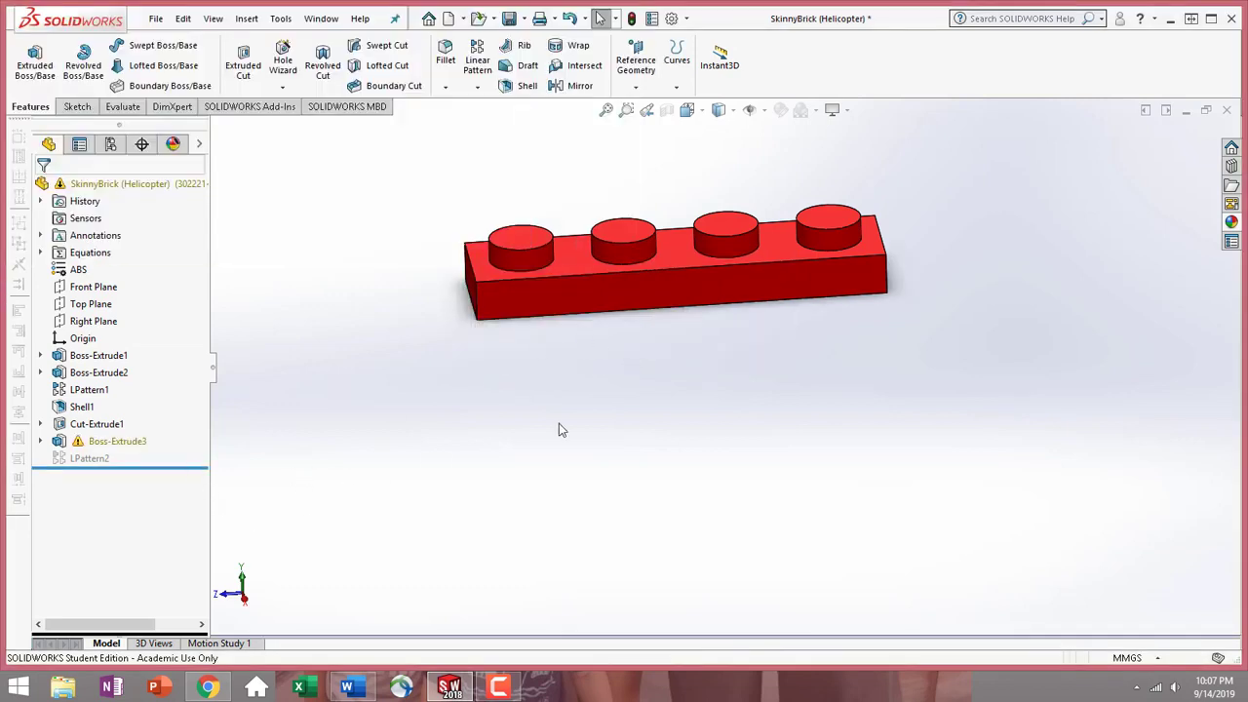
- Inspect the underside of the 1 by 4 brick and suppress the failing tube extrusion Boss-Extrude3
{"action": "middle_click_drag", "start_coordinate": [549, 313], "coordinate": [506, 50]}
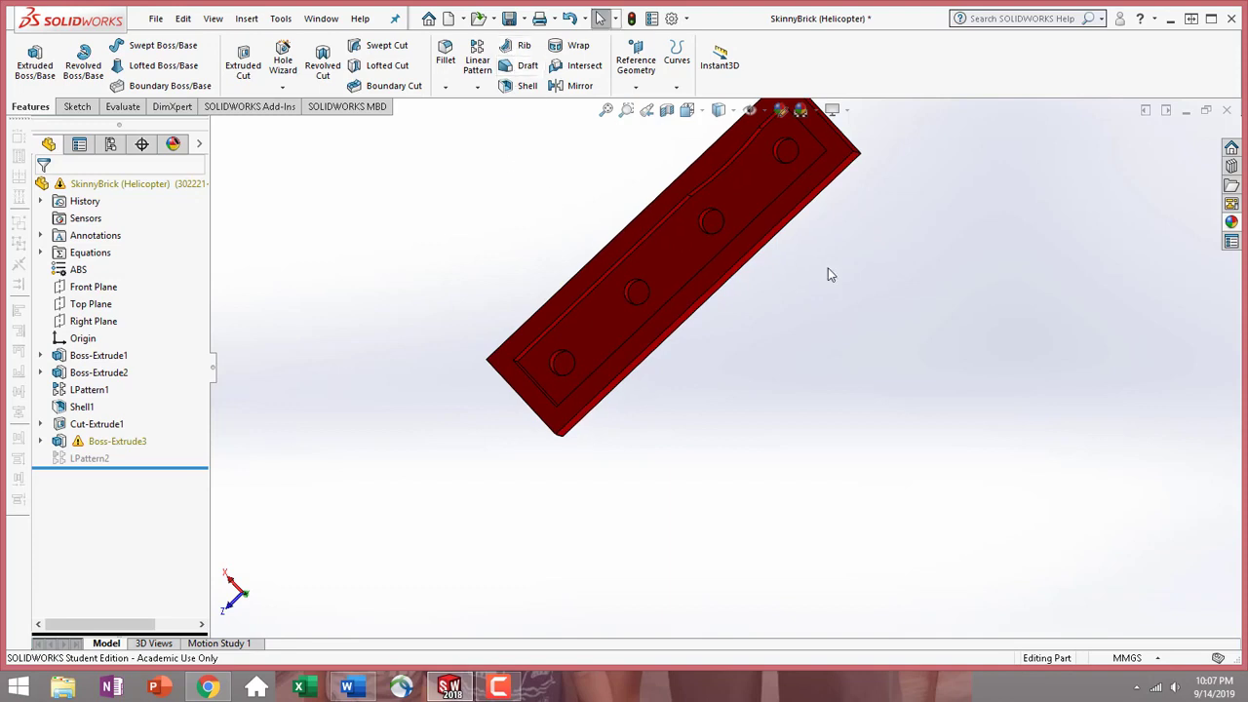
{"action": "scroll", "coordinate": [726, 241], "scroll_direction": "down", "scroll_amount": 1}
{"action": "scroll", "coordinate": [727, 241], "scroll_direction": "up", "scroll_amount": 2}
{"action": "scroll", "coordinate": [748, 254], "scroll_direction": "down", "scroll_amount": 1}
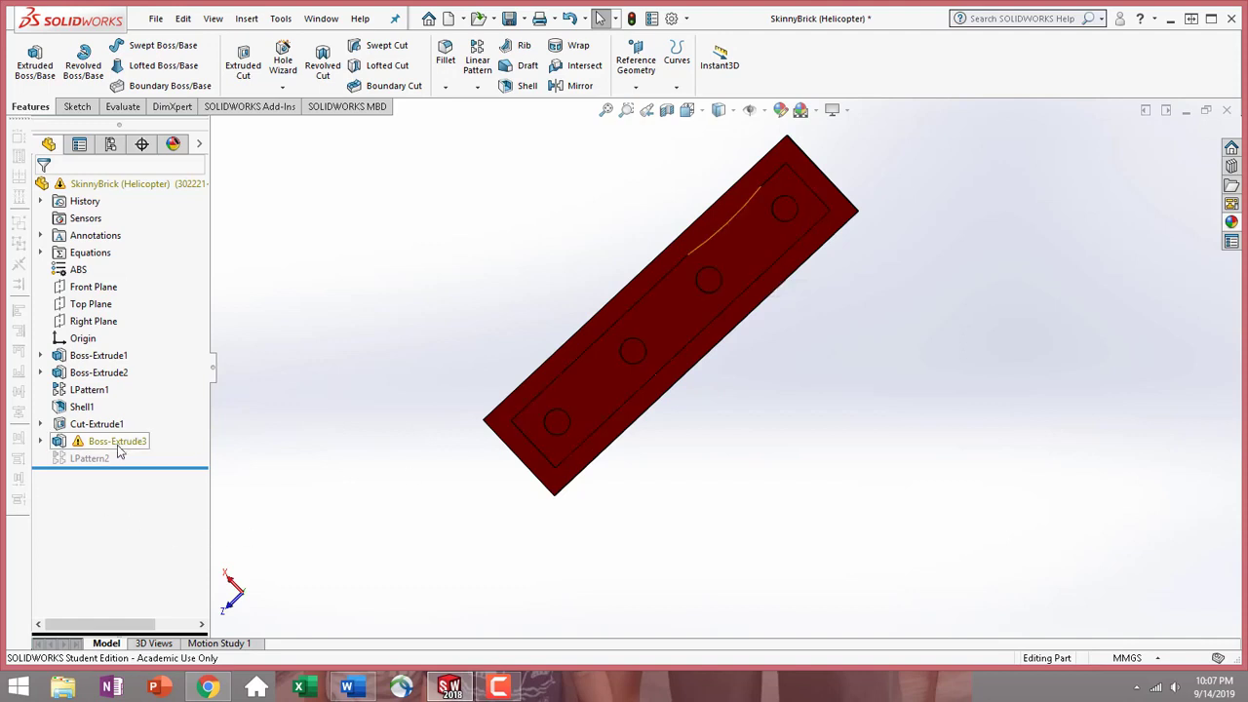
{"action": "middle_click_drag", "start_coordinate": [591, 272], "coordinate": [648, 439]}
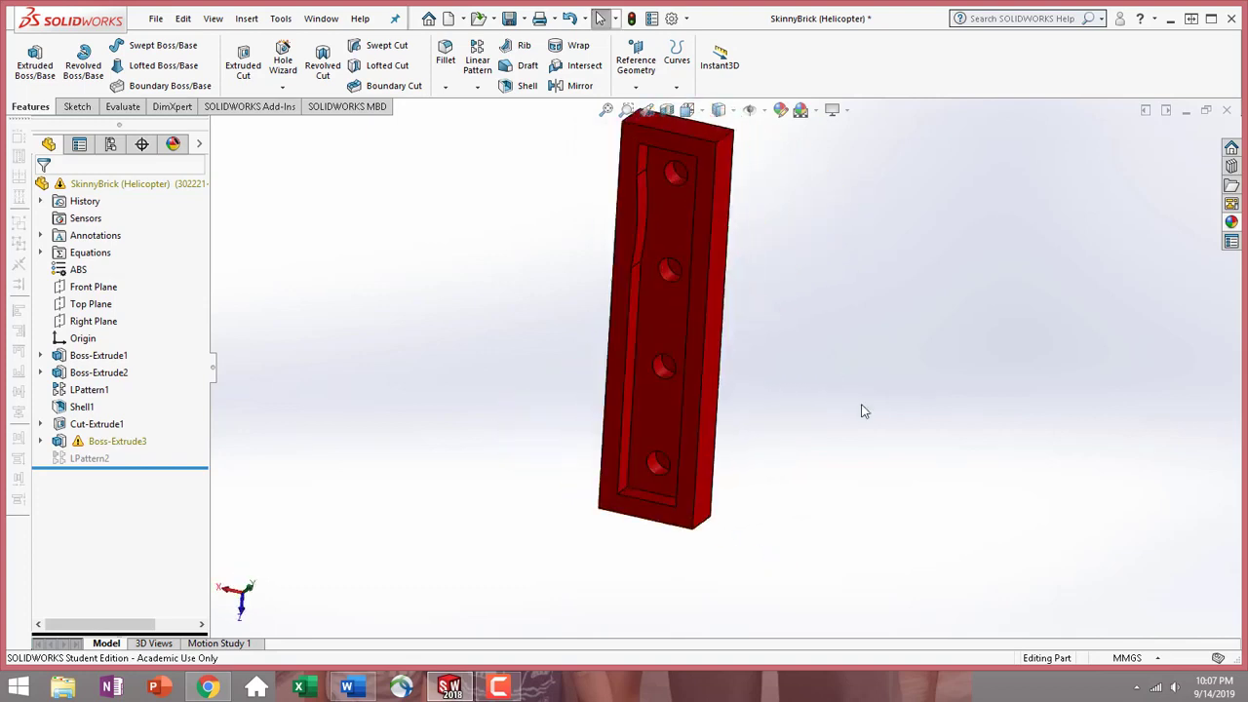
{"action": "left_click", "coordinate": [119, 444]}
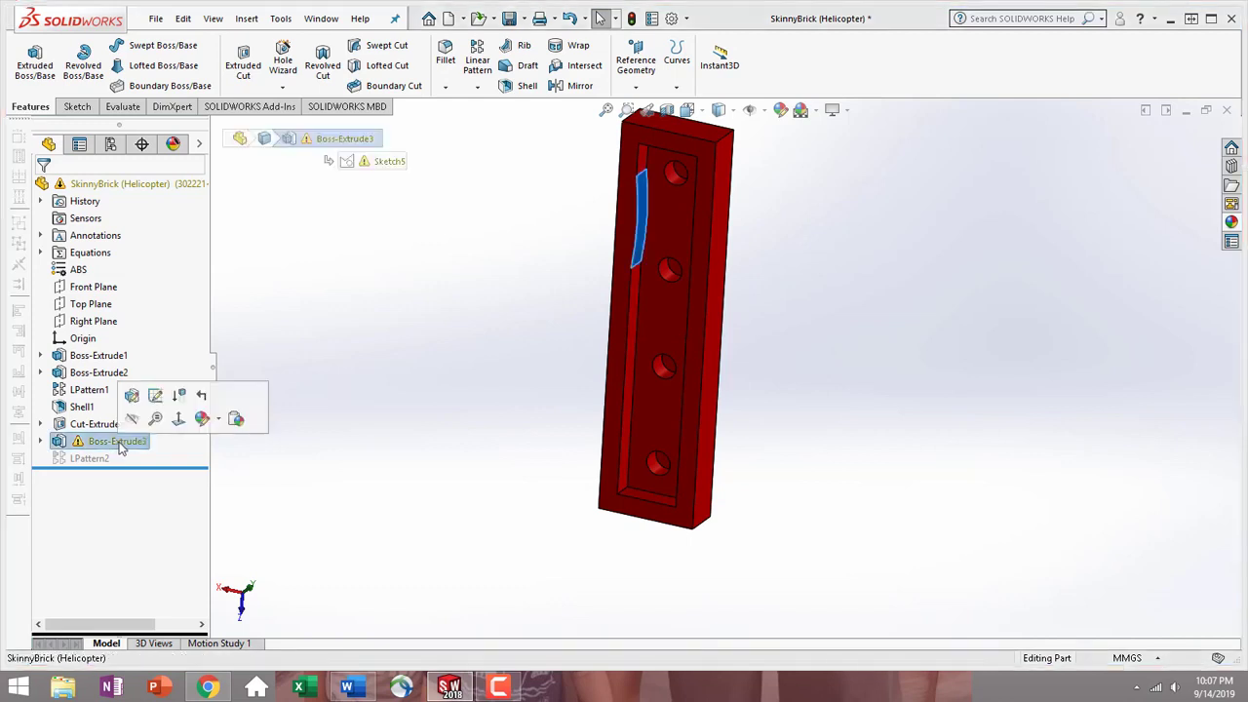
{"action": "left_click", "coordinate": [181, 396]}
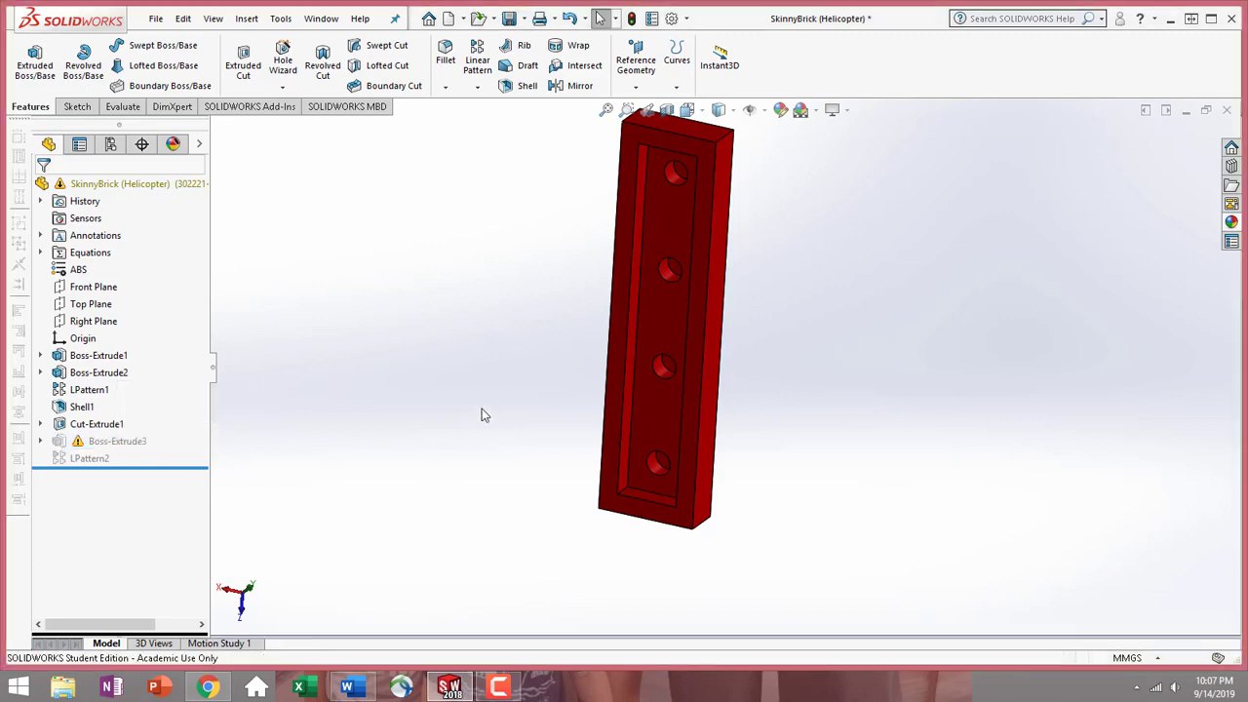
{"action": "middle_click_drag", "start_coordinate": [481, 416], "coordinate": [612, 332]}
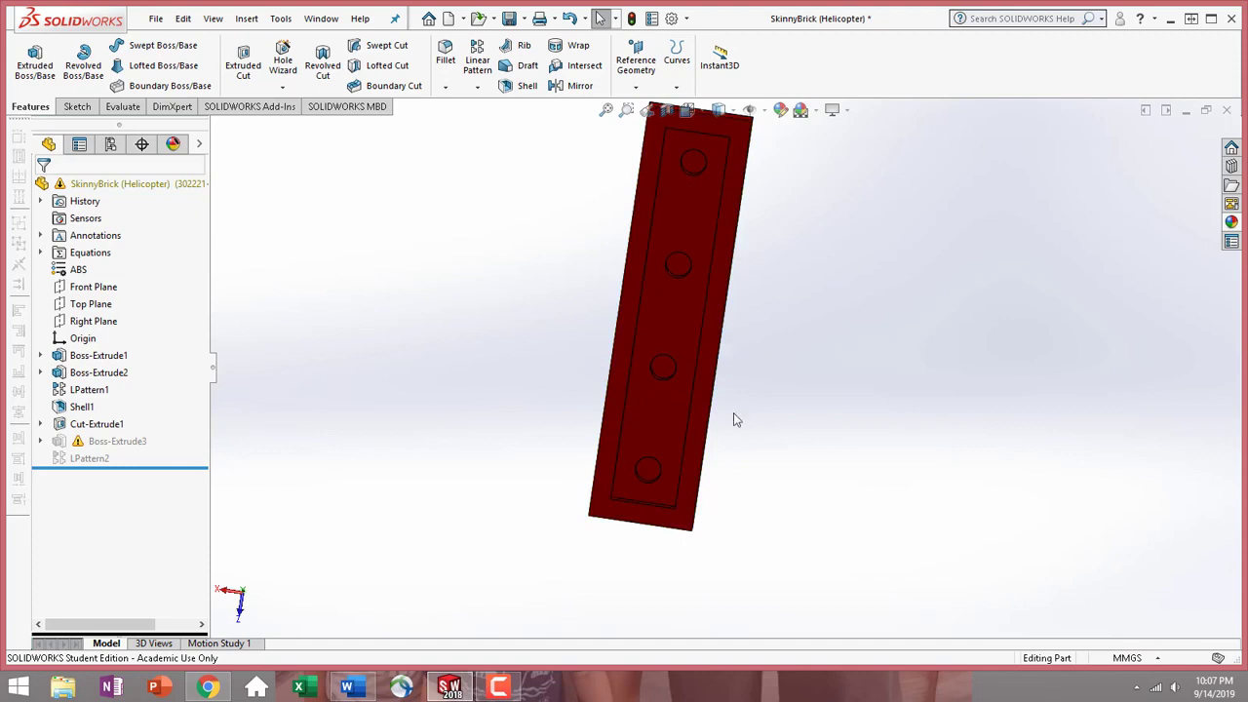
- Suppress Sketch5, the dangling sketch under Boss-Extrude3
{"action": "mouse_move", "coordinate": [84, 458]}
{"action": "left_click", "coordinate": [40, 442]}
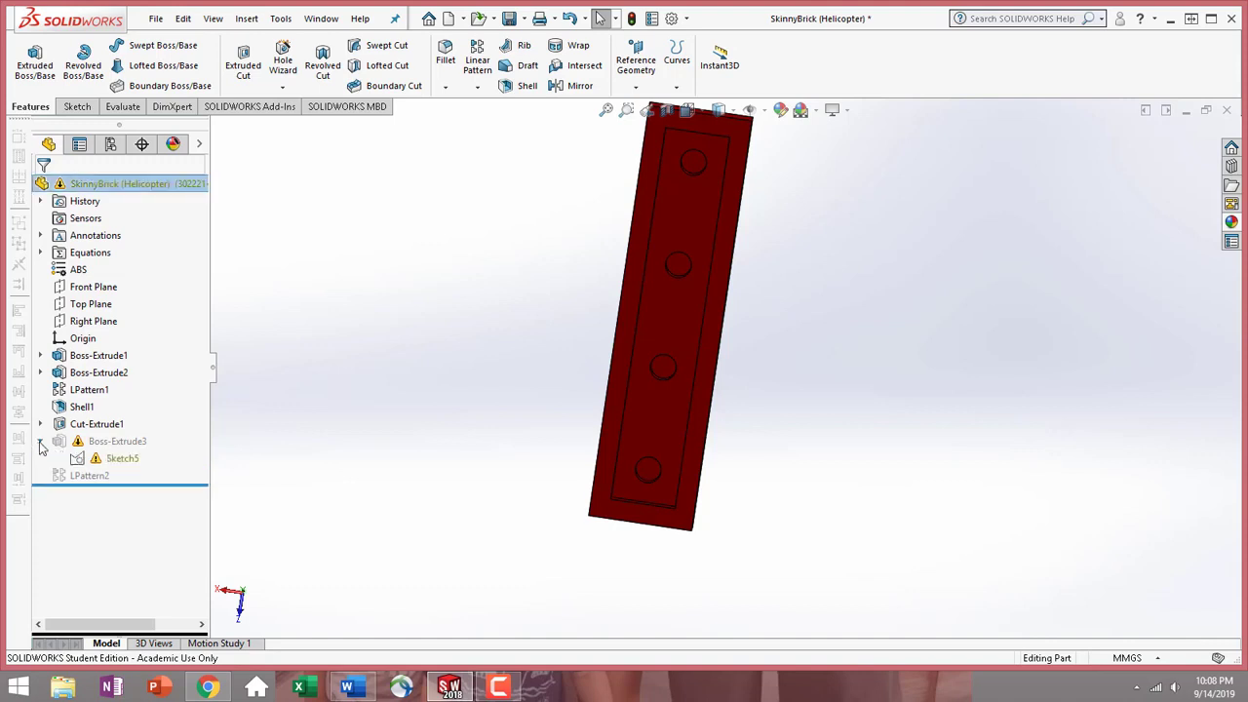
{"action": "left_click", "coordinate": [122, 459]}
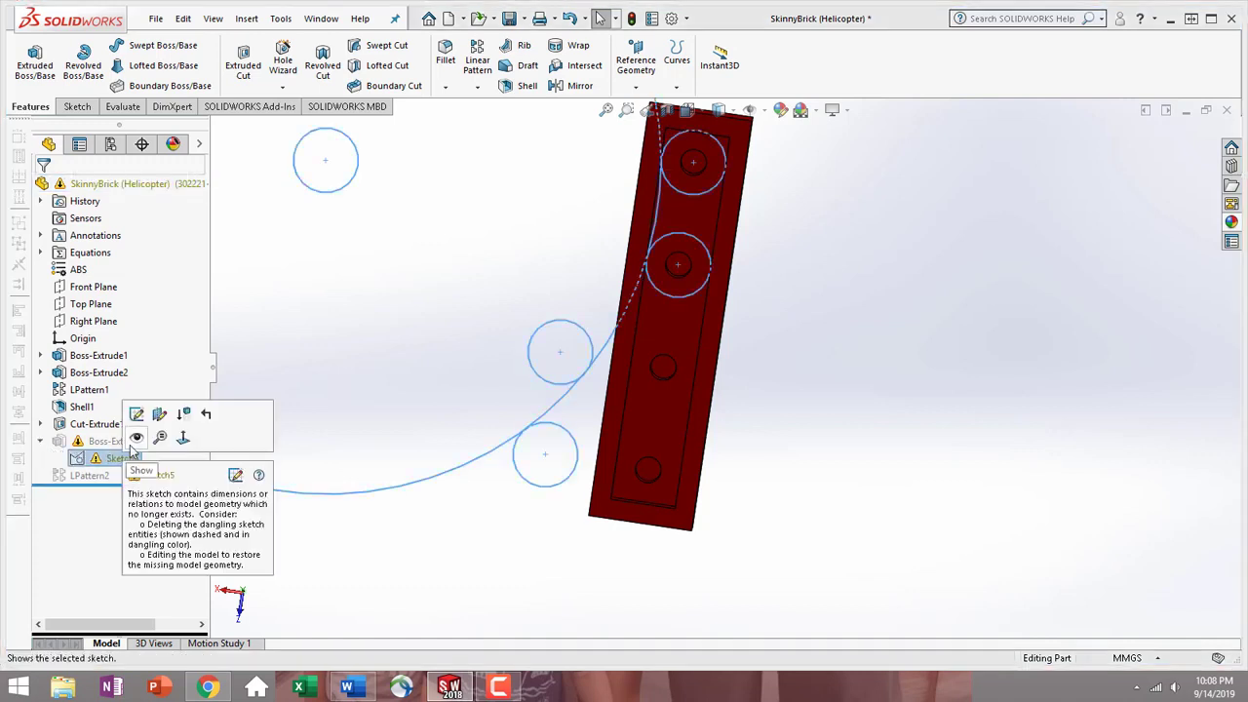
{"action": "left_click", "coordinate": [183, 415]}
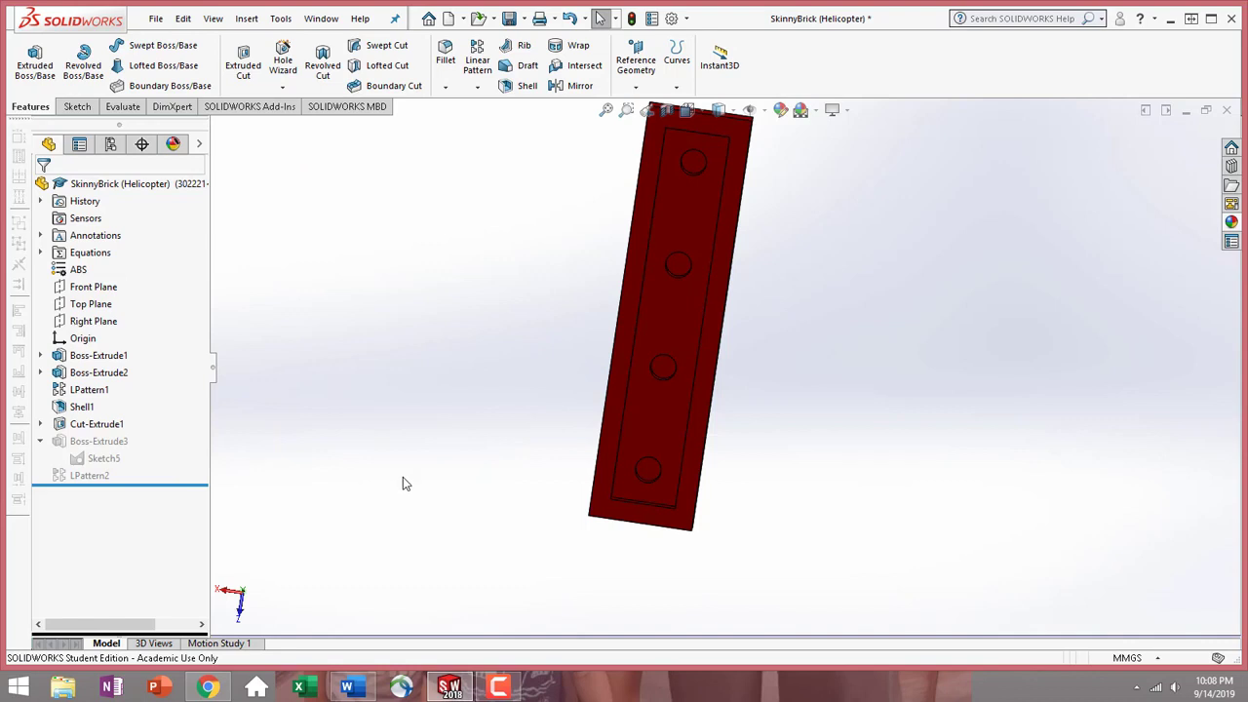
- Start a new sketch on the recessed underside face made by Cut-Extrude1
{"action": "middle_click_drag", "start_coordinate": [721, 410], "coordinate": [1018, 310]}
{"action": "middle_click_drag", "start_coordinate": [627, 427], "coordinate": [686, 119]}
{"action": "middle_click_drag", "start_coordinate": [719, 440], "coordinate": [697, 298]}
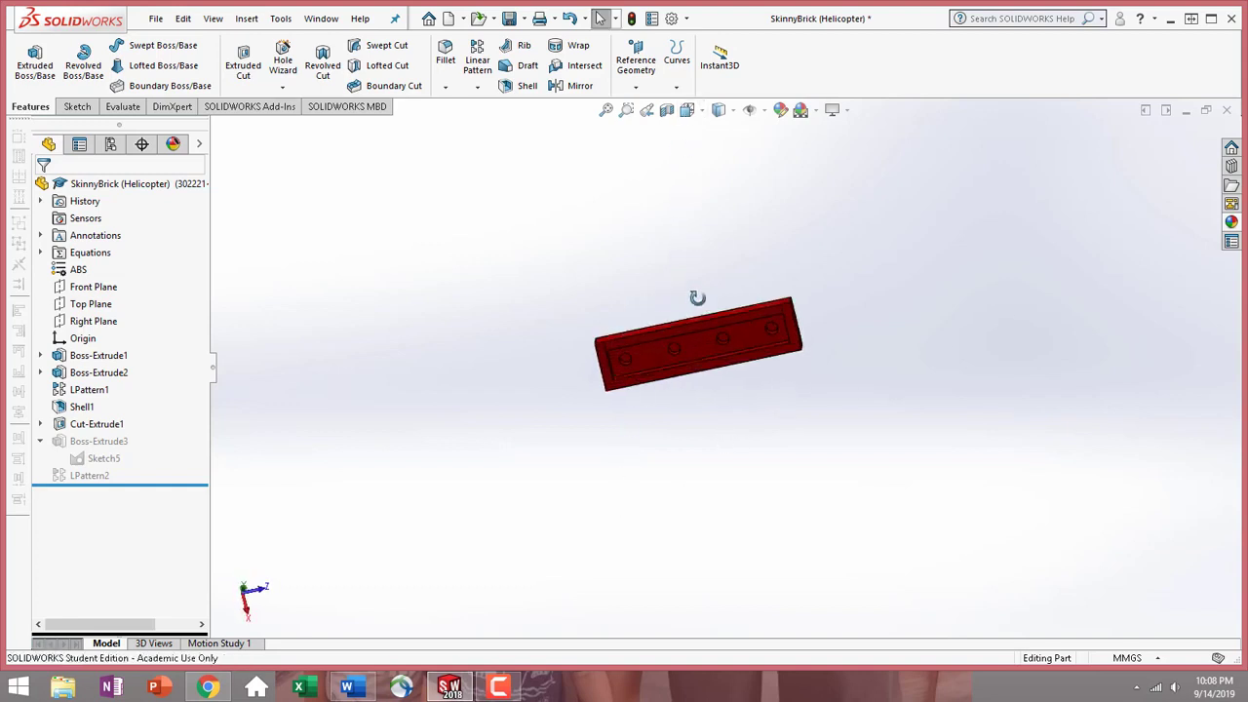
{"action": "left_click", "coordinate": [704, 342]}
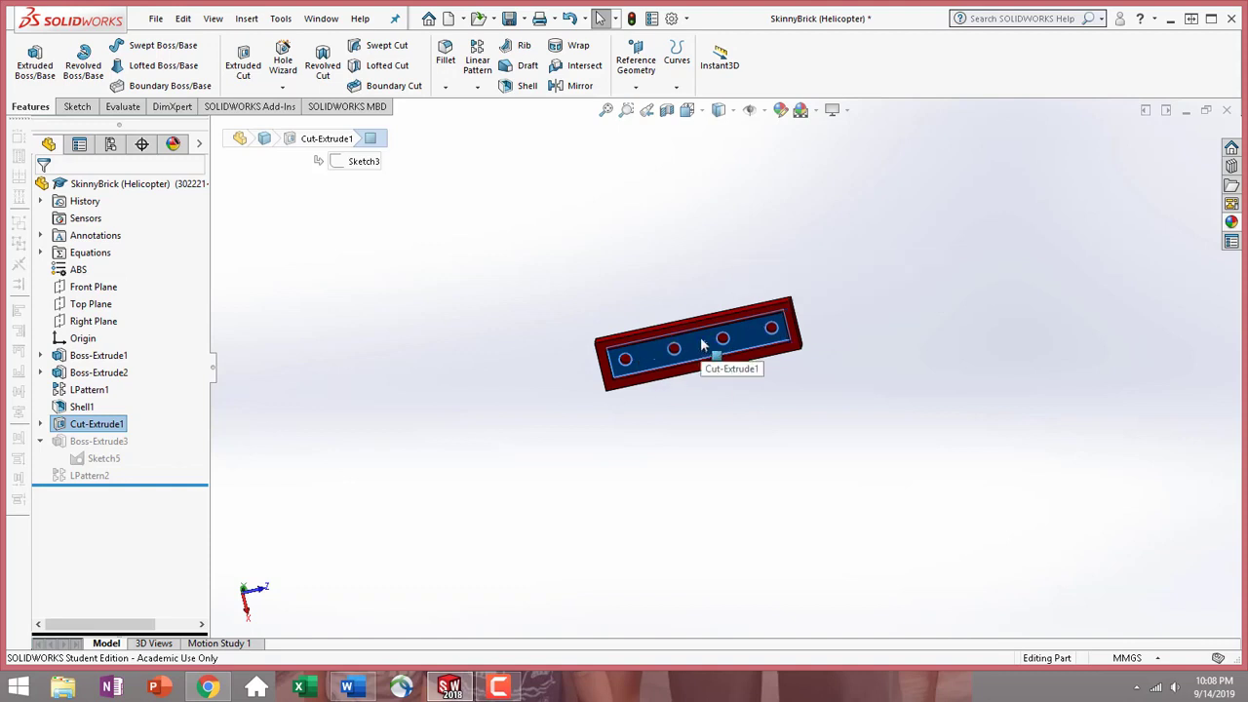
{"action": "left_click", "coordinate": [839, 291]}
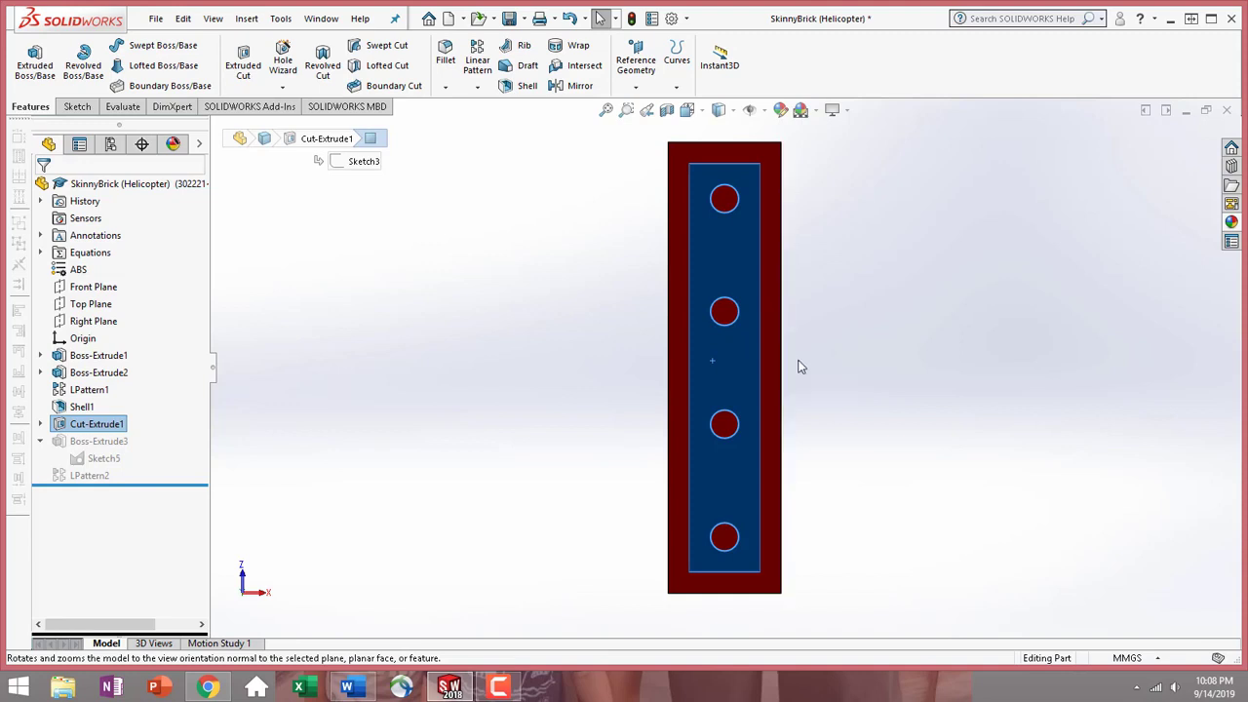
{"action": "key", "text": "shift+Right"}
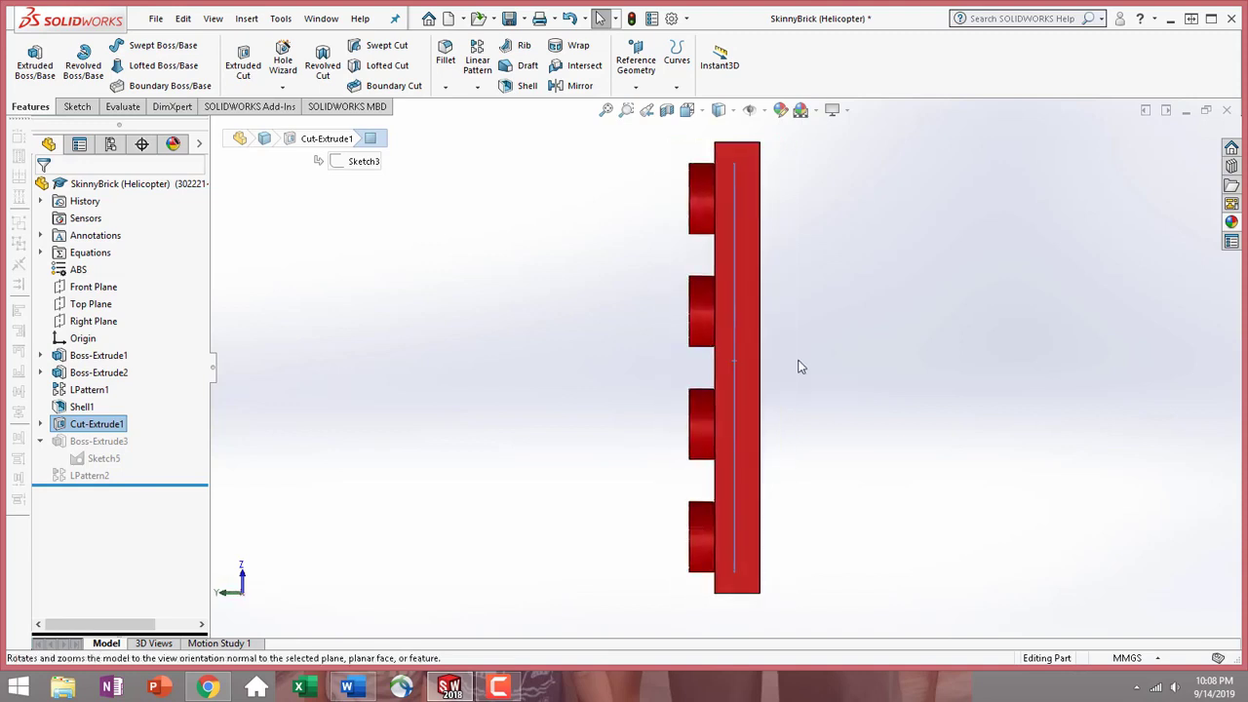
{"action": "key", "text": "shift+Left"}
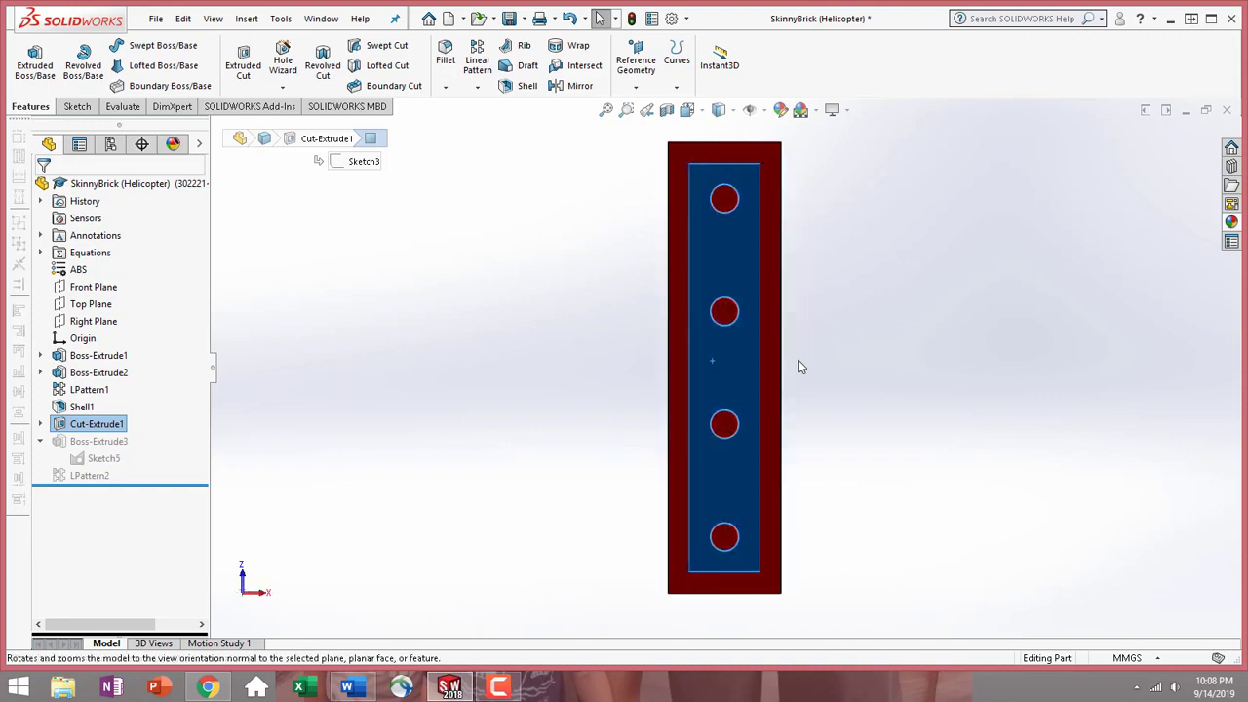
{"action": "key", "text": "ctrl+Left"}
{"action": "key", "text": "shift+Up"}
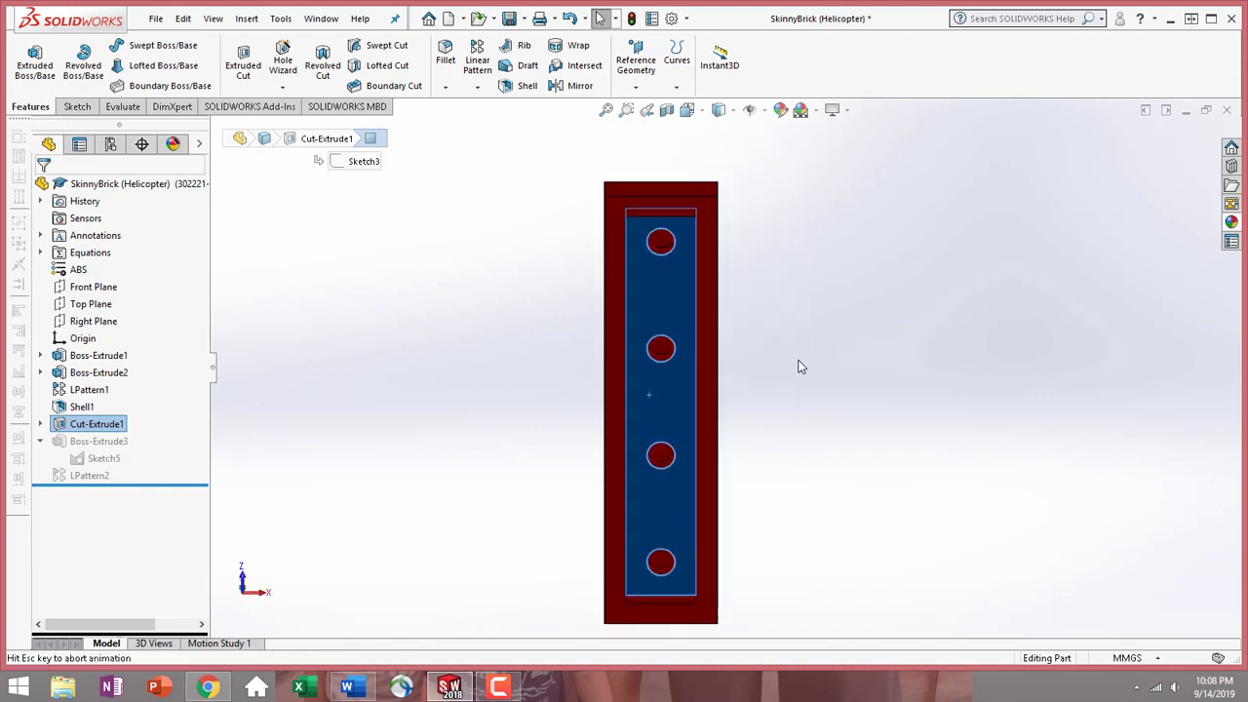
{"action": "key", "text": "shift+Right"}
{"action": "key", "text": "shift+Up"}
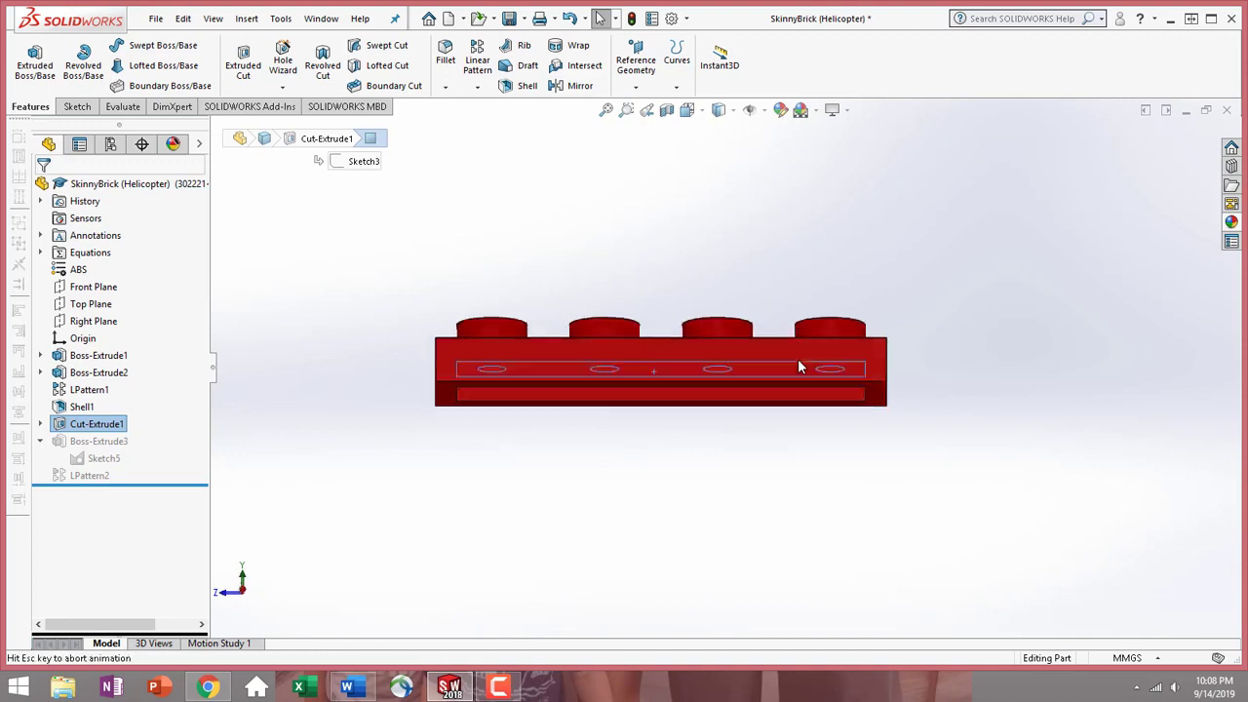
{"action": "left_click", "coordinate": [677, 459]}
{"action": "left_click", "coordinate": [657, 378]}
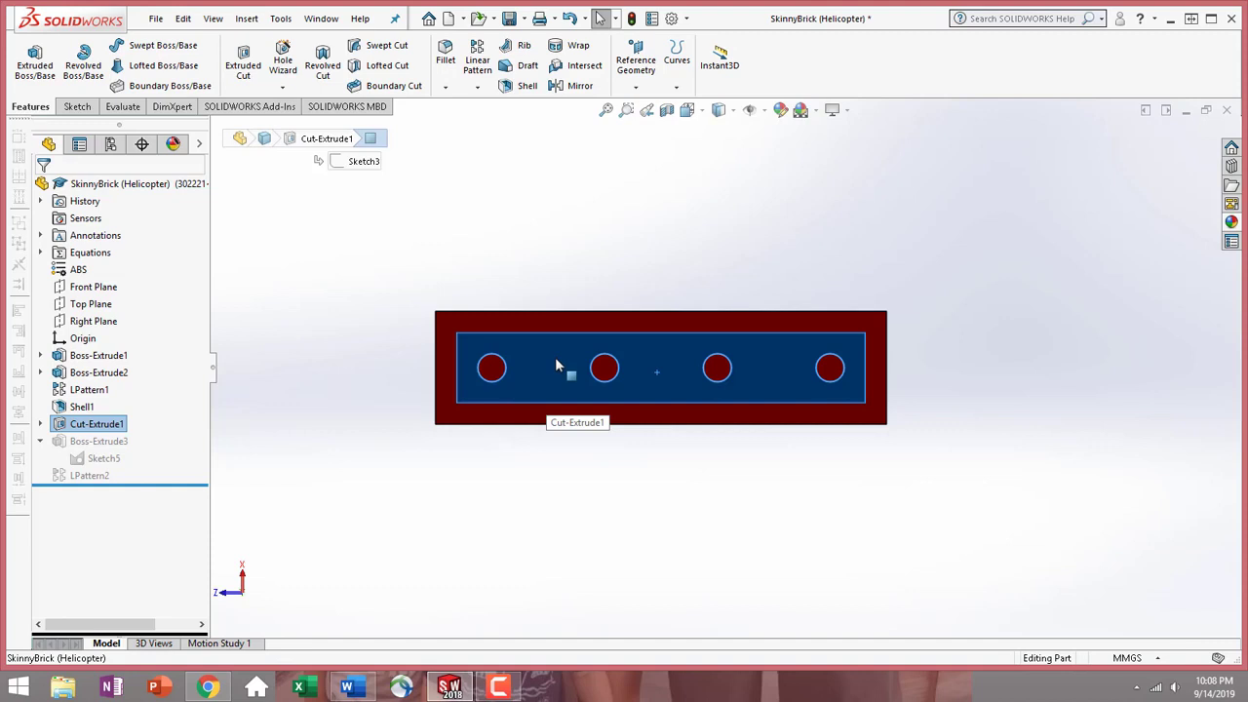
{"action": "left_click", "coordinate": [78, 106]}
{"action": "left_click", "coordinate": [26, 59]}
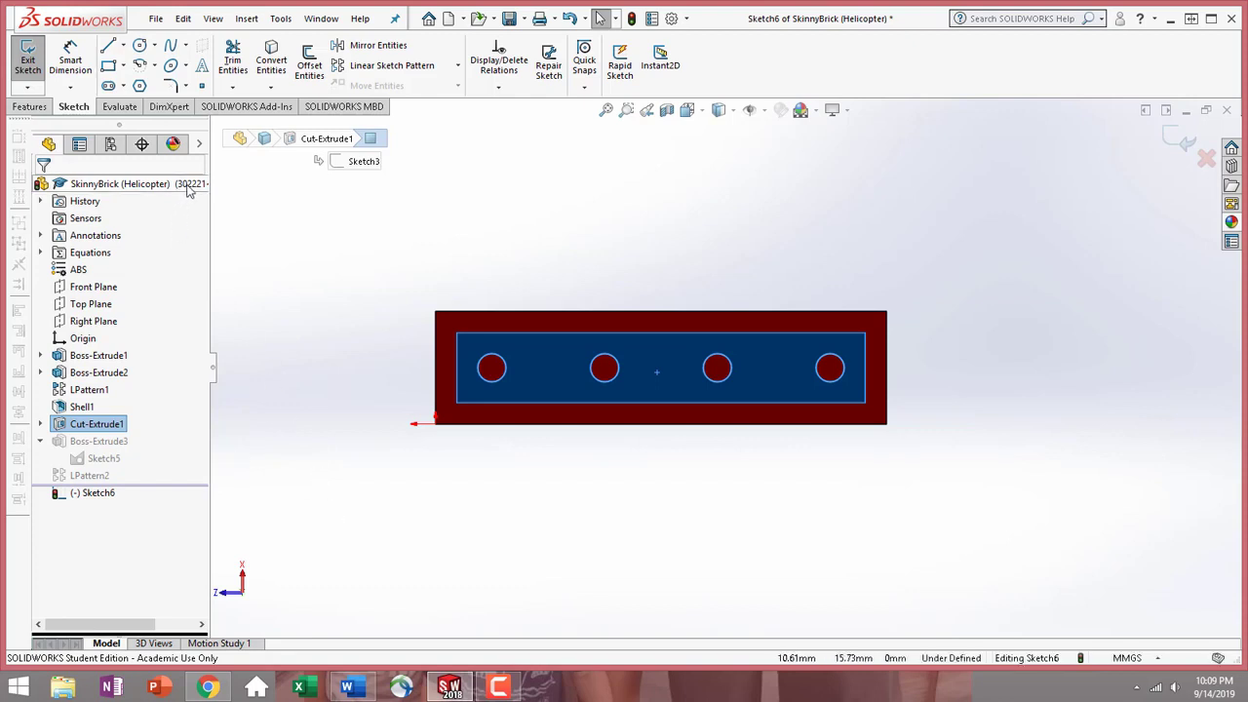
- Sketch two concentric circles with radii of about 1.5 mm and 0.95 mm between the first two stud holes
{"action": "left_click", "coordinate": [141, 51]}
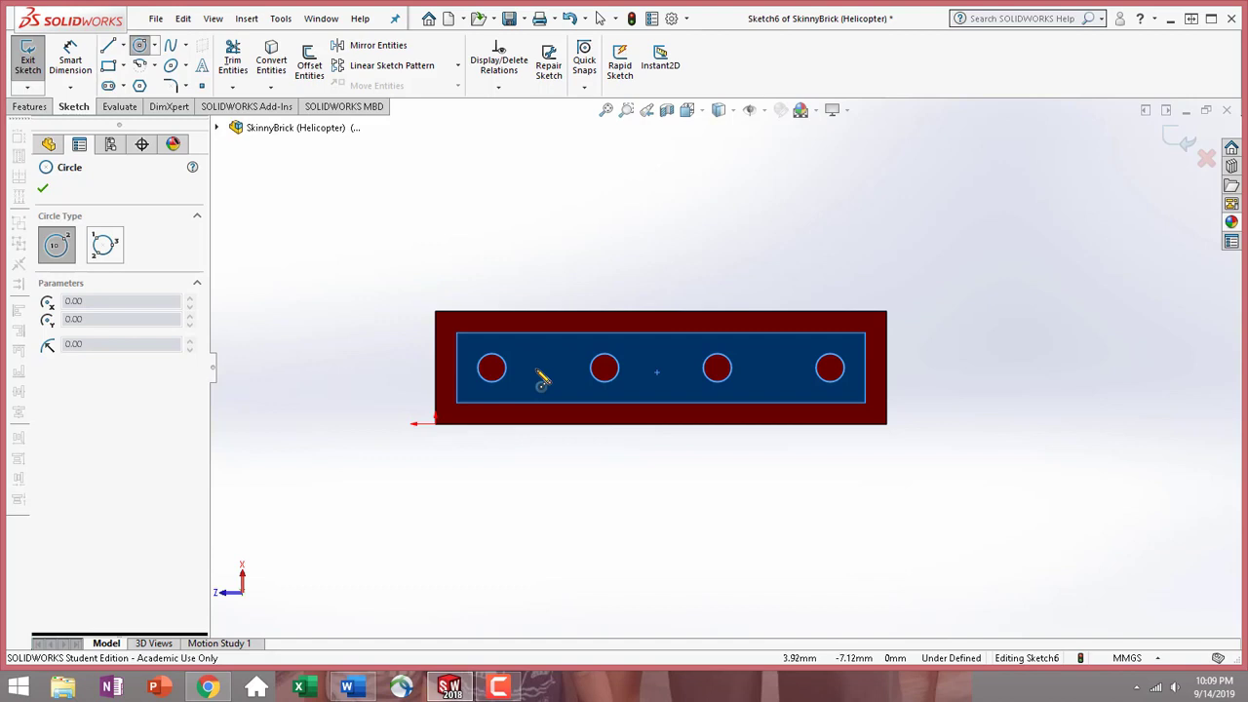
{"action": "left_click", "coordinate": [537, 373]}
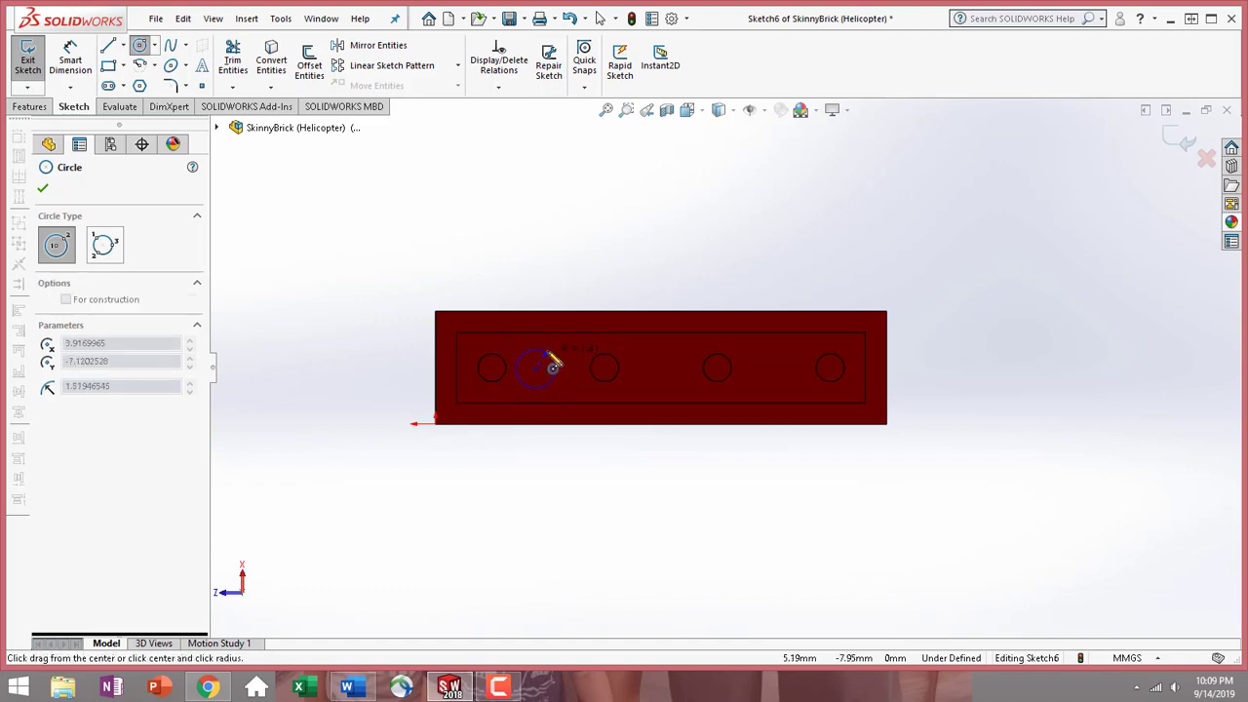
{"action": "left_click", "coordinate": [552, 366]}
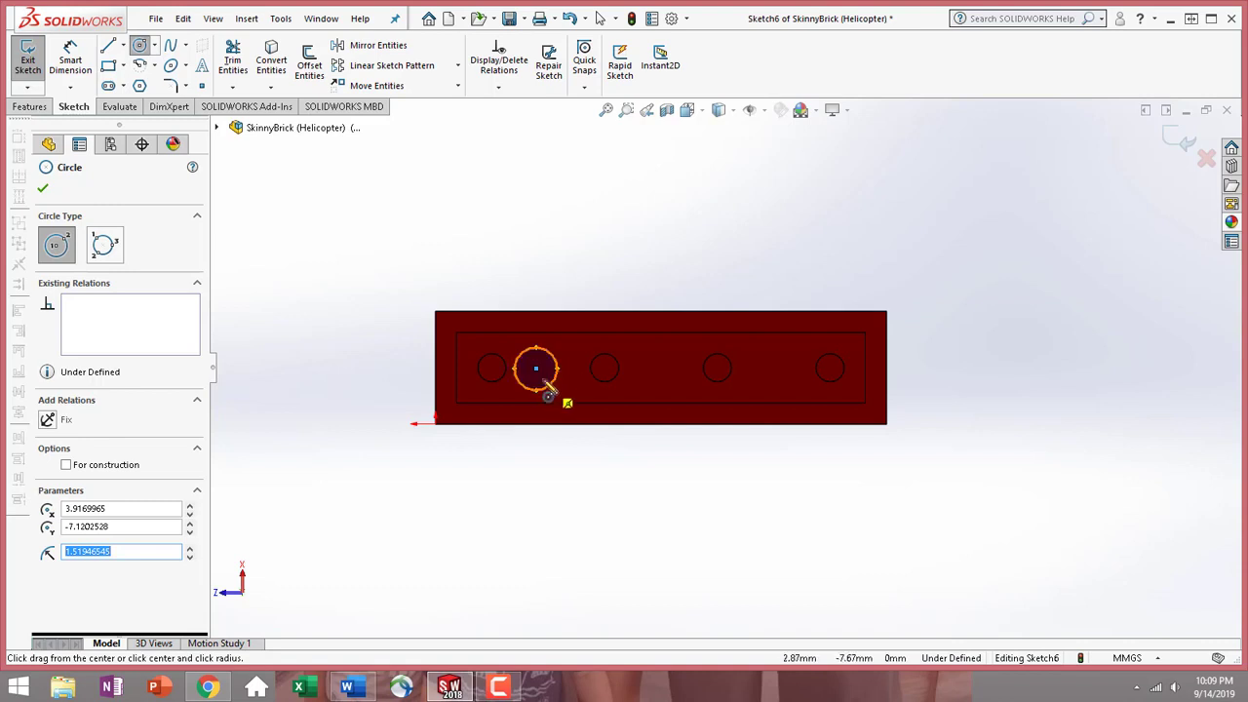
{"action": "left_click", "coordinate": [536, 369]}
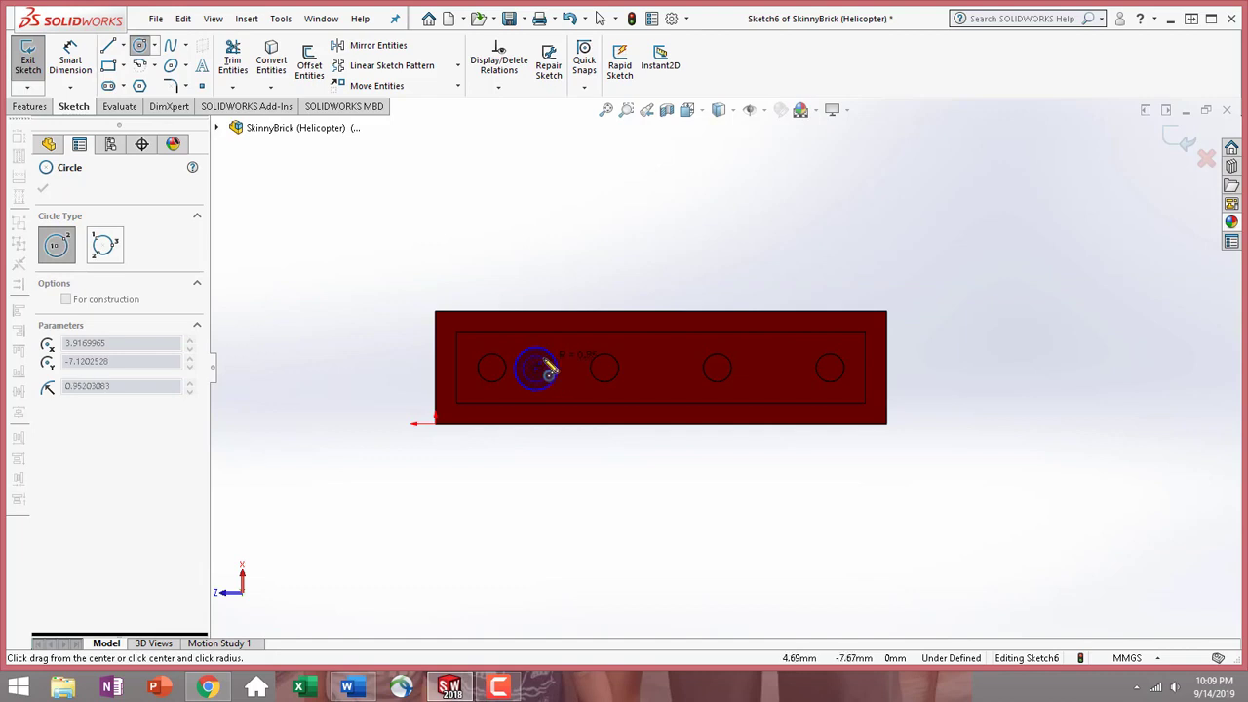
{"action": "left_click", "coordinate": [549, 370]}
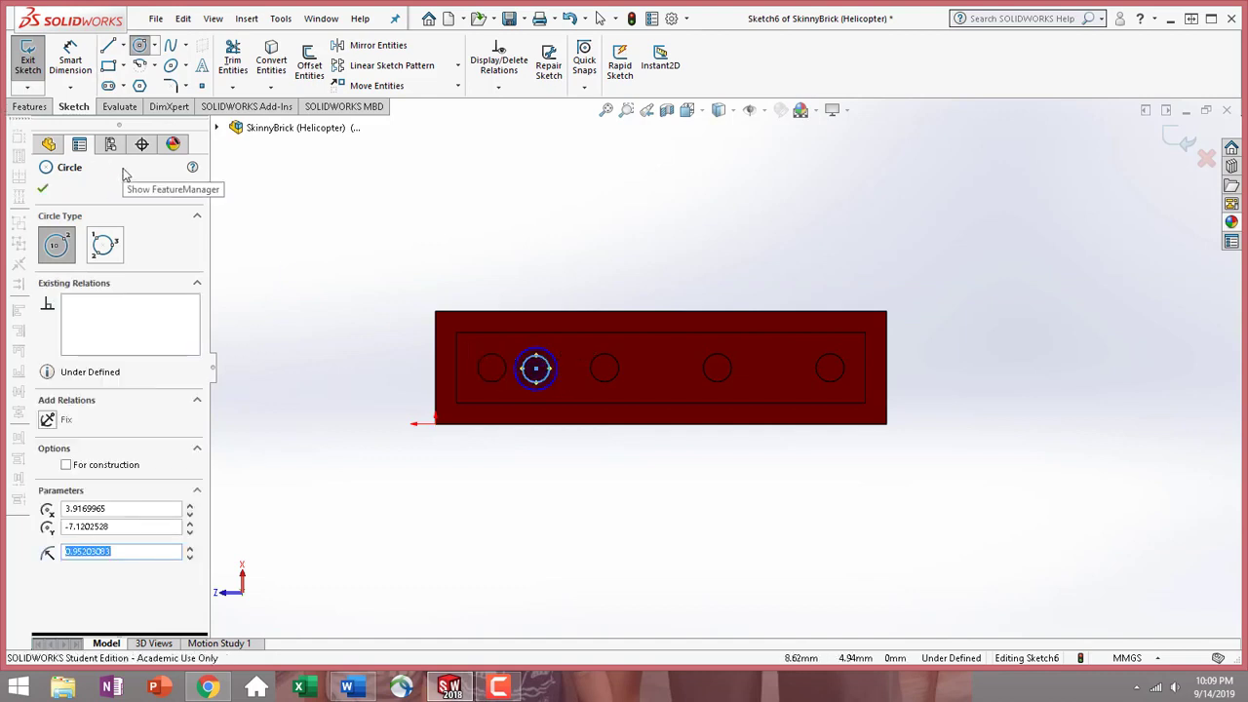
- Dimension the inner circle of the new underside sketch with a diameter of 1 mm
{"action": "left_click", "coordinate": [82, 64]}
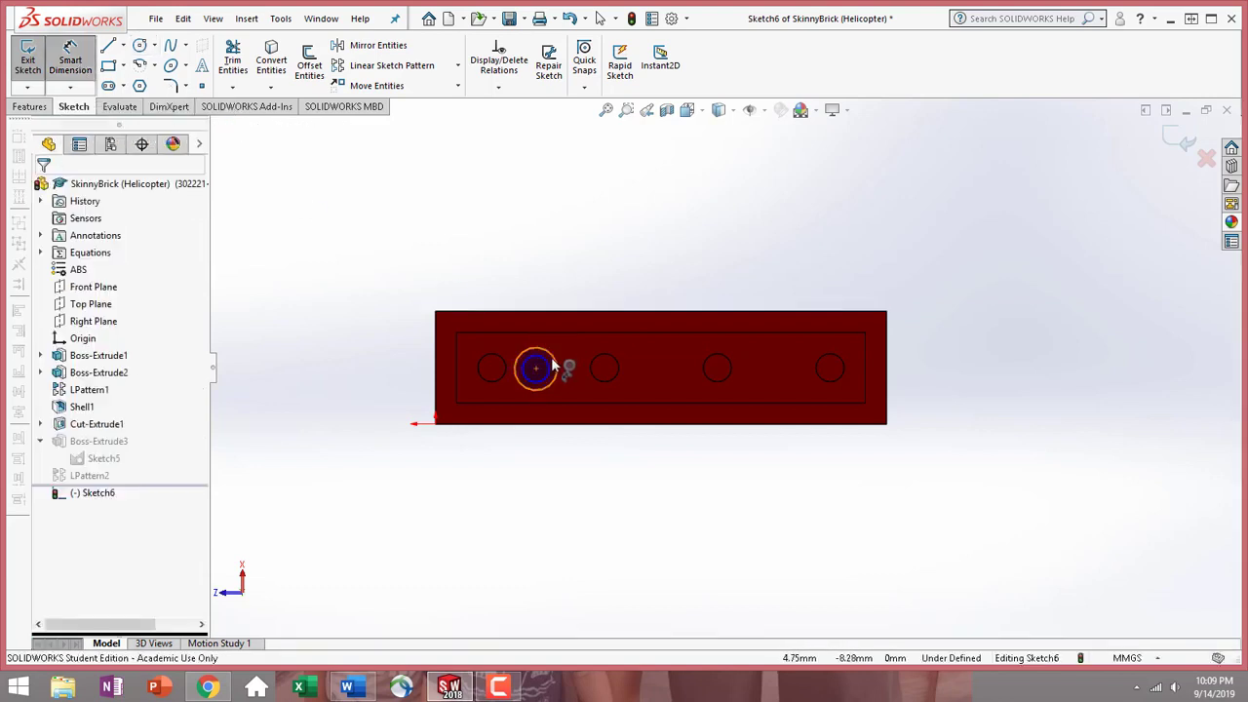
{"action": "left_click", "coordinate": [549, 369]}
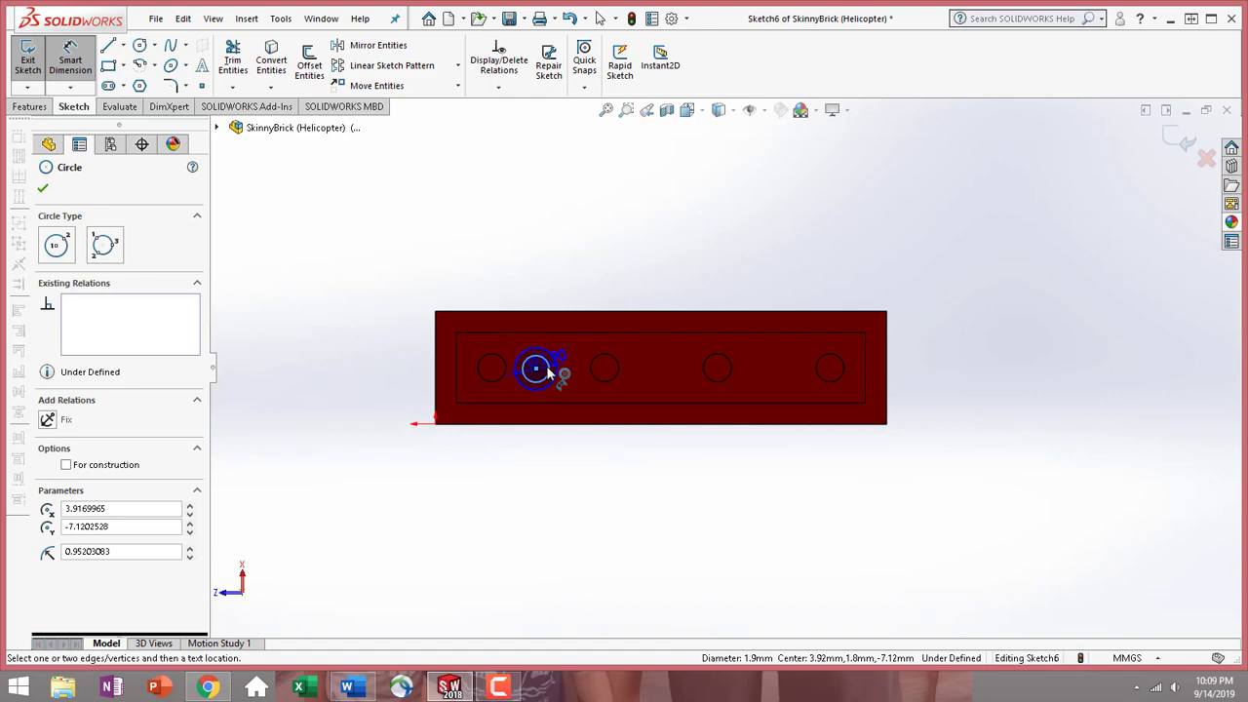
{"action": "left_click", "coordinate": [655, 254]}
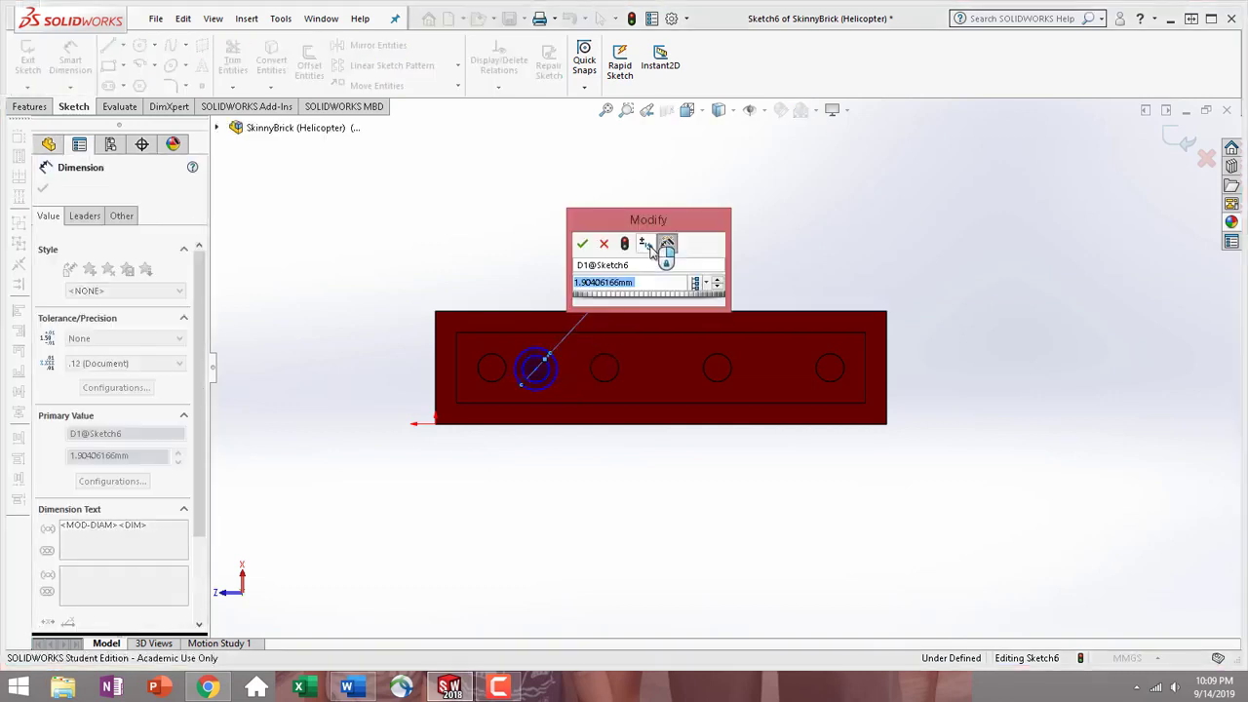
{"action": "type", "text": "1"}
{"action": "key", "text": "Return"}
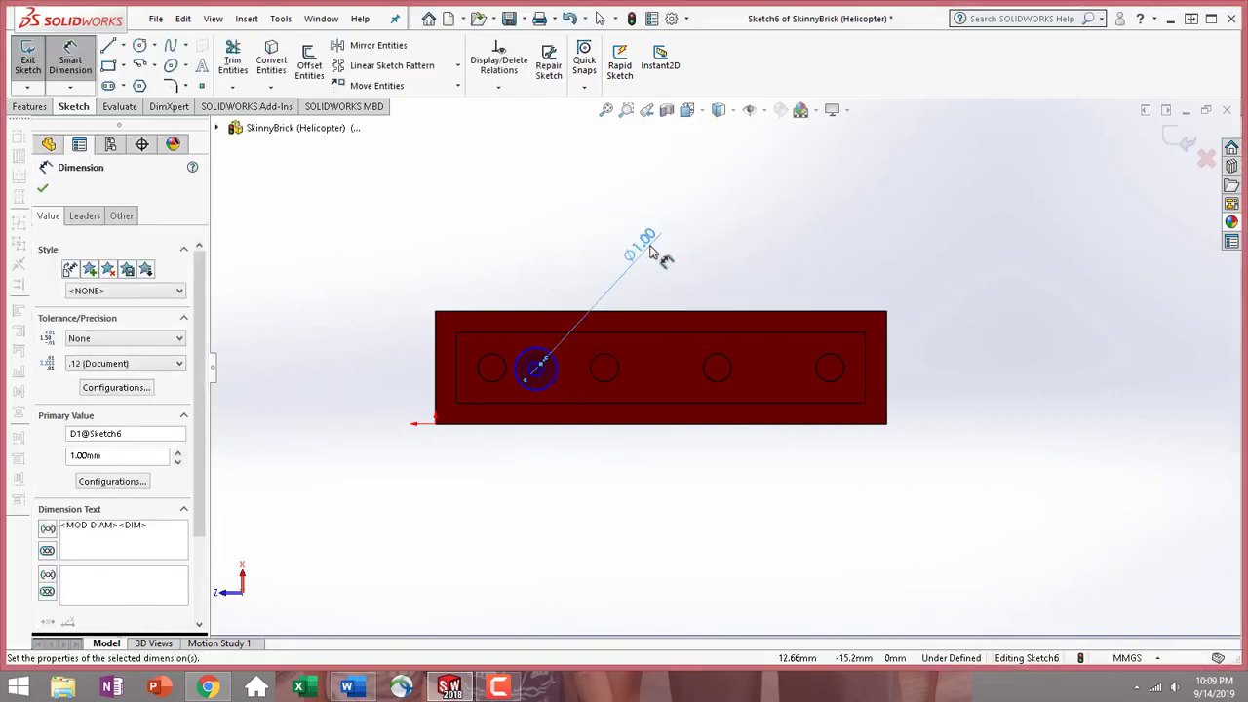
- Set the outer circle's diameter to 2 mm with a dimension
{"action": "scroll", "coordinate": [528, 362], "scroll_direction": "down", "scroll_amount": 2}
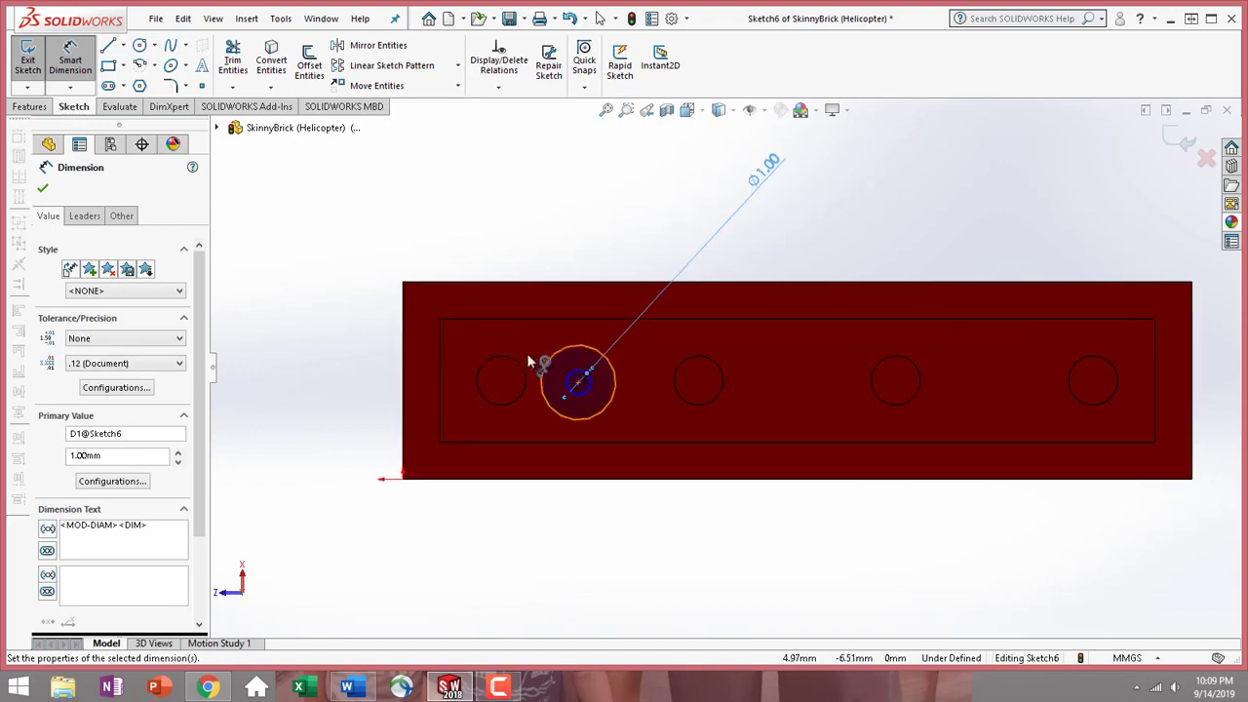
{"action": "scroll", "coordinate": [529, 357], "scroll_direction": "down", "scroll_amount": 2}
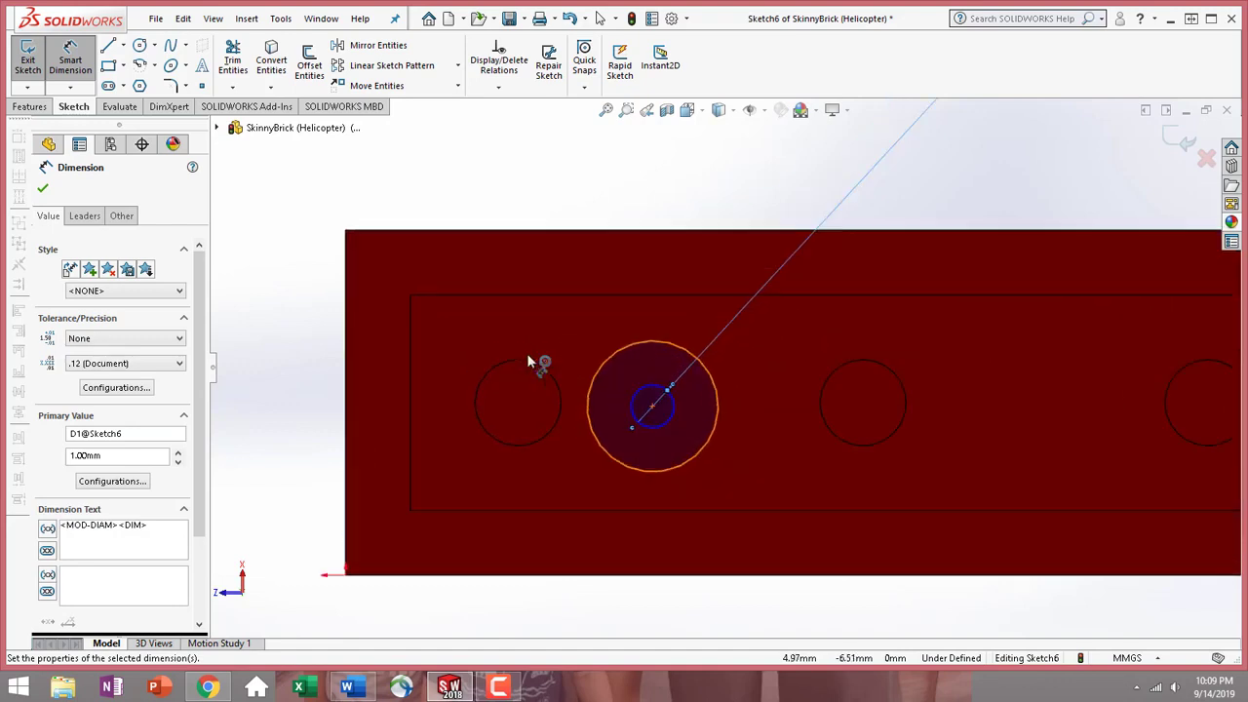
{"action": "left_click", "coordinate": [663, 343]}
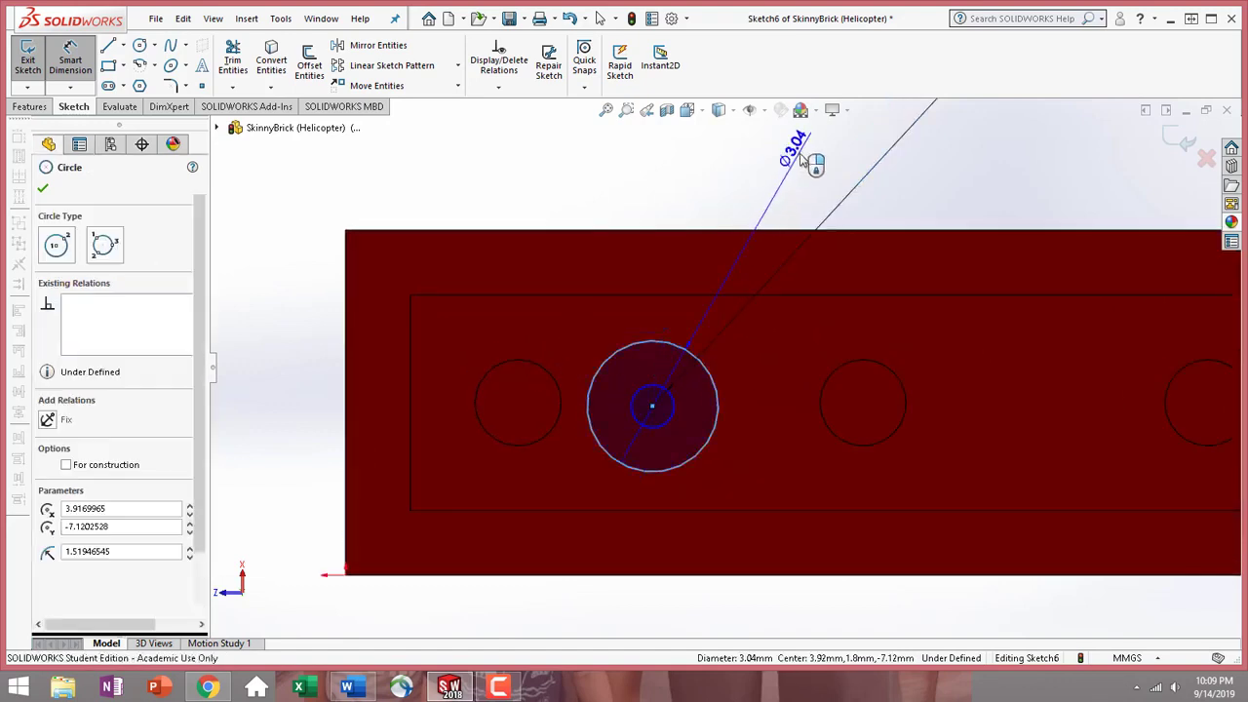
{"action": "left_click", "coordinate": [802, 161]}
{"action": "type", "text": "2"}
{"action": "key", "text": "Return"}
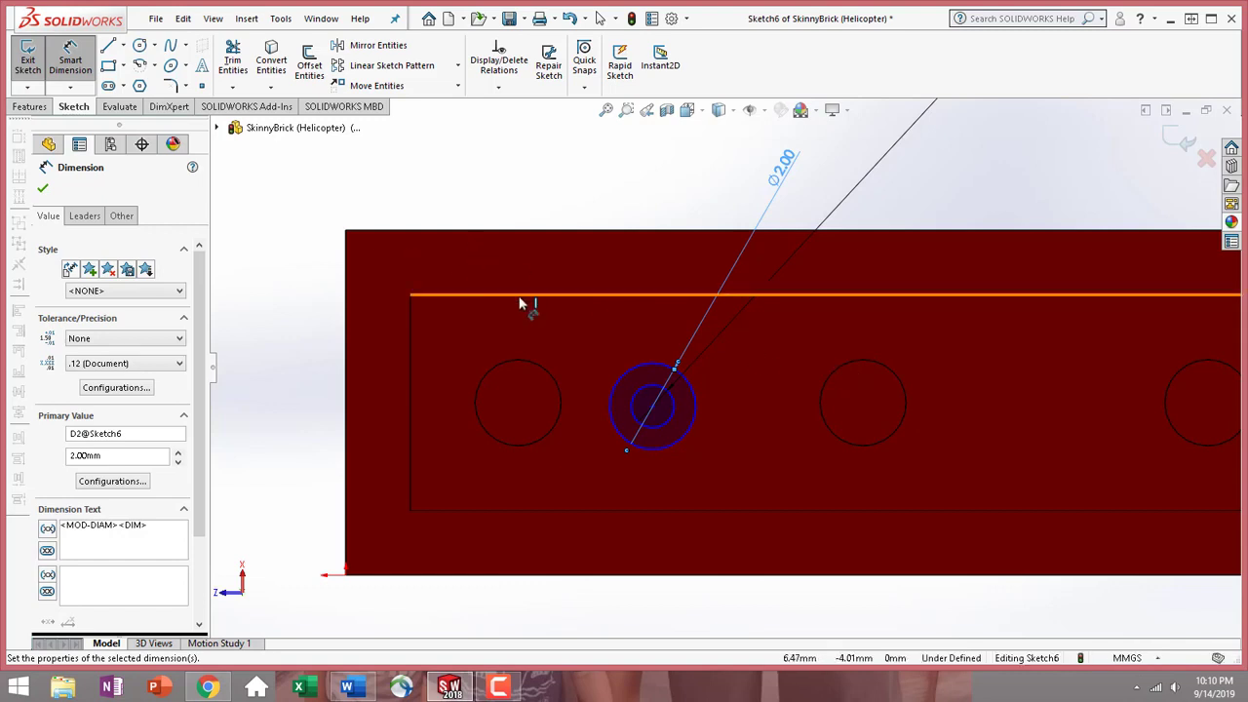
- Dimension the distance from the recess's upper long edge to the circles' center, entering 2 mm and correcting it to 2.5 mm
{"action": "left_click", "coordinate": [653, 408]}
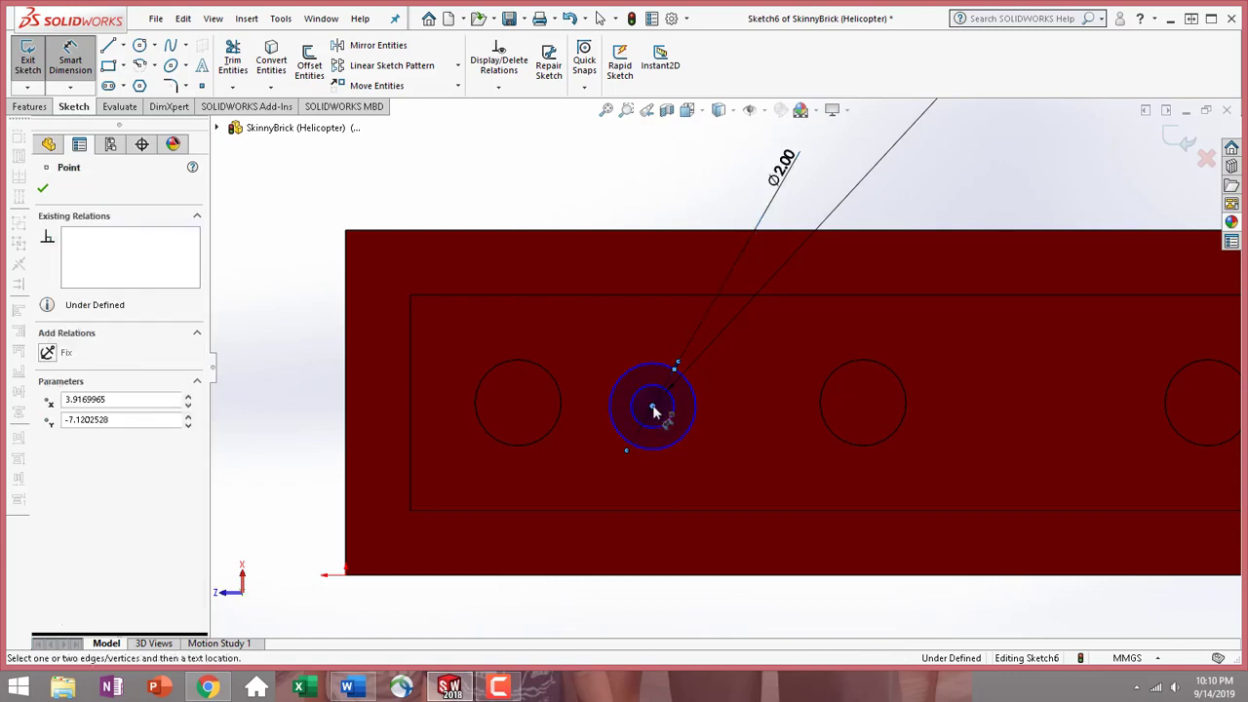
{"action": "left_click", "coordinate": [663, 293]}
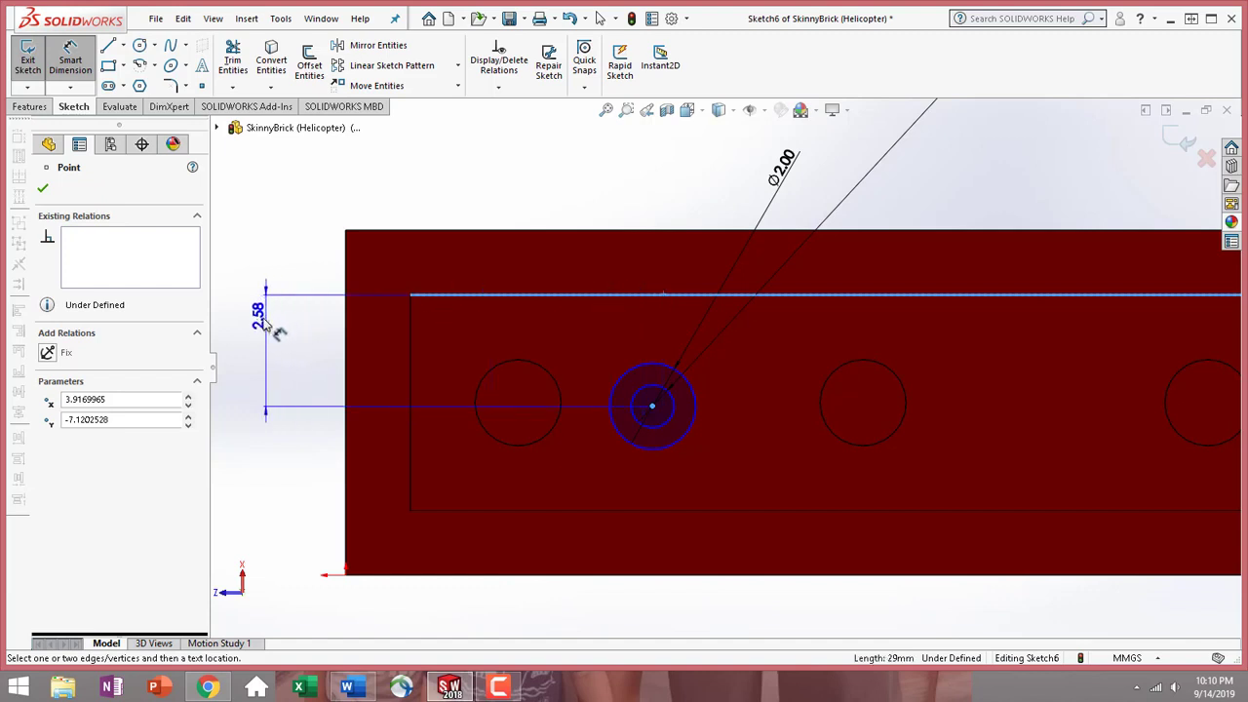
{"action": "left_click", "coordinate": [269, 328]}
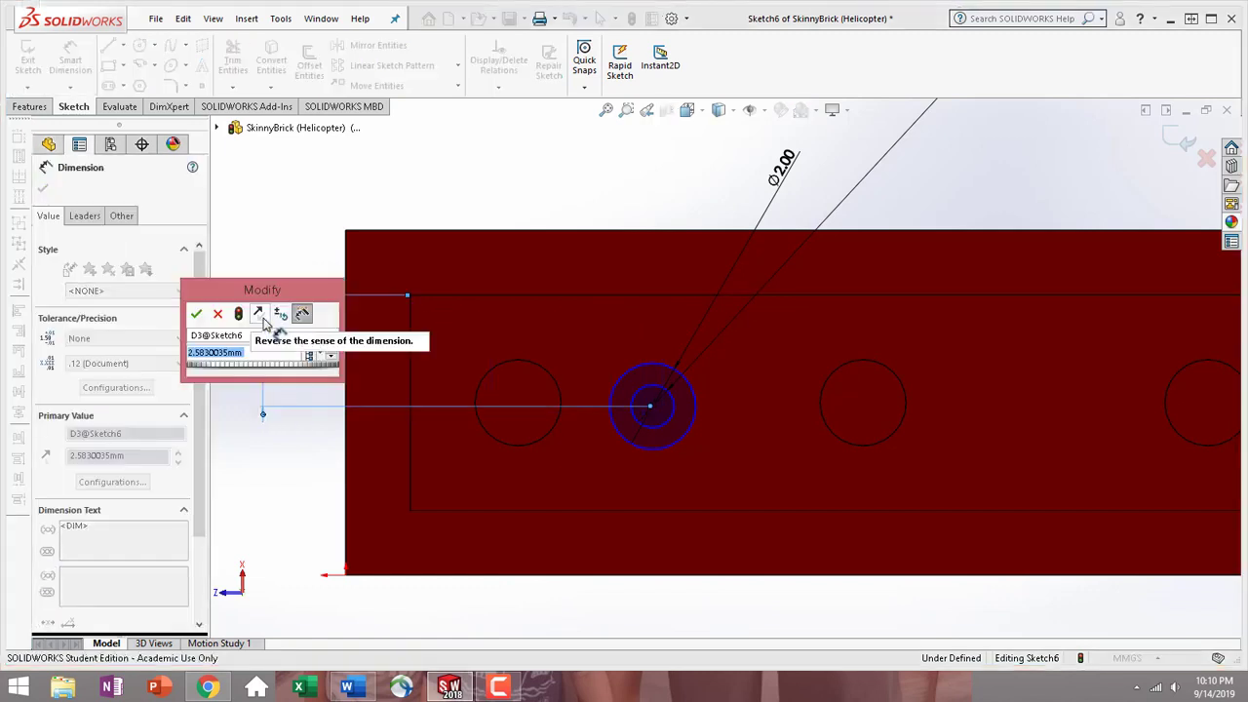
{"action": "type", "text": "2"}
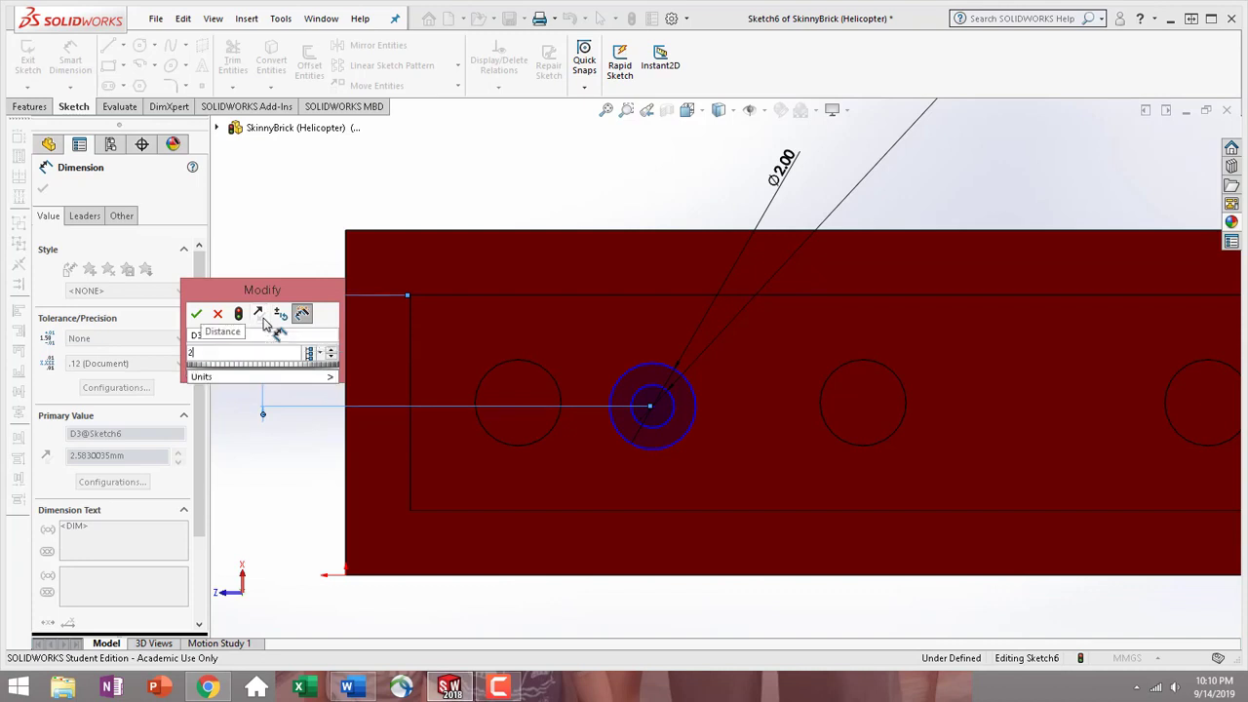
{"action": "key", "text": "Return"}
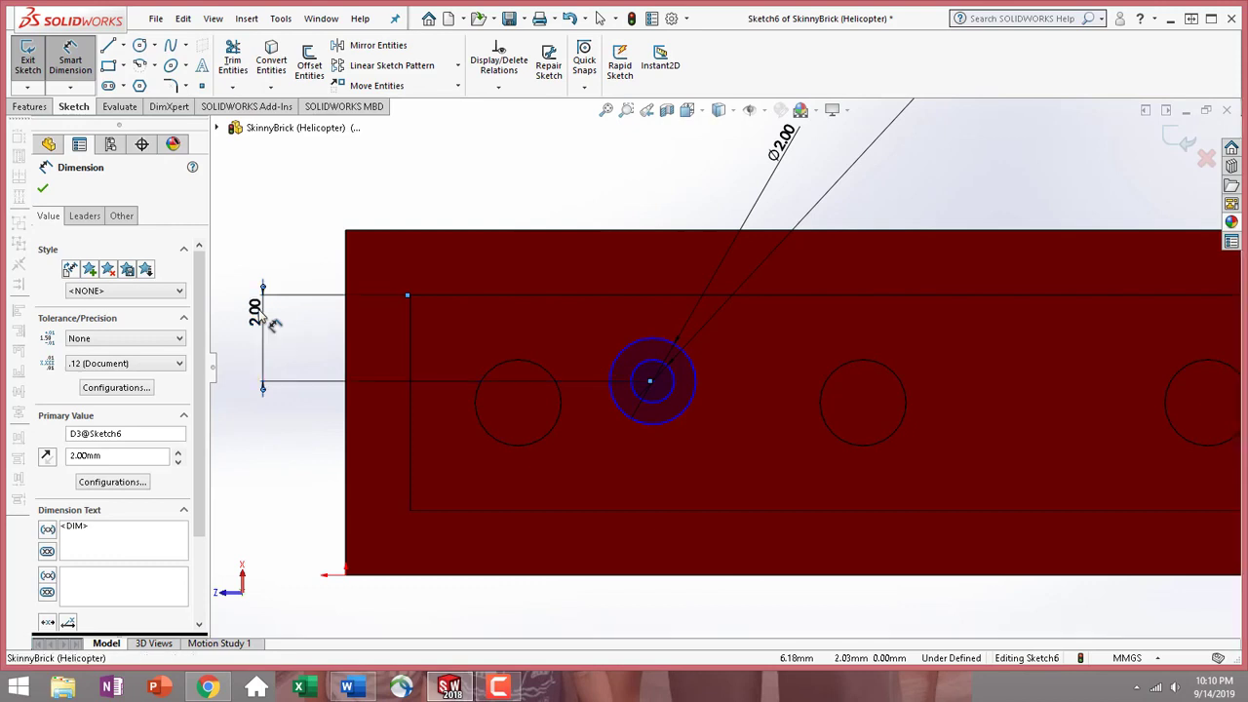
{"action": "double_click", "coordinate": [256, 313]}
{"action": "type", "text": "2.5"}
{"action": "key", "text": "Return"}
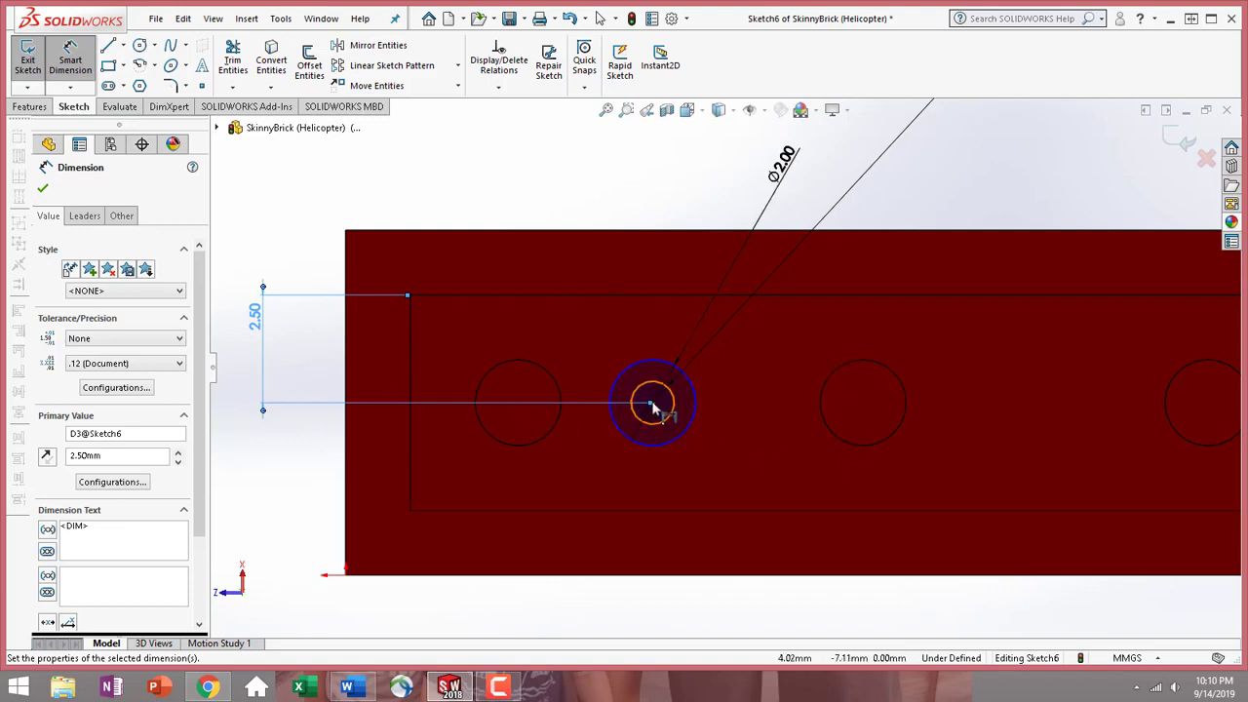
{"action": "scroll", "coordinate": [655, 405], "scroll_direction": "down", "scroll_amount": 3}
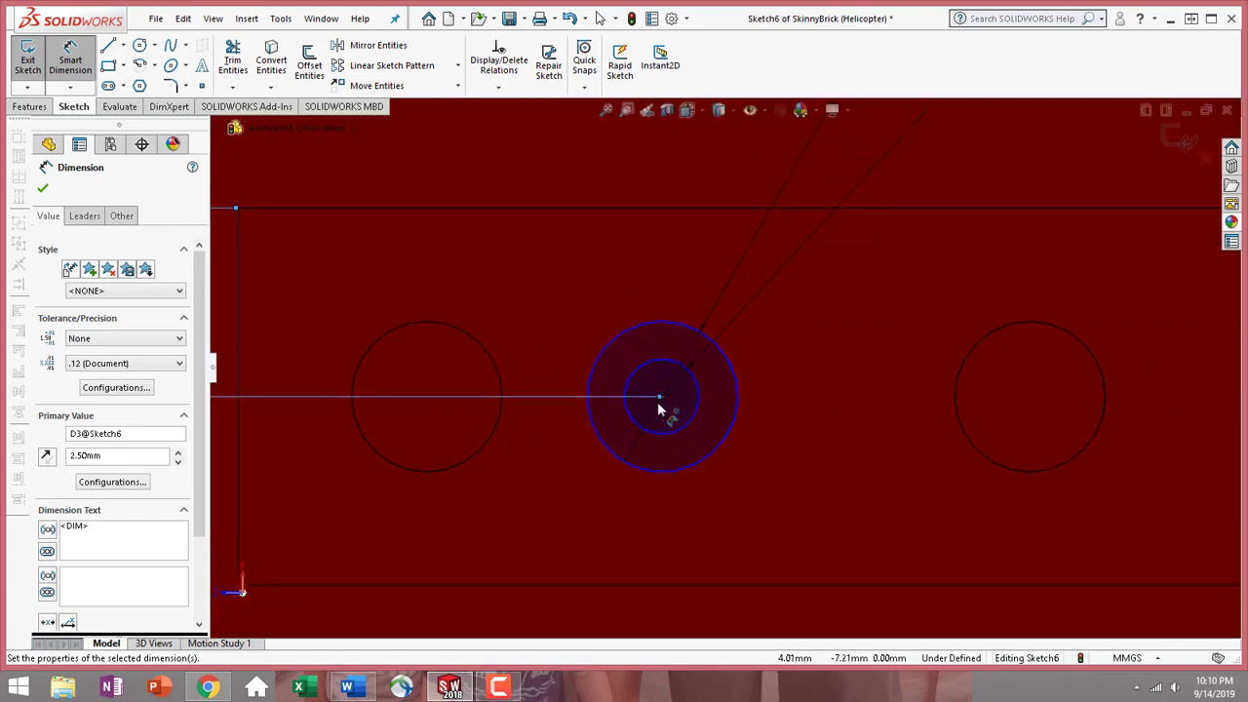
{"action": "key", "text": "Escape"}
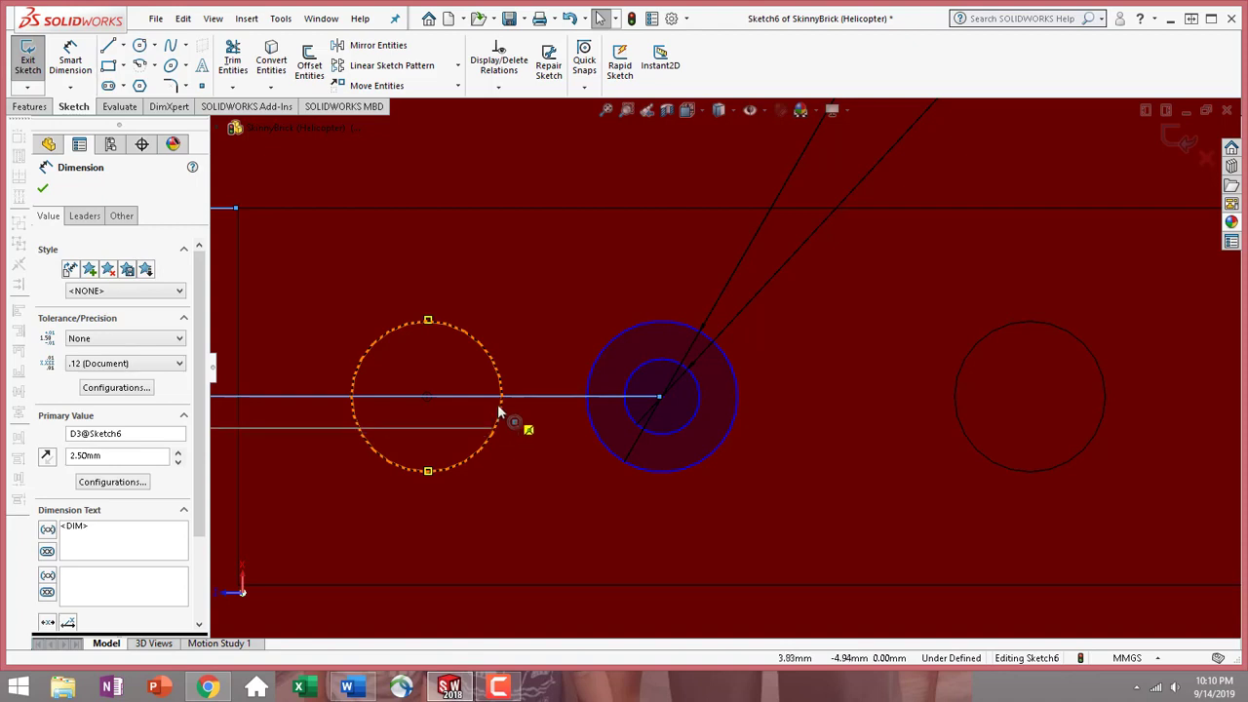
{"action": "left_click", "coordinate": [503, 421]}
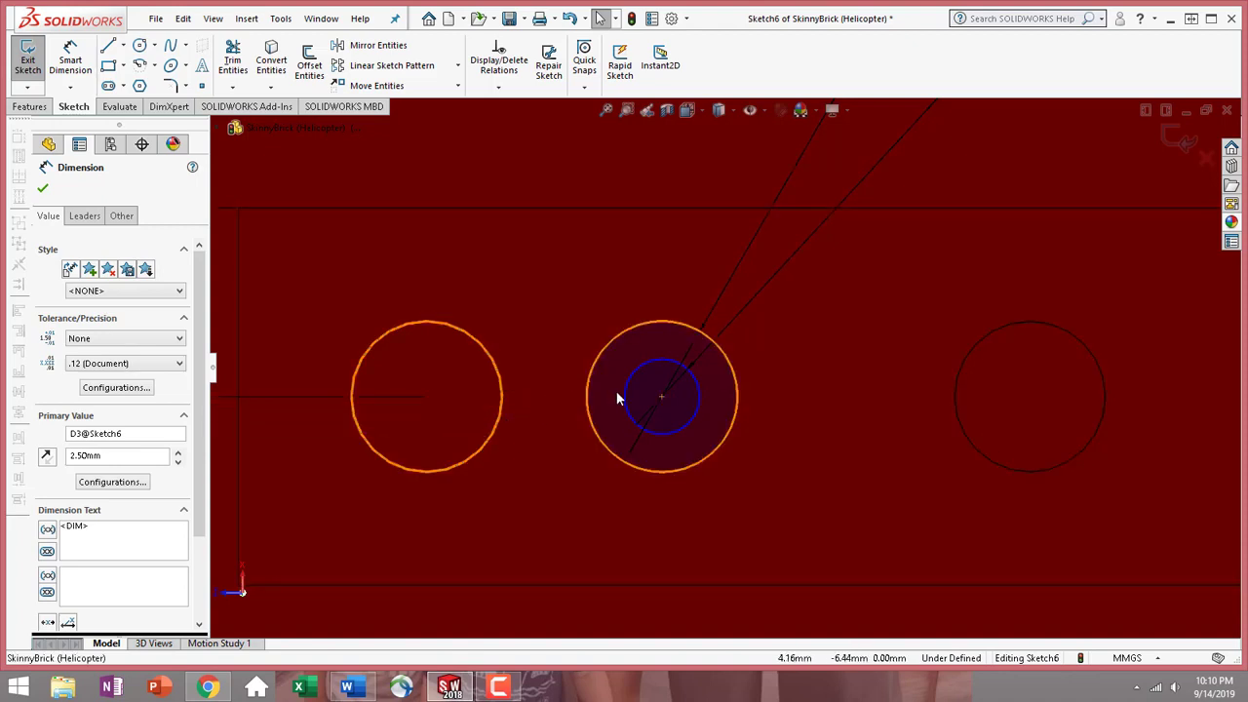
{"action": "left_click", "coordinate": [663, 402]}
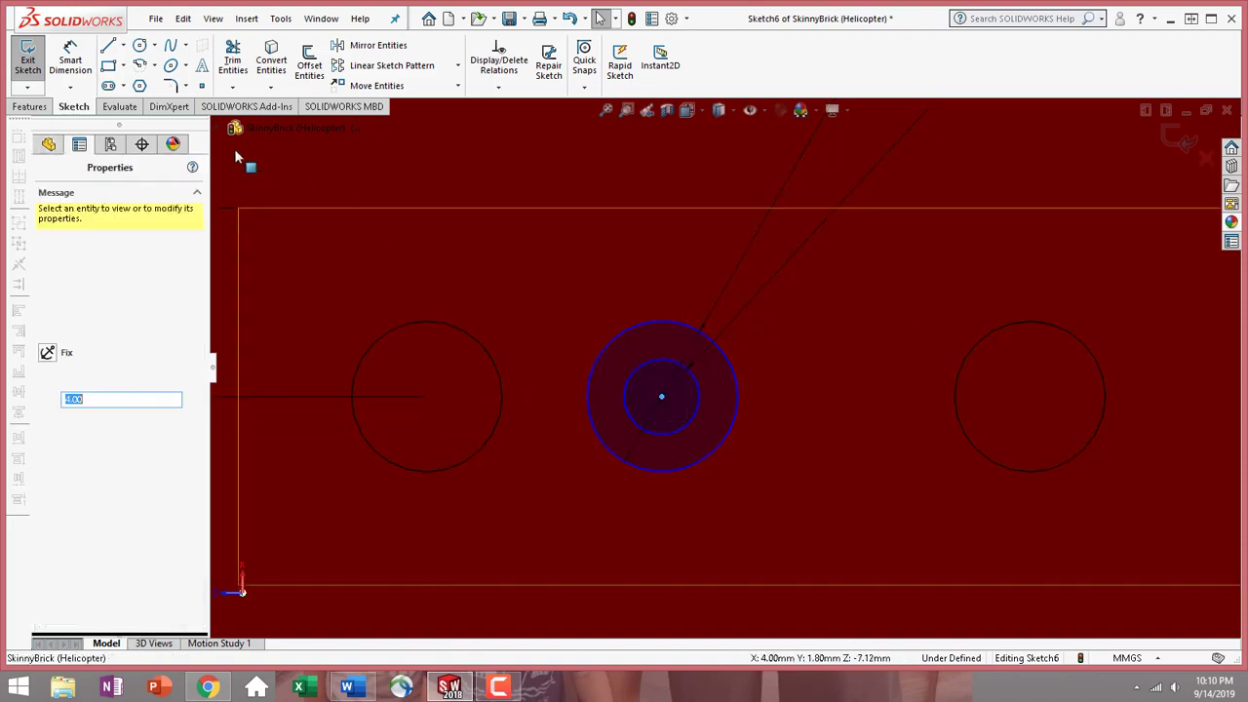
{"action": "key", "text": "Escape"}
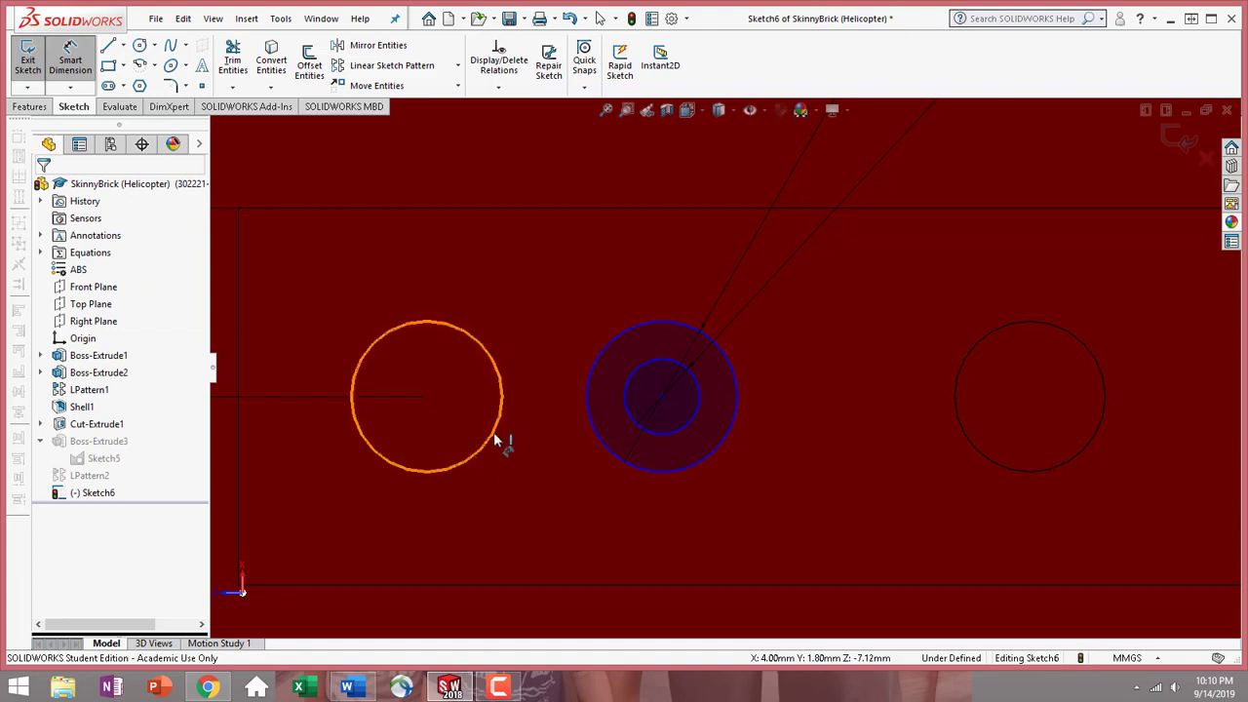
- Dimension the circles' center 4 mm horizontally from the center of the first stud hole
{"action": "left_click", "coordinate": [496, 436]}
{"action": "left_click", "coordinate": [661, 398]}
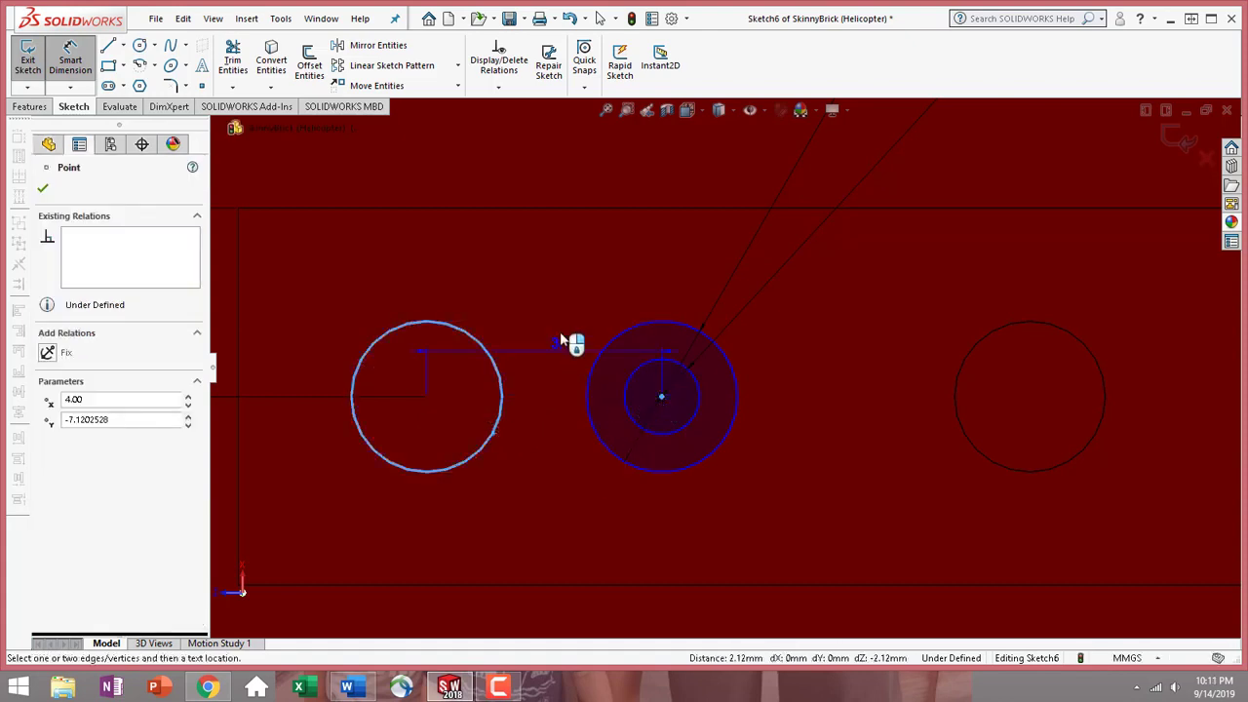
{"action": "scroll", "coordinate": [572, 343], "scroll_direction": "up", "scroll_amount": 5}
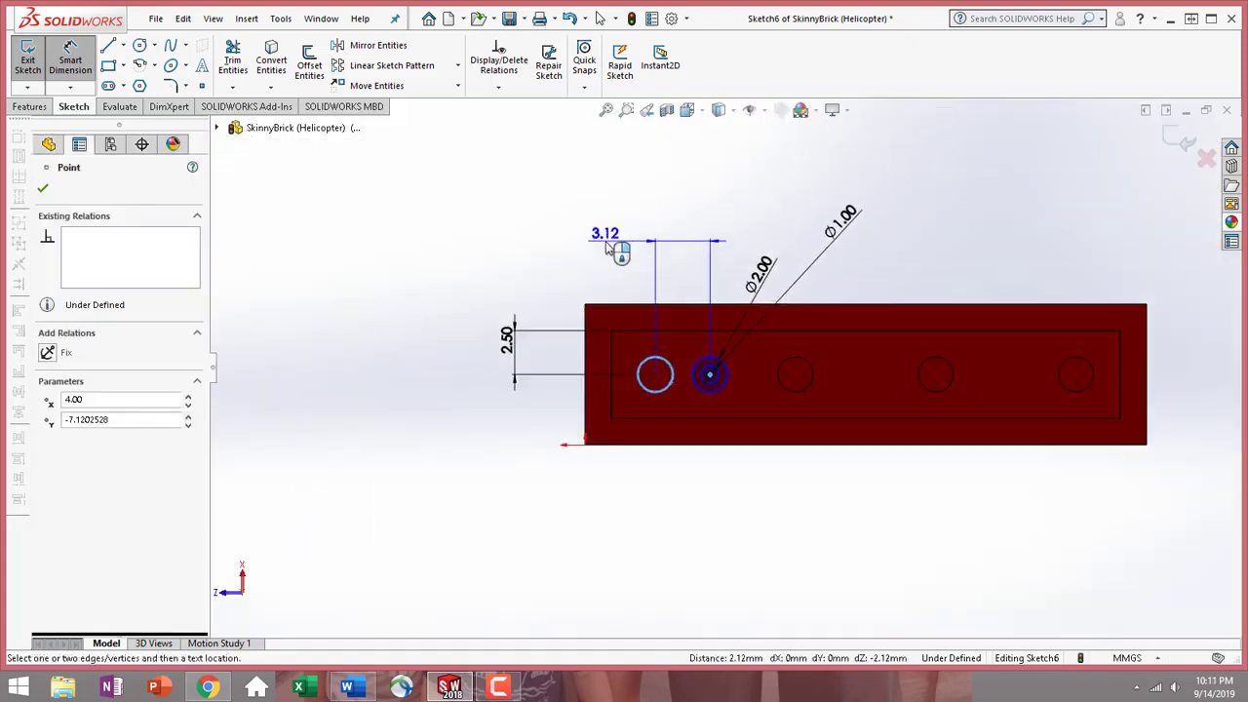
{"action": "left_click", "coordinate": [607, 248]}
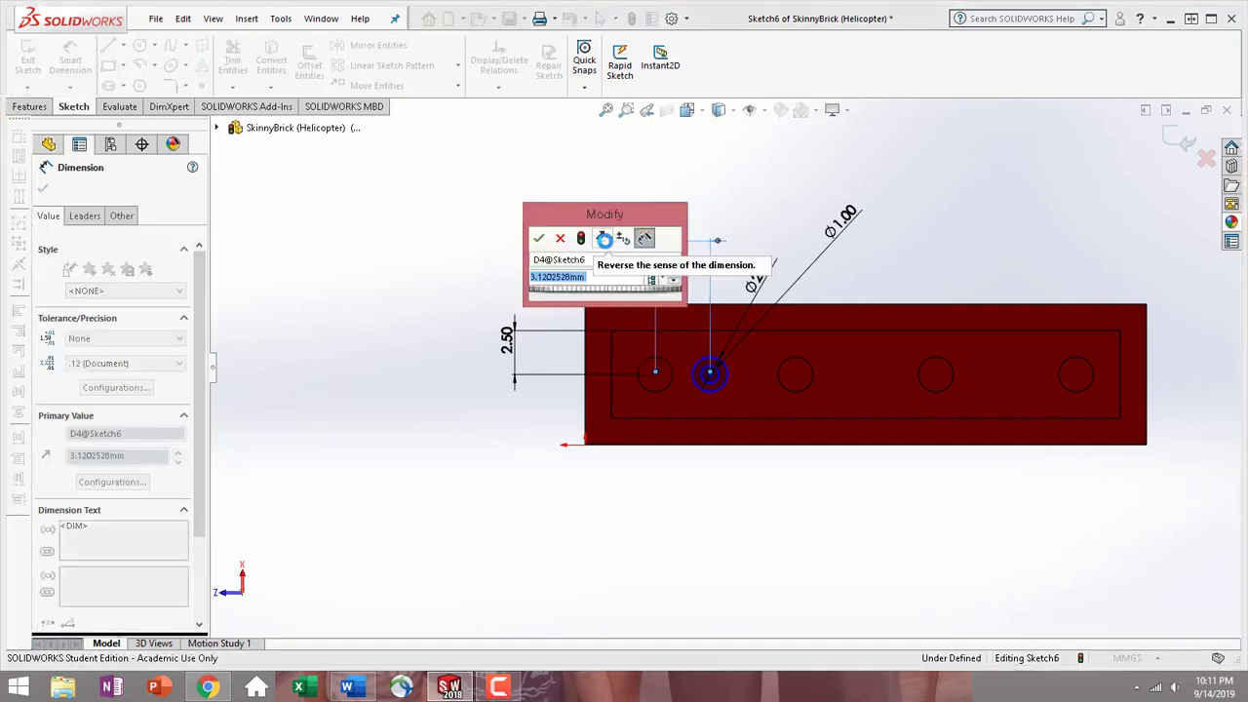
{"action": "type", "text": "4"}
{"action": "key", "text": "Return"}
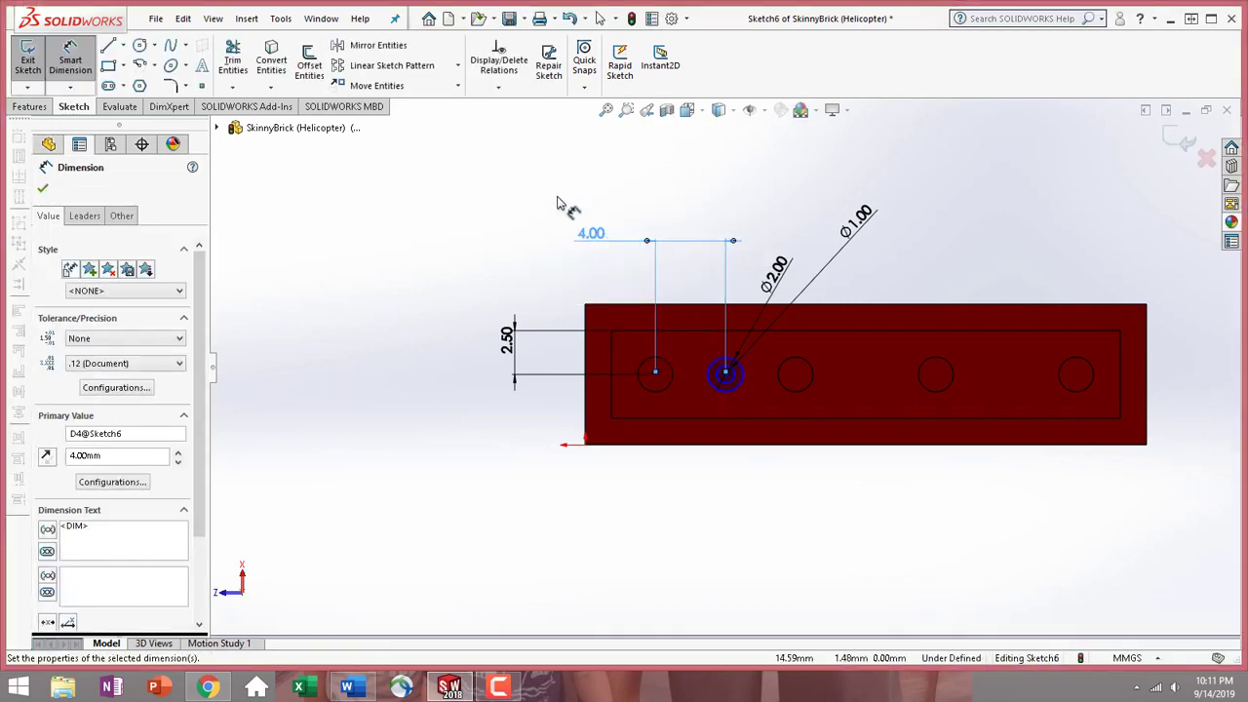
{"action": "left_click", "coordinate": [43, 190]}
{"action": "scroll", "coordinate": [809, 488], "scroll_direction": "down", "scroll_amount": 5}
{"action": "left_click", "coordinate": [751, 465]}
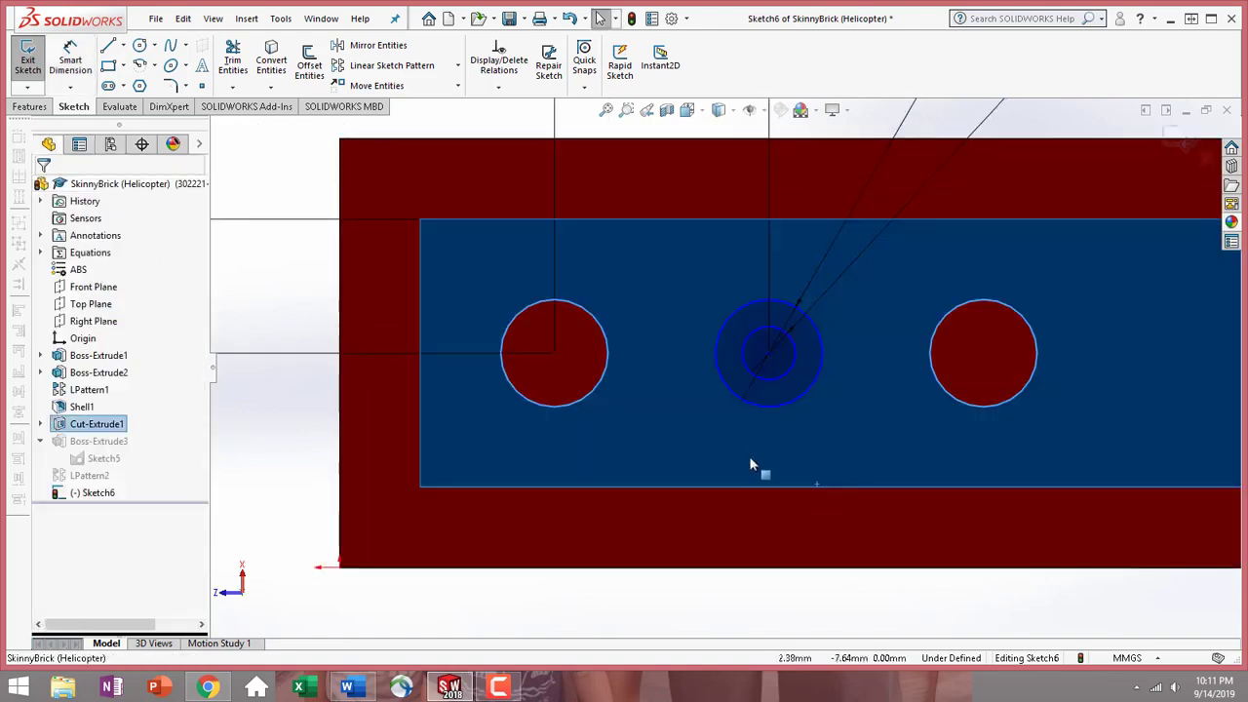
{"action": "left_click", "coordinate": [843, 585]}
{"action": "scroll", "coordinate": [730, 359], "scroll_direction": "up", "scroll_amount": 4}
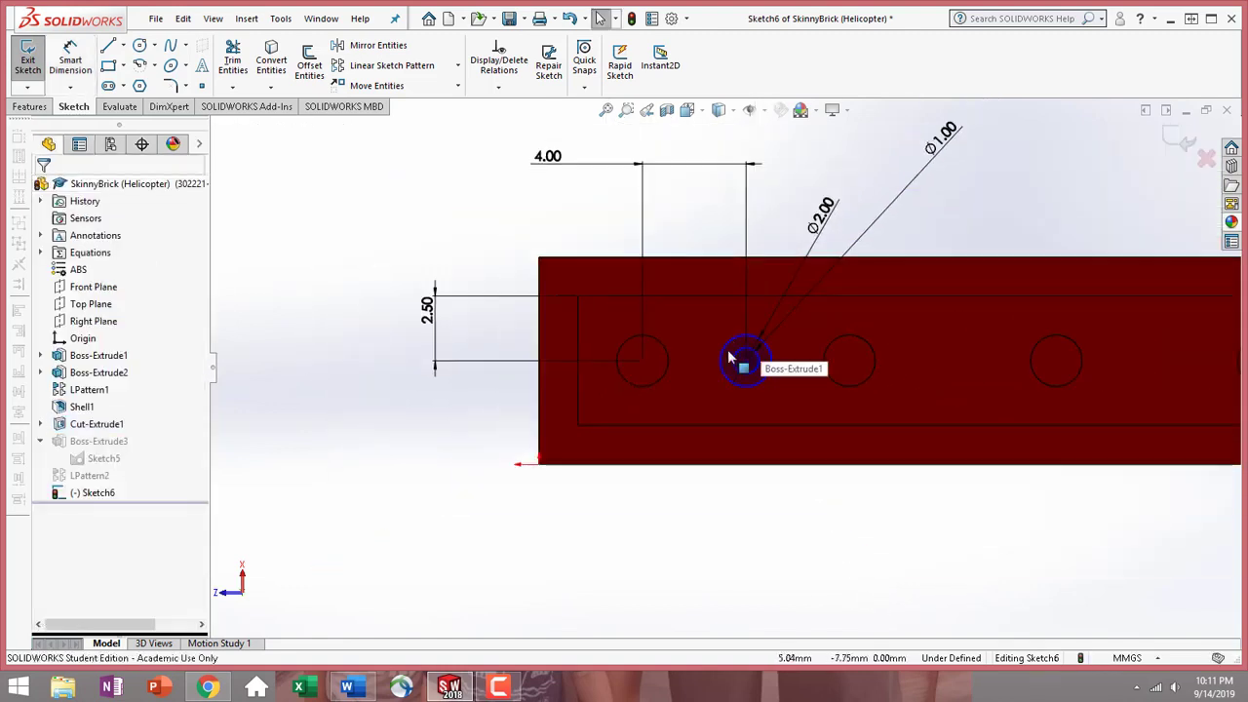
{"action": "left_click", "coordinate": [739, 359]}
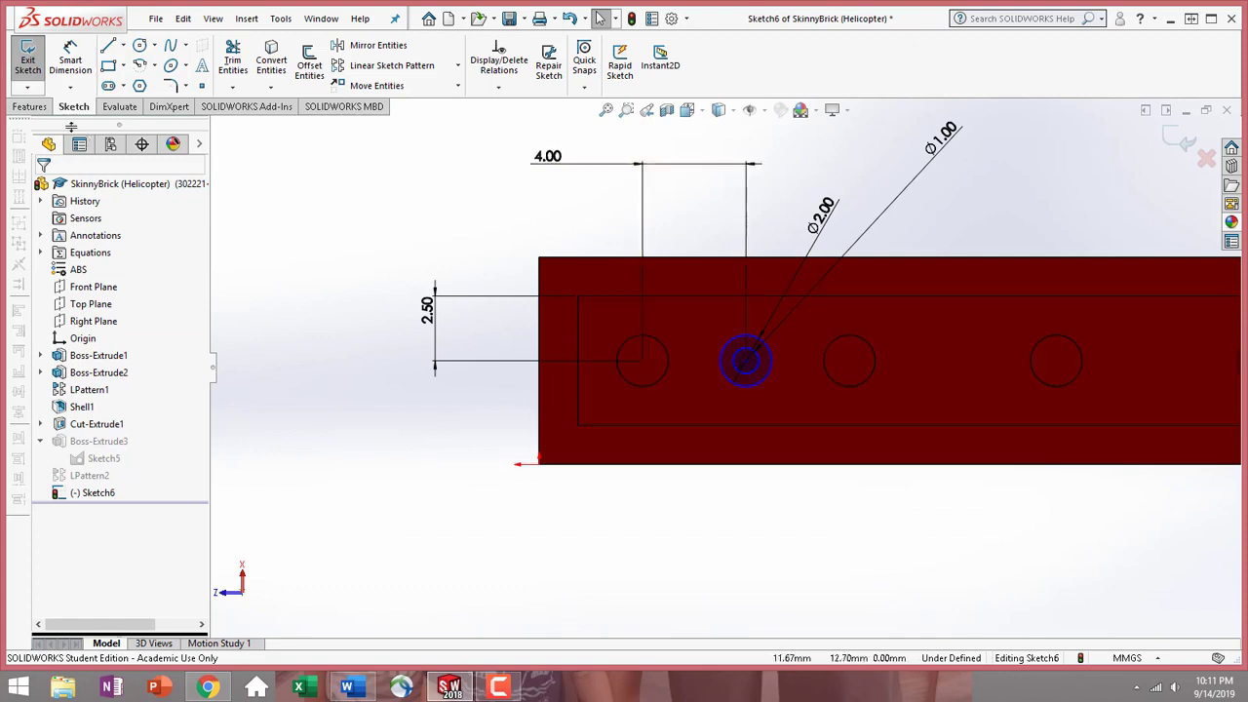
- Extrude the two-circle sketch into a hollow post using Up To Surface, ending at the brick's underside rim face
{"action": "left_click", "coordinate": [29, 107]}
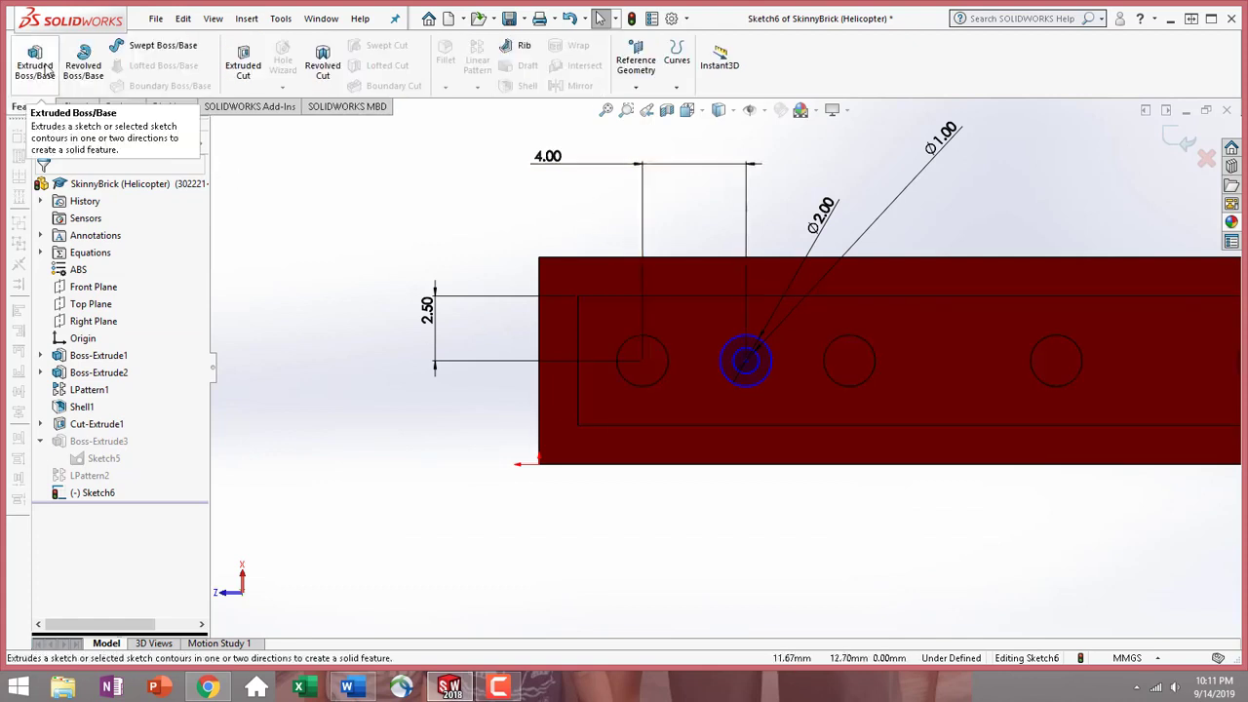
{"action": "left_click", "coordinate": [47, 70]}
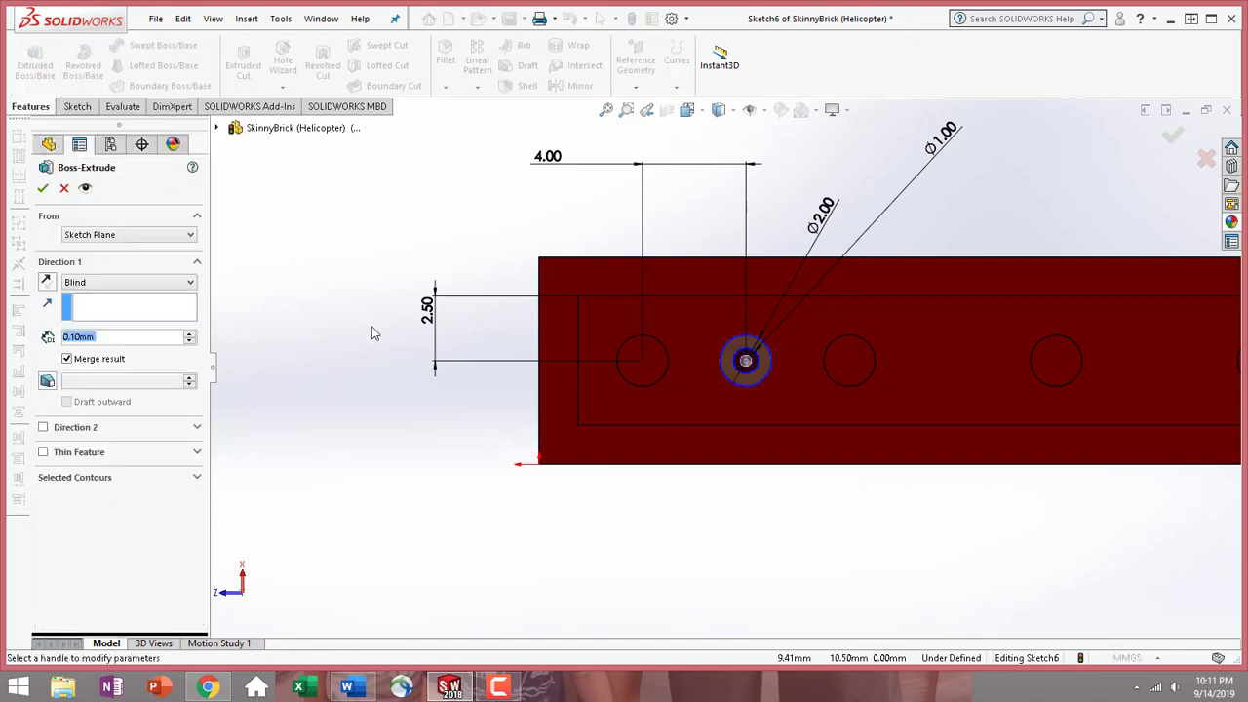
{"action": "middle_click_drag", "start_coordinate": [905, 546], "coordinate": [824, 560]}
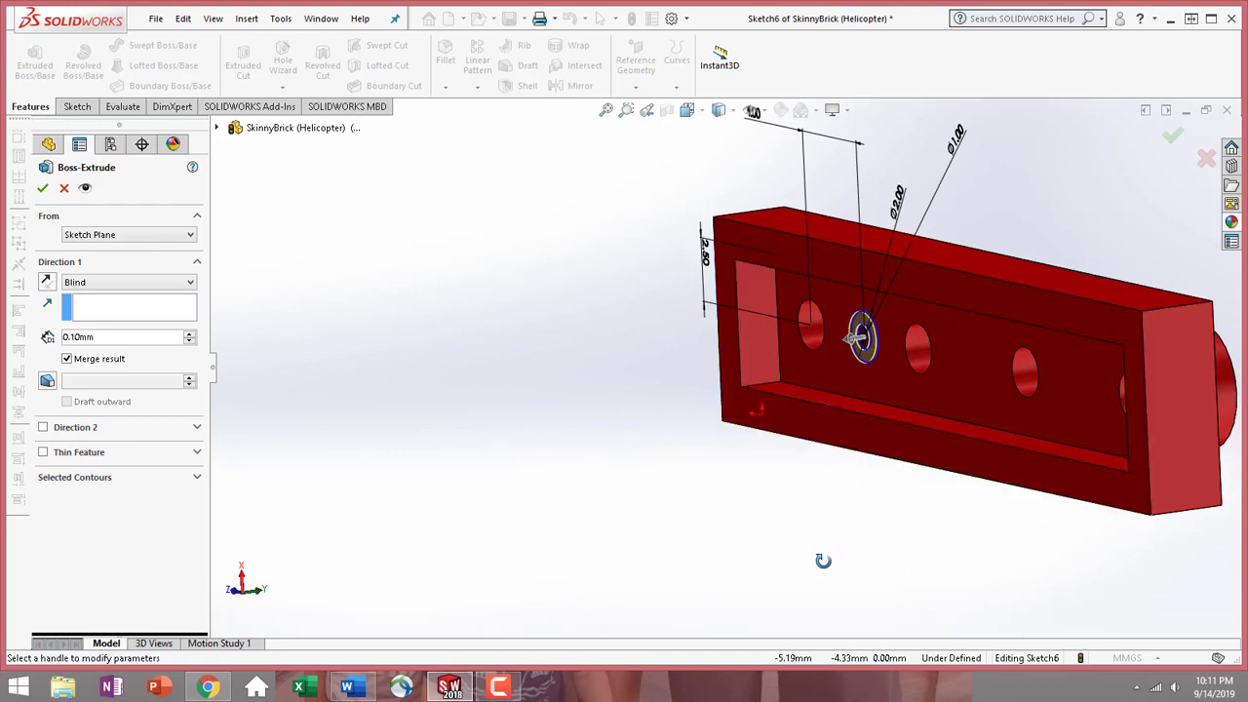
{"action": "left_click", "coordinate": [103, 282]}
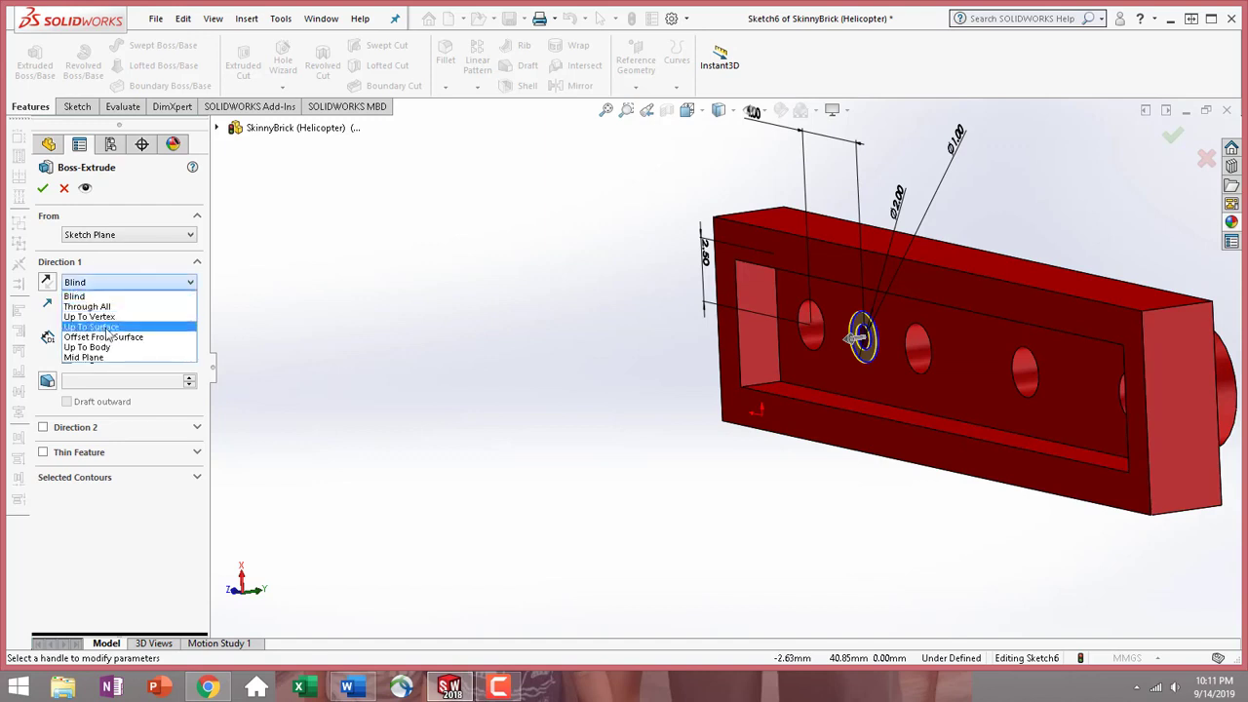
{"action": "left_click", "coordinate": [107, 327]}
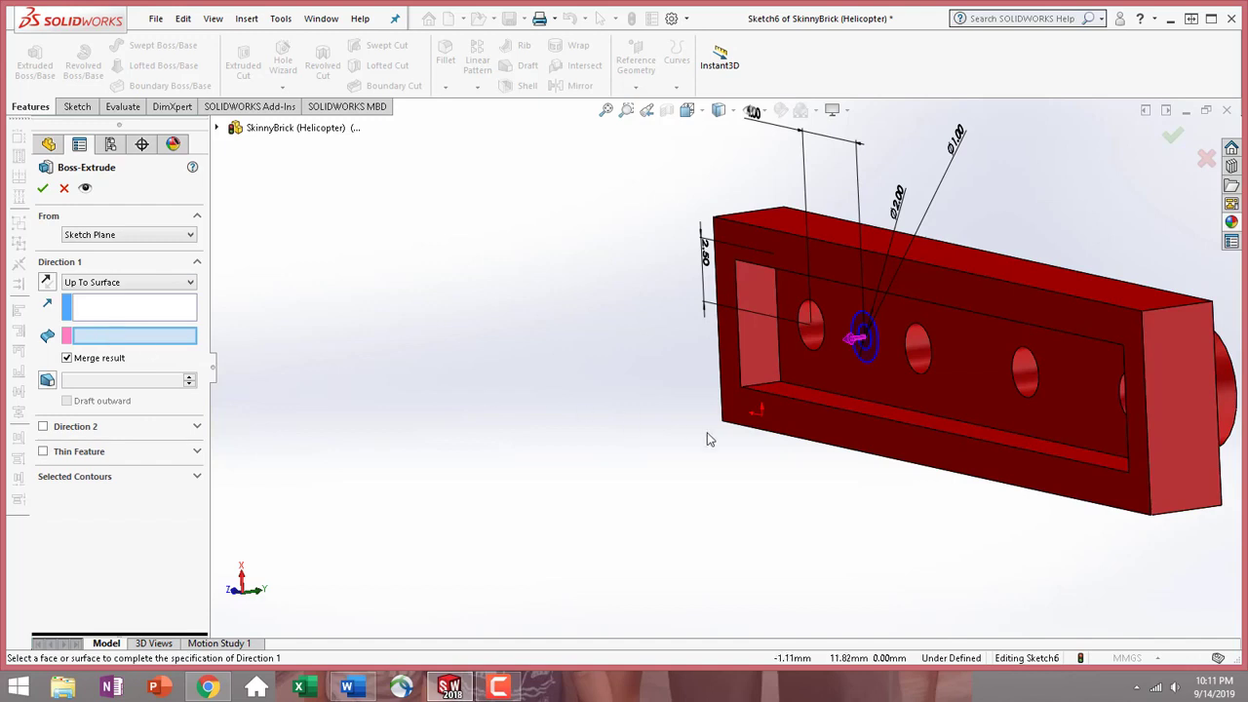
{"action": "left_click", "coordinate": [792, 436]}
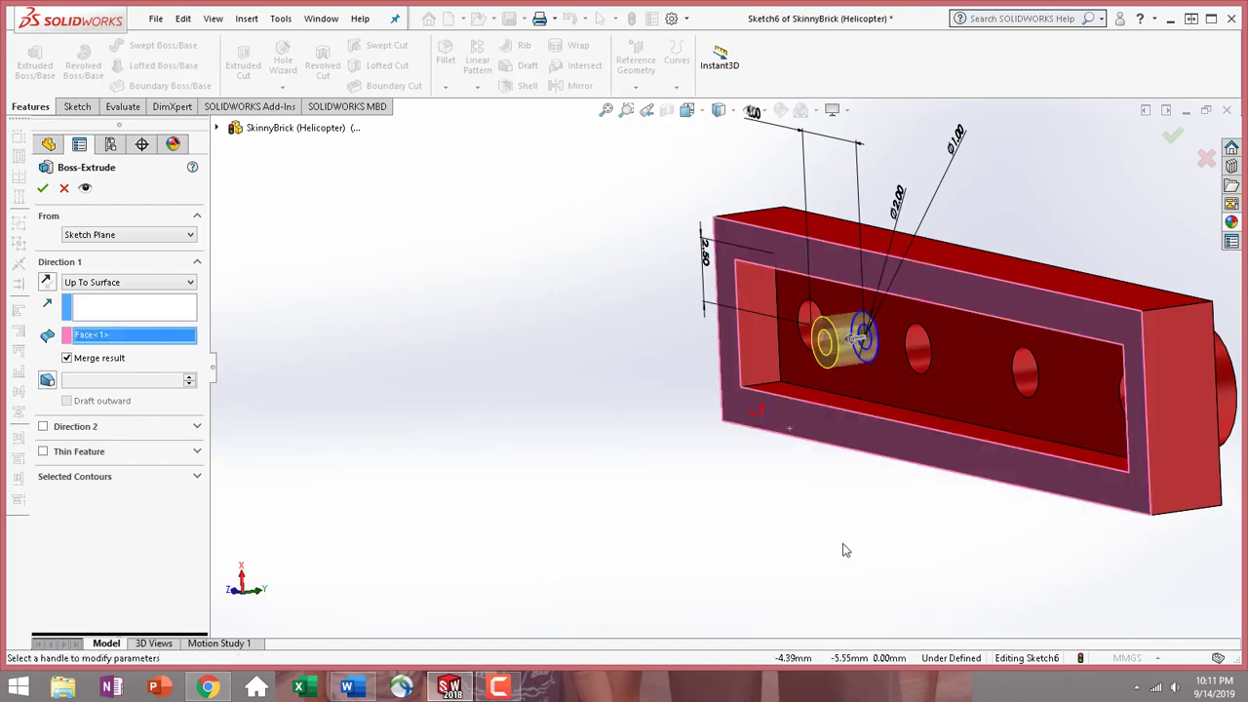
{"action": "mouse_move", "coordinate": [846, 551]}
{"action": "middle_mouse_down"}
{"action": "mouse_move", "coordinate": [803, 546]}
{"action": "mouse_move", "coordinate": [830, 538]}
{"action": "middle_mouse_up"}
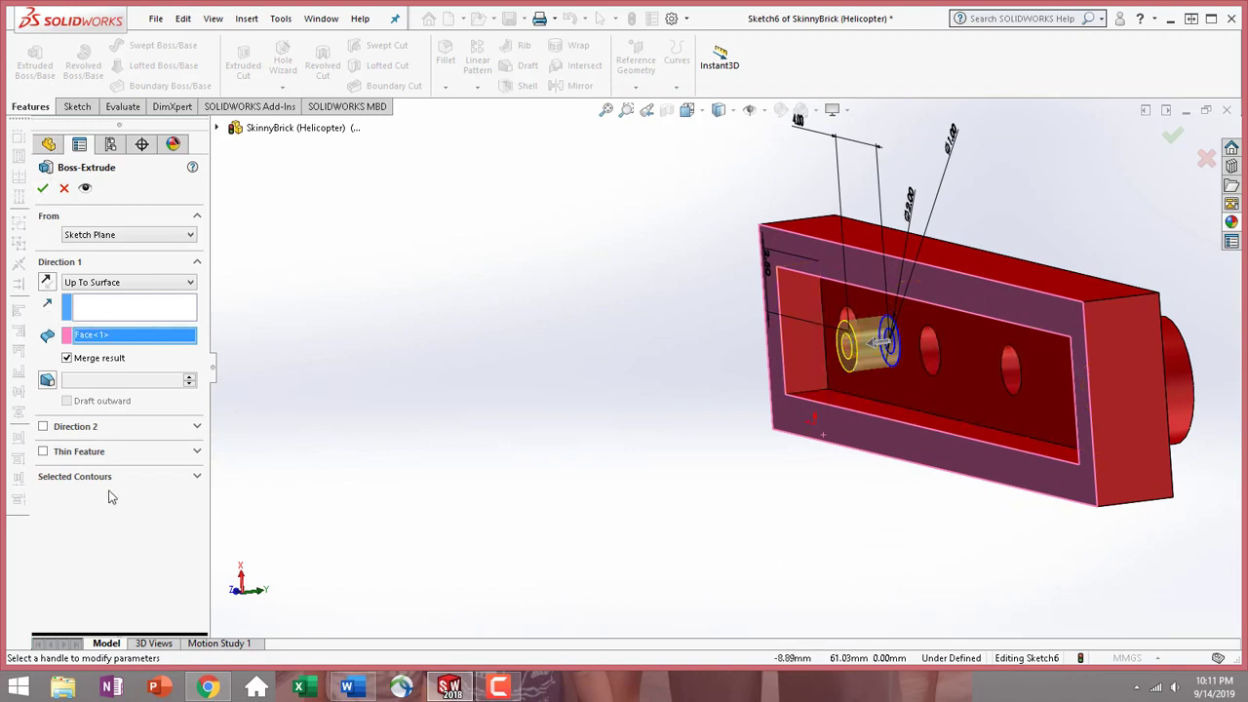
{"action": "left_click", "coordinate": [197, 480]}
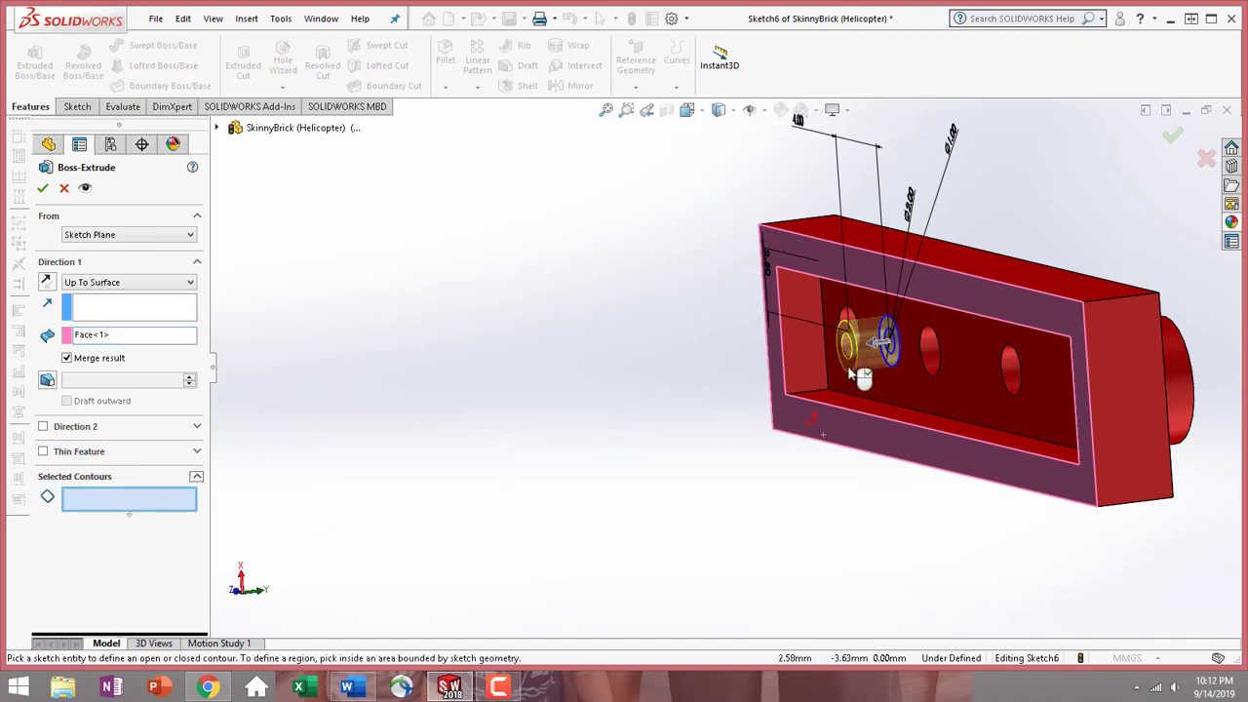
{"action": "left_click", "coordinate": [217, 128]}
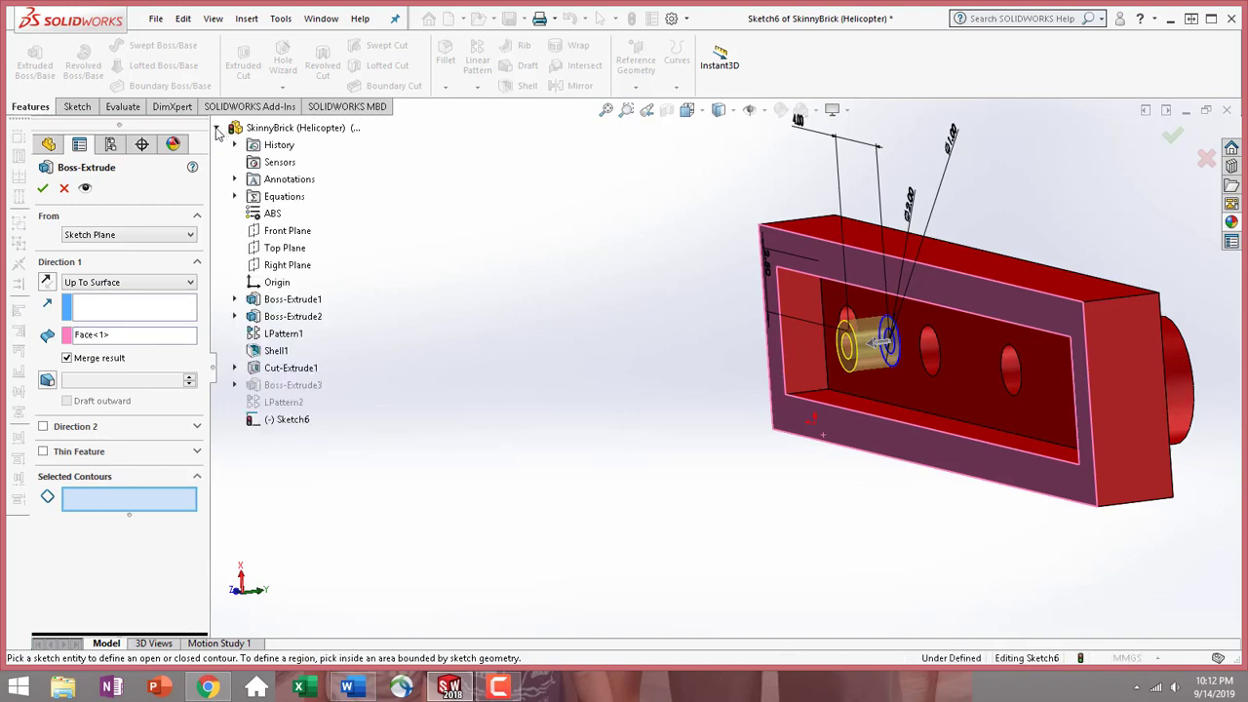
{"action": "left_click", "coordinate": [281, 421]}
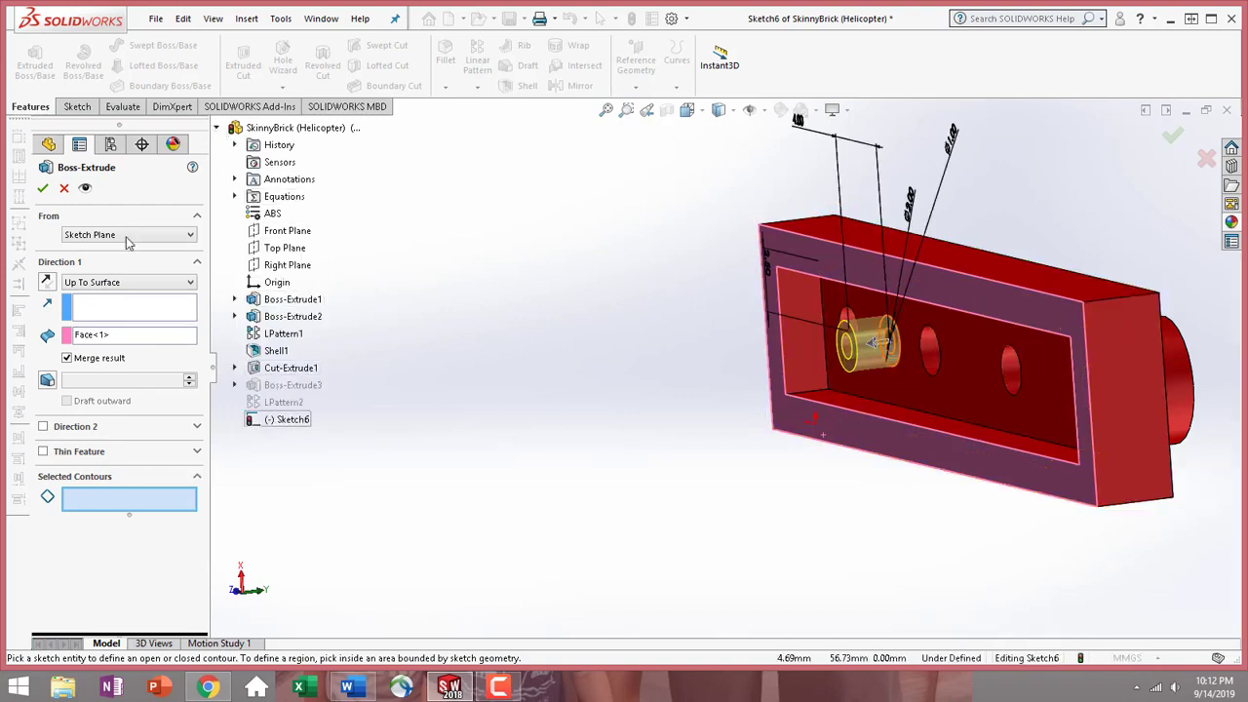
{"action": "left_click", "coordinate": [43, 190]}
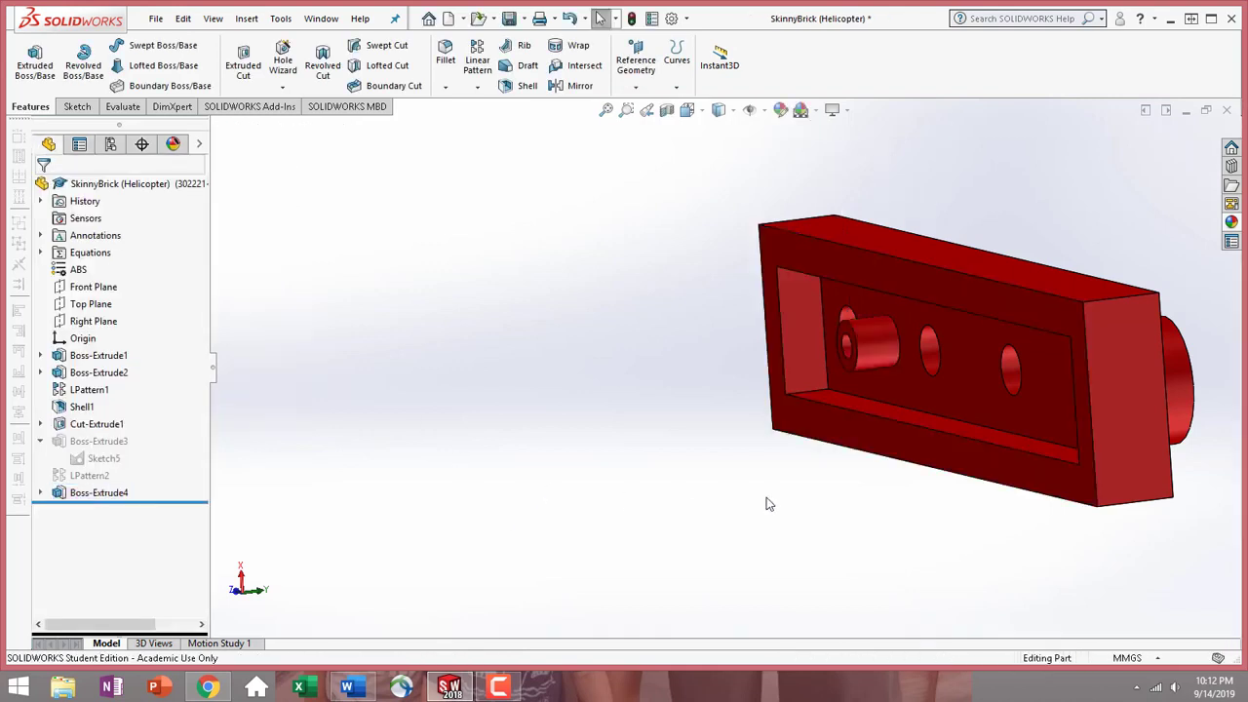
- Start a linear pattern along the recess's long edge and reverse its direction toward the brick's far end
{"action": "middle_click_drag", "start_coordinate": [771, 503], "coordinate": [850, 503]}
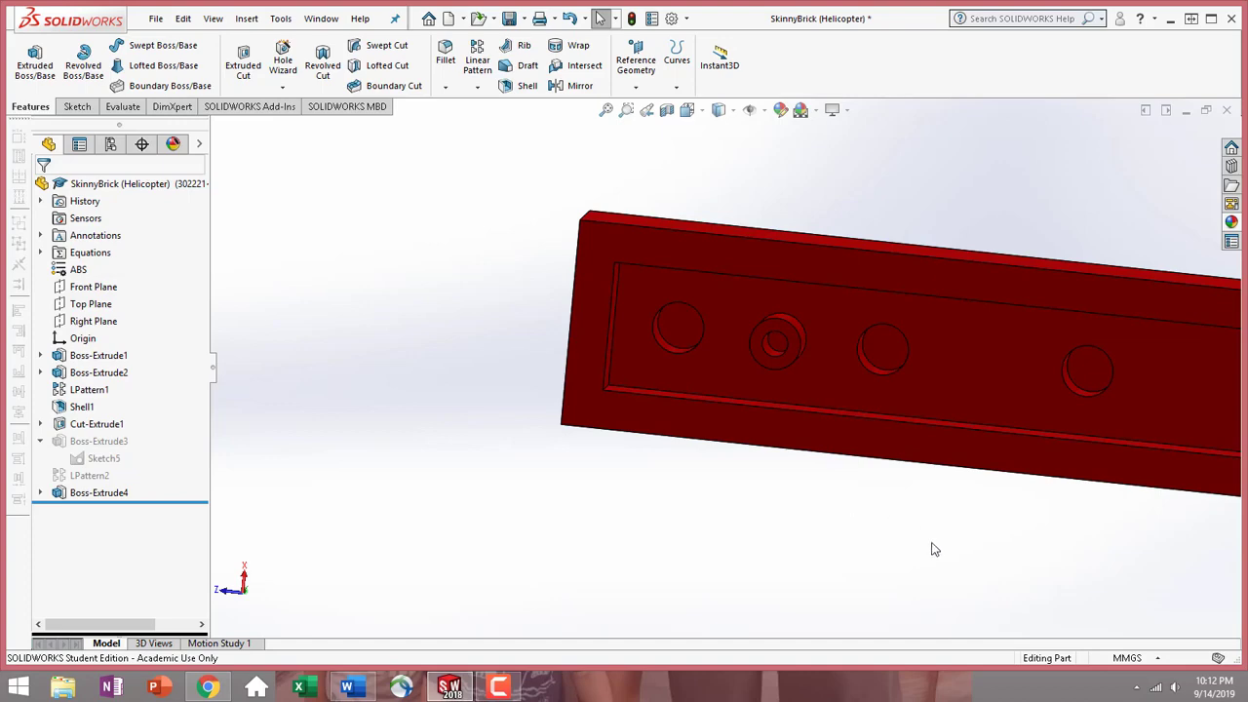
{"action": "left_click", "coordinate": [948, 380]}
{"action": "left_click", "coordinate": [1087, 335]}
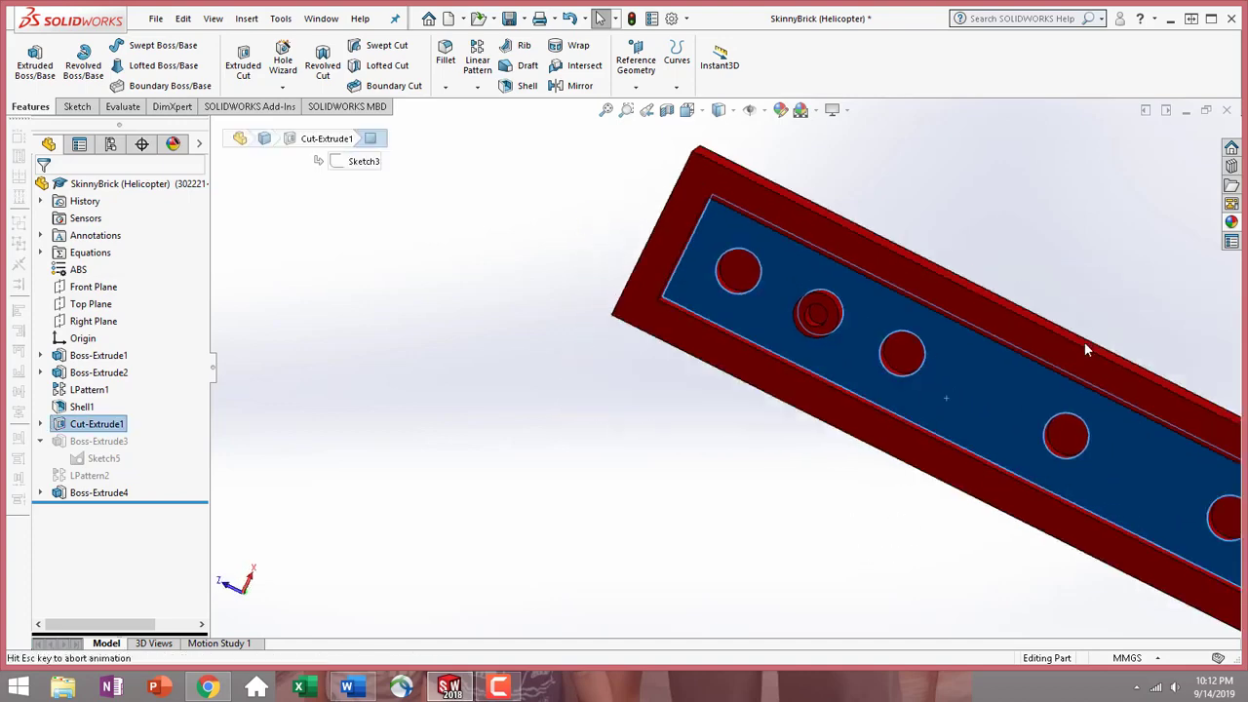
{"action": "left_click", "coordinate": [938, 371]}
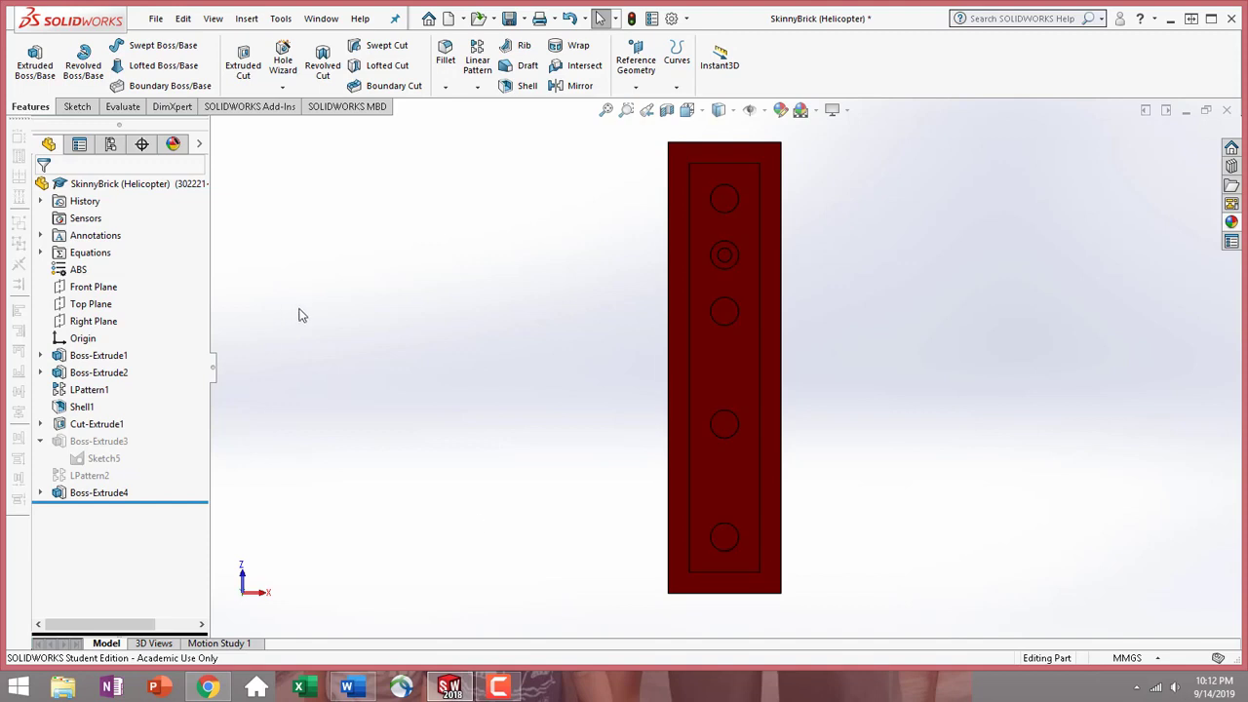
{"action": "left_click", "coordinate": [478, 62]}
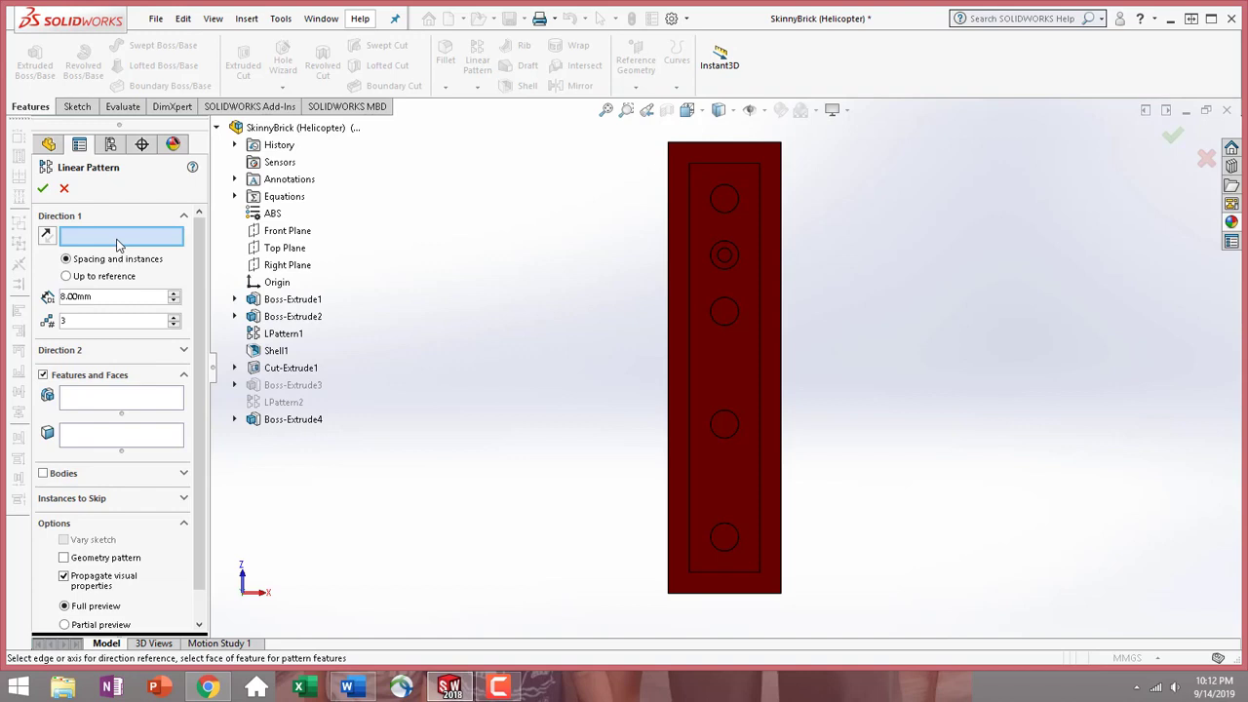
{"action": "left_click", "coordinate": [758, 470]}
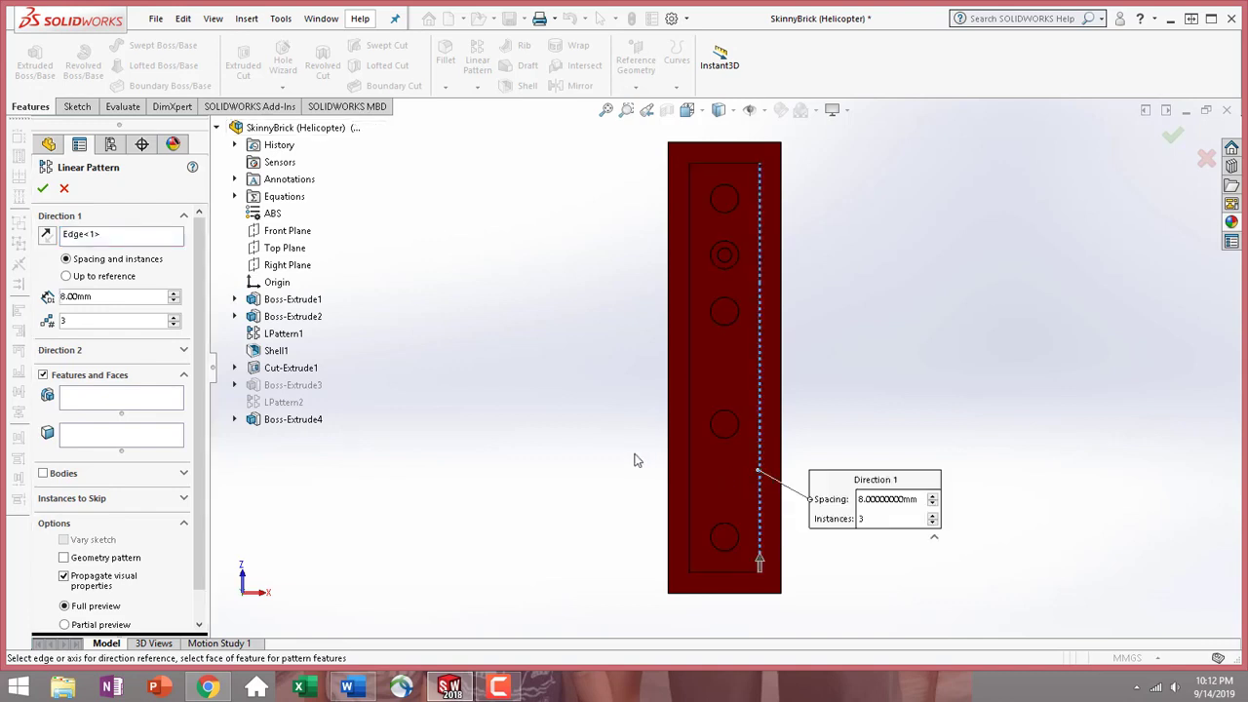
{"action": "left_click", "coordinate": [761, 577]}
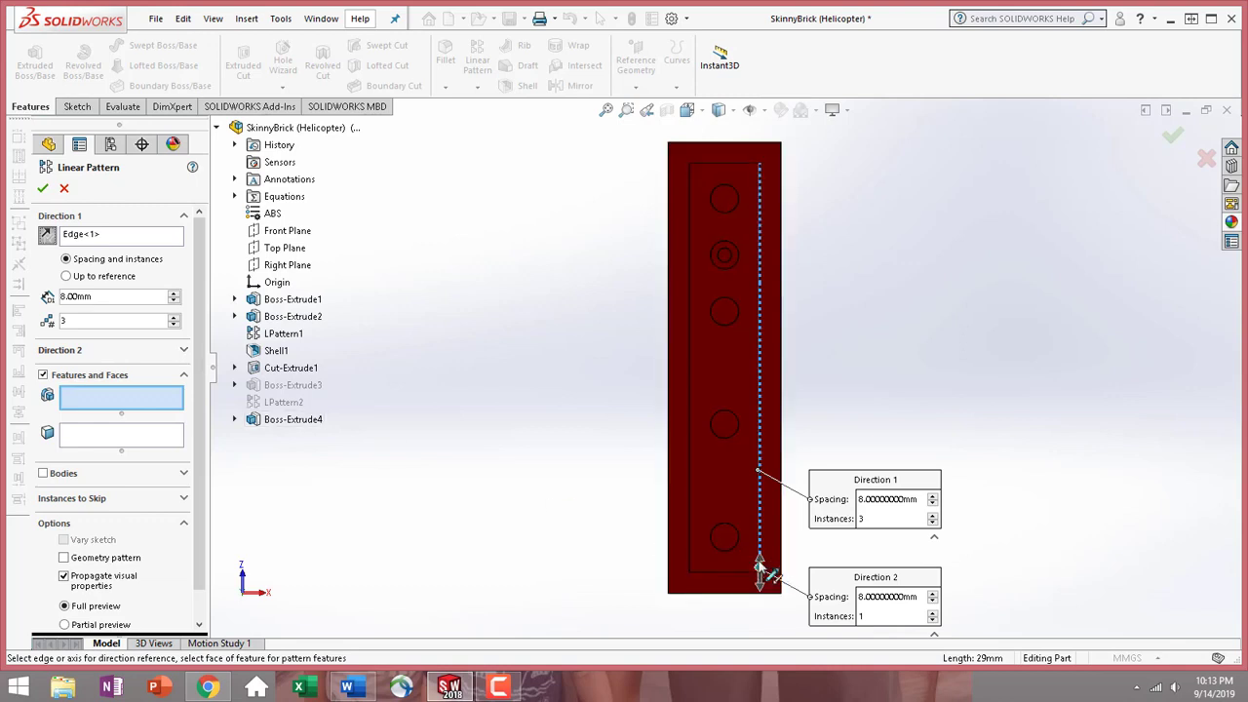
- Remove the duplicate edge from Direction 2 so the linear pattern runs in one direction only
{"action": "left_click", "coordinate": [183, 351]}
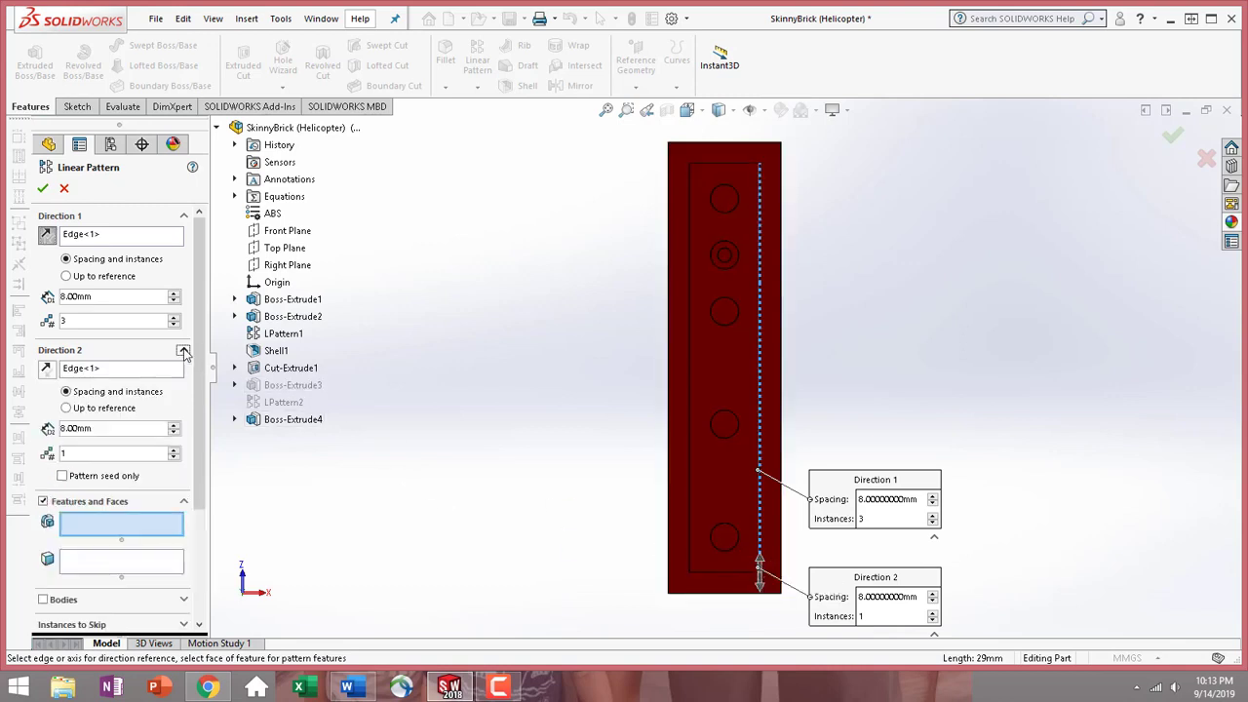
{"action": "left_click", "coordinate": [115, 370]}
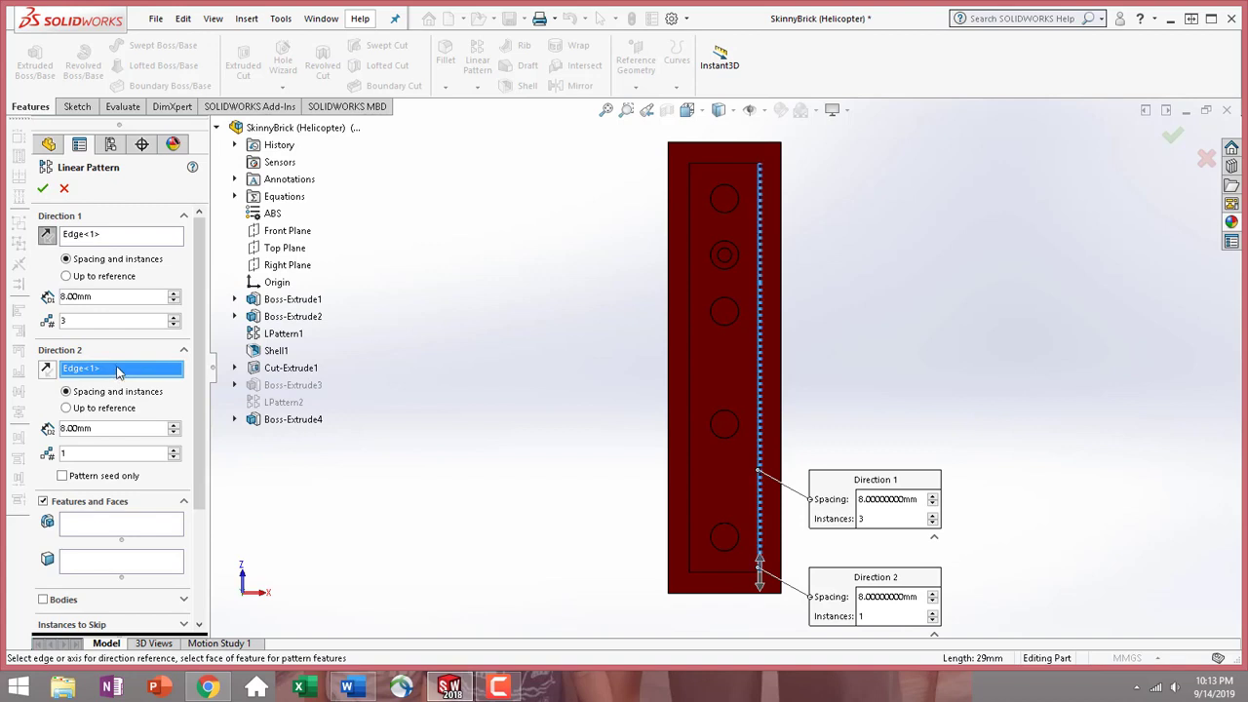
{"action": "key", "text": "Delete"}
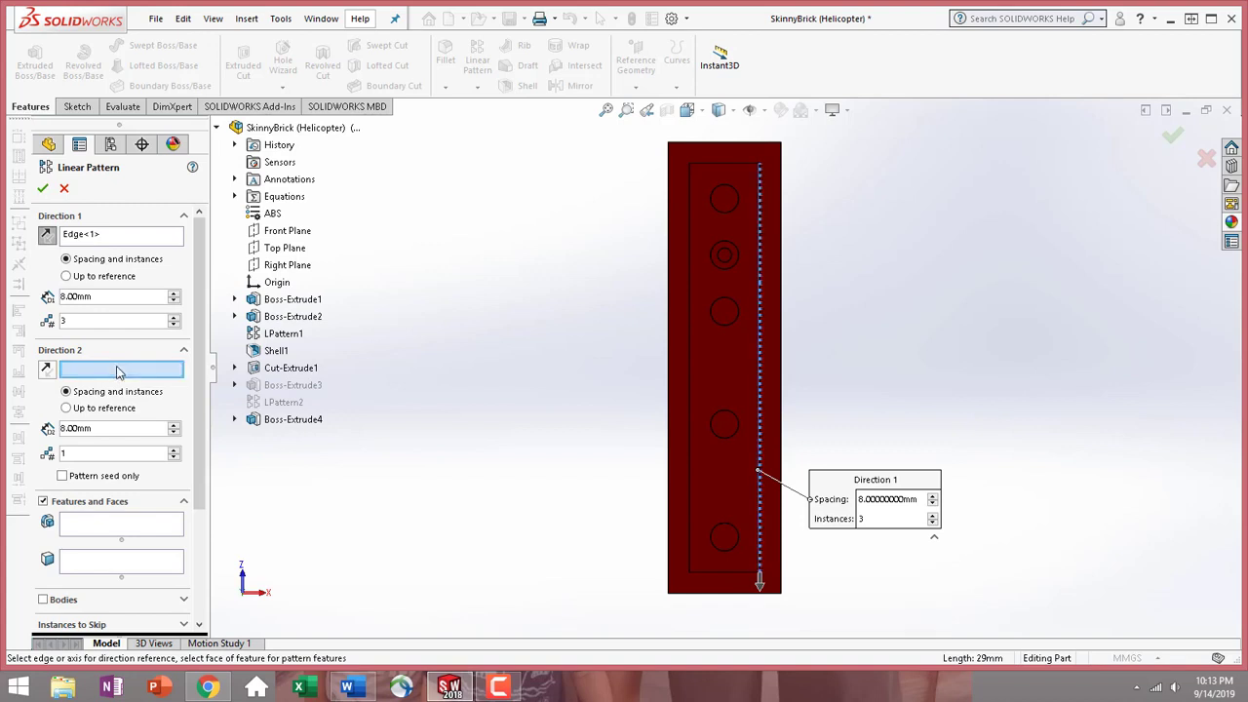
{"action": "left_click", "coordinate": [183, 351]}
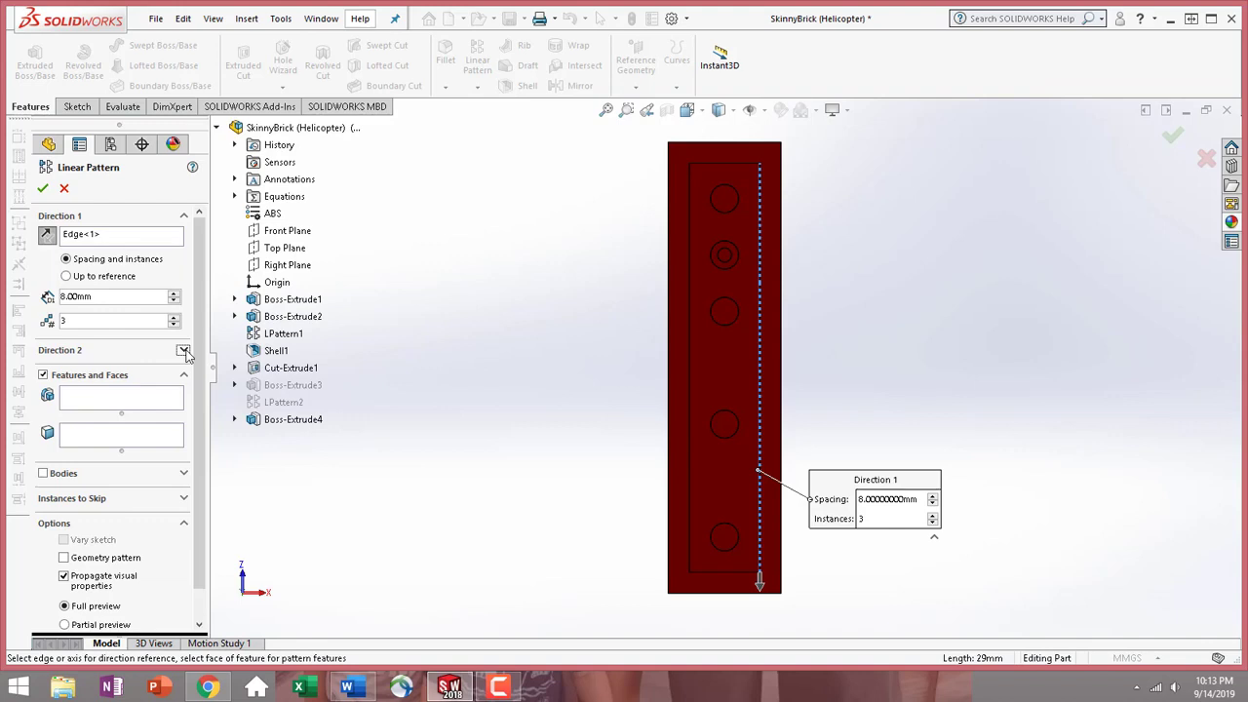
- Pattern the hollow post Boss-Extrude4 with 3 instances spaced 8 mm apart, and save the part
{"action": "left_click", "coordinate": [123, 403]}
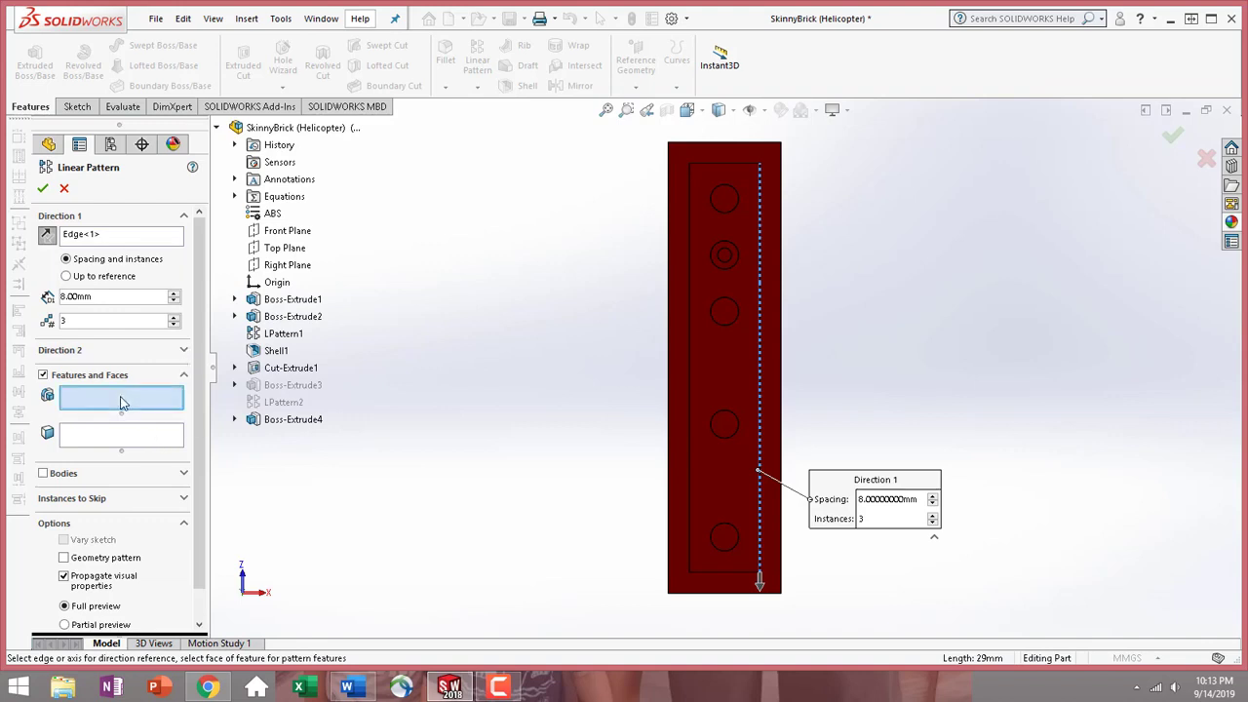
{"action": "left_click", "coordinate": [282, 419]}
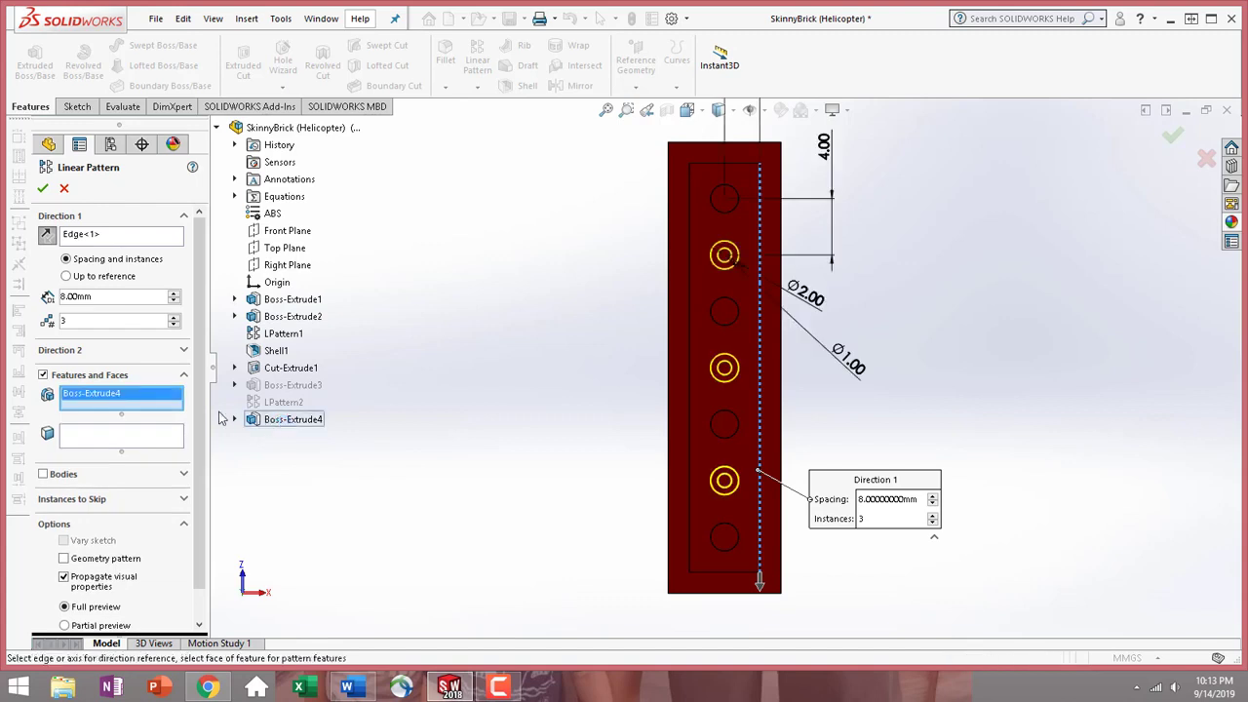
{"action": "left_click", "coordinate": [43, 191]}
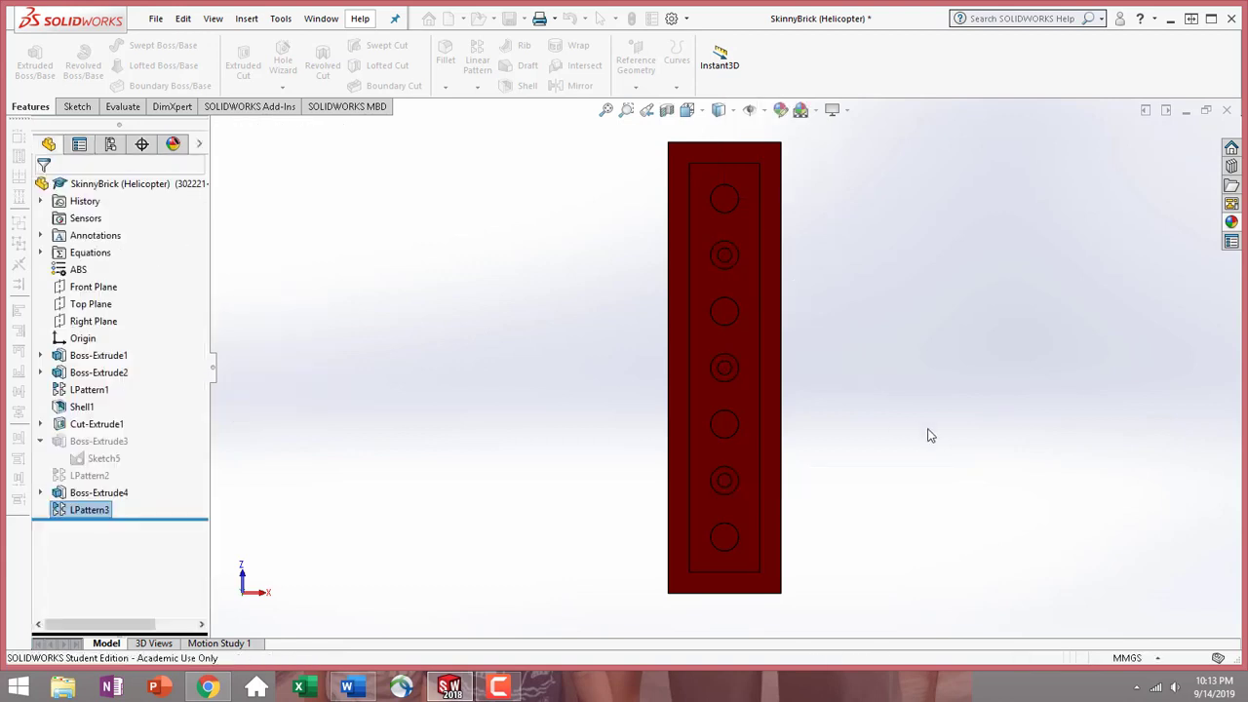
{"action": "left_click", "coordinate": [909, 435]}
{"action": "middle_click_drag", "start_coordinate": [793, 485], "coordinate": [672, 412]}
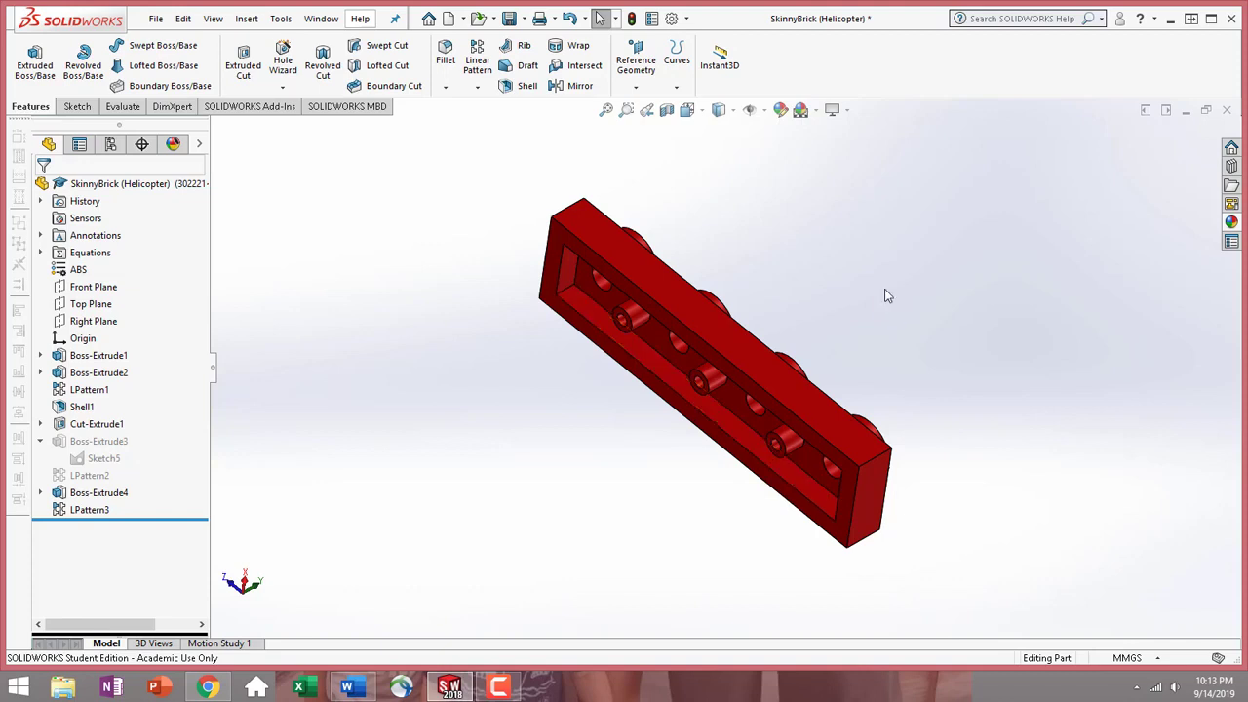
{"action": "left_click", "coordinate": [158, 21]}
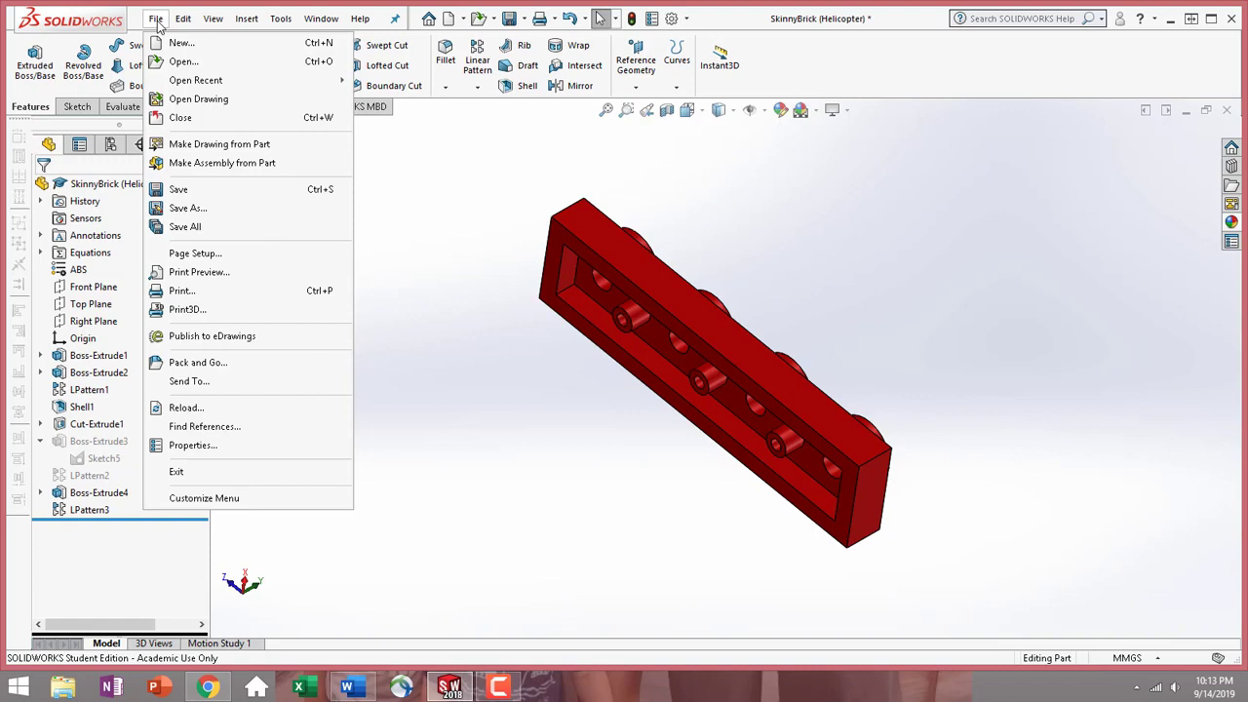
{"action": "left_click", "coordinate": [209, 194]}
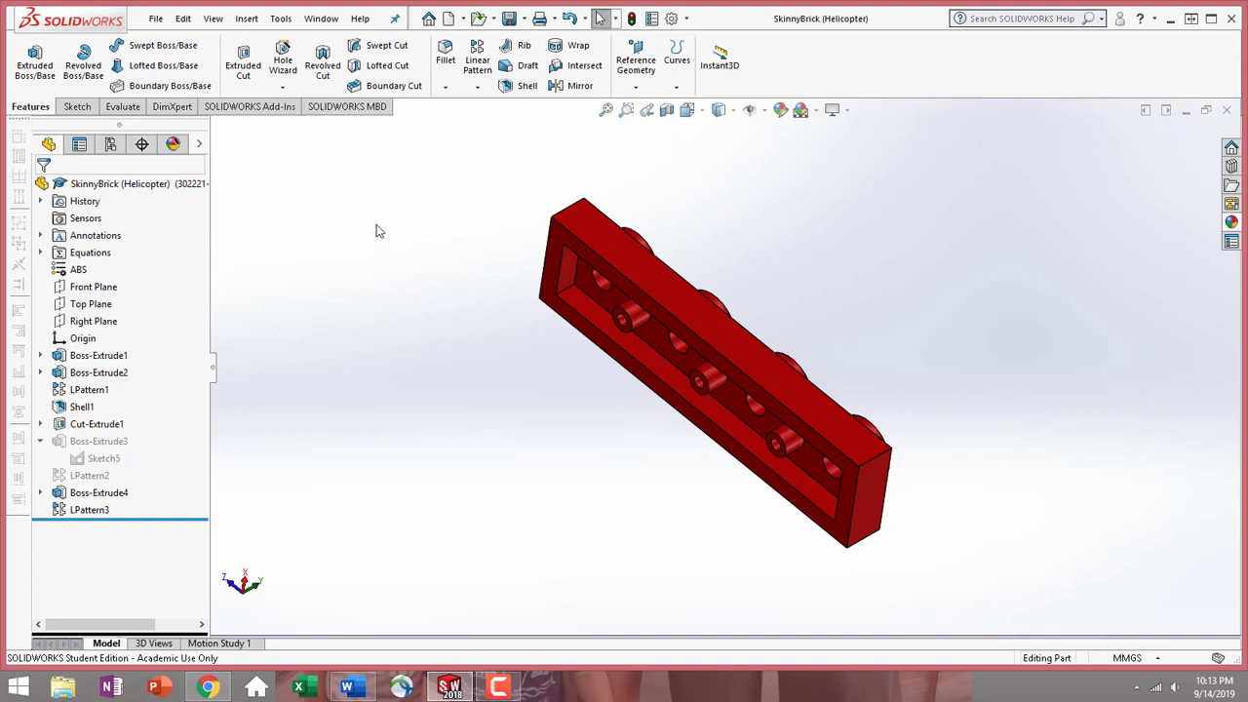
- Activate the 371021 configuration and turn the brick to show its studs
{"action": "middle_click_drag", "start_coordinate": [445, 267], "coordinate": [310, 234]}
{"action": "left_click", "coordinate": [110, 144]}
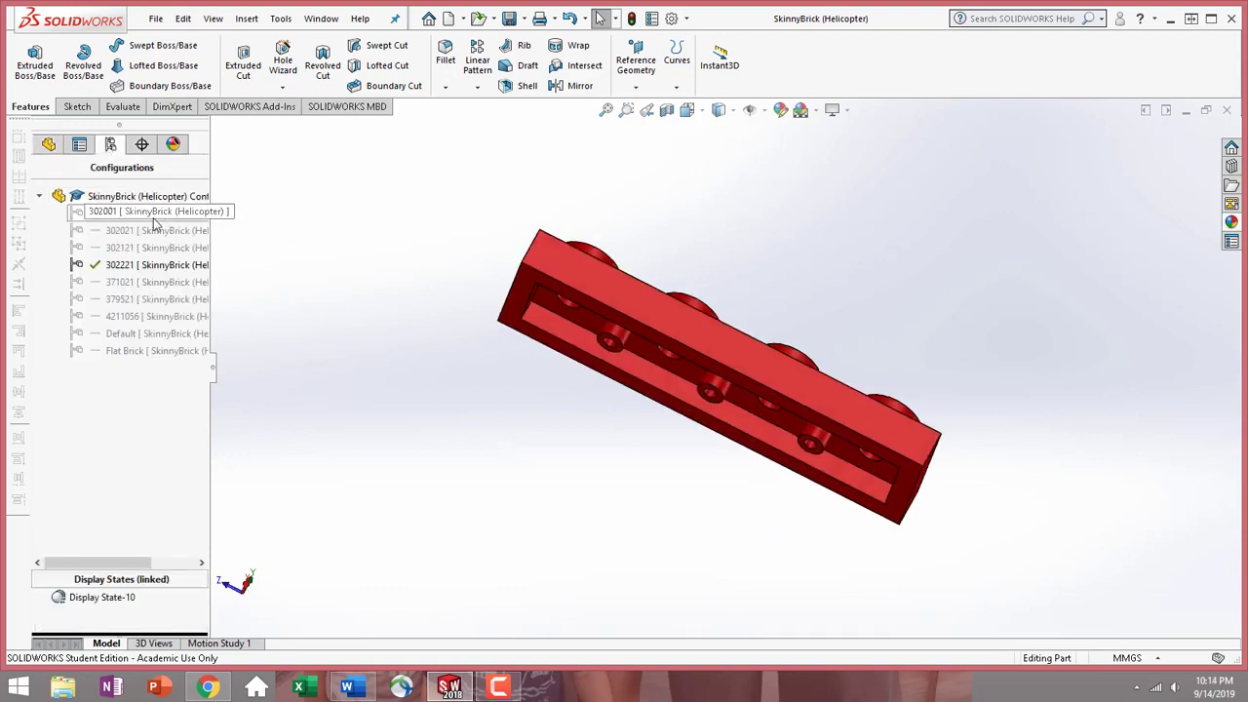
{"action": "double_click", "coordinate": [156, 281]}
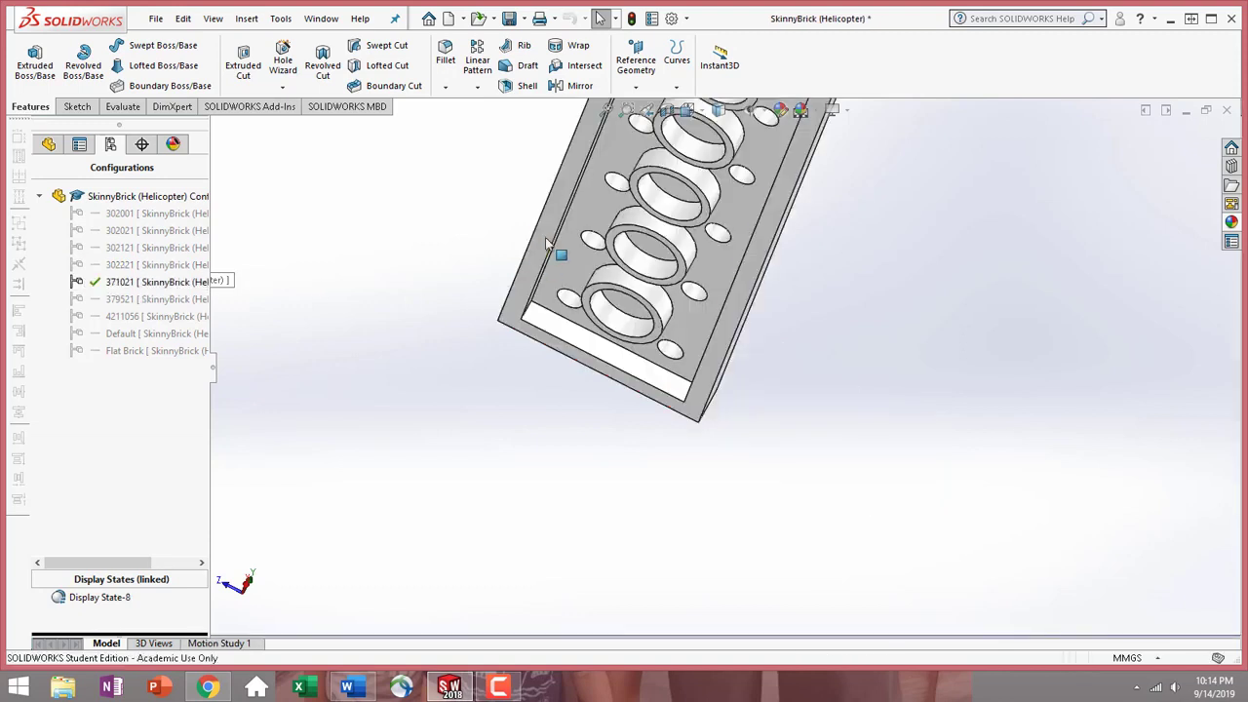
{"action": "scroll", "coordinate": [778, 352], "scroll_direction": "up", "scroll_amount": 4}
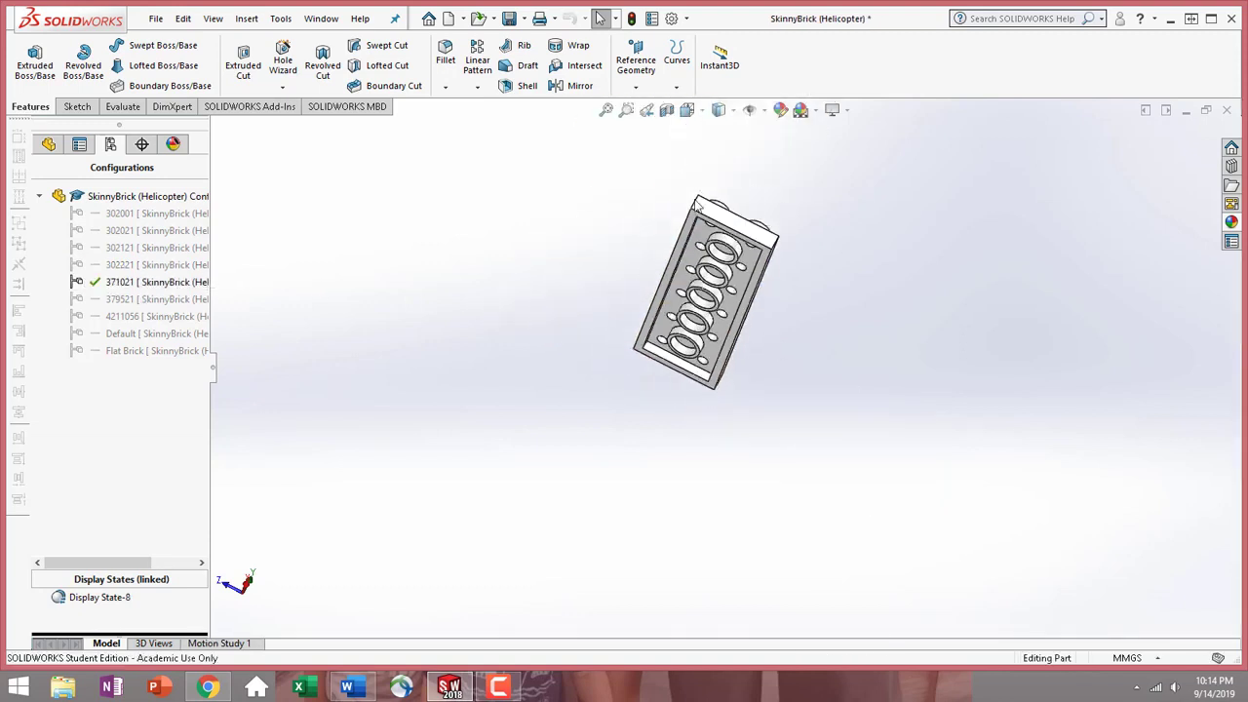
{"action": "middle_click_drag", "start_coordinate": [741, 200], "coordinate": [788, 436]}
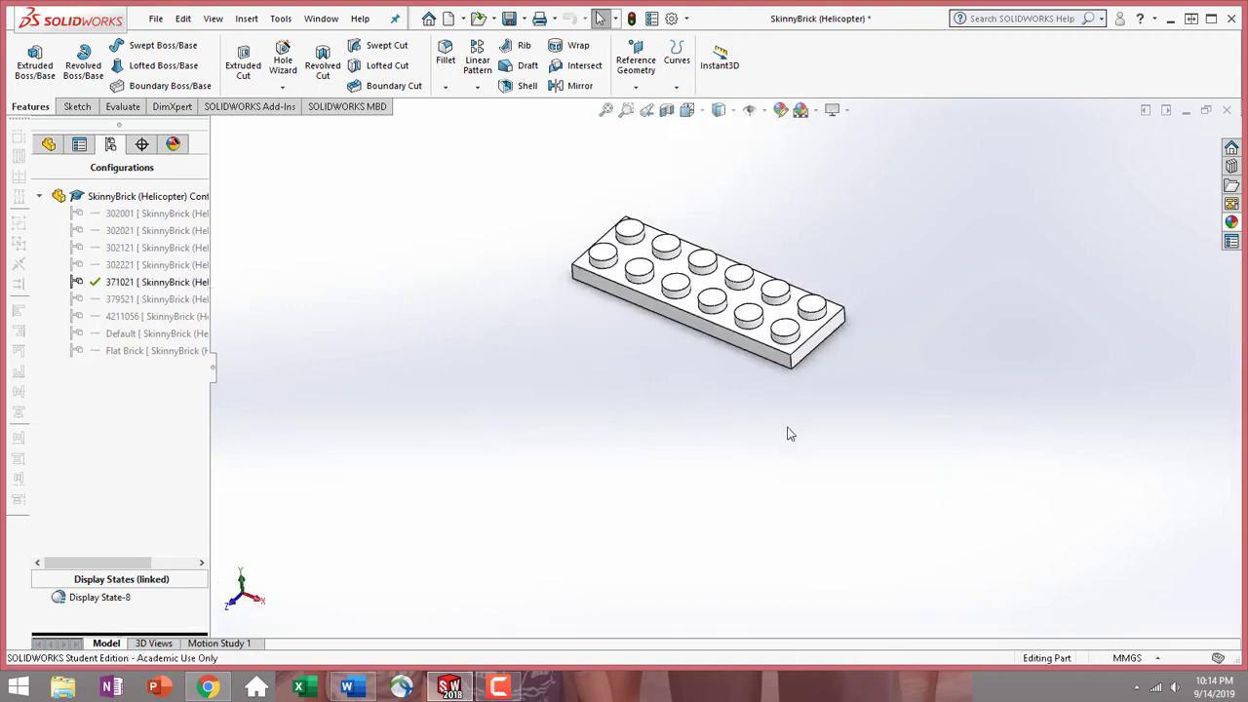
- Open the part's equations and set the Length global variable to 2 for the 302221 configuration only
{"action": "left_click", "coordinate": [49, 144]}
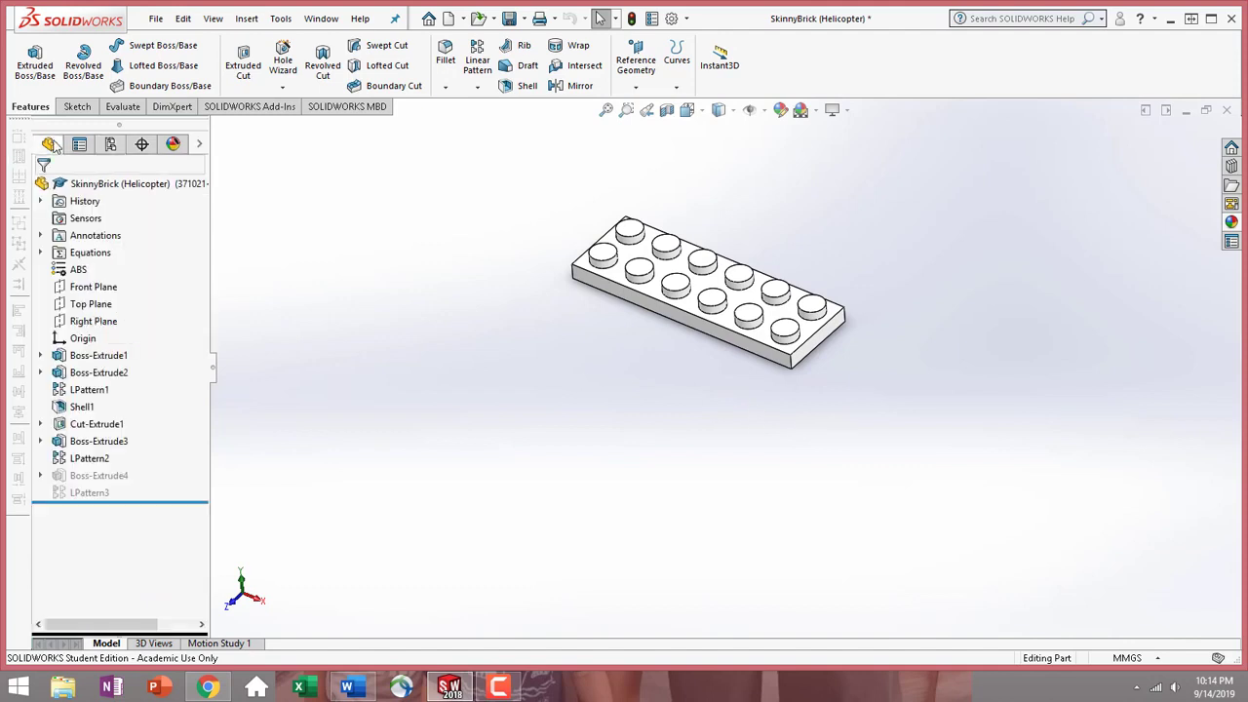
{"action": "right_click", "coordinate": [98, 254]}
{"action": "left_click", "coordinate": [147, 259]}
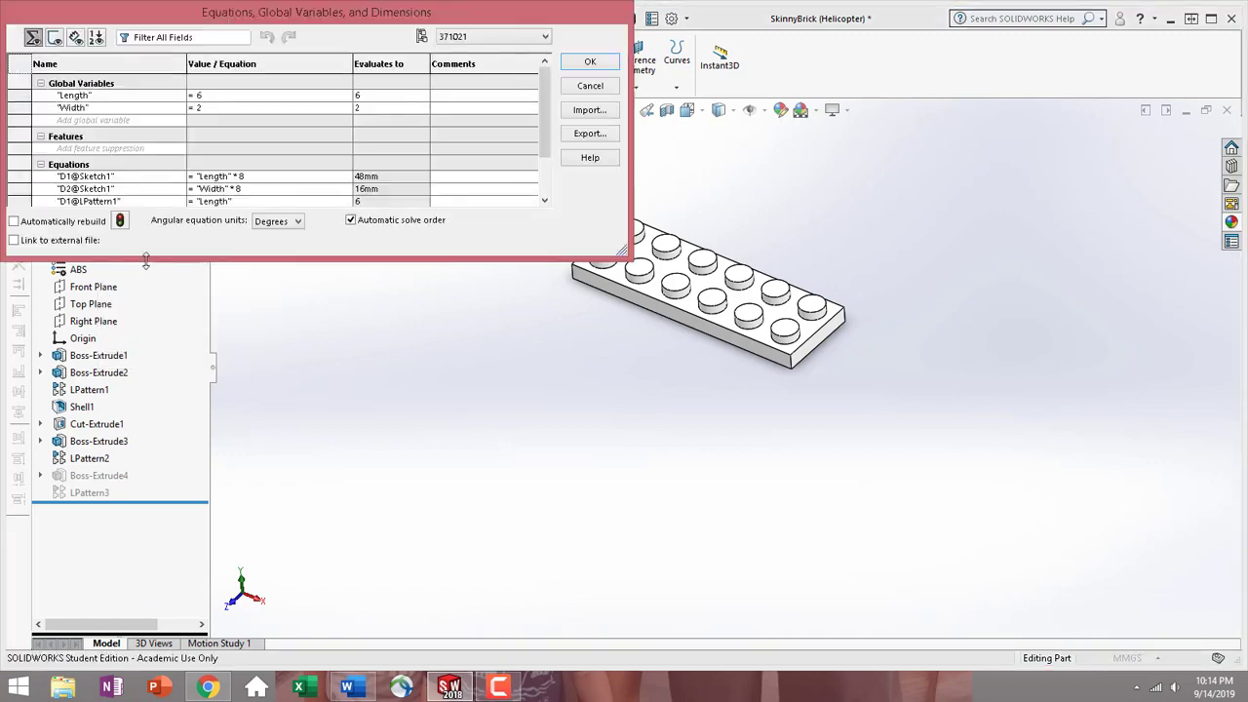
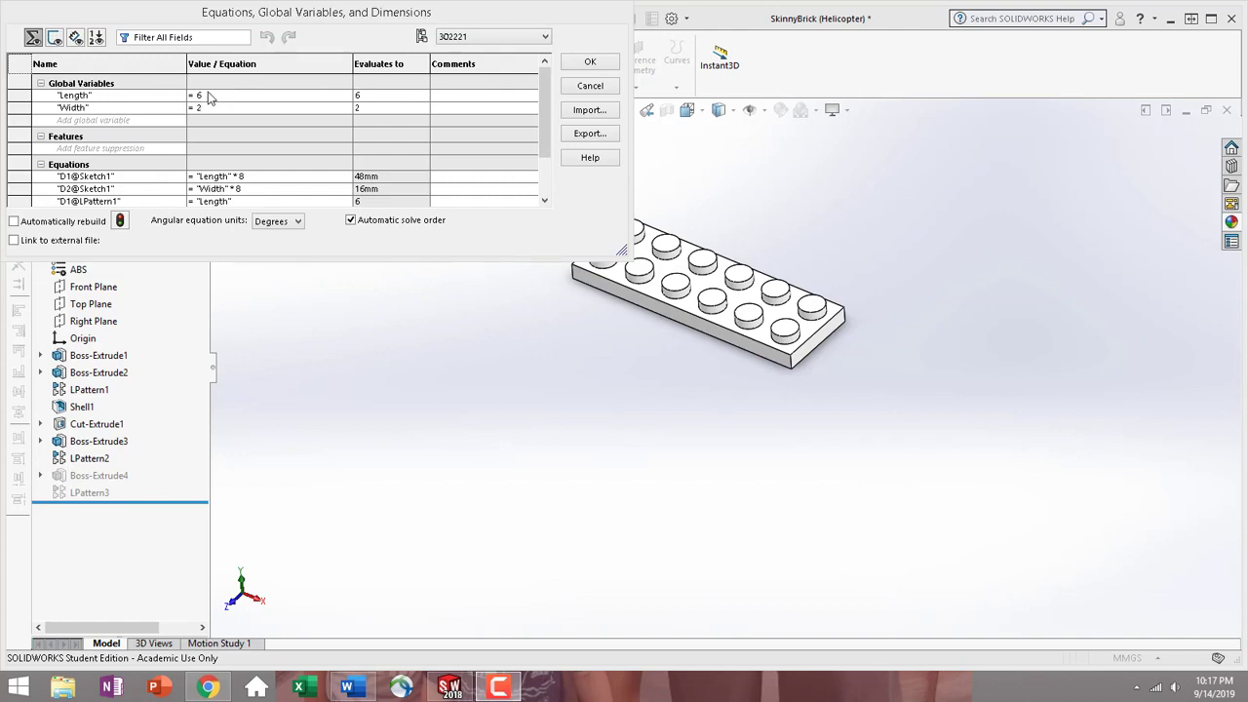
{"action": "left_click", "coordinate": [210, 95]}
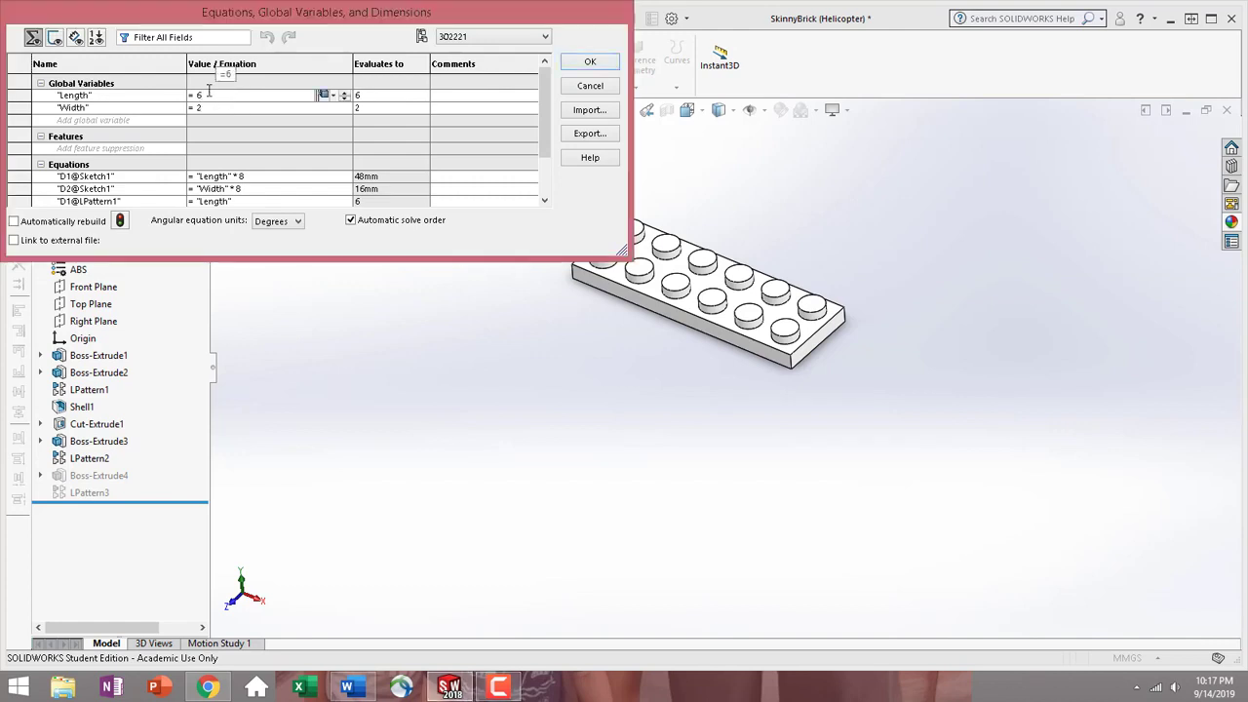
{"action": "key", "text": "BackSpace"}
{"action": "type", "text": "2"}
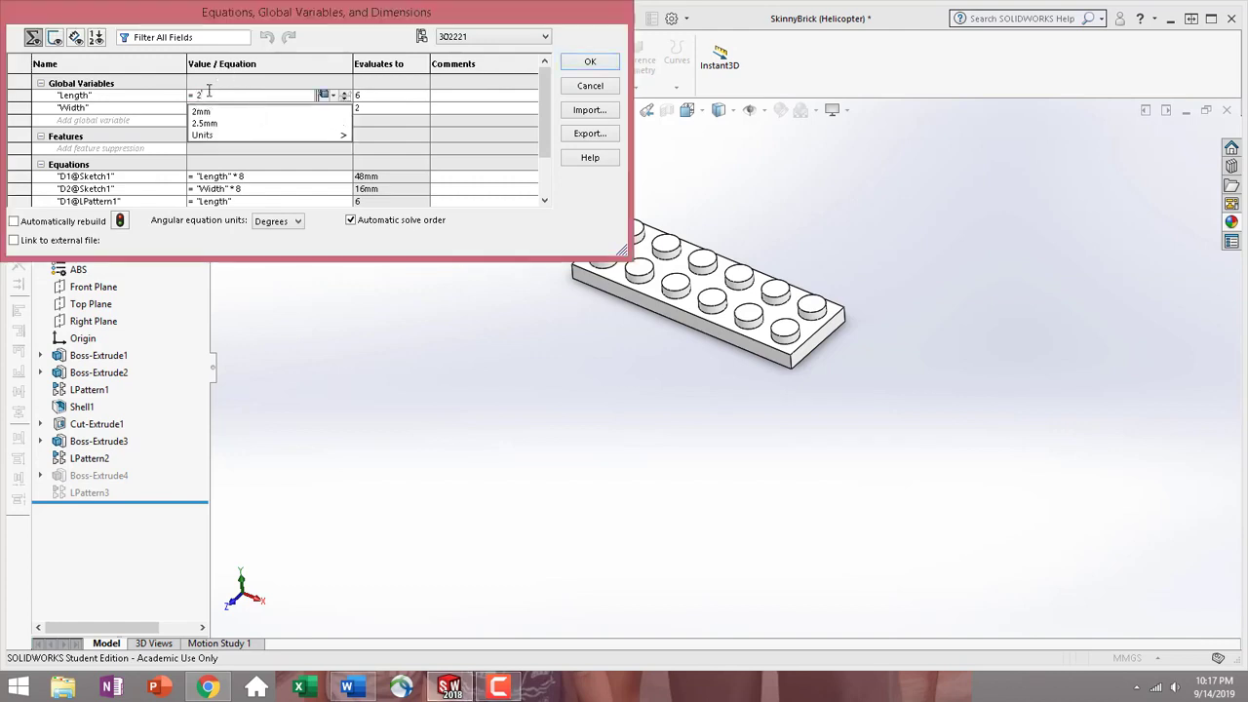
{"action": "left_click", "coordinate": [334, 96]}
{"action": "left_click", "coordinate": [349, 118]}
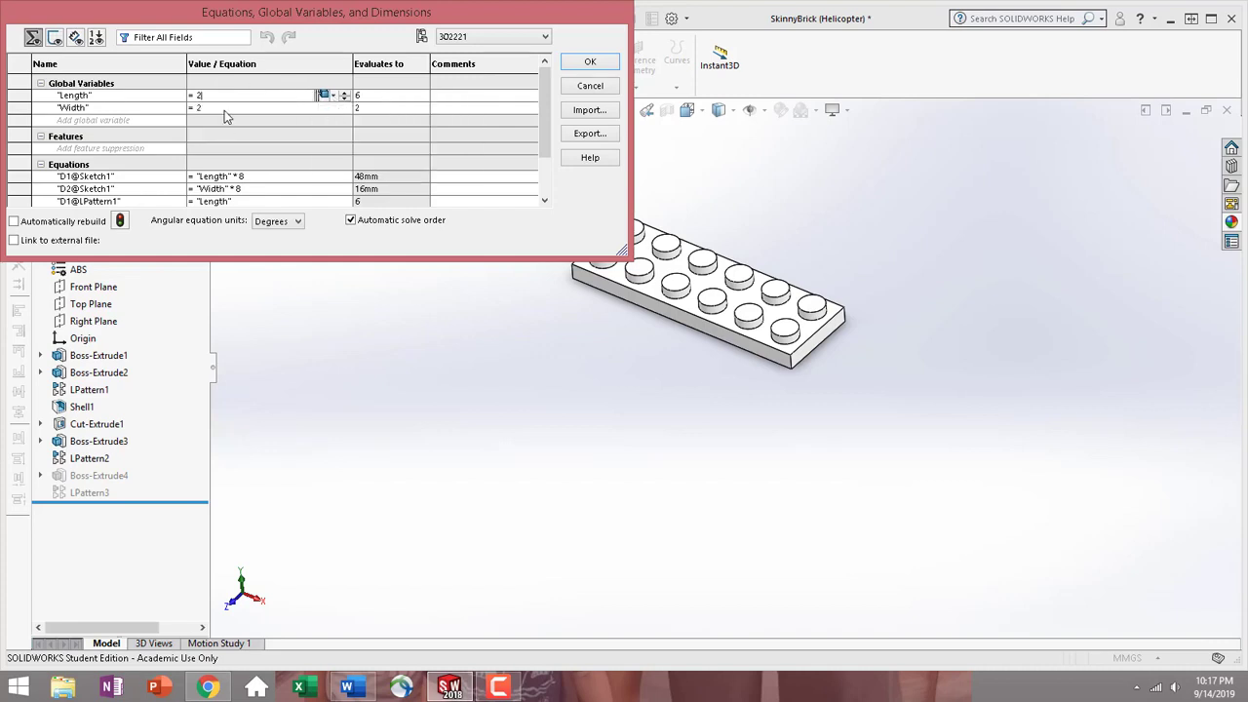
{"action": "left_click", "coordinate": [225, 110]}
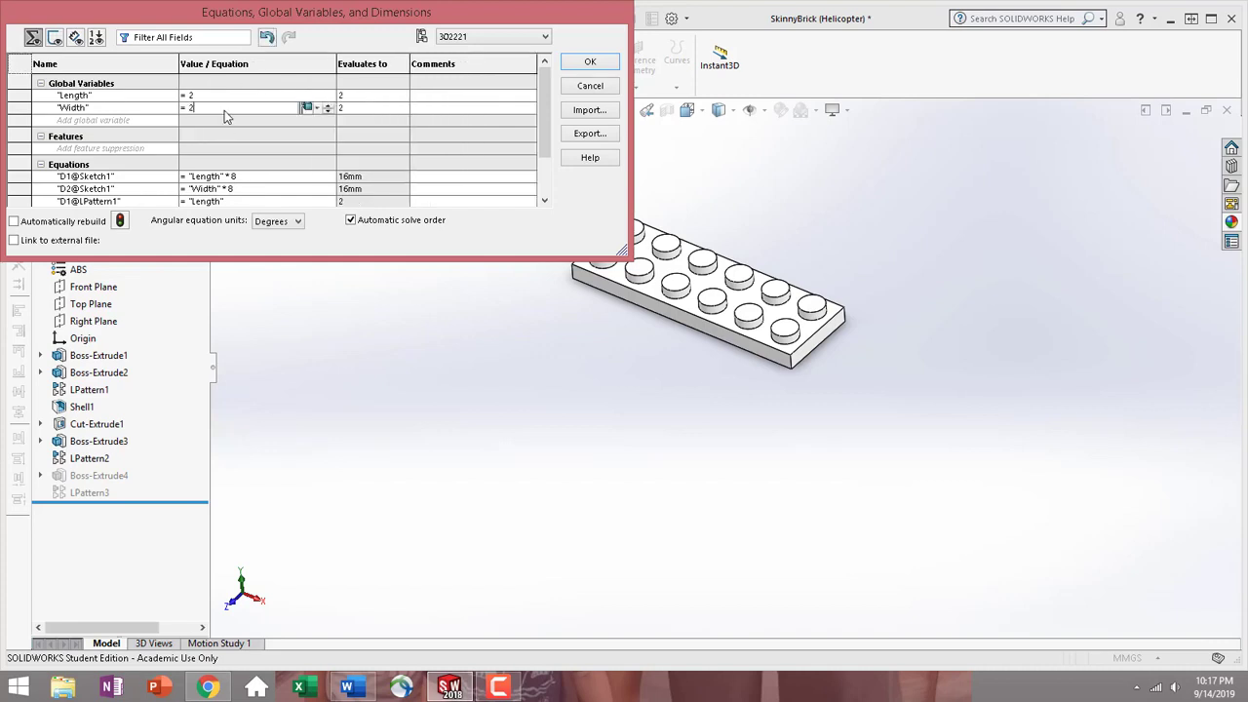
{"action": "left_click", "coordinate": [523, 36]}
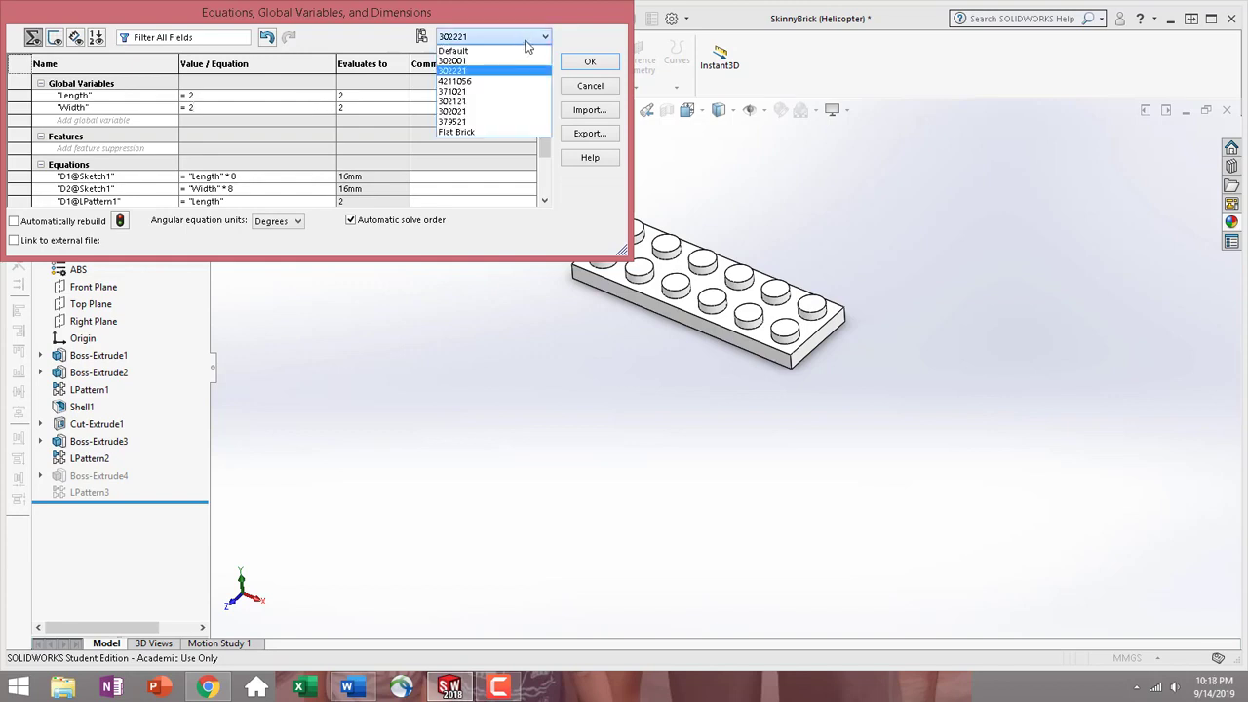
{"action": "left_click", "coordinate": [502, 97]}
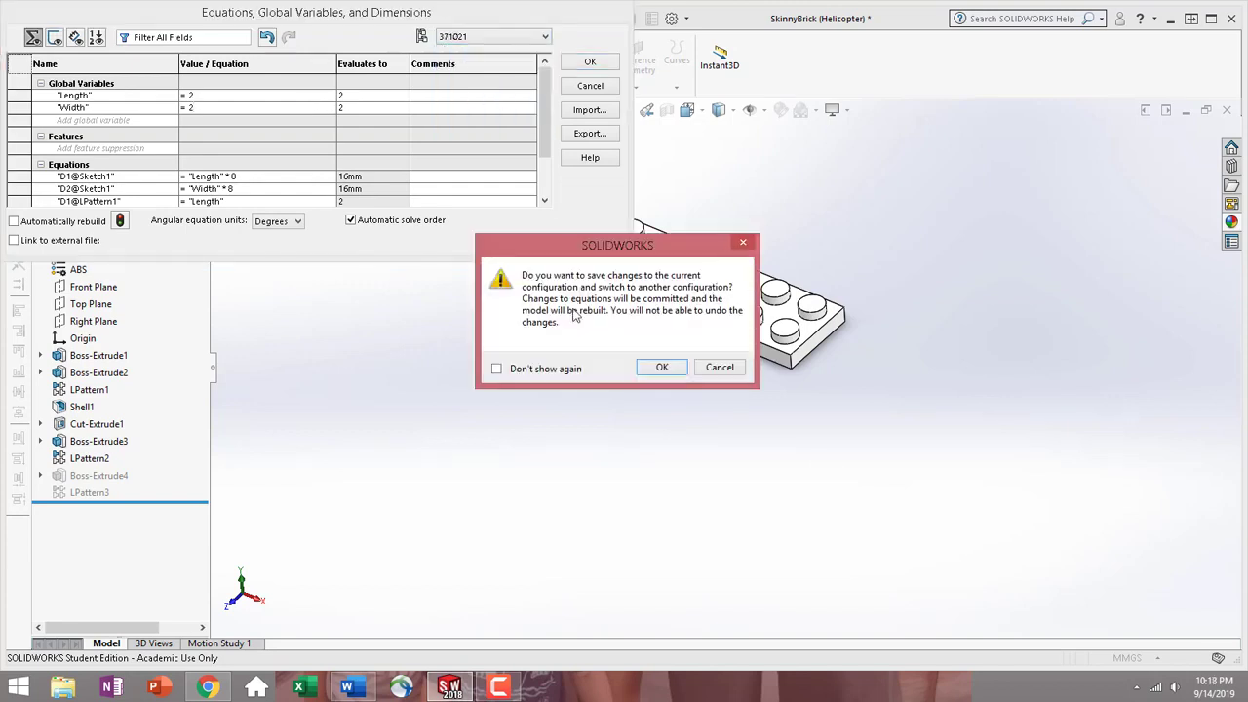
{"action": "left_click", "coordinate": [721, 367]}
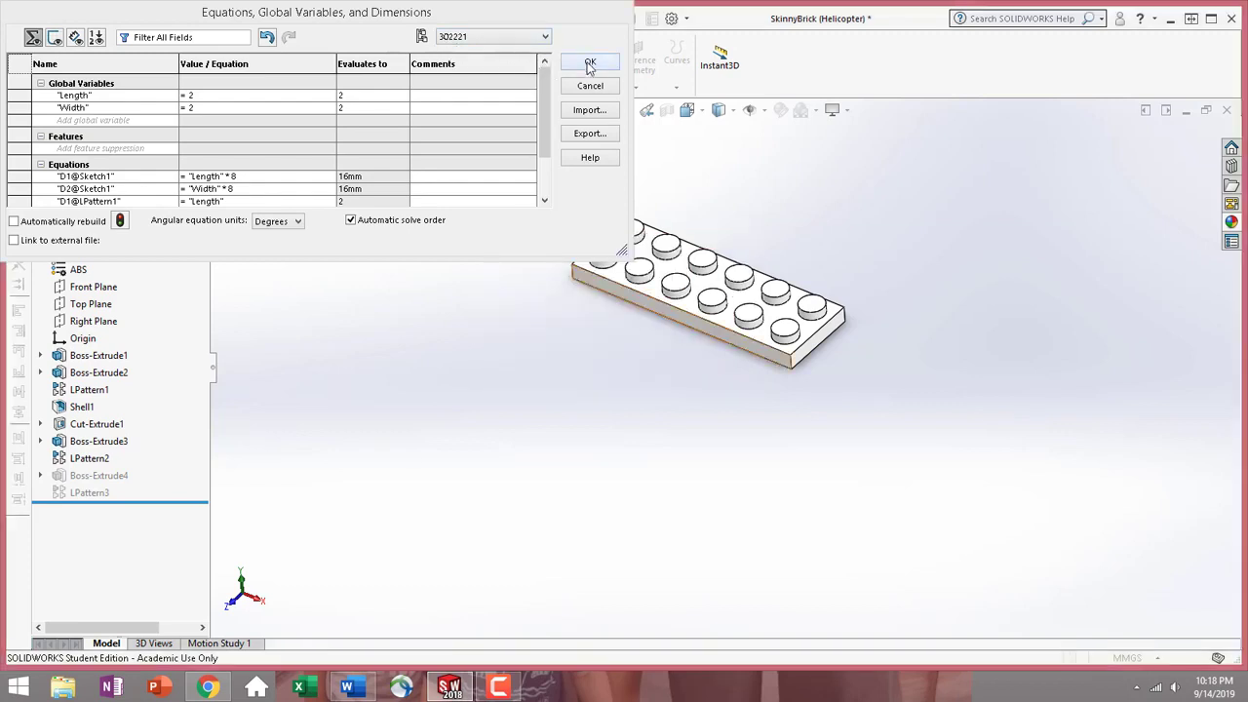
- Apply the equation changes and suppress LPattern2, the pattern of underside posts, in the 302221 configuration
{"action": "left_click", "coordinate": [590, 62]}
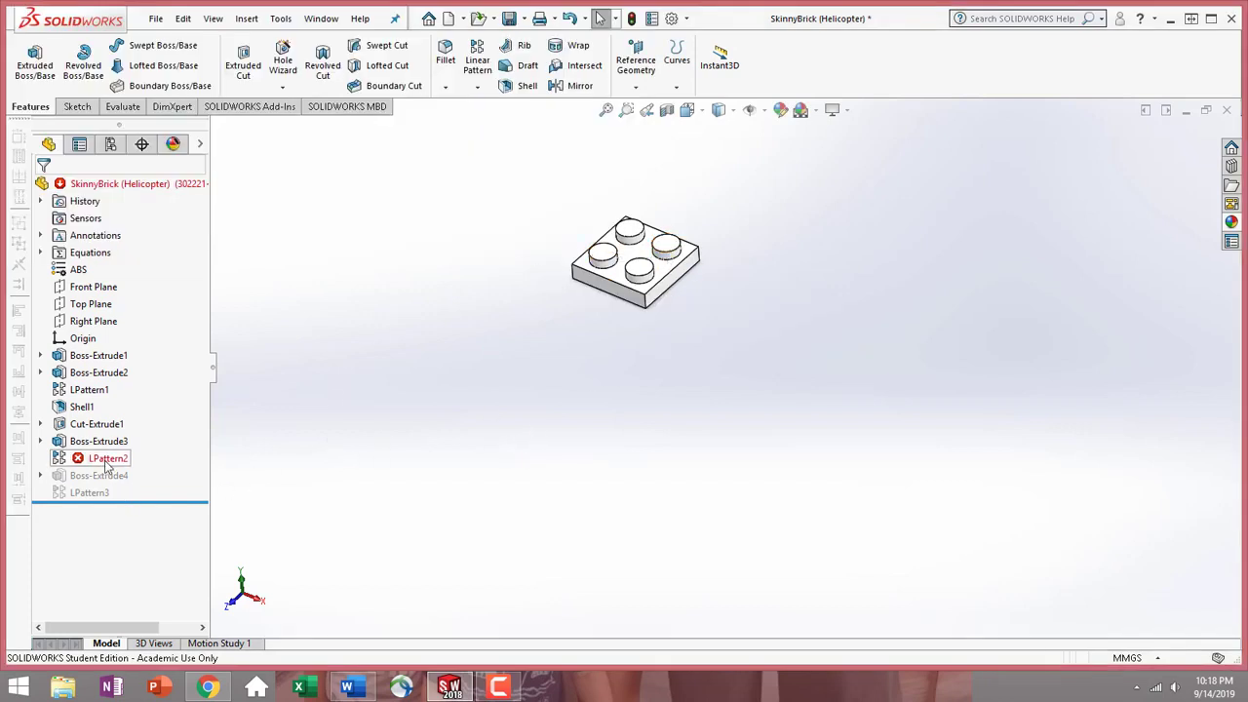
{"action": "mouse_move", "coordinate": [107, 468]}
{"action": "middle_click_drag", "start_coordinate": [621, 396], "coordinate": [521, 248]}
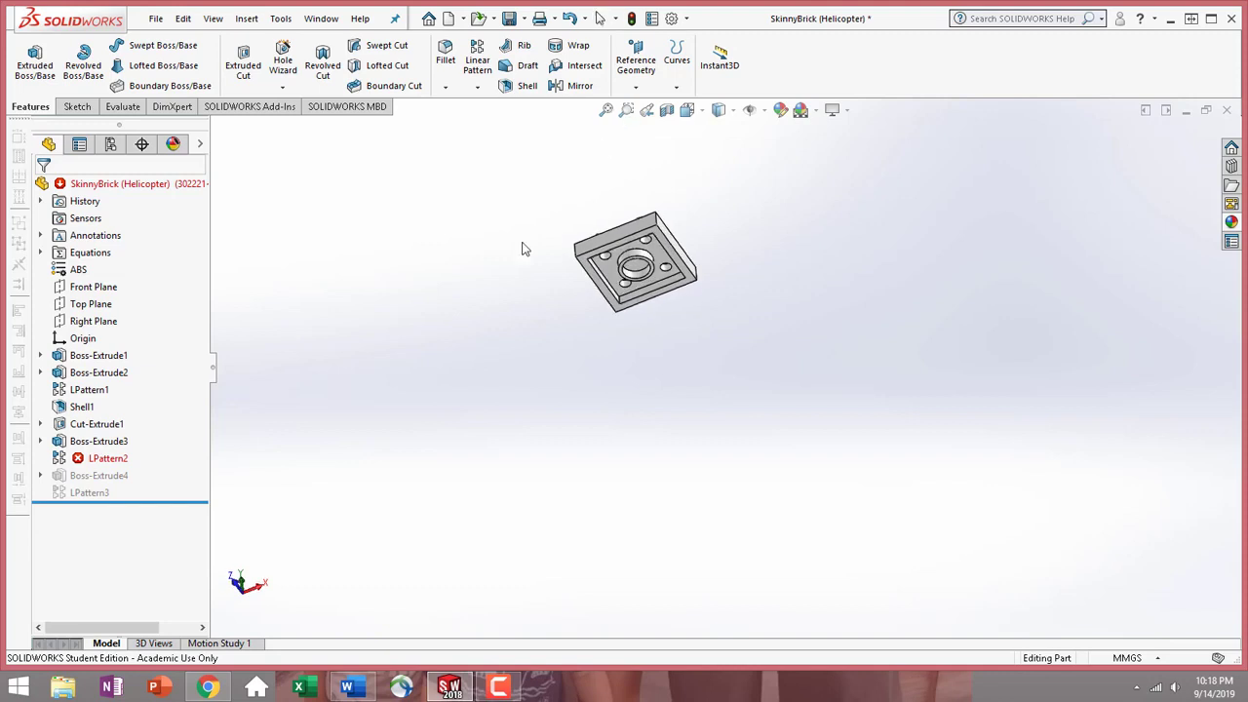
{"action": "left_click", "coordinate": [94, 464]}
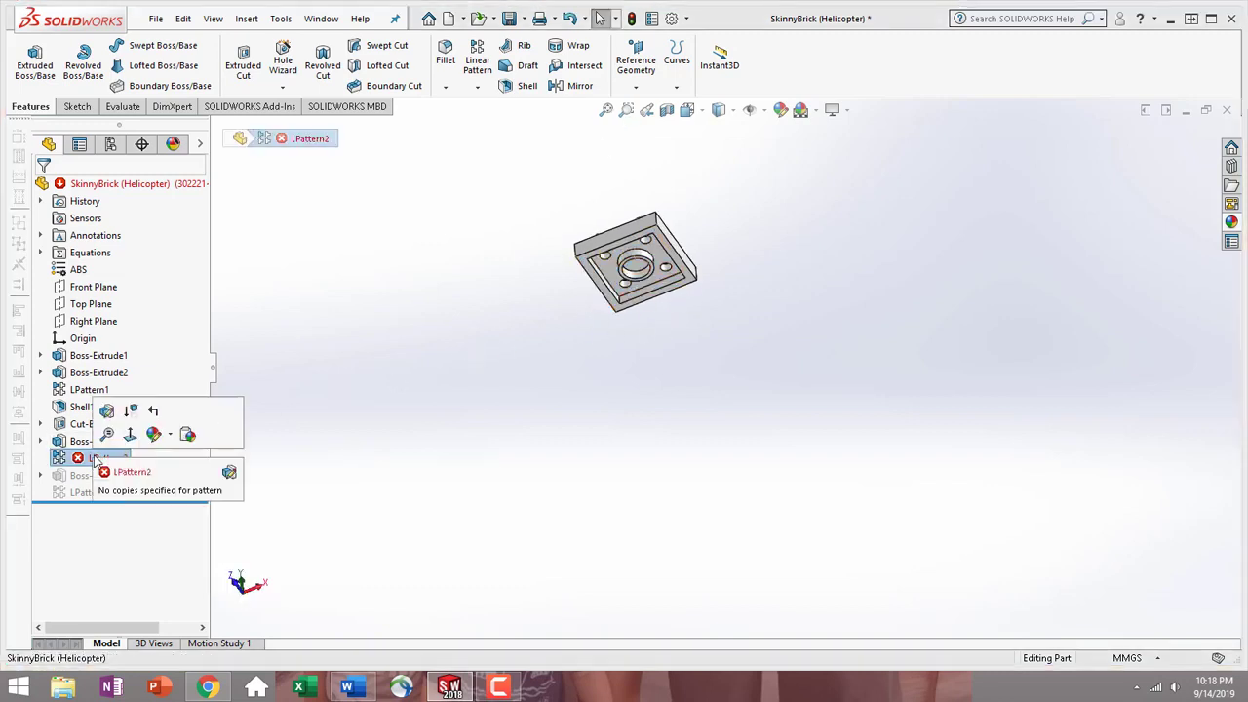
{"action": "left_click", "coordinate": [131, 411]}
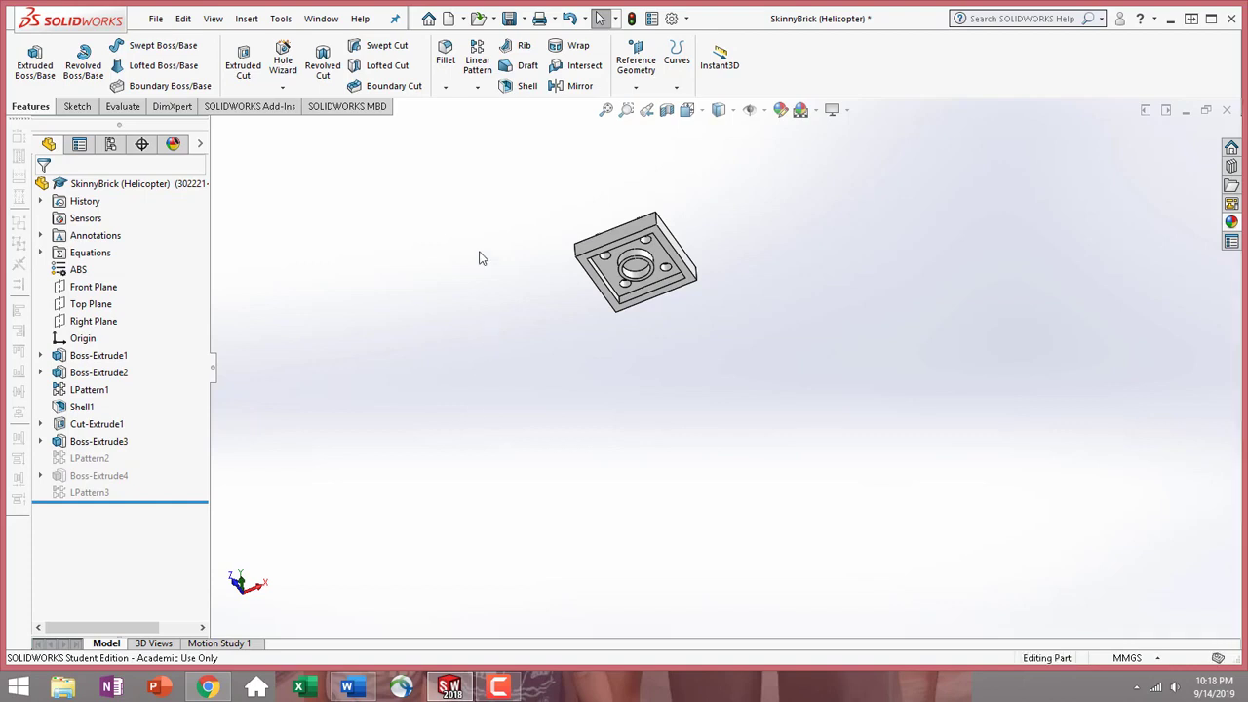
{"action": "middle_click_drag", "start_coordinate": [479, 258], "coordinate": [542, 472]}
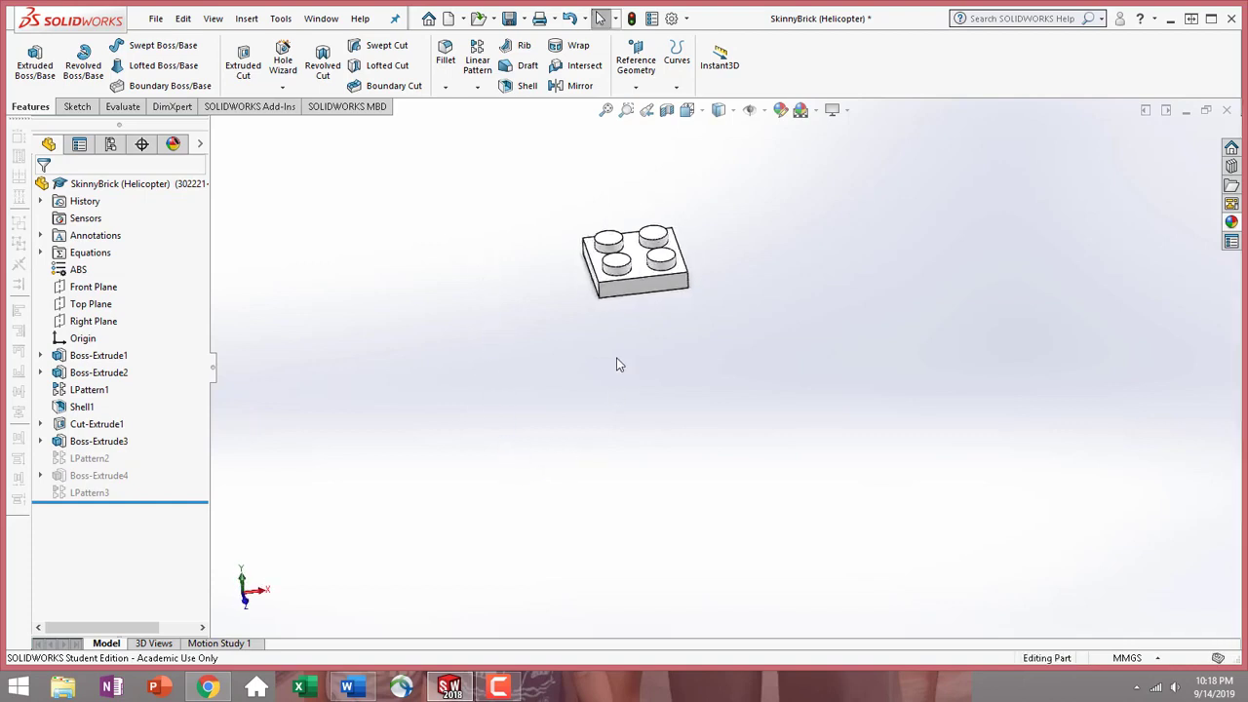
- Color the whole 2-by-2 brick red (255, 0, 0) for this display state only
{"action": "left_click", "coordinate": [643, 269]}
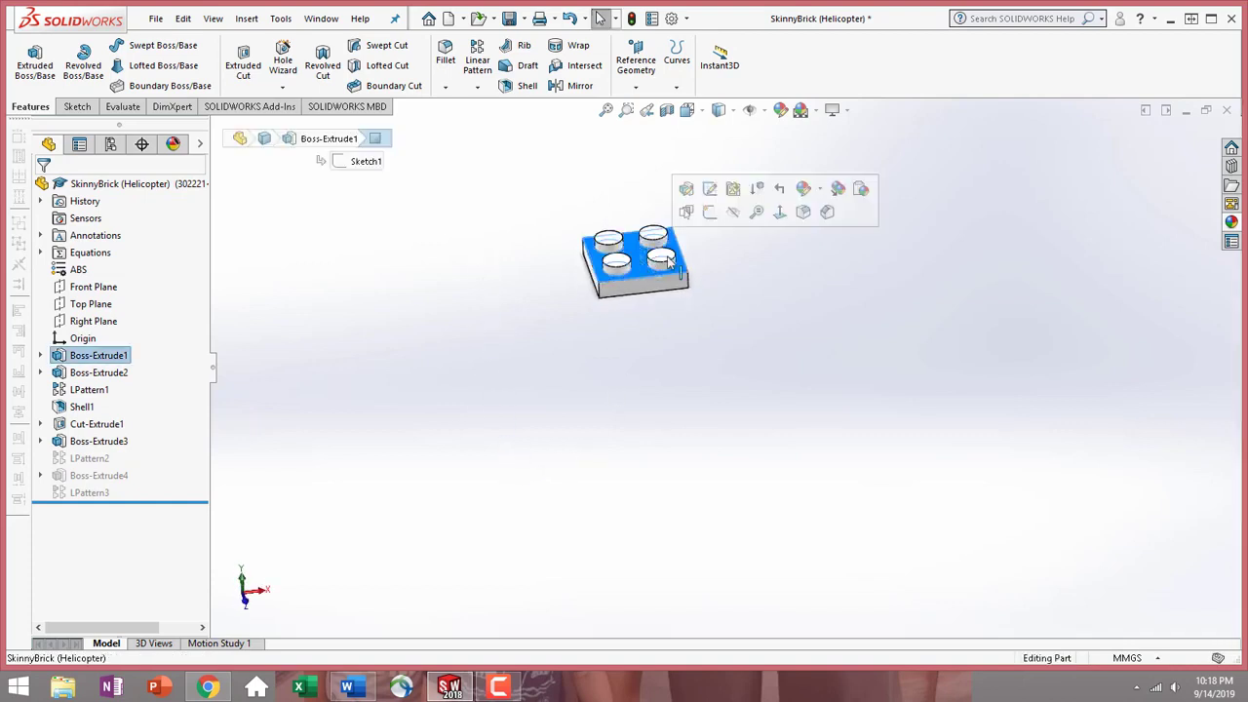
{"action": "left_click", "coordinate": [804, 192]}
{"action": "left_click", "coordinate": [839, 277]}
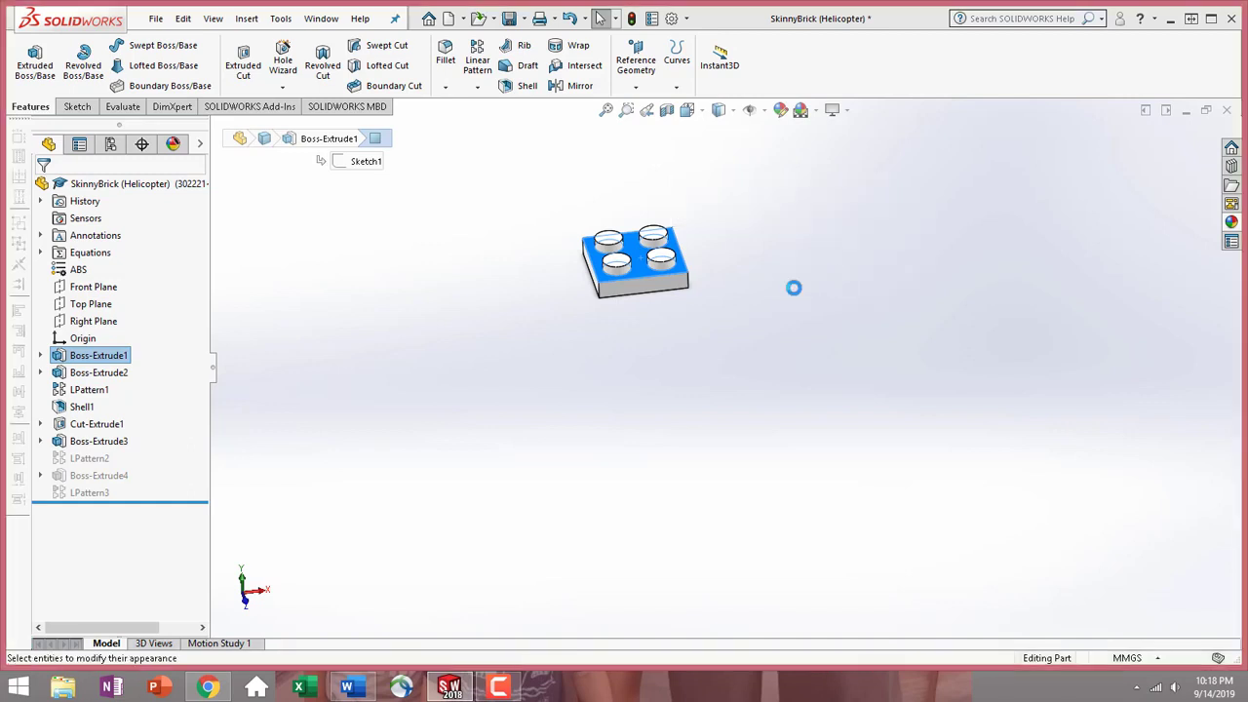
{"action": "left_click", "coordinate": [86, 518]}
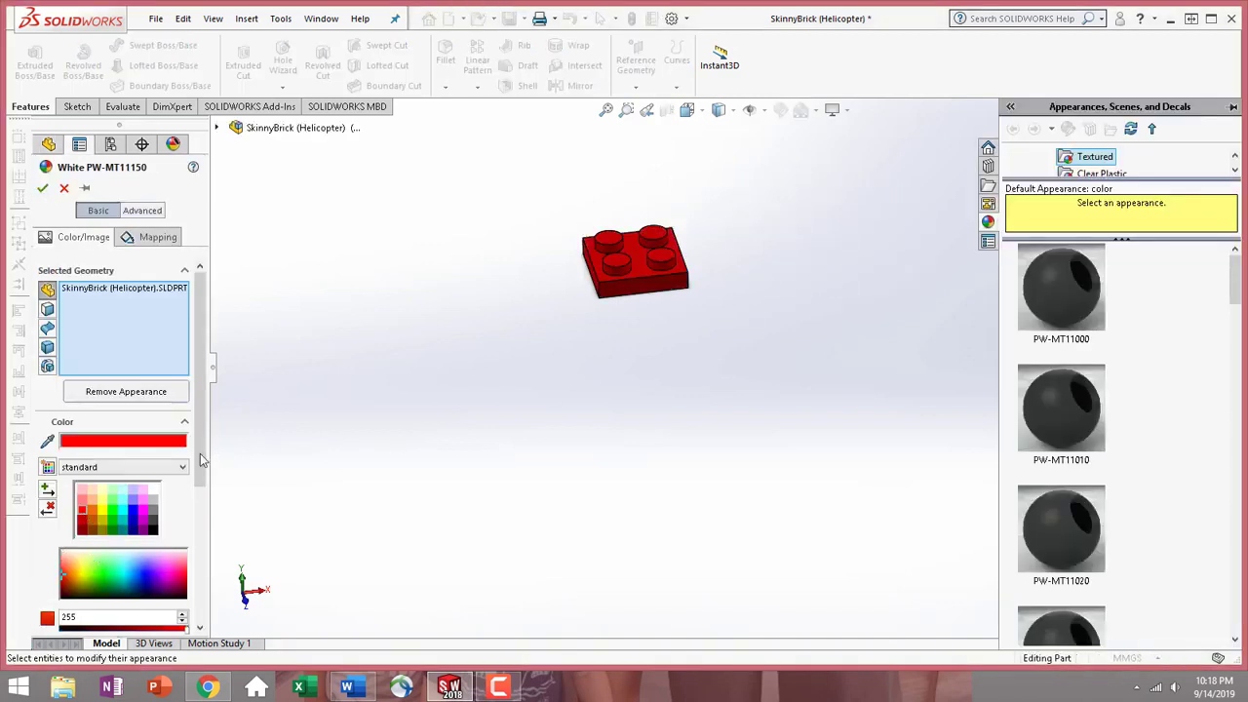
{"action": "scroll", "coordinate": [198, 582], "scroll_direction": "down", "scroll_amount": 3}
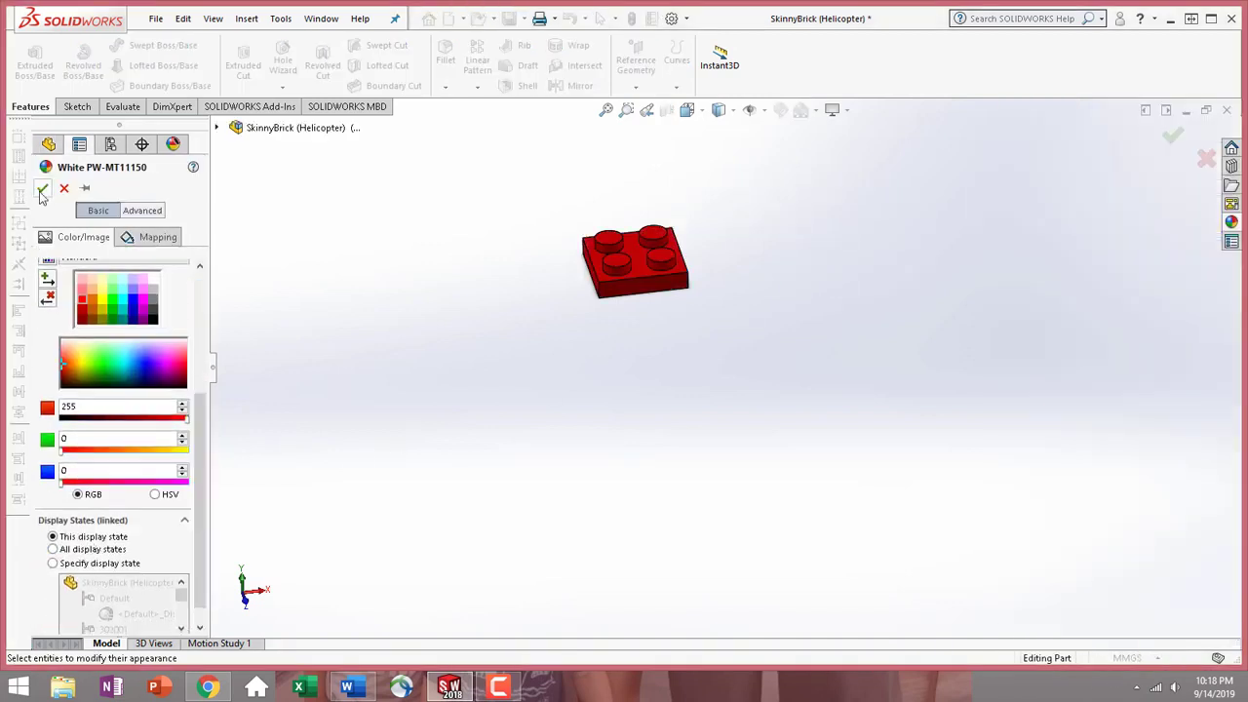
{"action": "key", "text": "Return"}
- Activate the 4211056 configuration and set its Width global variable to 1
{"action": "left_click", "coordinate": [110, 144]}
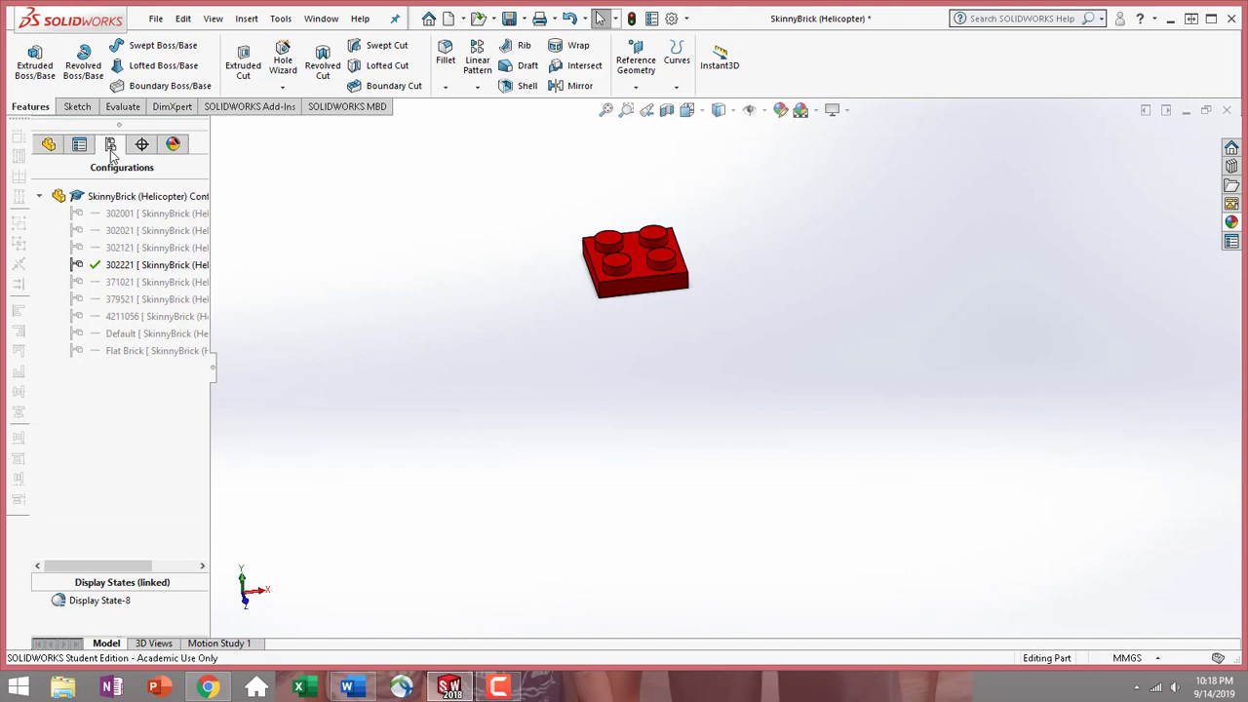
{"action": "double_click", "coordinate": [137, 315]}
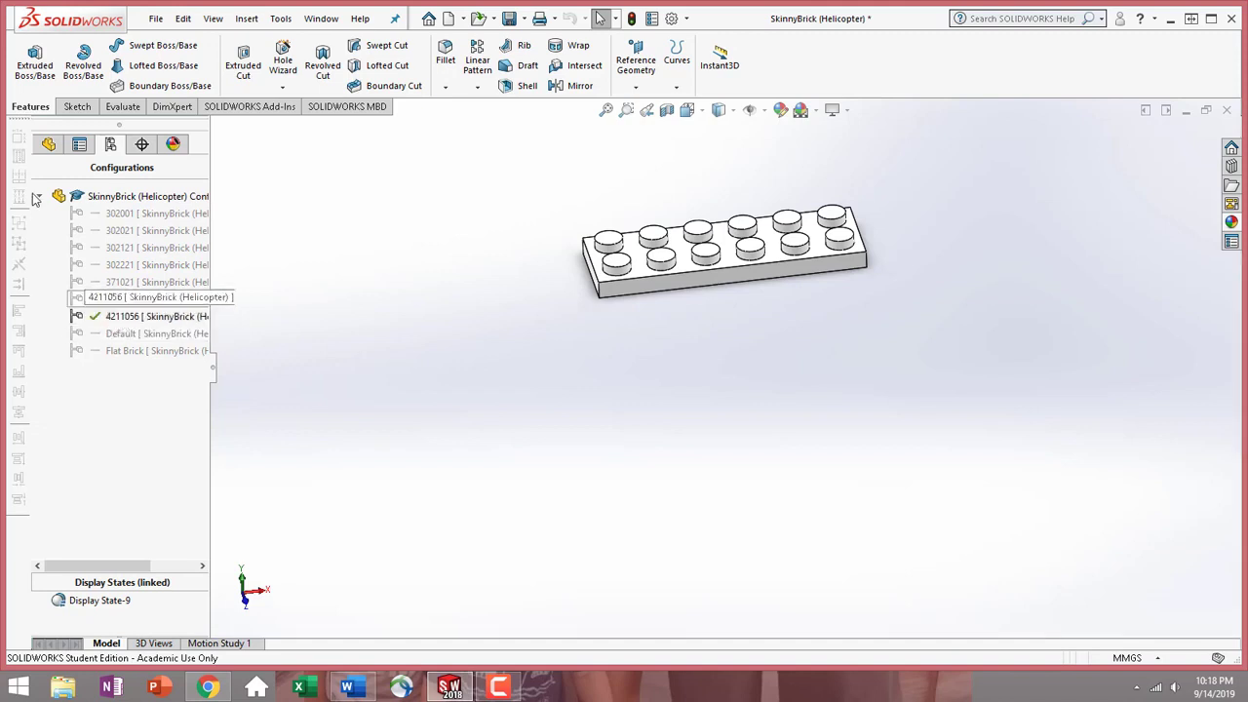
{"action": "left_click", "coordinate": [49, 144]}
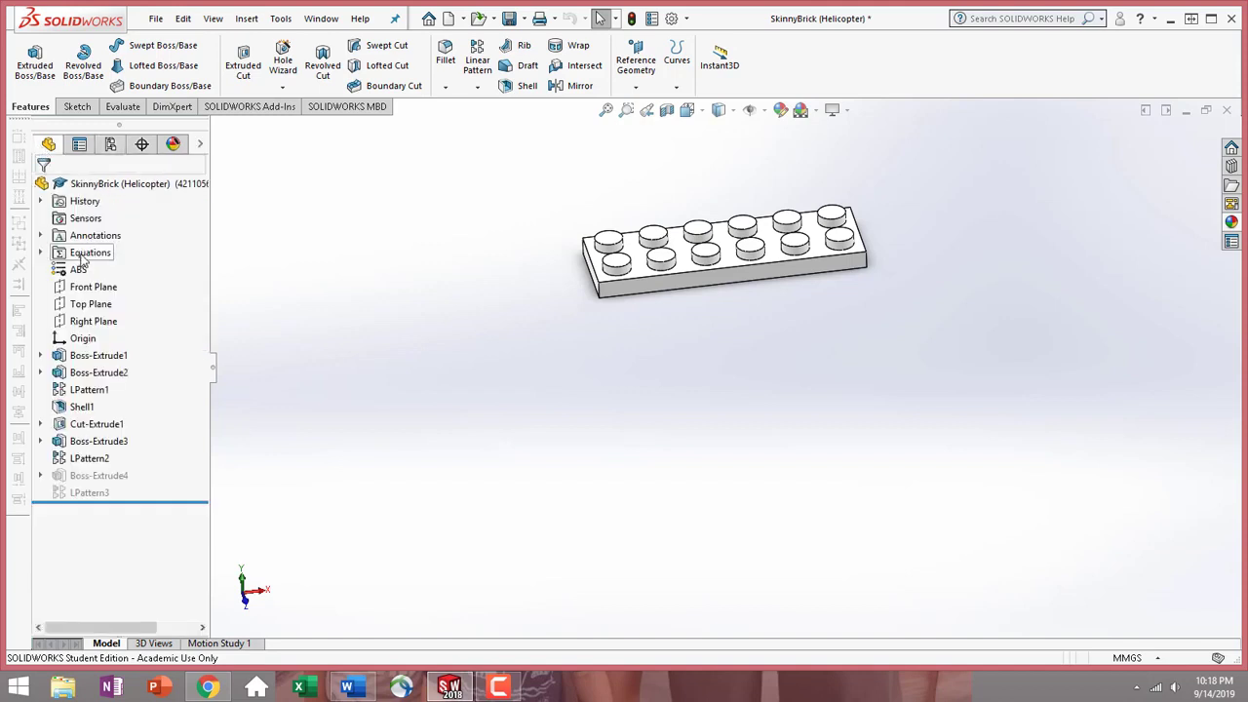
{"action": "right_click", "coordinate": [79, 254]}
{"action": "left_click", "coordinate": [156, 263]}
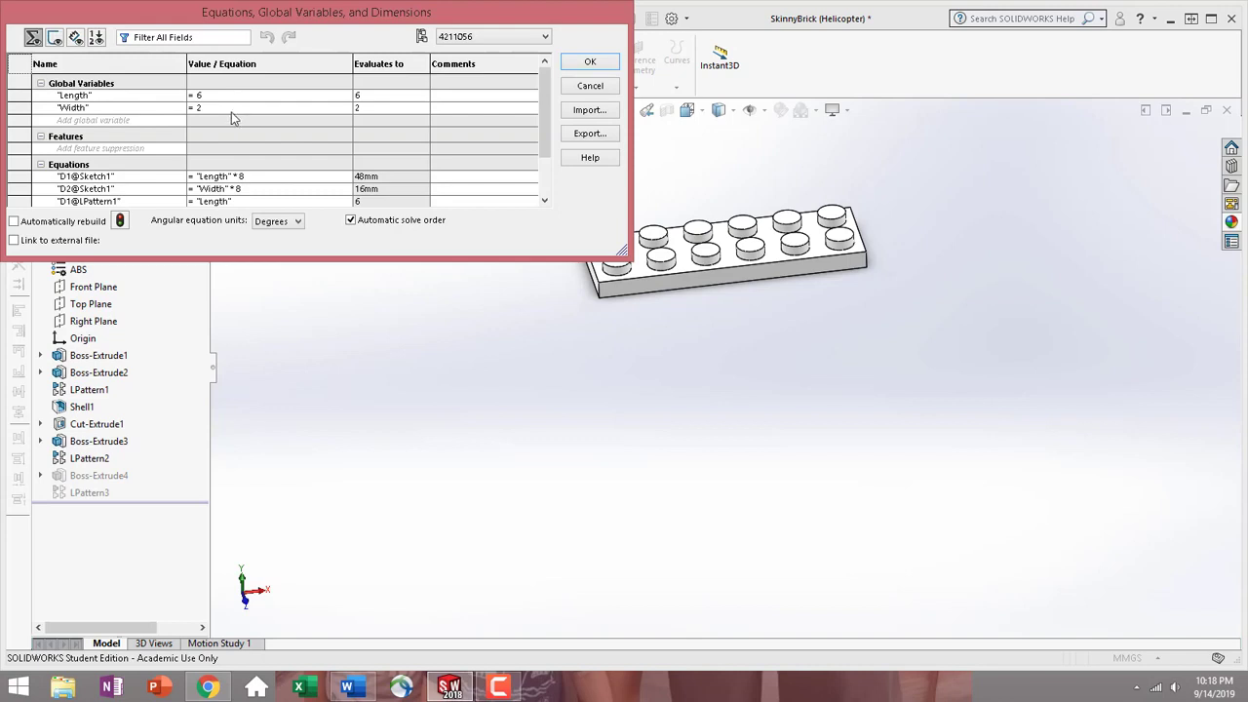
{"action": "left_click", "coordinate": [231, 110]}
{"action": "key", "text": "BackSpace"}
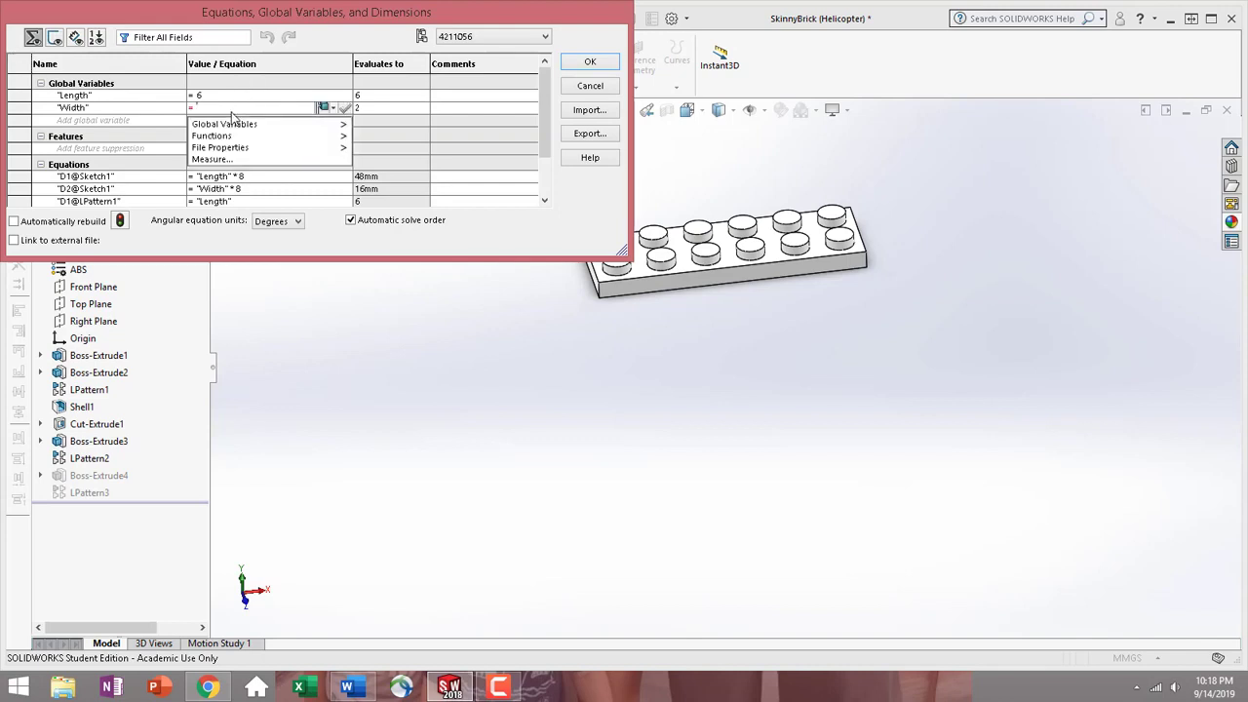
{"action": "type", "text": "1"}
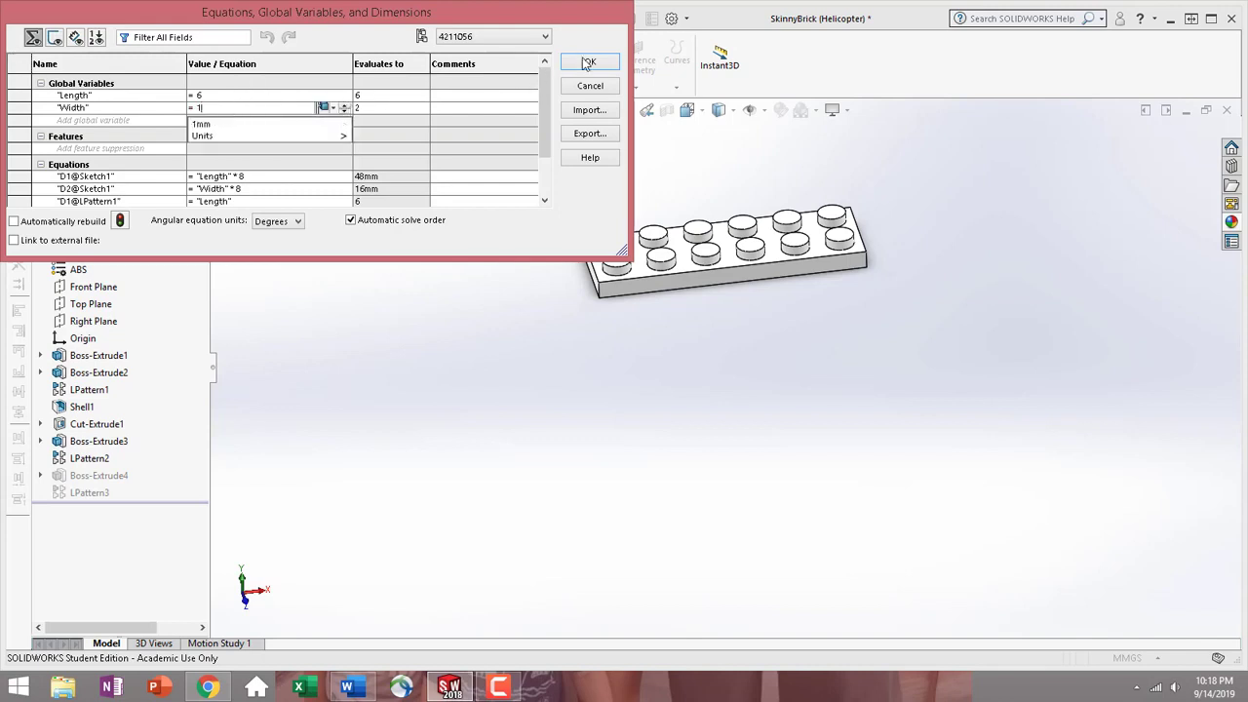
{"action": "left_click", "coordinate": [588, 62]}
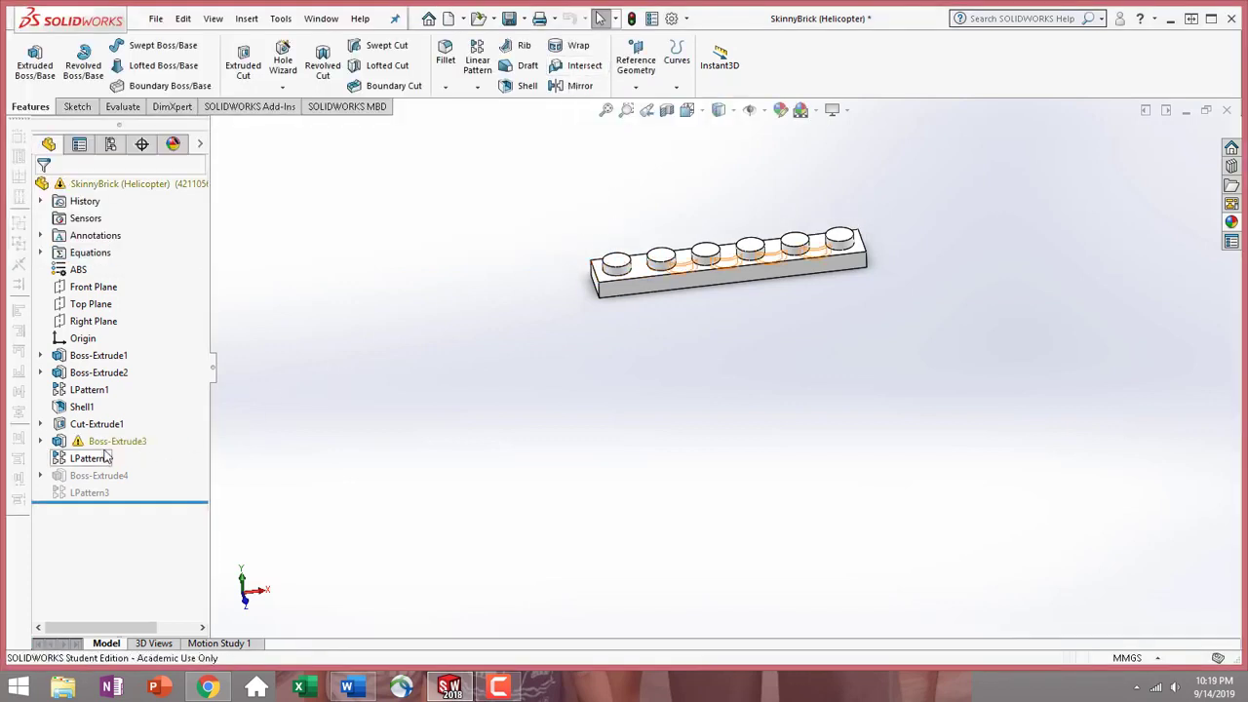
- Turn the brick to its underside and suppress LPattern2, the pattern of underside posts, in the 4211056 configuration
{"action": "middle_click_drag", "start_coordinate": [734, 314], "coordinate": [789, 273]}
{"action": "scroll", "coordinate": [790, 273], "scroll_direction": "down", "scroll_amount": 3}
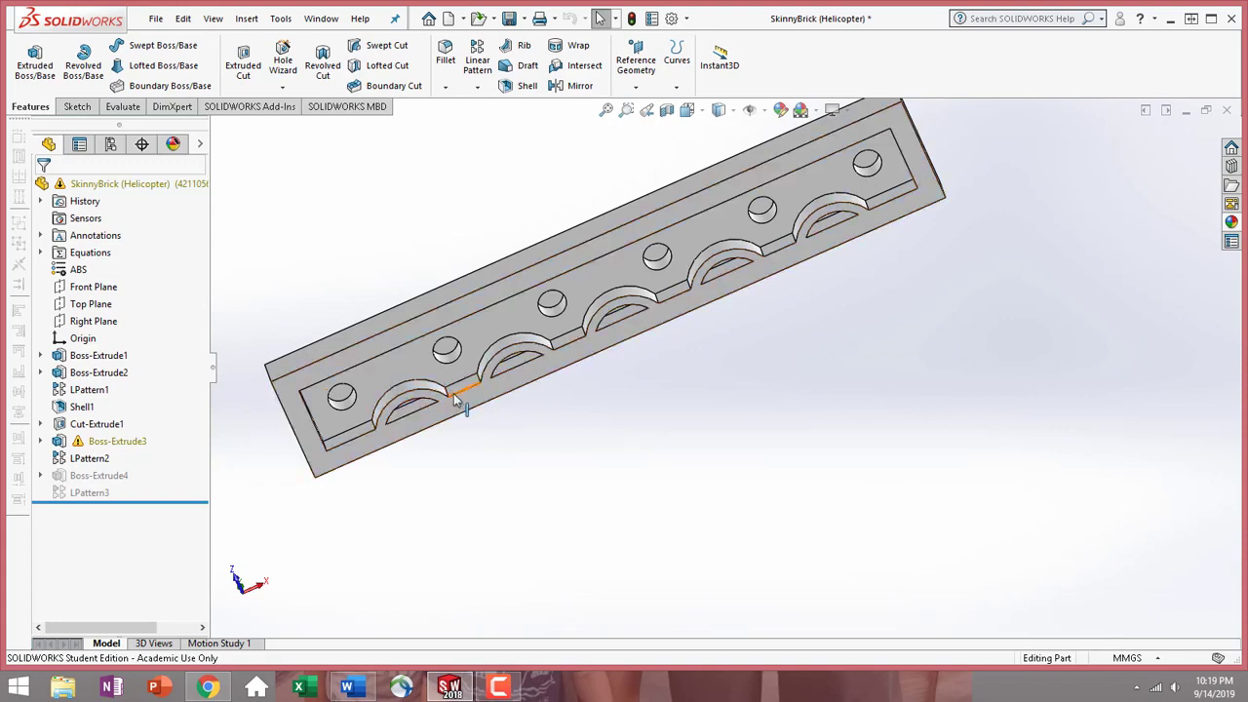
{"action": "left_click", "coordinate": [91, 460]}
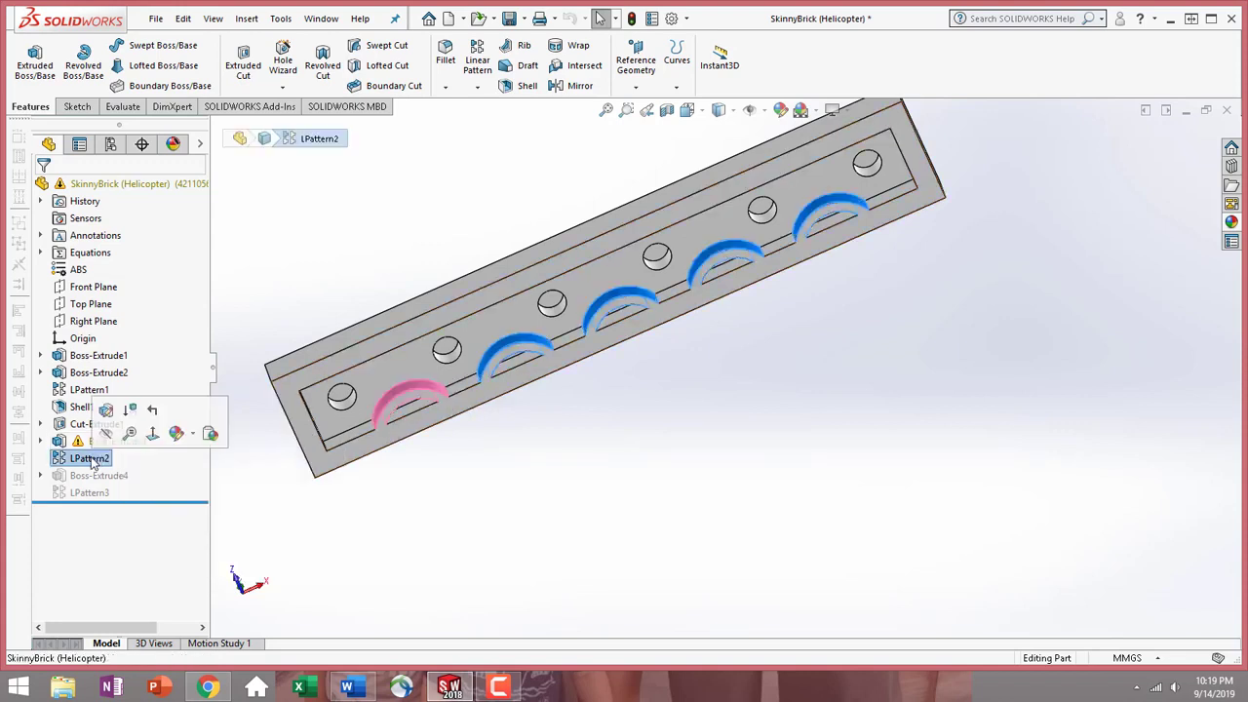
{"action": "left_click", "coordinate": [130, 410]}
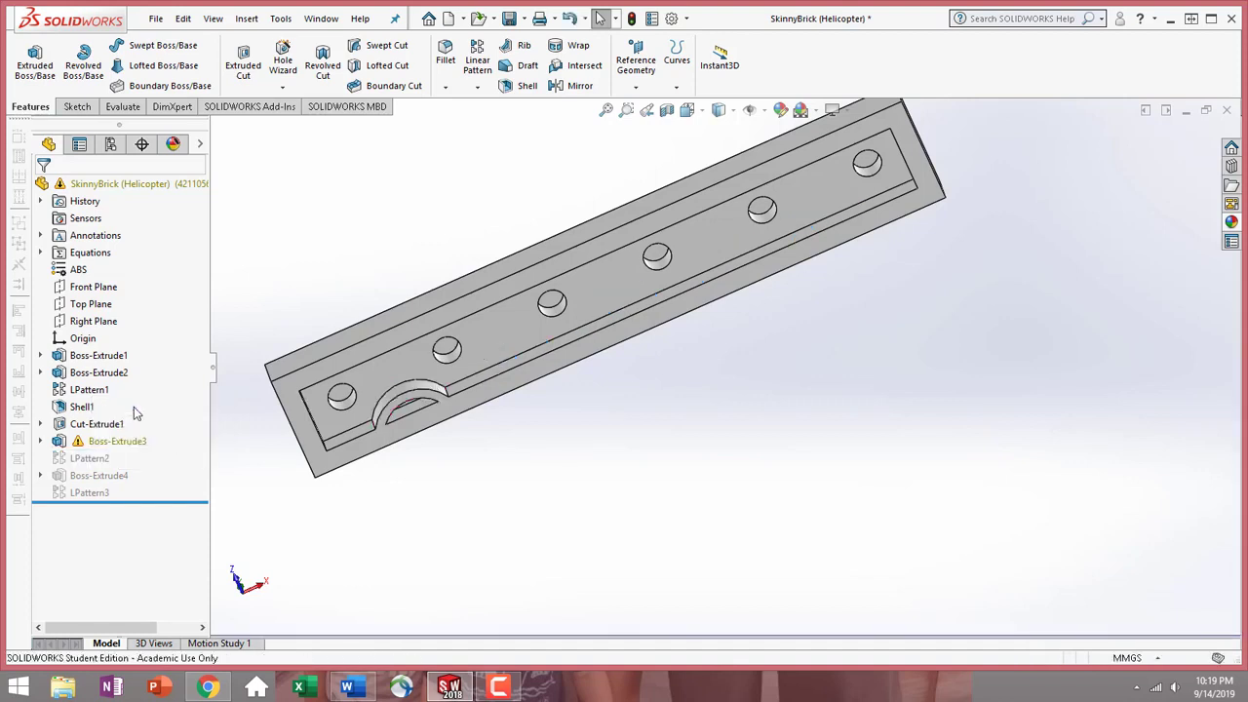
- Suppress Boss-Extrude3, the remaining post cutting through the side wall, together with its Sketch5
{"action": "left_click", "coordinate": [104, 444]}
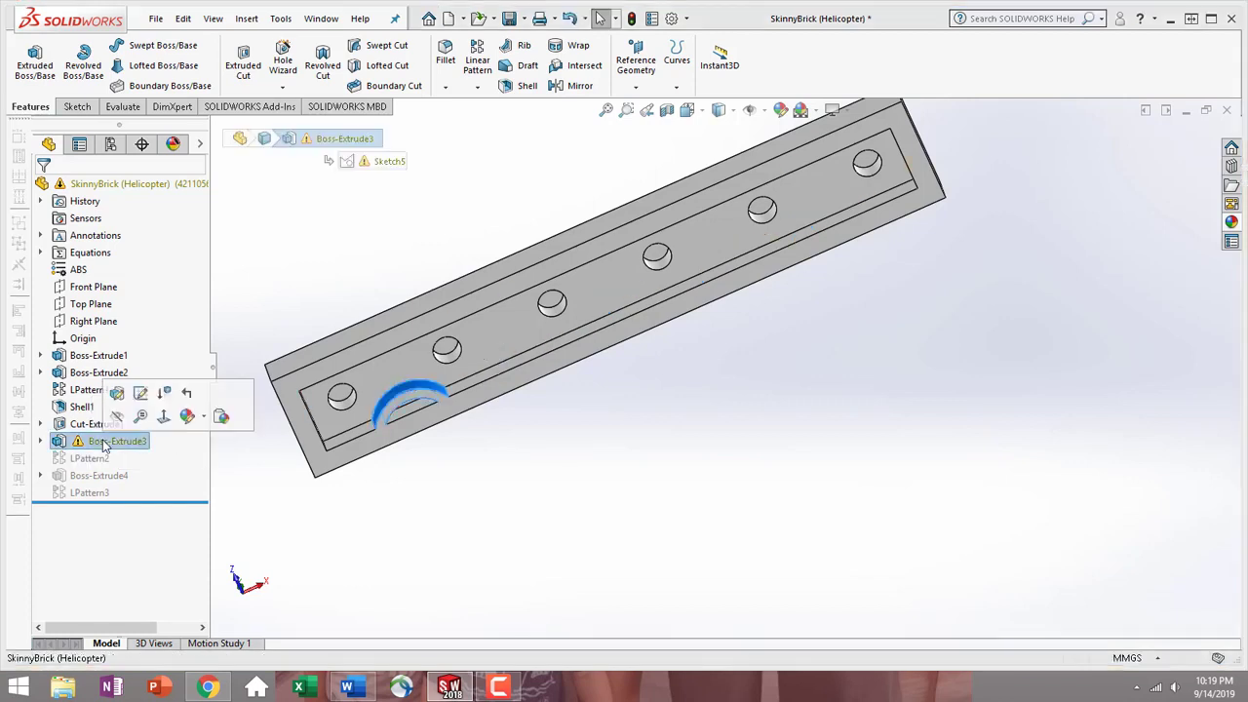
{"action": "left_click", "coordinate": [139, 400]}
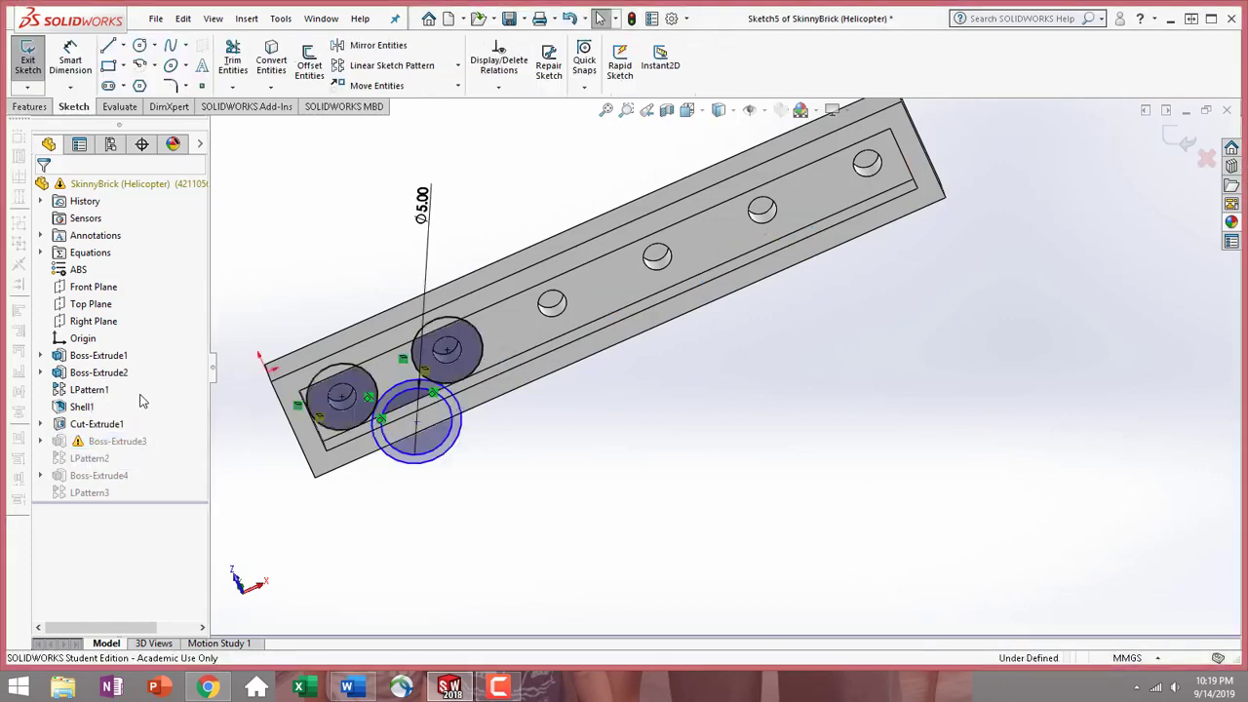
{"action": "left_click", "coordinate": [40, 441]}
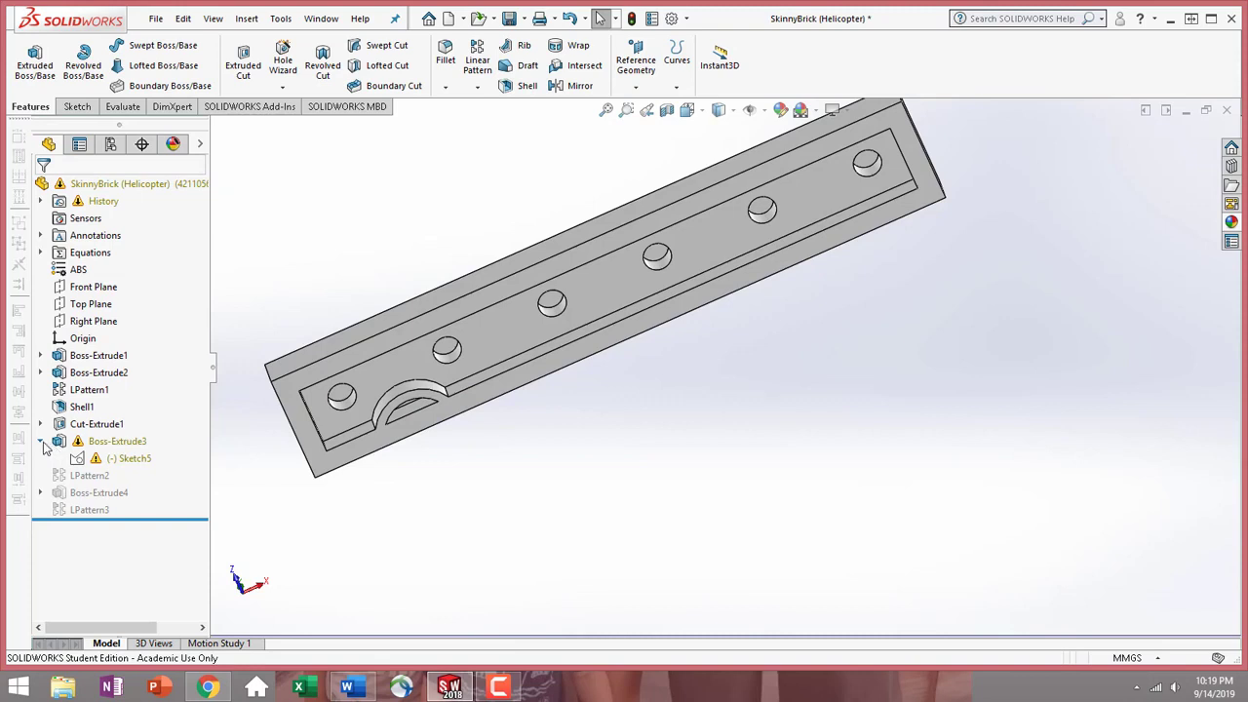
{"action": "left_click", "coordinate": [127, 458]}
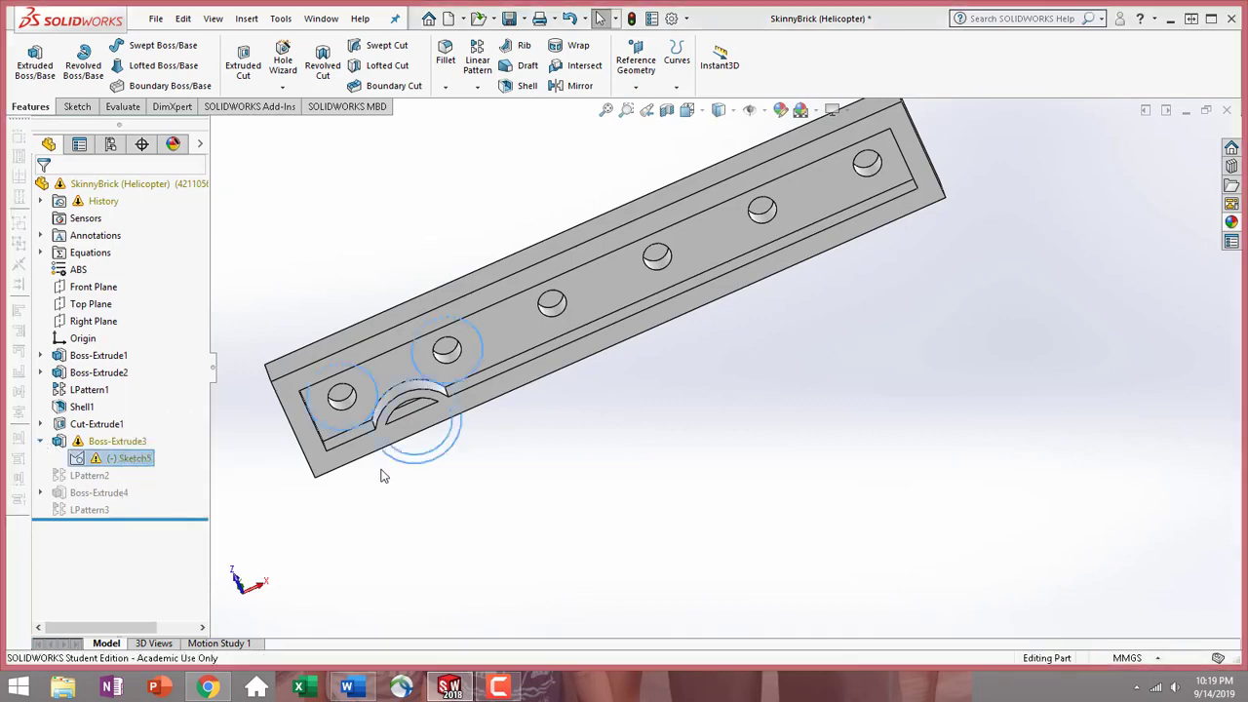
{"action": "key", "text": "ctrl+z"}
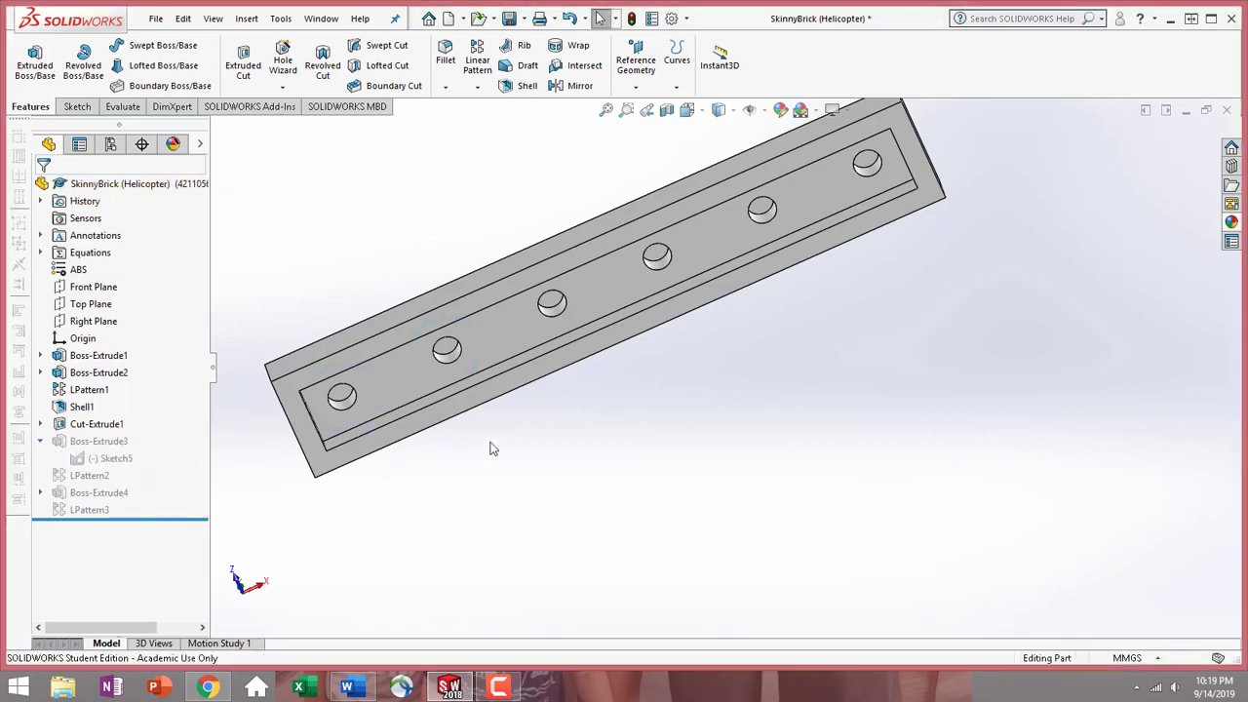
- Try restoring Boss-Extrude4 in the narrow brick's underside, and suppress it again
{"action": "left_click", "coordinate": [526, 323]}
{"action": "left_click", "coordinate": [666, 280]}
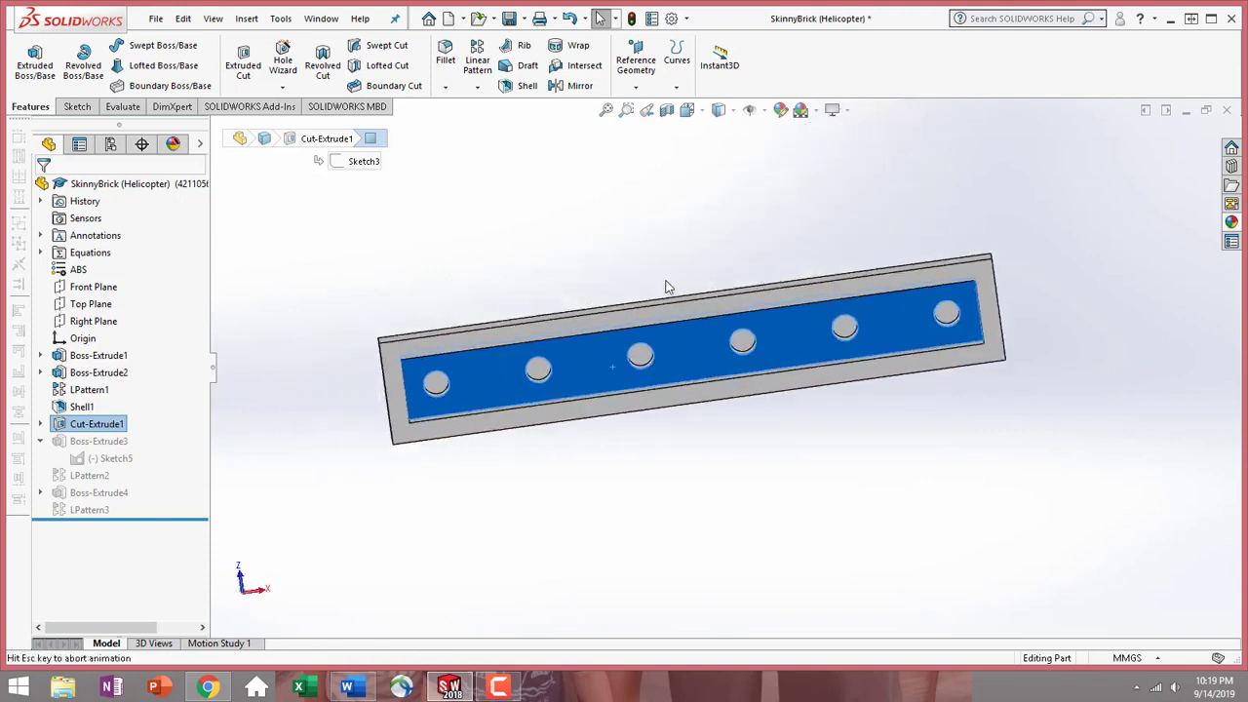
{"action": "left_click", "coordinate": [97, 493]}
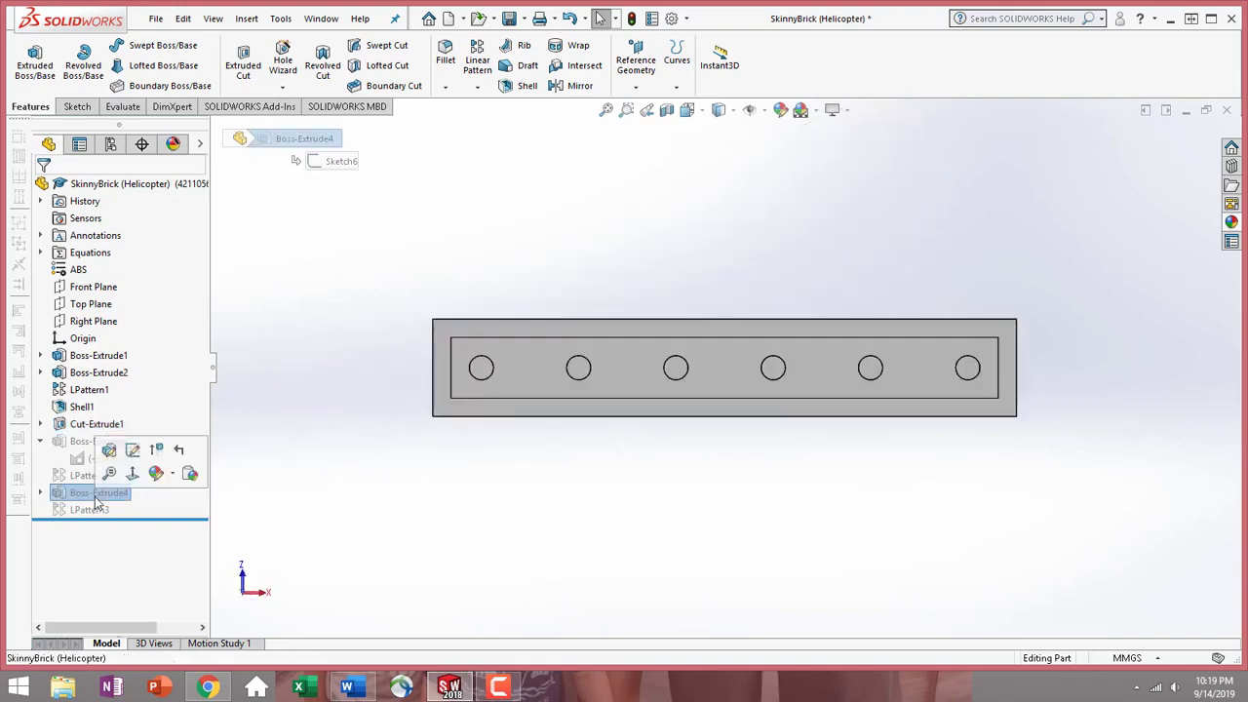
{"action": "left_click", "coordinate": [156, 450]}
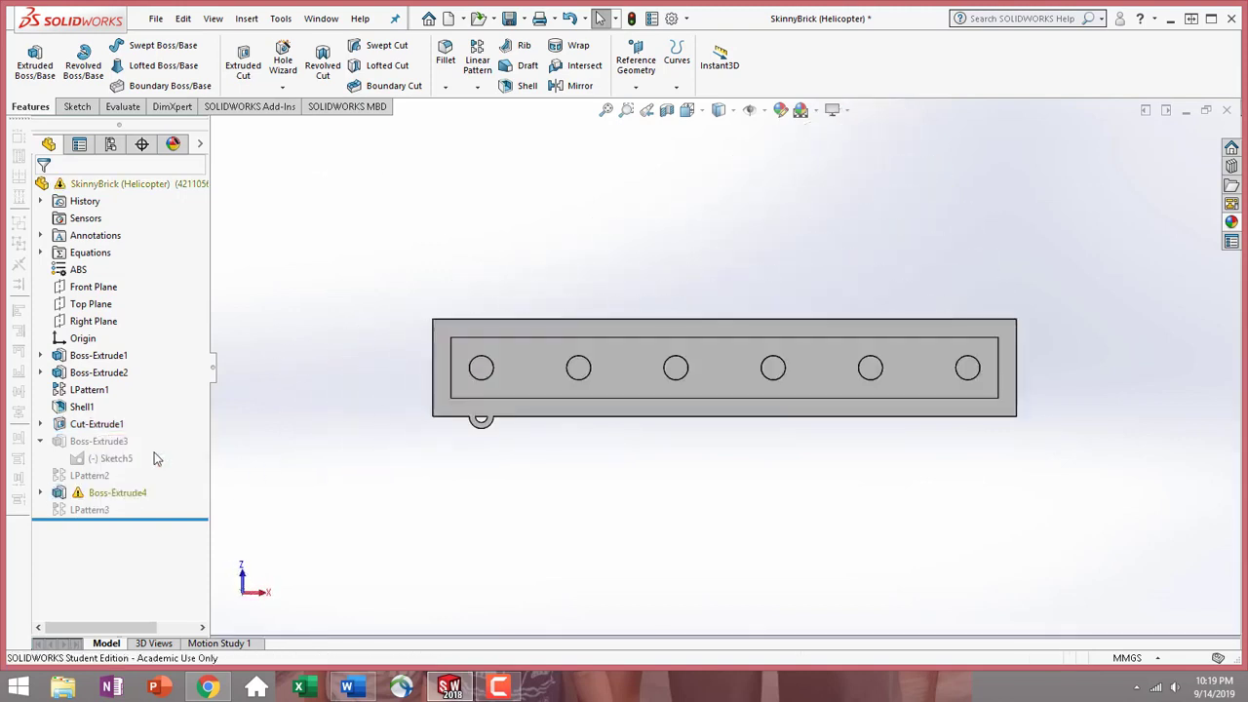
{"action": "left_click", "coordinate": [123, 494]}
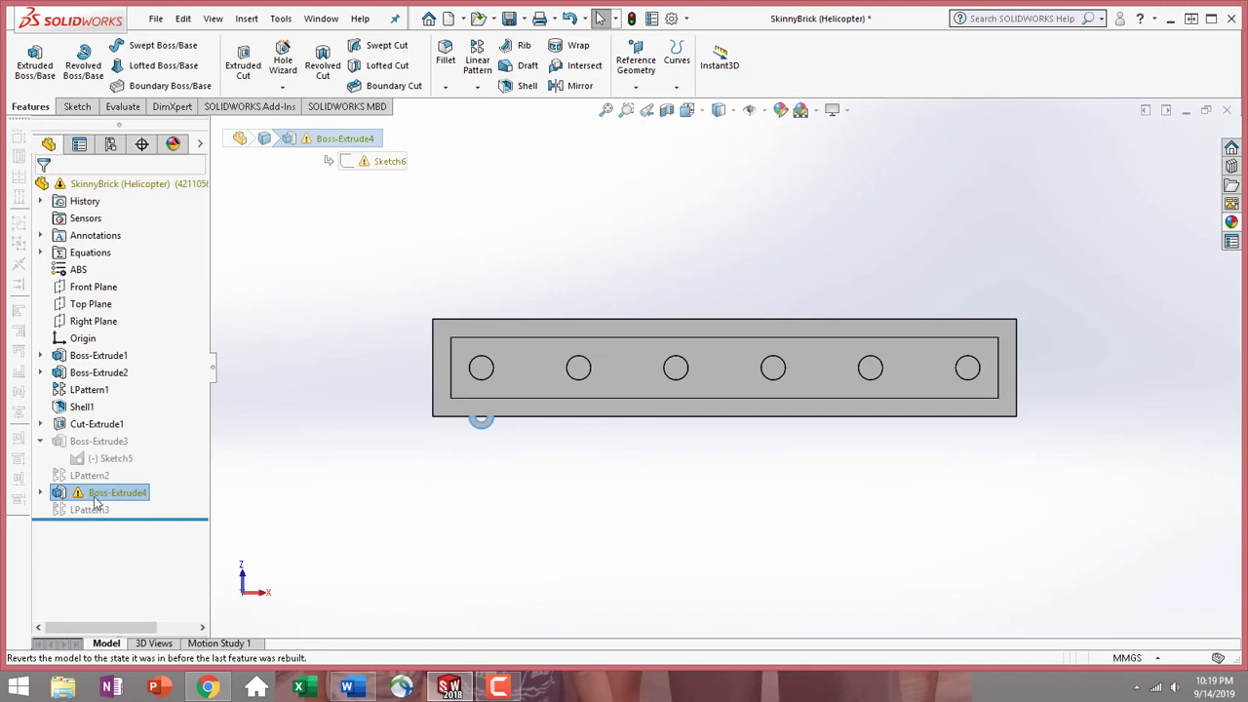
{"action": "left_click", "coordinate": [66, 493]}
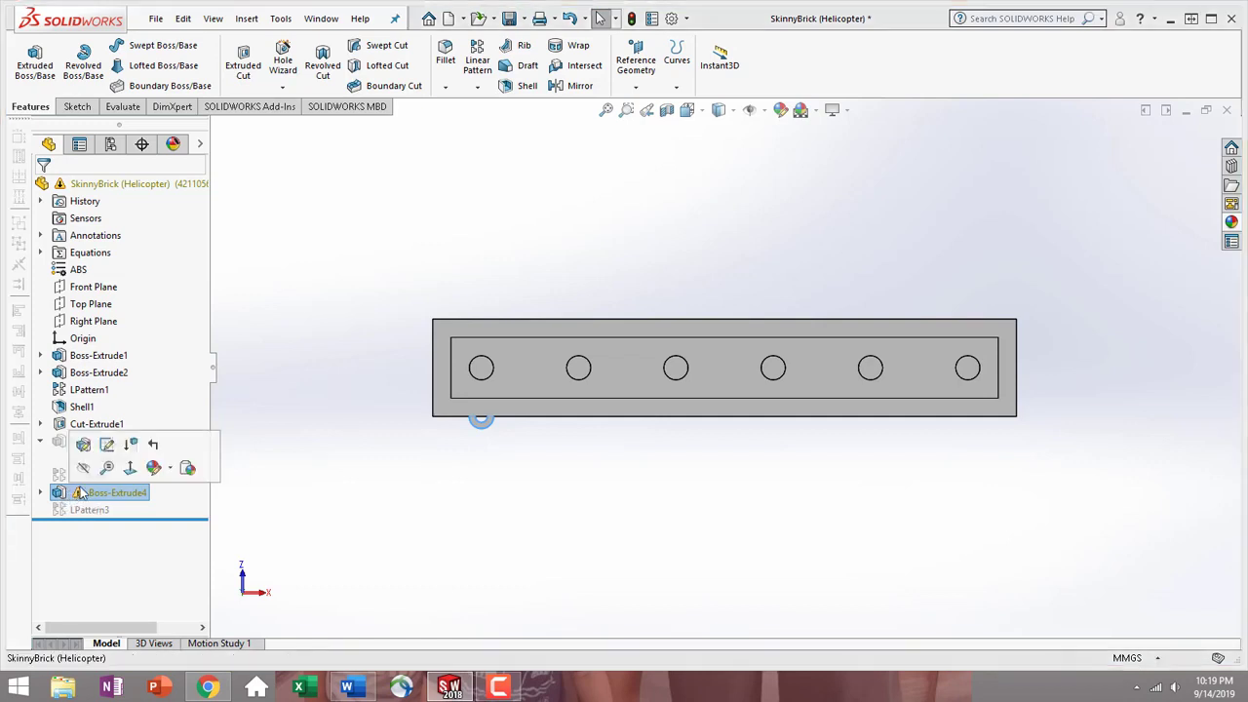
{"action": "left_click", "coordinate": [130, 446]}
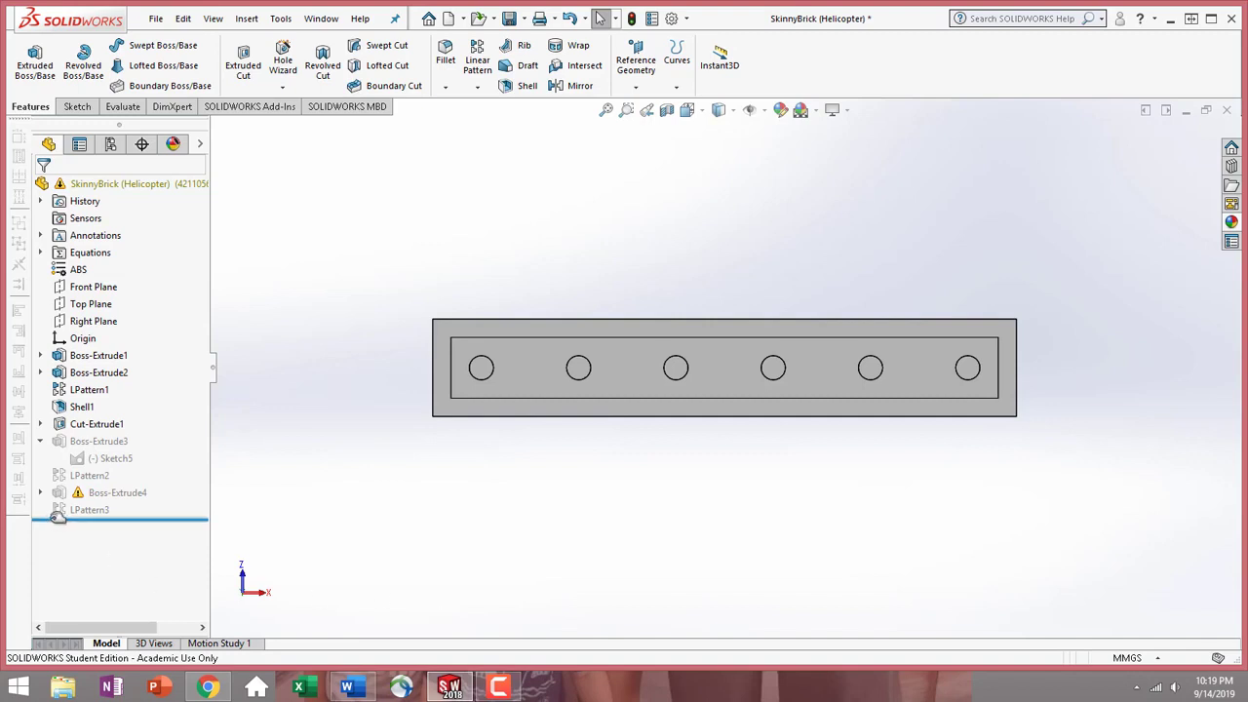
- Start a sketch on the recessed underside face, viewed straight on from below
{"action": "left_click", "coordinate": [532, 368]}
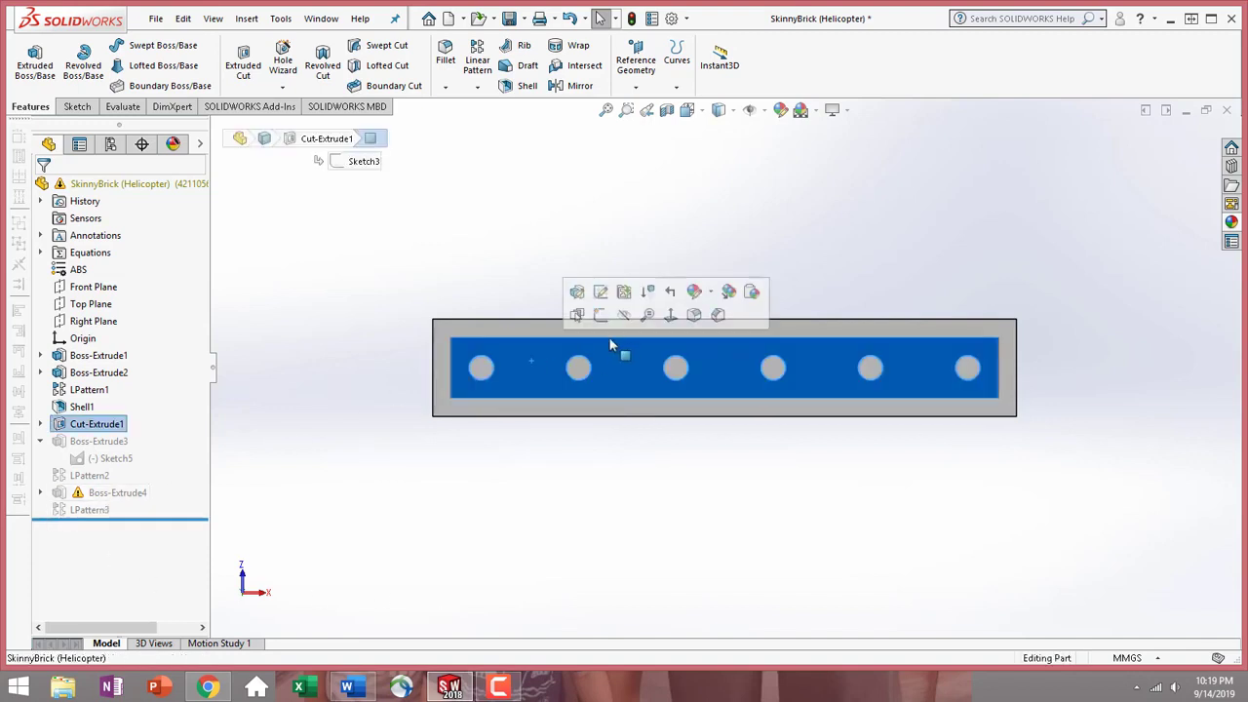
{"action": "left_click", "coordinate": [671, 314]}
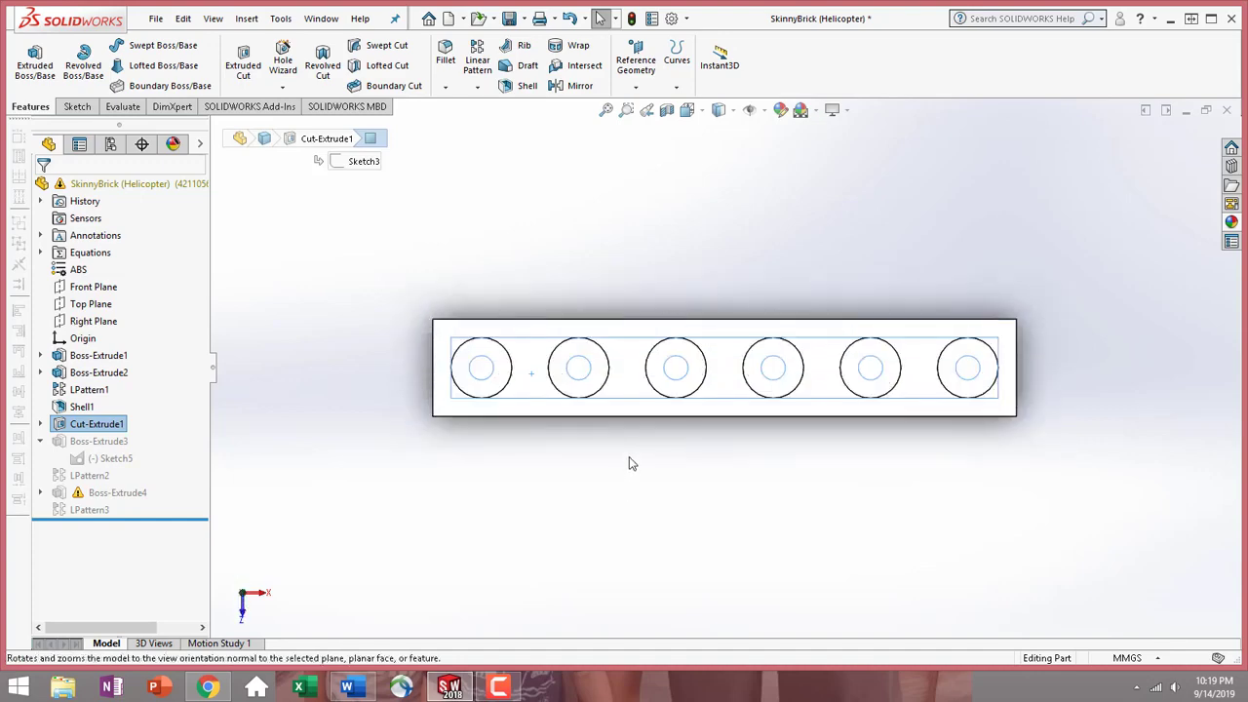
{"action": "middle_click_drag", "start_coordinate": [629, 457], "coordinate": [677, 313]}
{"action": "left_click", "coordinate": [737, 388]}
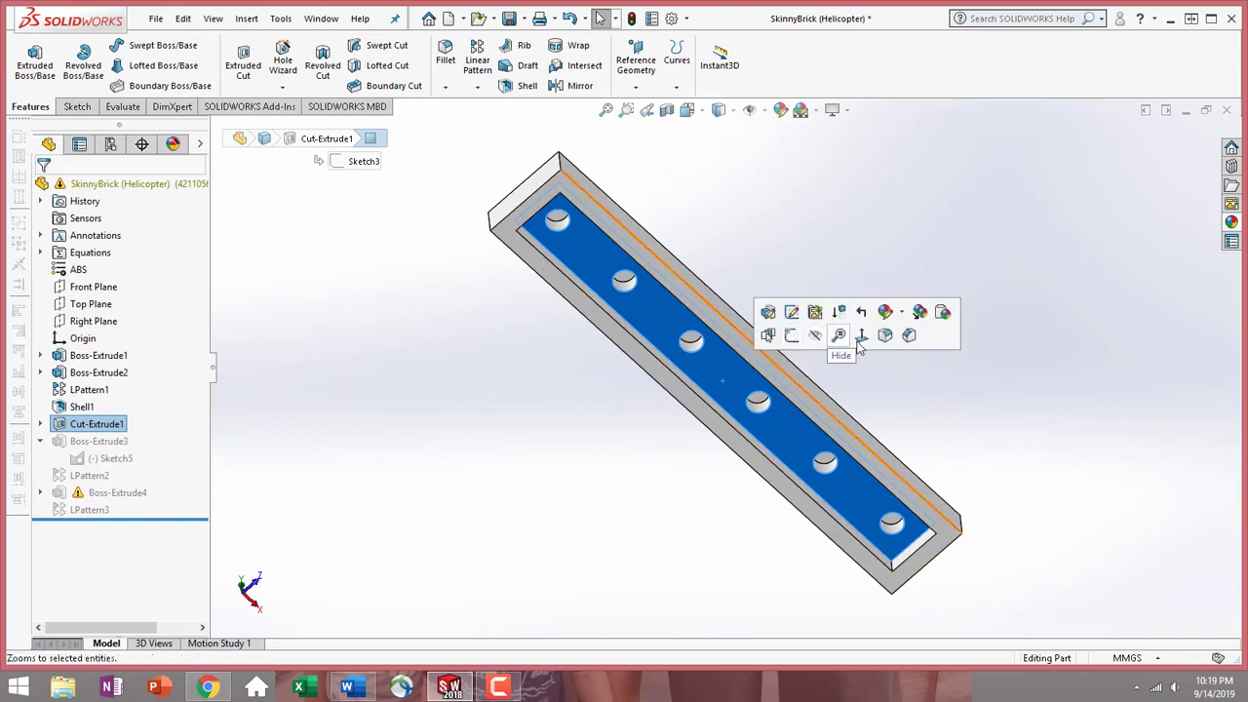
{"action": "left_click", "coordinate": [863, 342]}
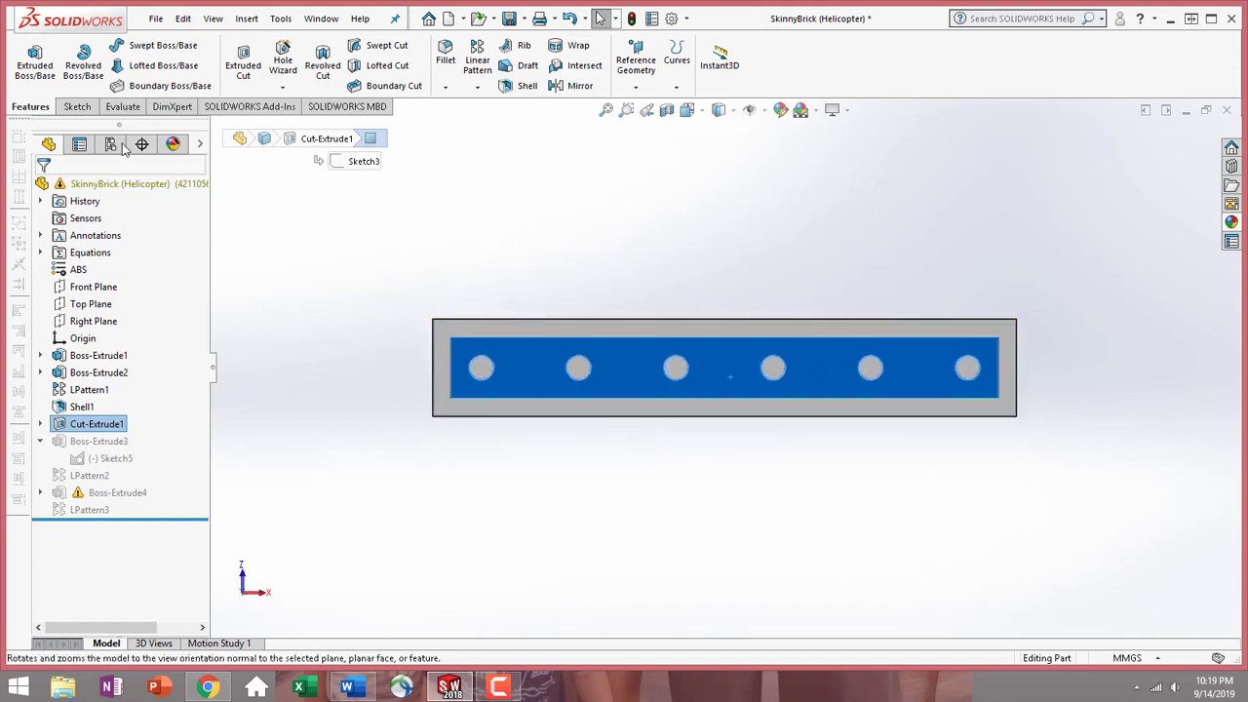
{"action": "left_click", "coordinate": [77, 106]}
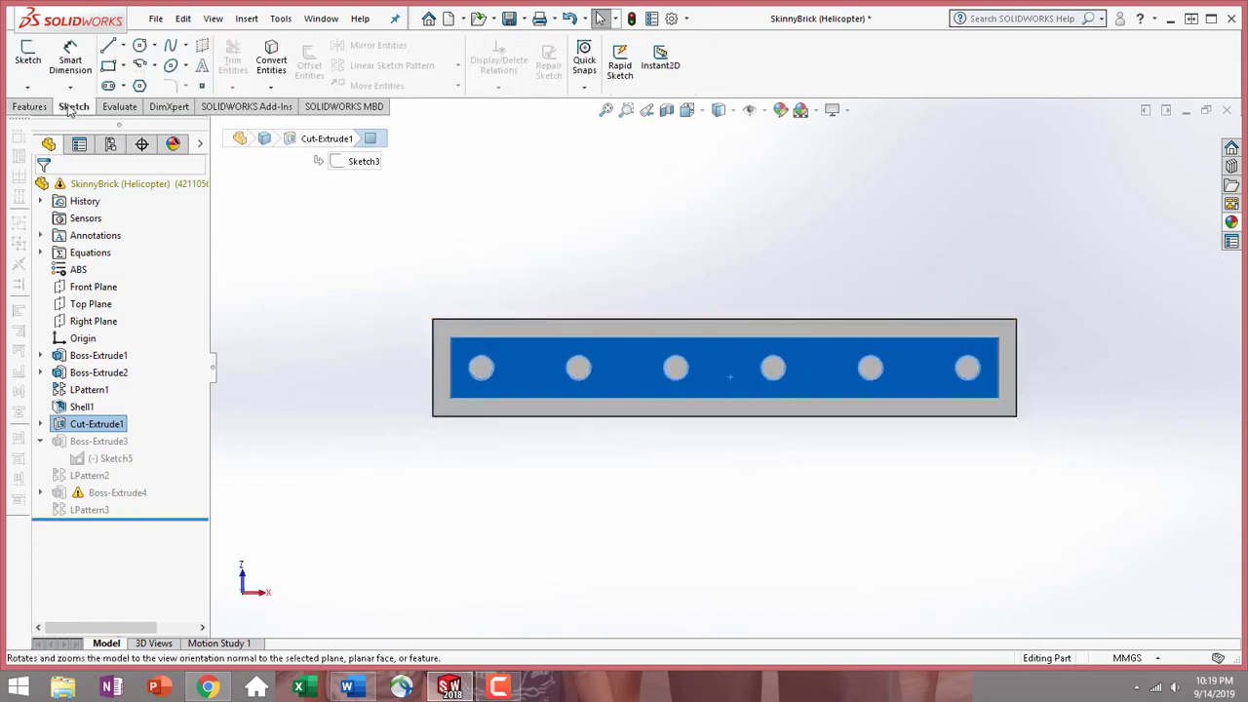
{"action": "left_click", "coordinate": [28, 54]}
- Sketch two concentric circles, about 2 mm and 3.5 mm in diameter, midway between the first two holes
{"action": "left_click", "coordinate": [139, 45]}
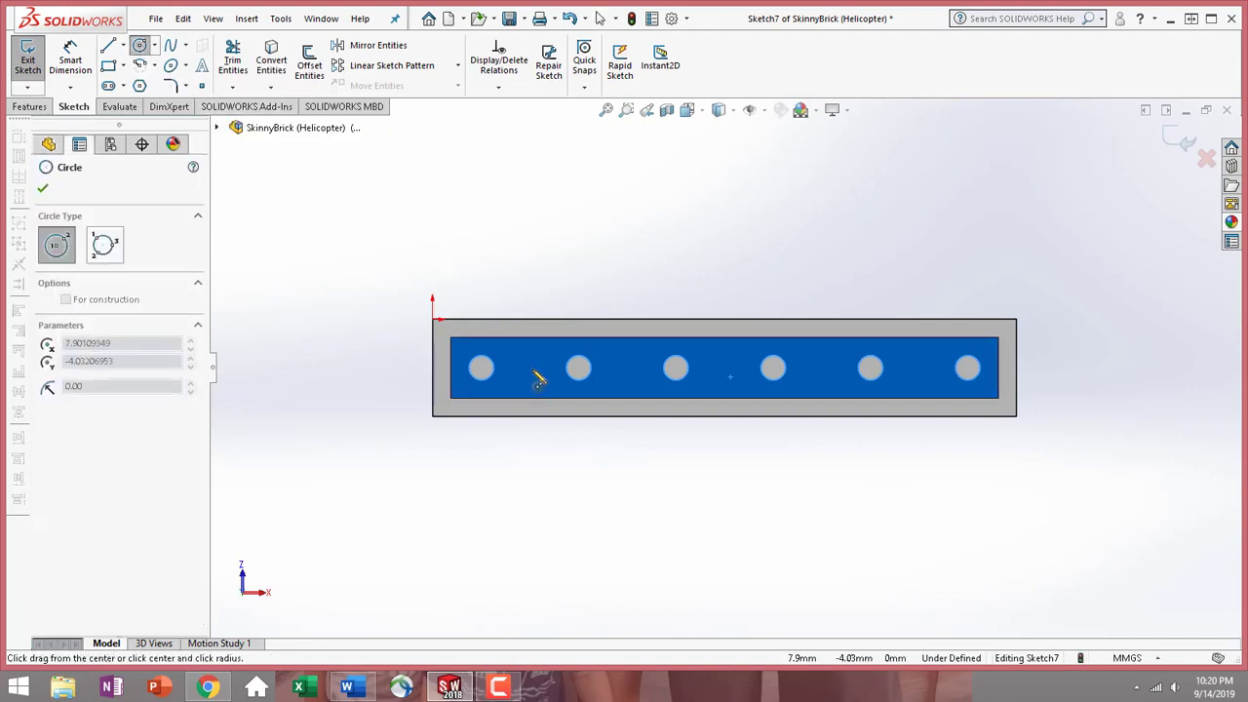
{"action": "left_click", "coordinate": [530, 368]}
{"action": "left_click", "coordinate": [548, 355]}
{"action": "left_click", "coordinate": [529, 368]}
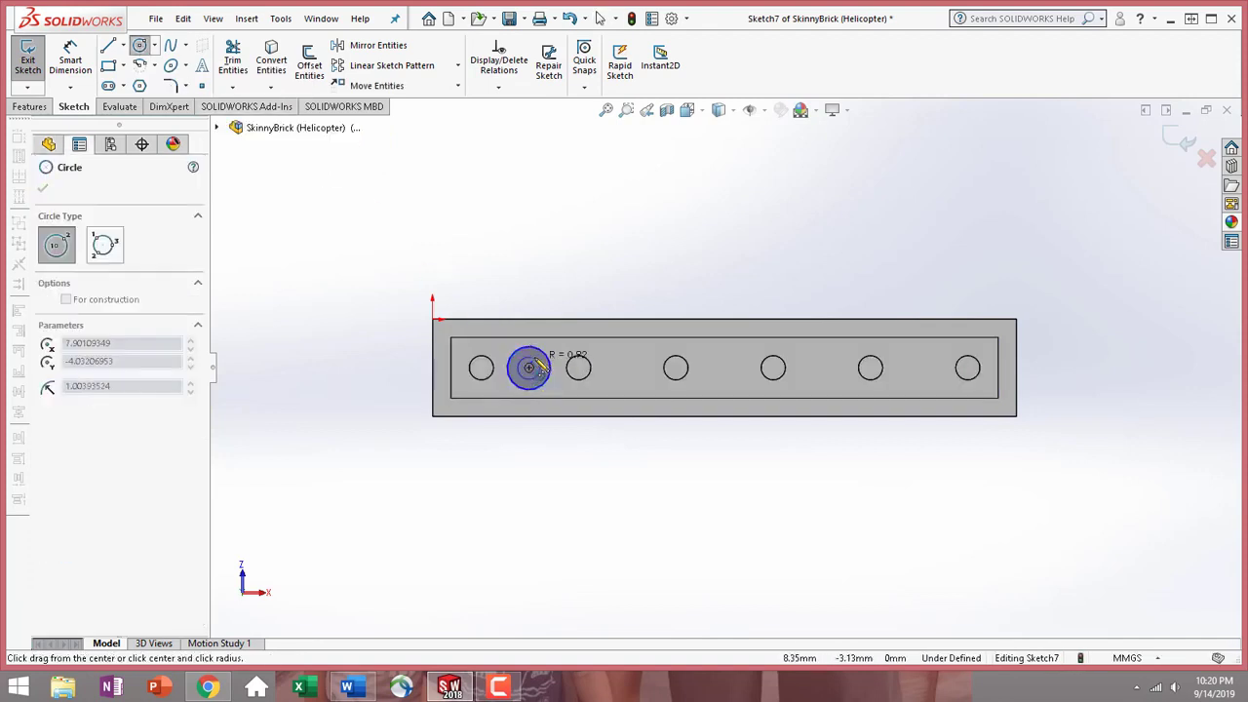
{"action": "left_click", "coordinate": [548, 369]}
{"action": "key", "text": "Escape"}
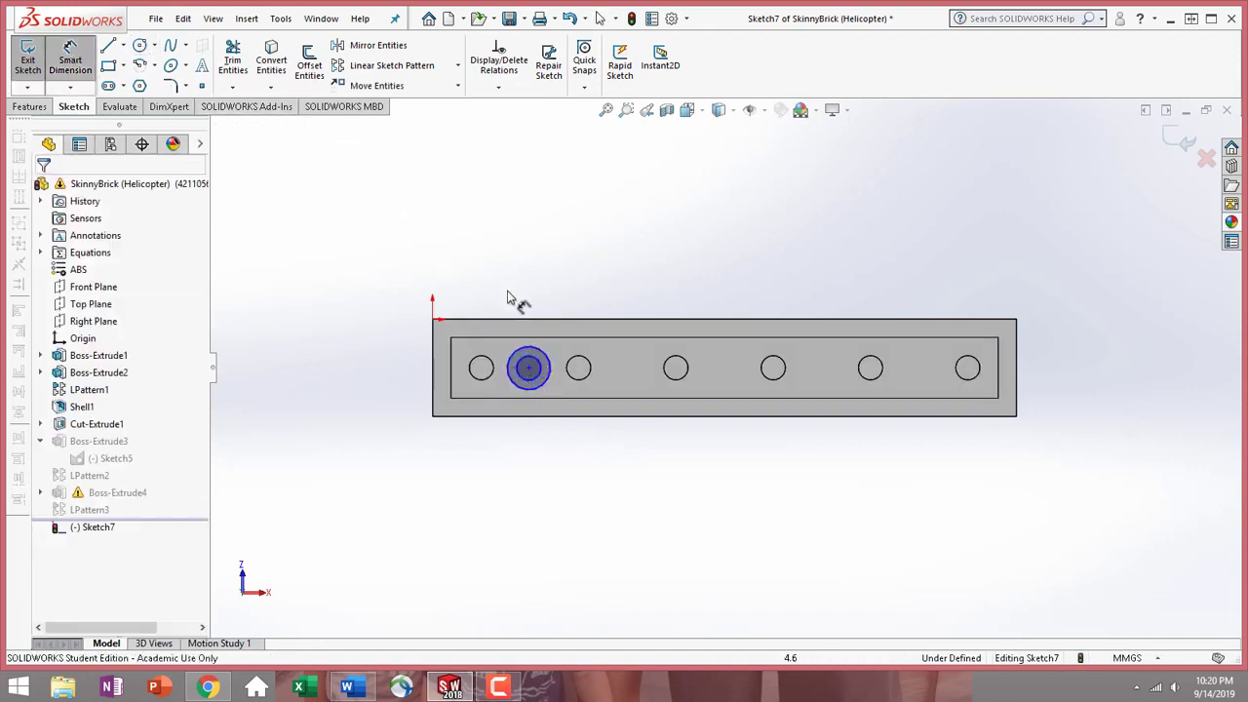
- Dimension the concentric circles with an inner diameter of 1 mm and an outer diameter of 2 mm
{"action": "left_click", "coordinate": [549, 378]}
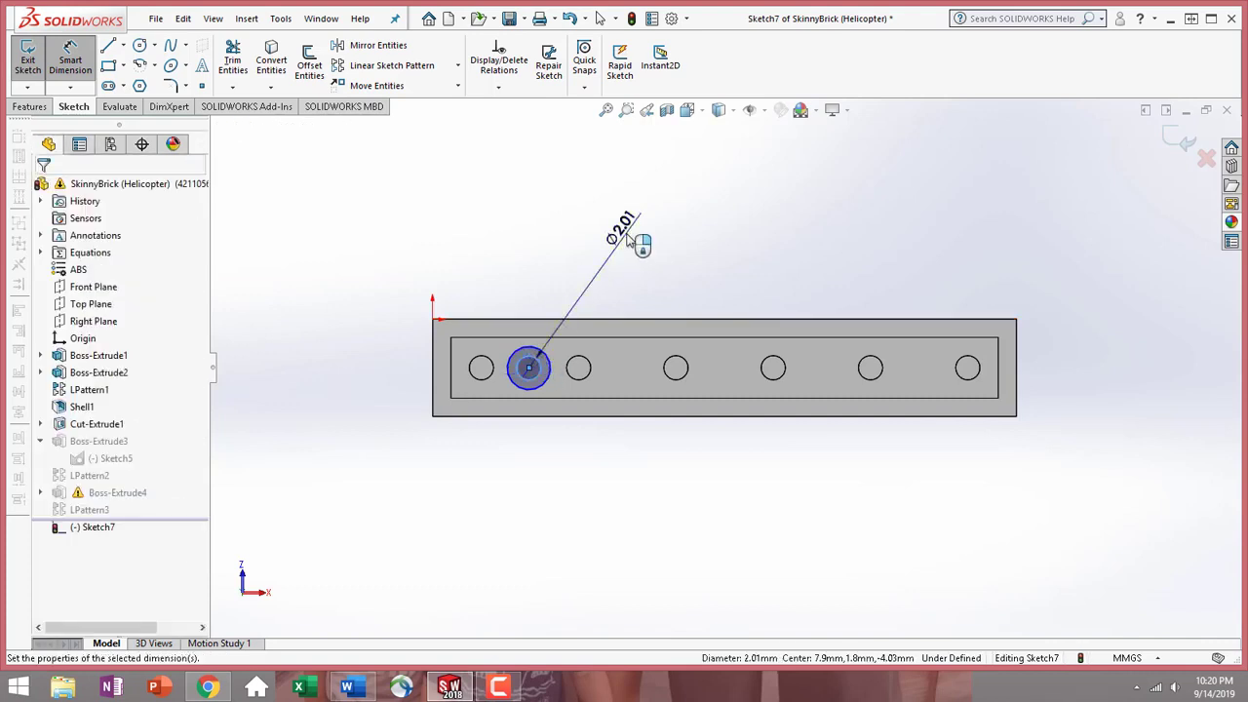
{"action": "left_click", "coordinate": [627, 237]}
{"action": "type", "text": "1"}
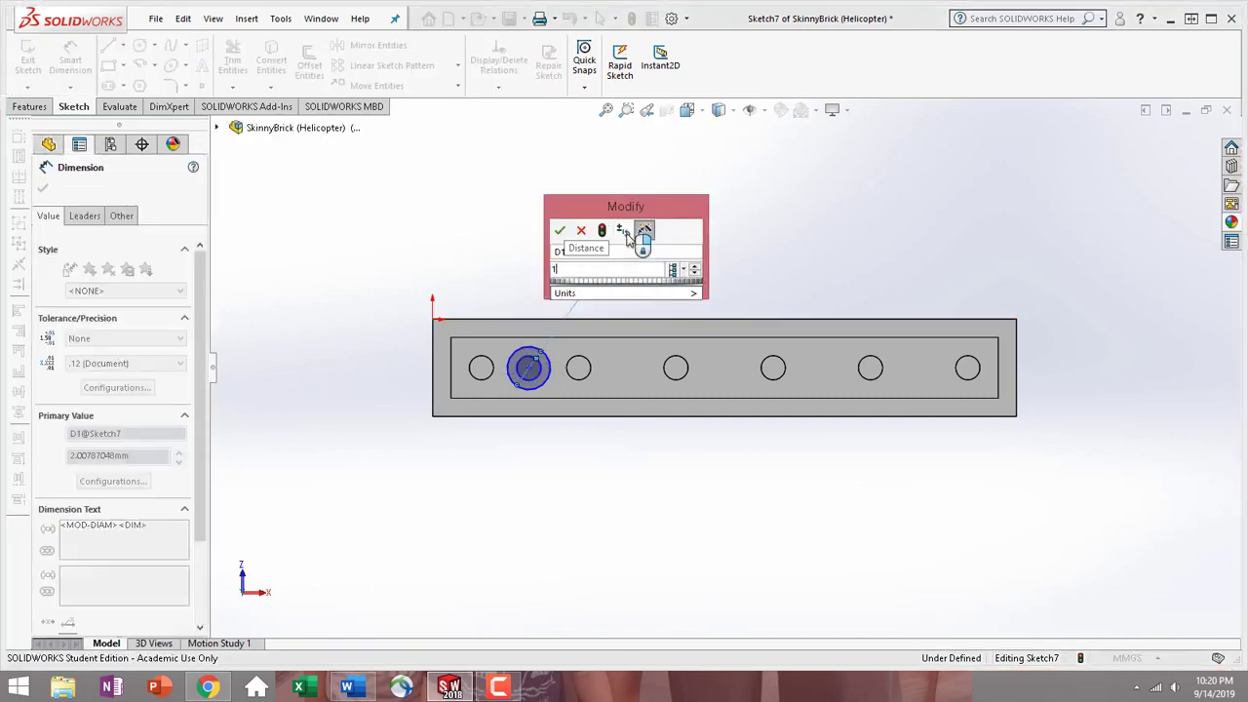
{"action": "left_click", "coordinate": [562, 231]}
{"action": "left_click", "coordinate": [531, 348]}
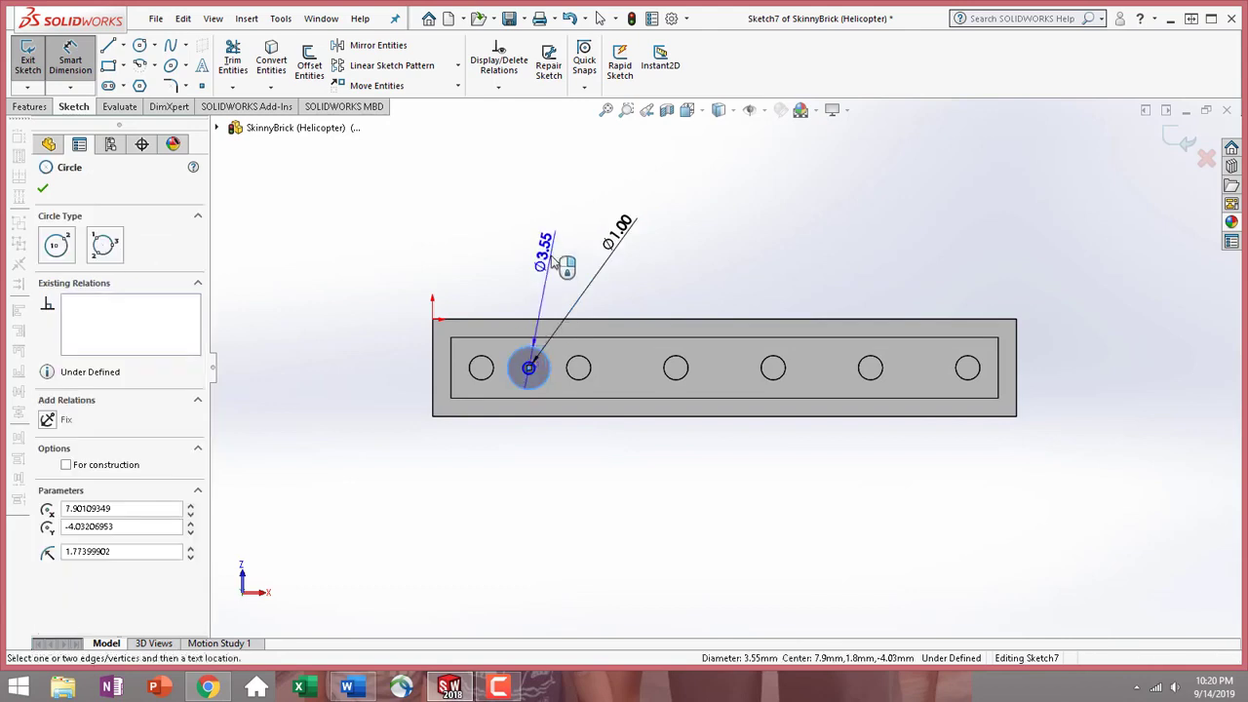
{"action": "left_click", "coordinate": [554, 261]}
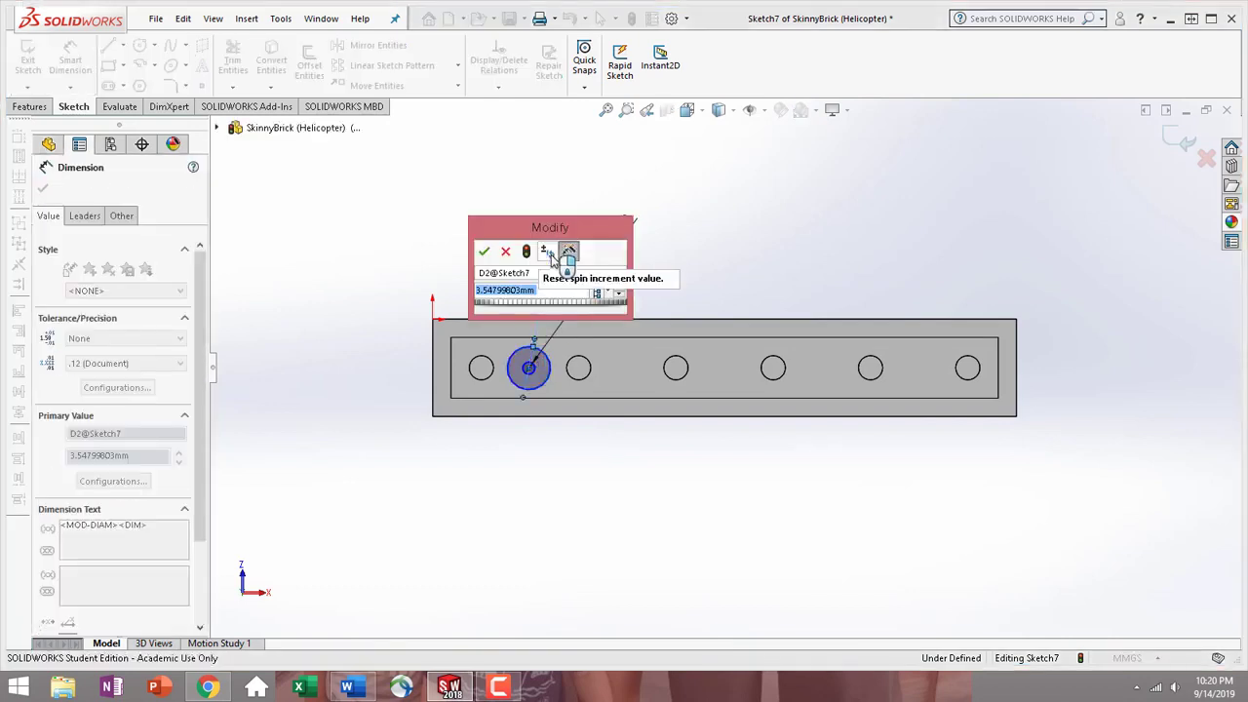
{"action": "type", "text": "2"}
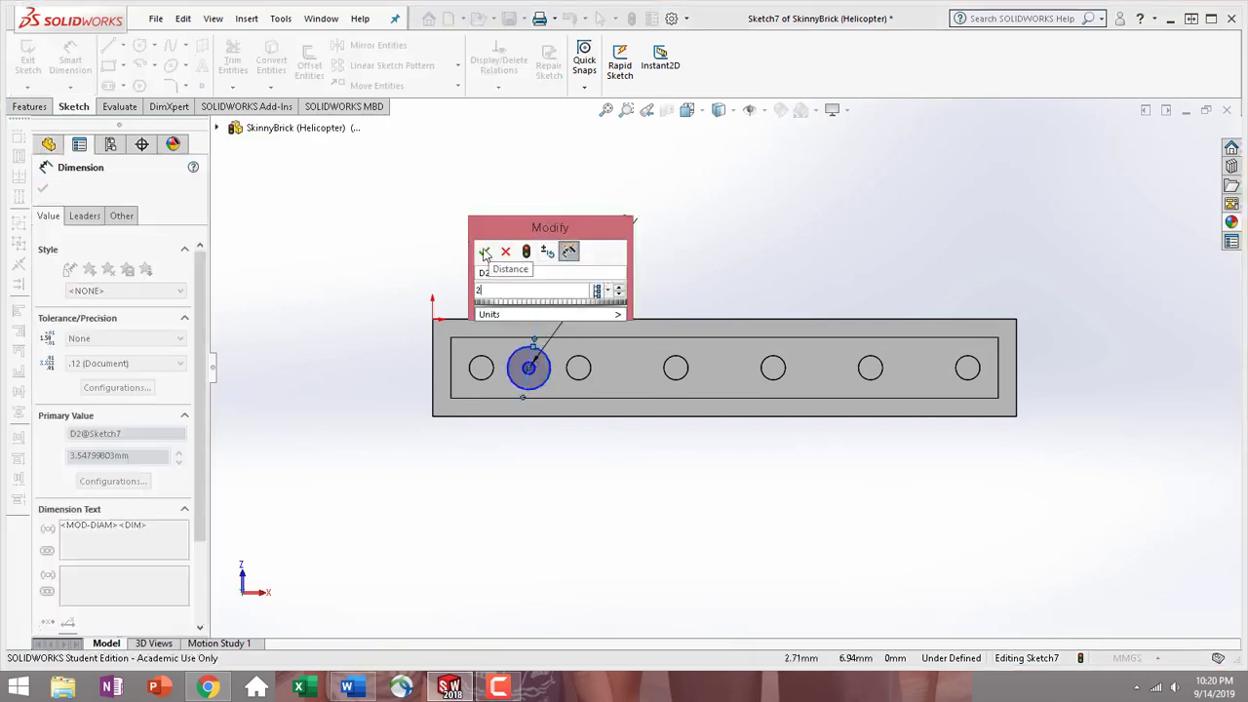
{"action": "left_click", "coordinate": [485, 252]}
- Dimension the circles' center 4 mm horizontally from the center of the first hole
{"action": "left_click", "coordinate": [527, 371]}
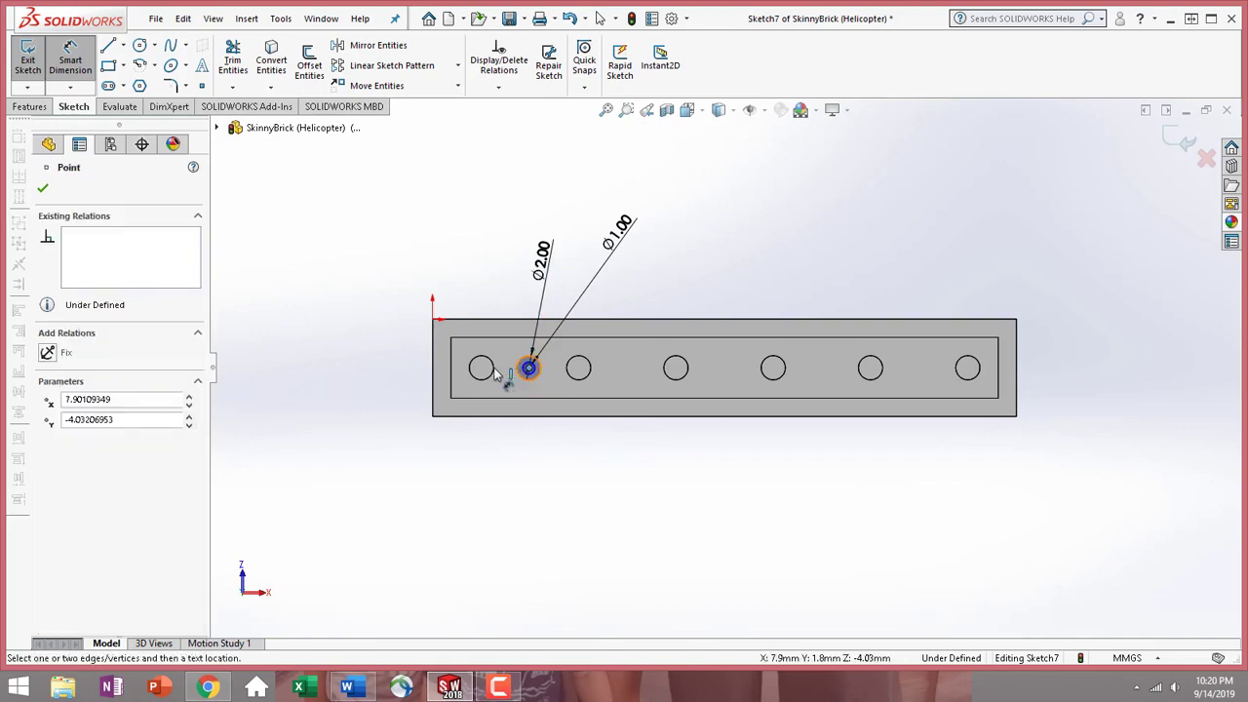
{"action": "left_click", "coordinate": [492, 378]}
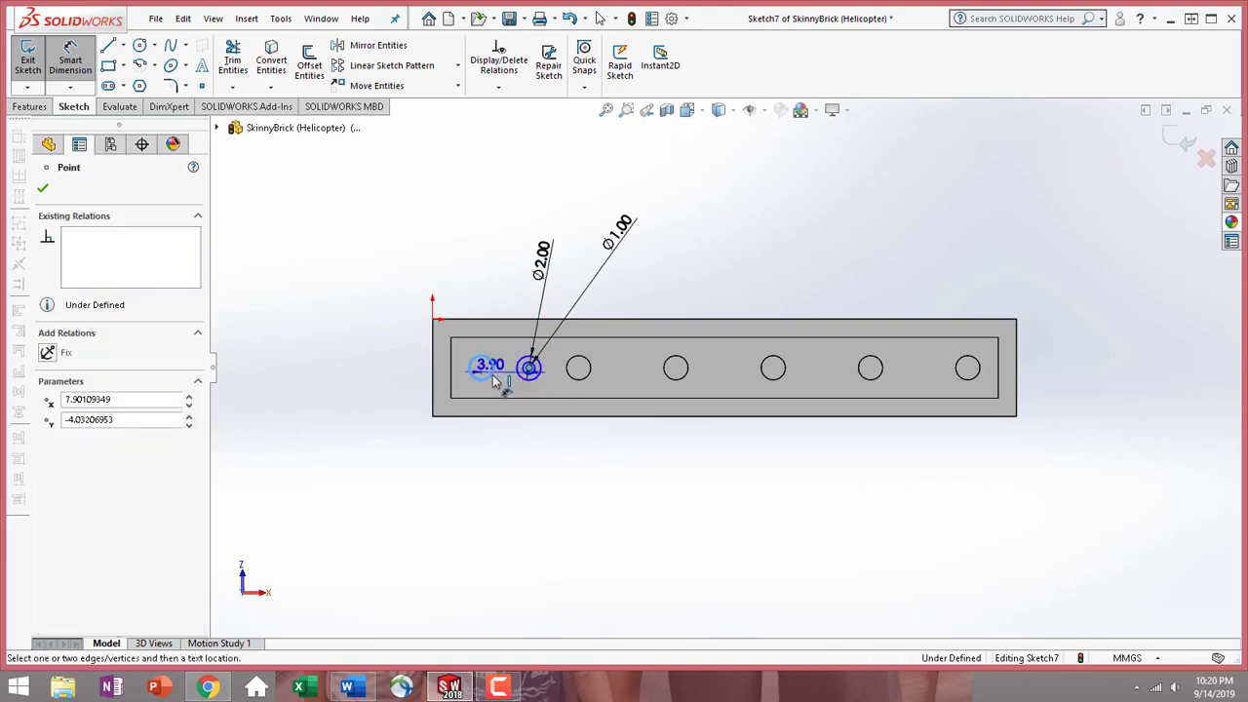
{"action": "left_click", "coordinate": [509, 476]}
{"action": "type", "text": "4"}
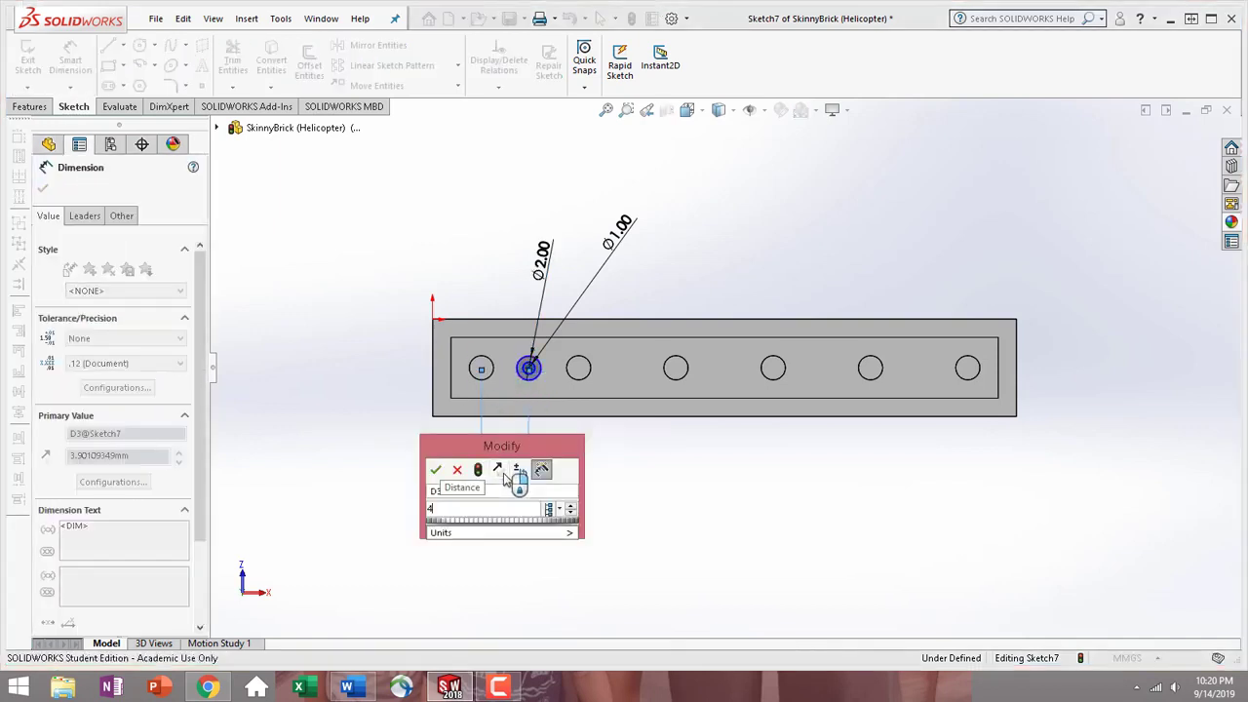
{"action": "key", "text": "Return"}
- Dimension the circles' center 2.5 mm from the recess's long inner edge and finish dimensioning
{"action": "scroll", "coordinate": [531, 371], "scroll_direction": "down", "scroll_amount": 5}
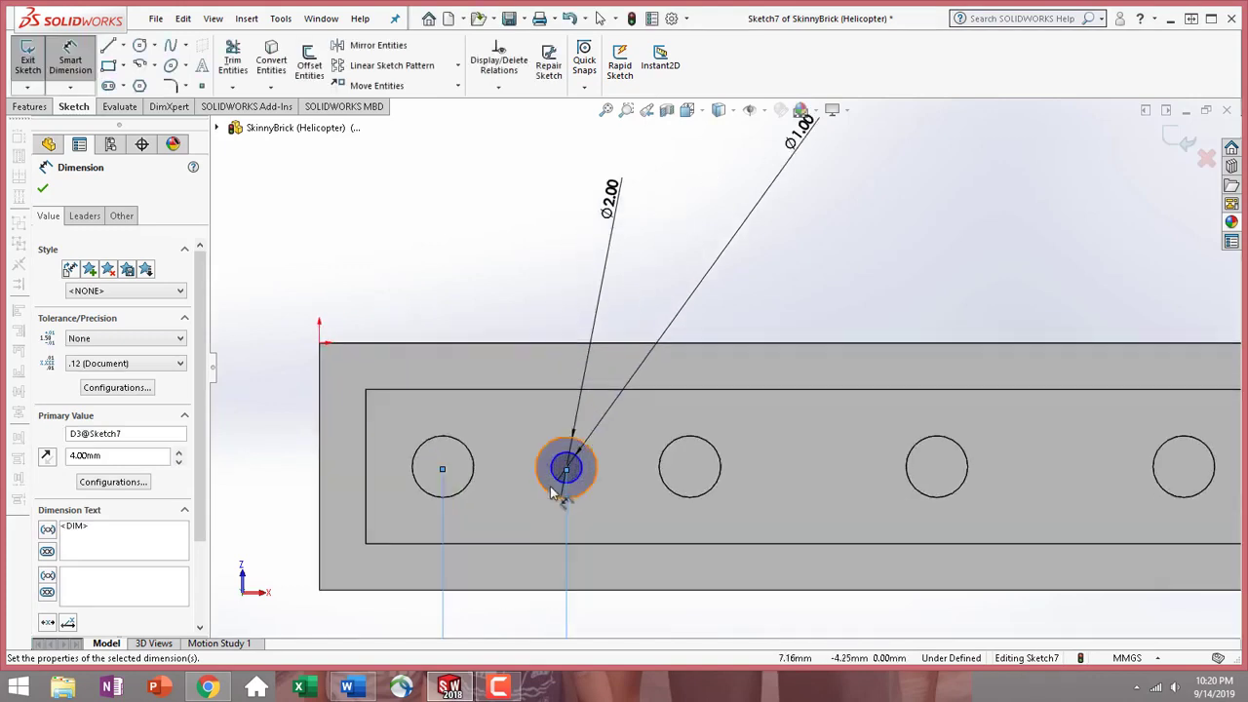
{"action": "left_click", "coordinate": [566, 471]}
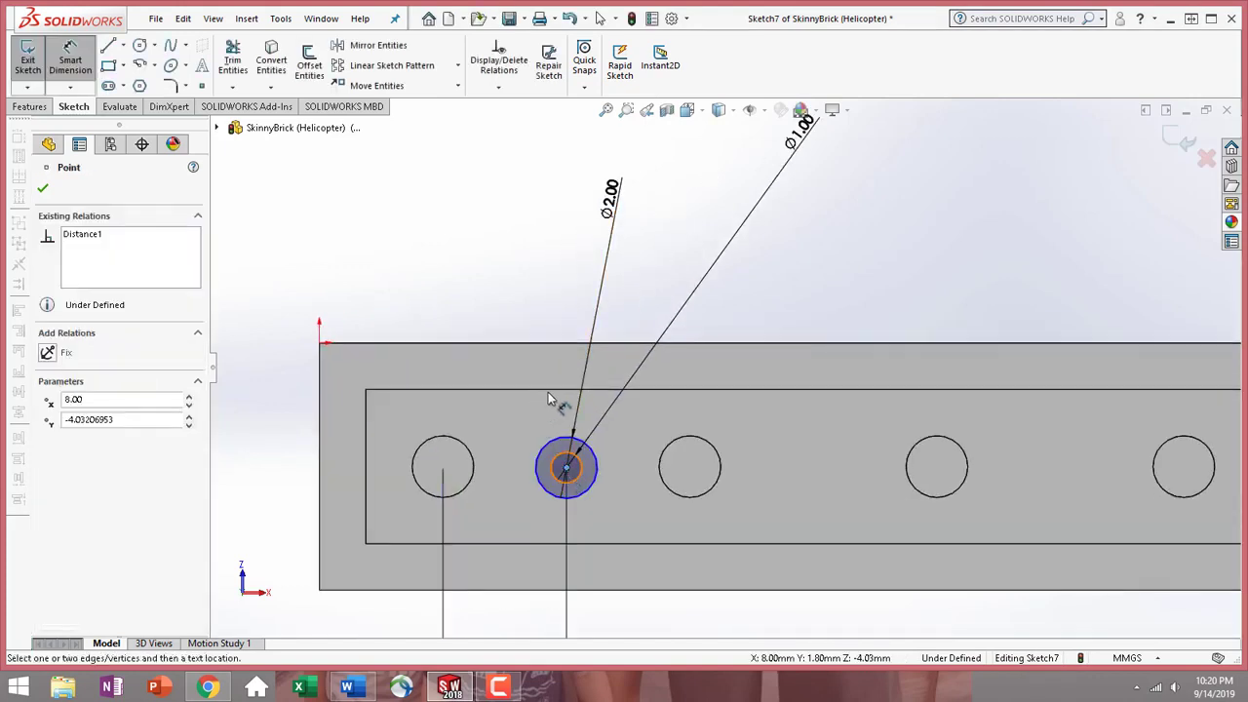
{"action": "left_click", "coordinate": [453, 390]}
{"action": "left_click", "coordinate": [266, 434]}
{"action": "type", "text": "2.5"}
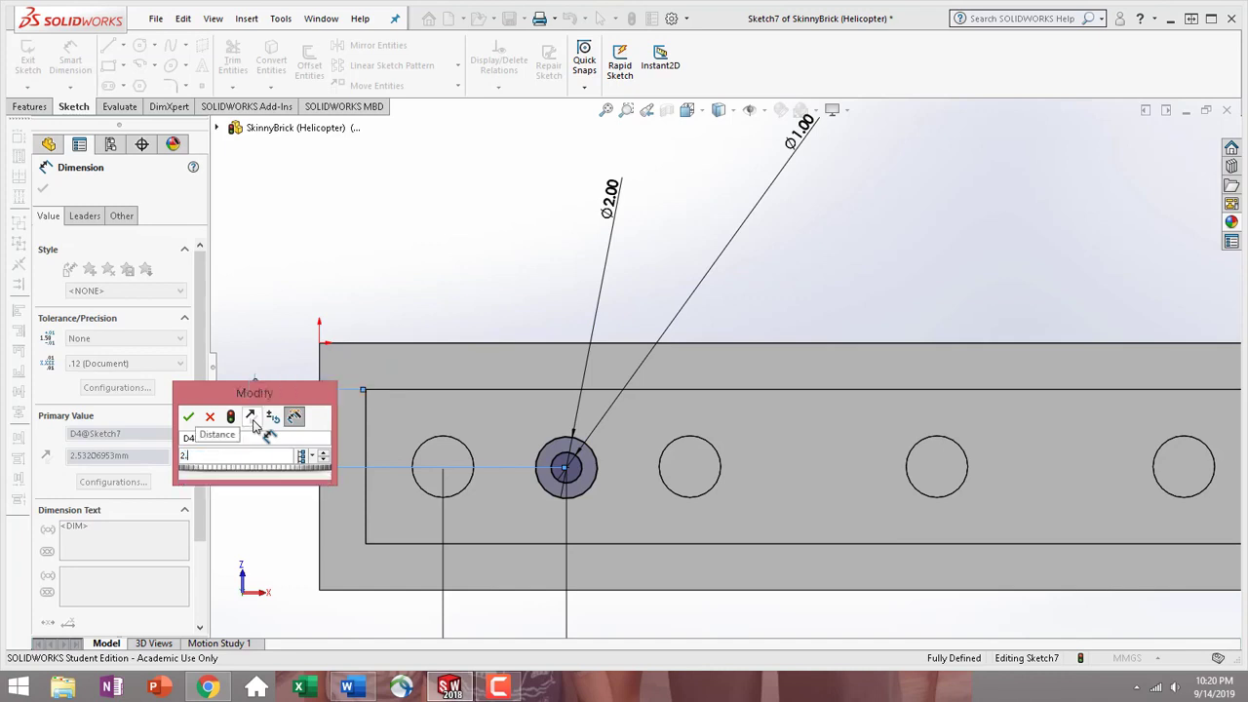
{"action": "key", "text": "Return"}
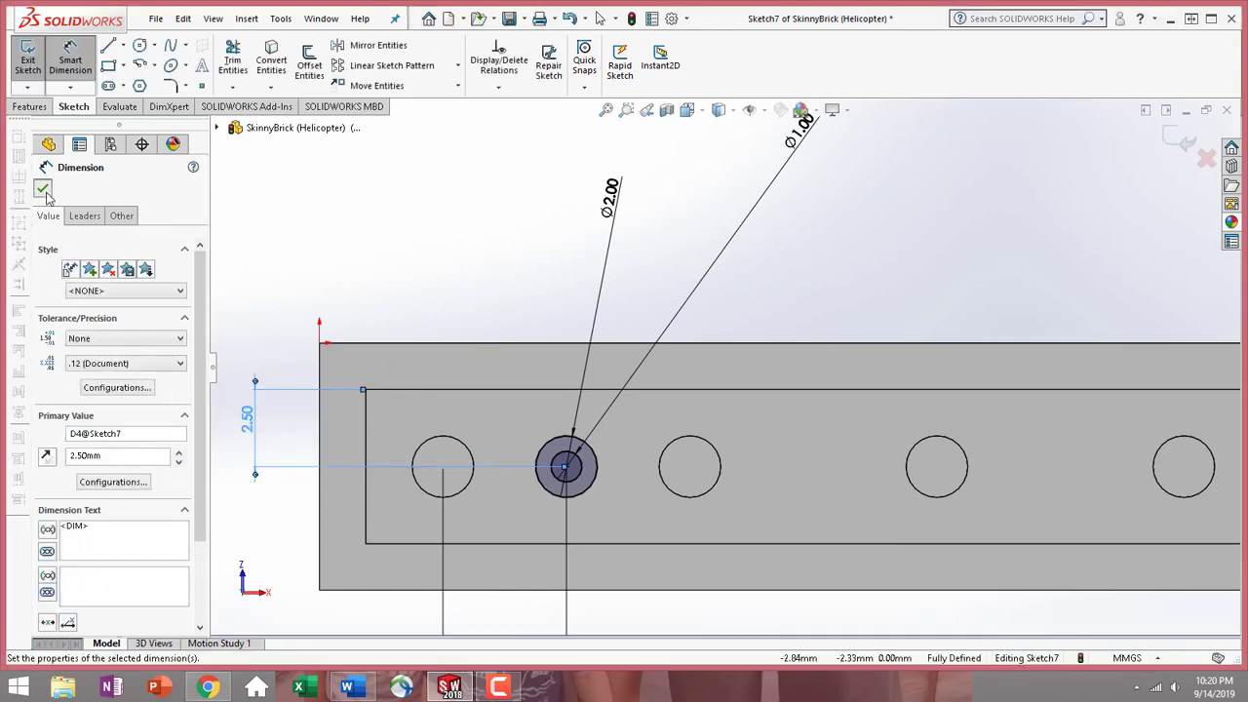
{"action": "left_click", "coordinate": [43, 190]}
- Extrude the ring profile as a boss with Up To Surface, ending at the brick's bottom rim face
{"action": "left_click", "coordinate": [29, 107]}
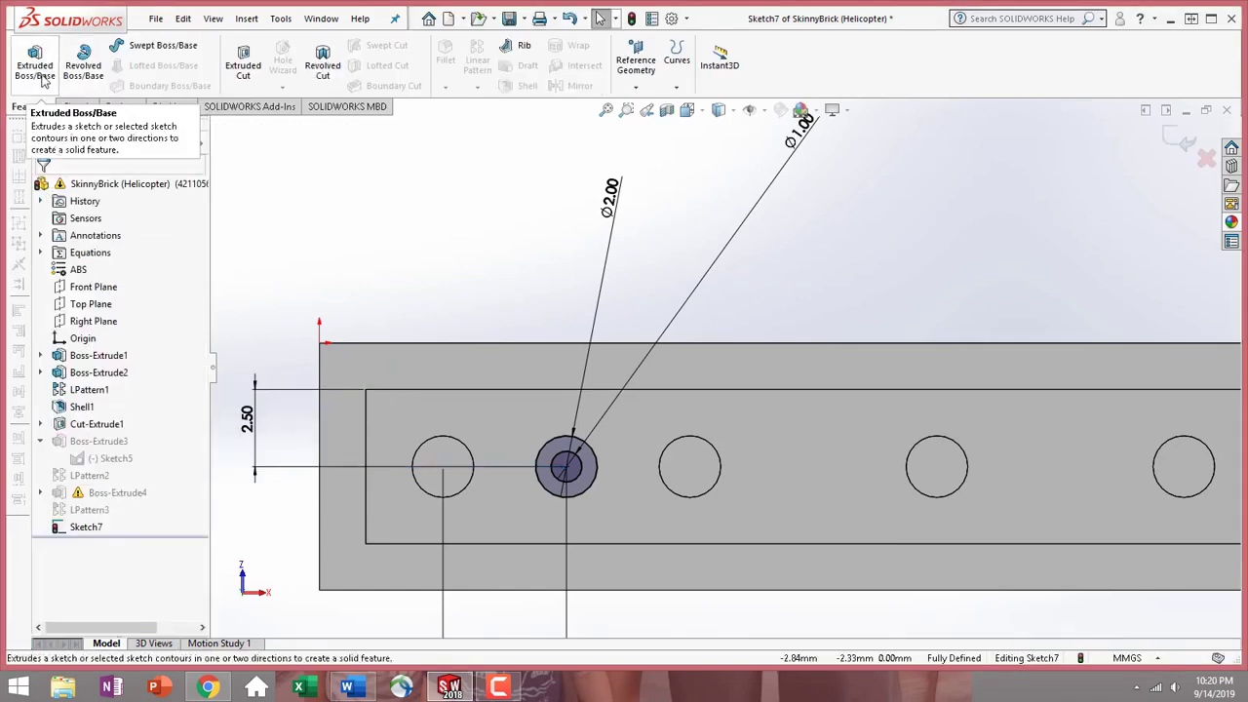
{"action": "left_click", "coordinate": [42, 80]}
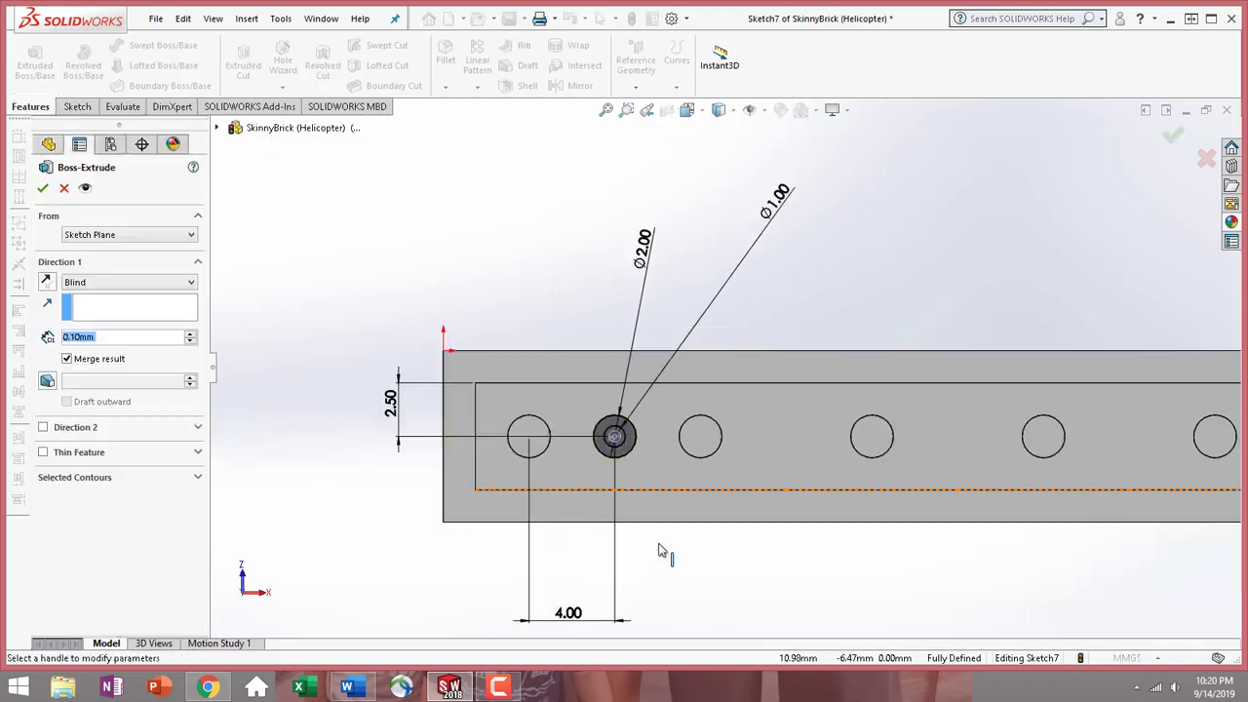
{"action": "left_click", "coordinate": [141, 283]}
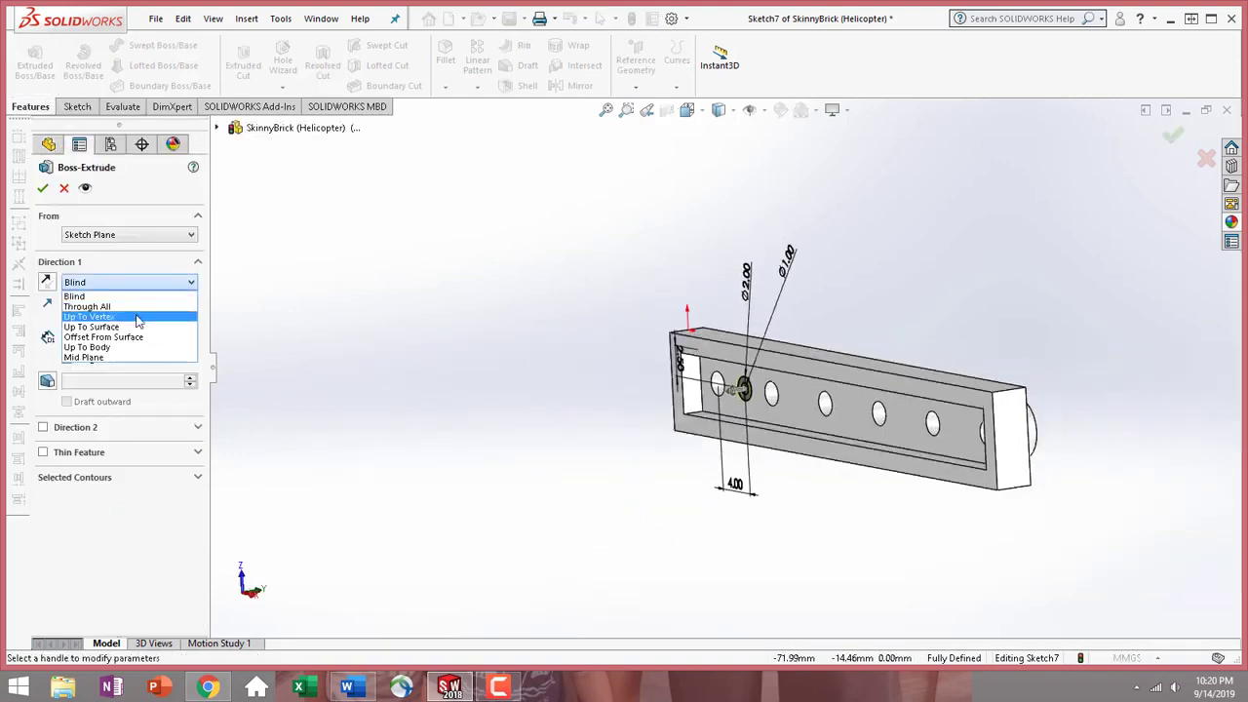
{"action": "left_click", "coordinate": [139, 328]}
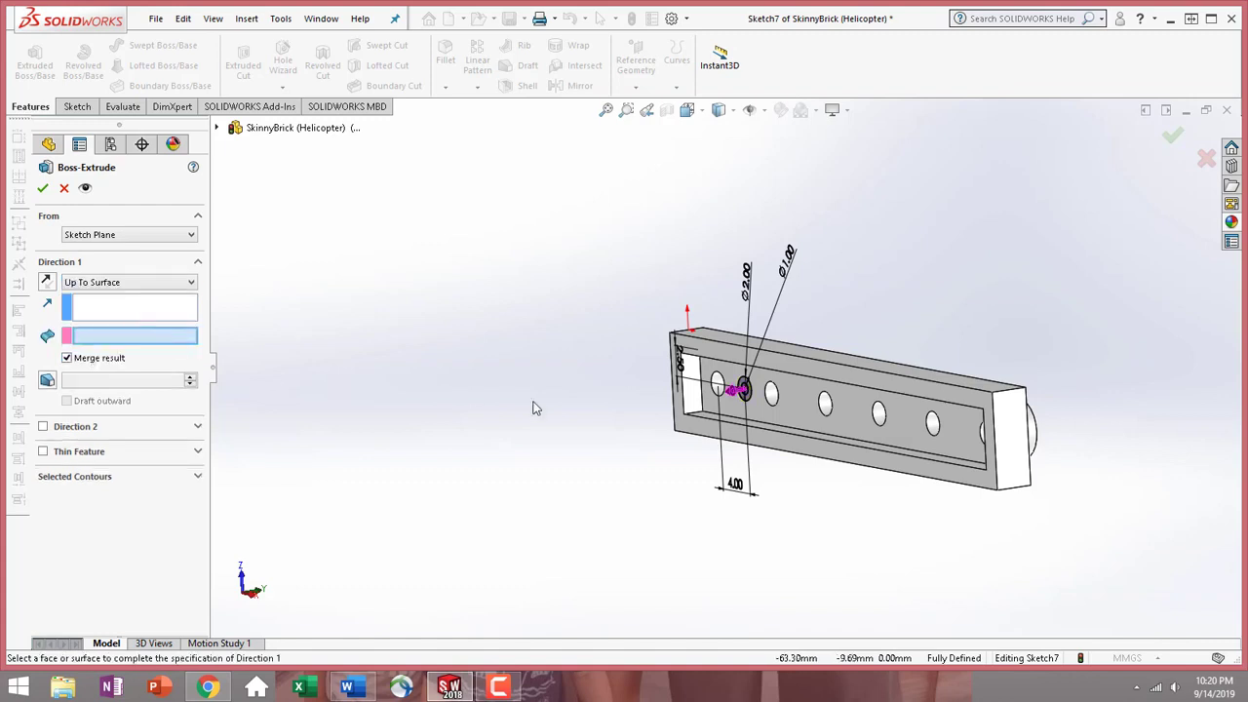
{"action": "left_click", "coordinate": [702, 436]}
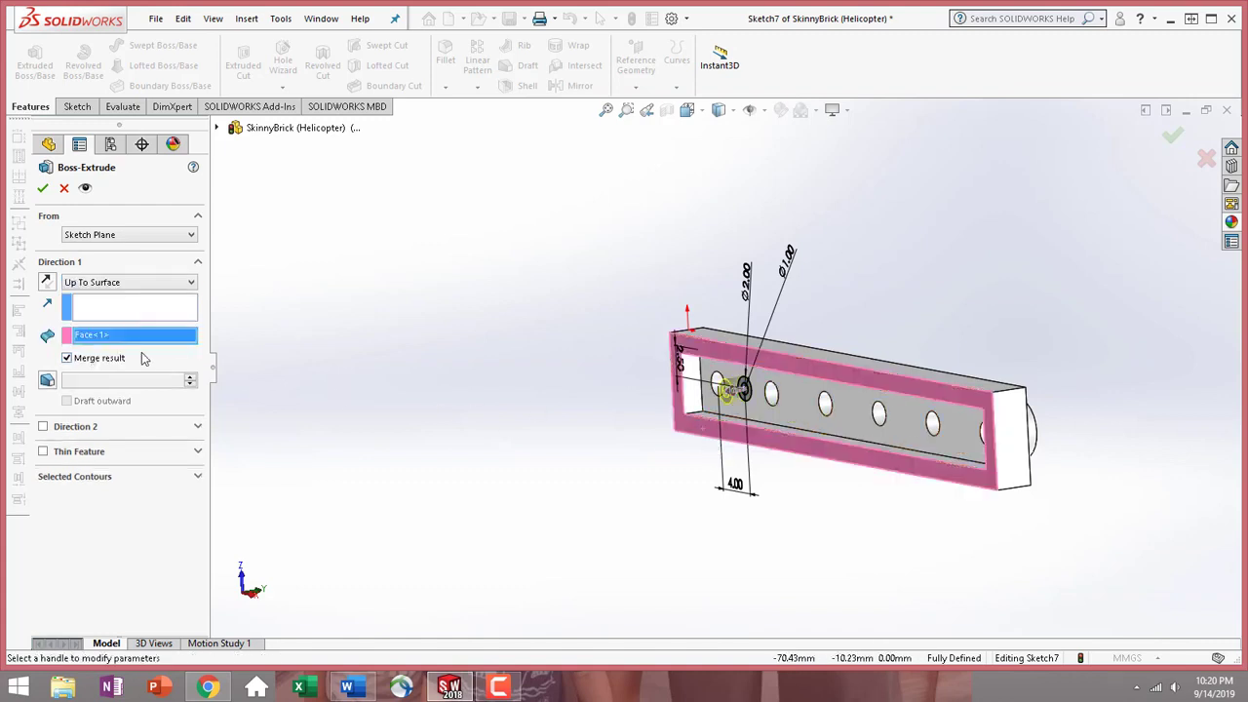
{"action": "left_click", "coordinate": [43, 189]}
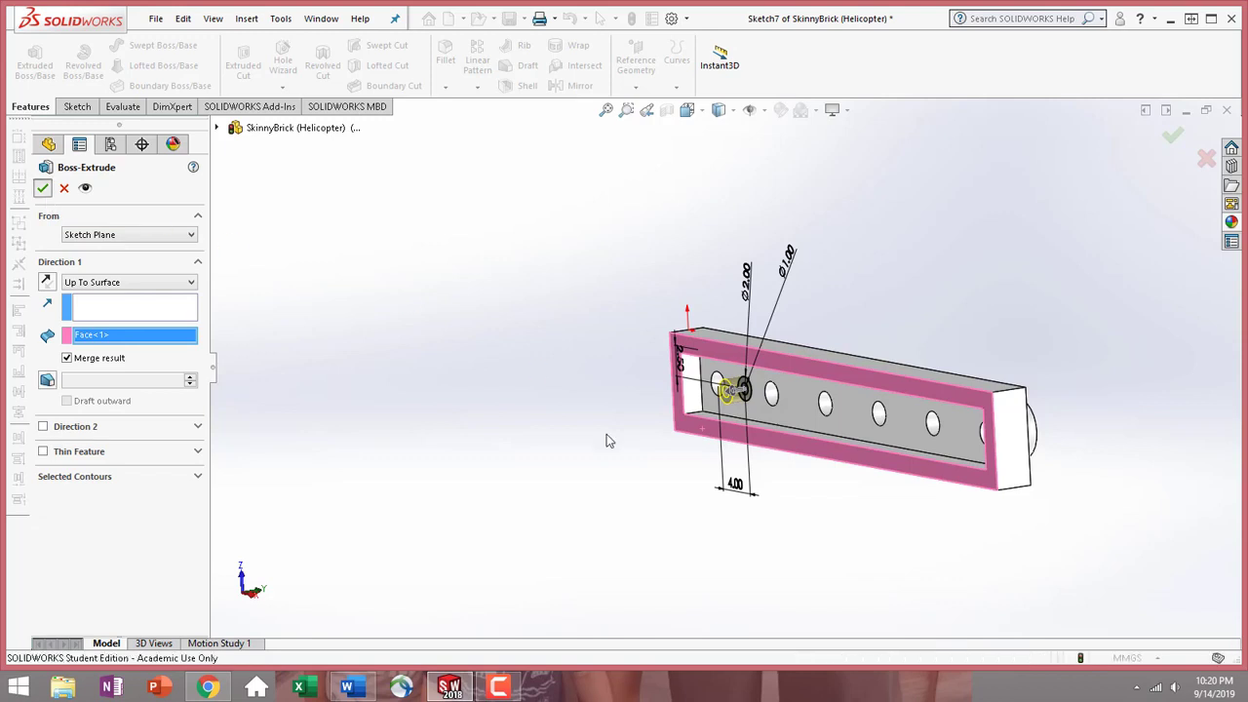
- Linear-pattern the small post along the recess's long inner edge with 5 instances at 8 mm spacing
{"action": "middle_click_drag", "start_coordinate": [652, 510], "coordinate": [717, 494]}
{"action": "left_click", "coordinate": [491, 63]}
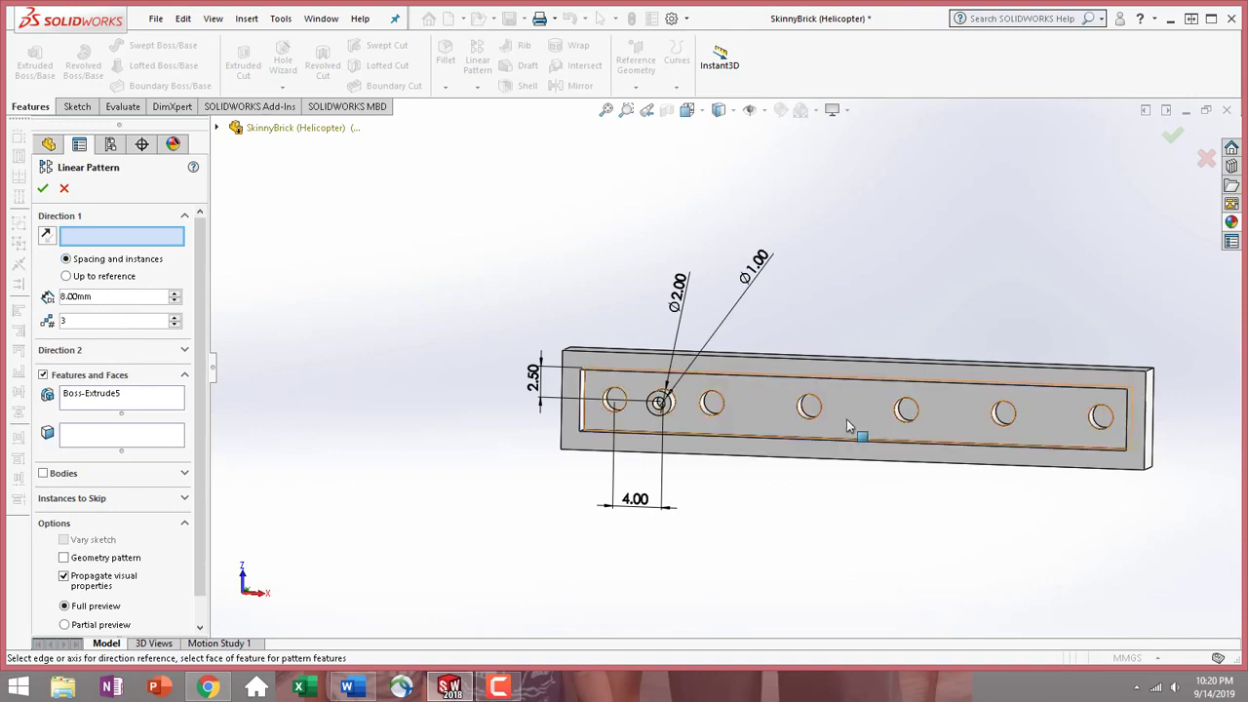
{"action": "scroll", "coordinate": [847, 427], "scroll_direction": "down", "scroll_amount": 3}
{"action": "left_click", "coordinate": [831, 374]}
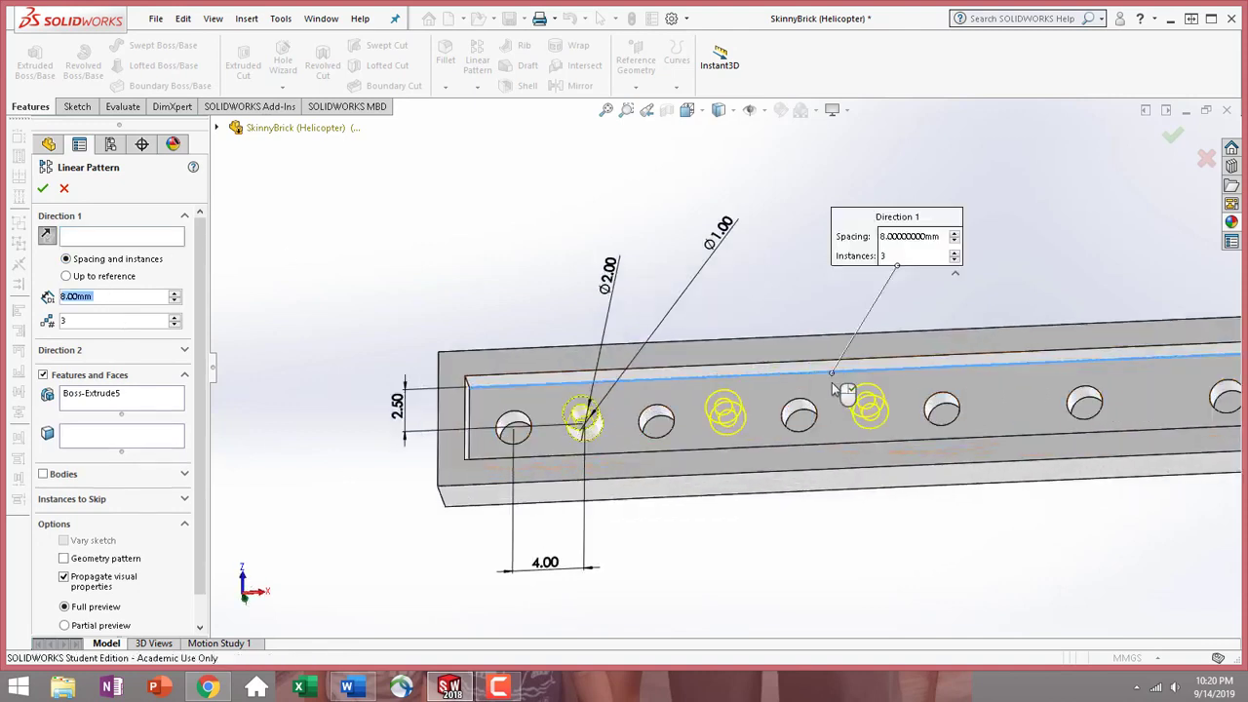
{"action": "scroll", "coordinate": [832, 382], "scroll_direction": "up", "scroll_amount": 5}
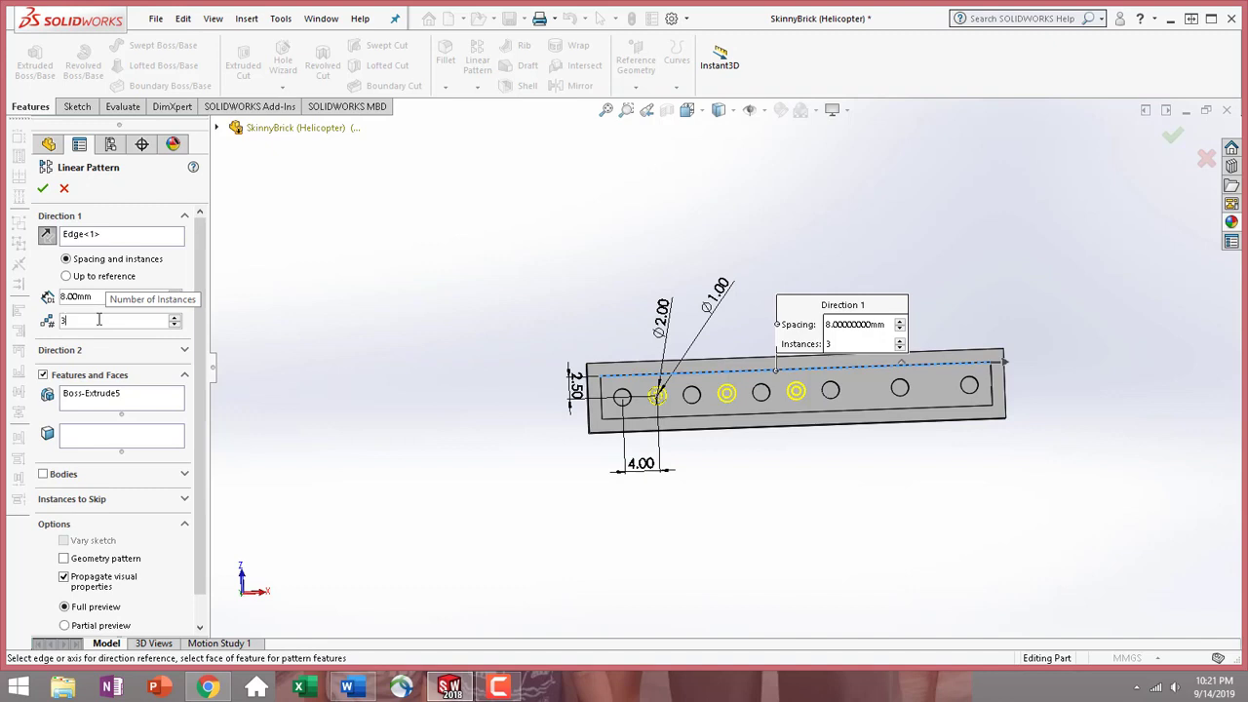
{"action": "type", "text": "5"}
{"action": "key", "text": "BackSpace"}
{"action": "type", "text": "5"}
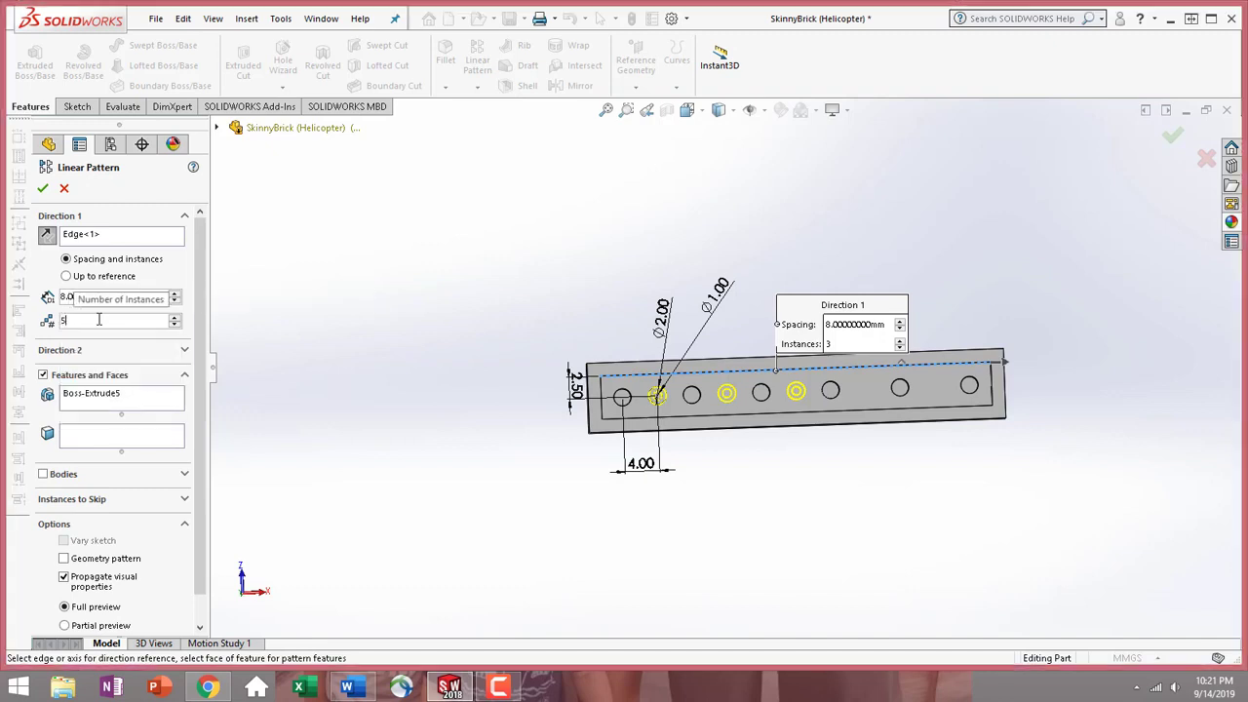
{"action": "left_click", "coordinate": [44, 187]}
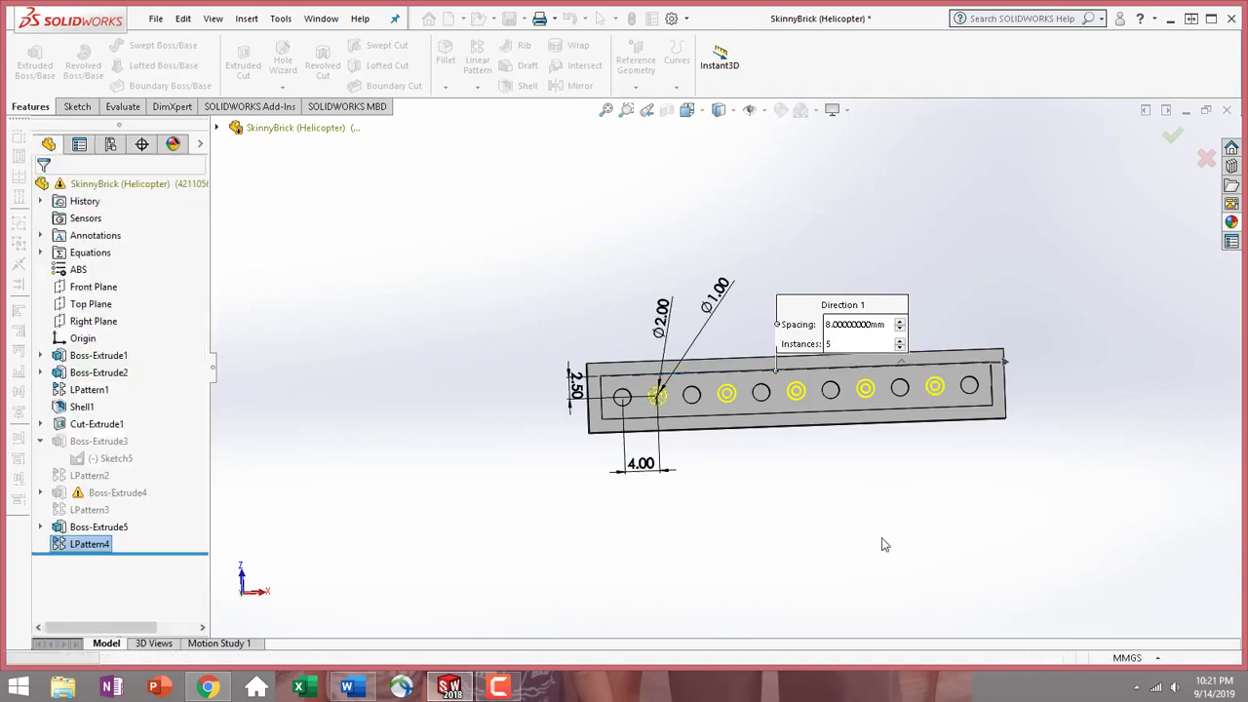
- Color the whole part grey (RGB 192, 192, 192) for this display state only
{"action": "middle_click_drag", "start_coordinate": [697, 506], "coordinate": [519, 362]}
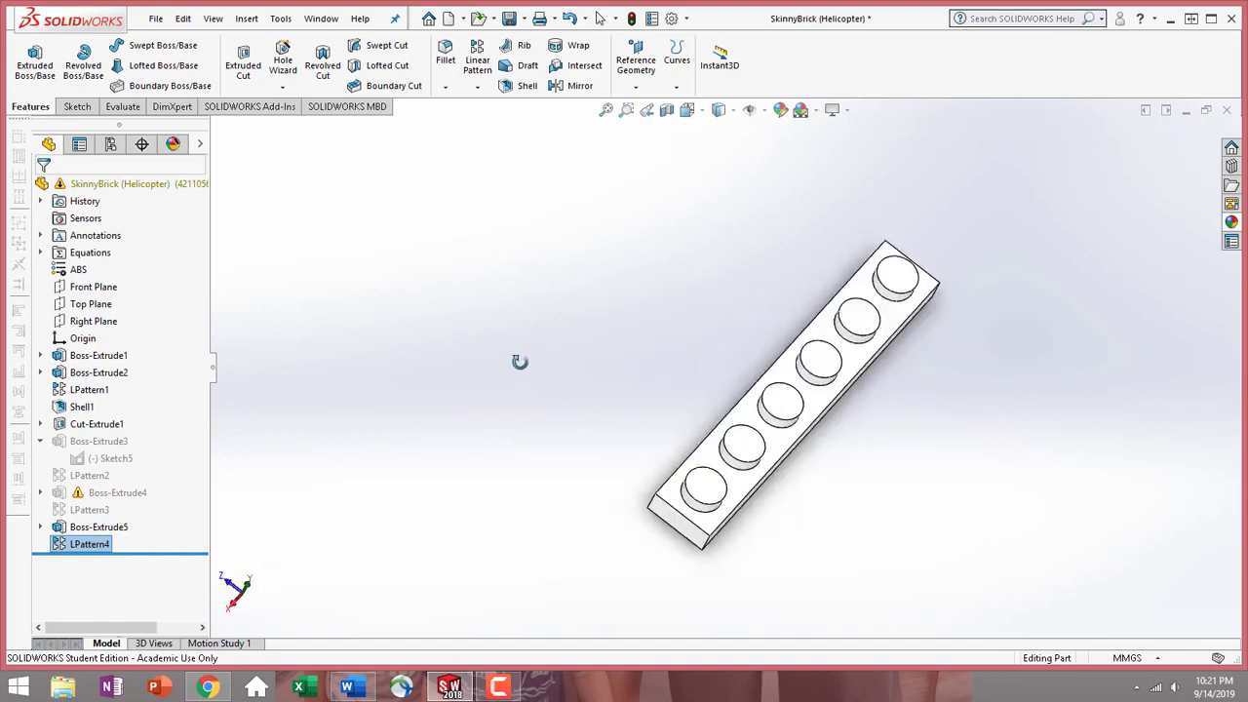
{"action": "left_click", "coordinate": [822, 402]}
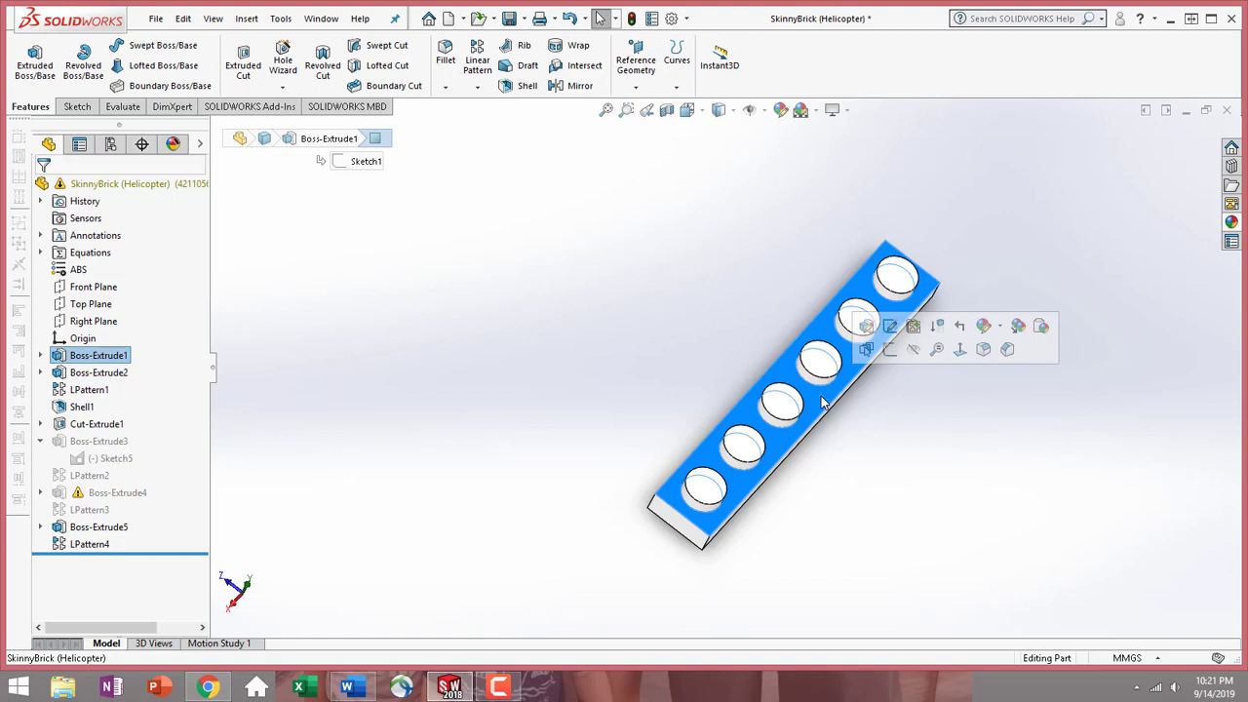
{"action": "left_click", "coordinate": [985, 325]}
{"action": "left_click", "coordinate": [1019, 413]}
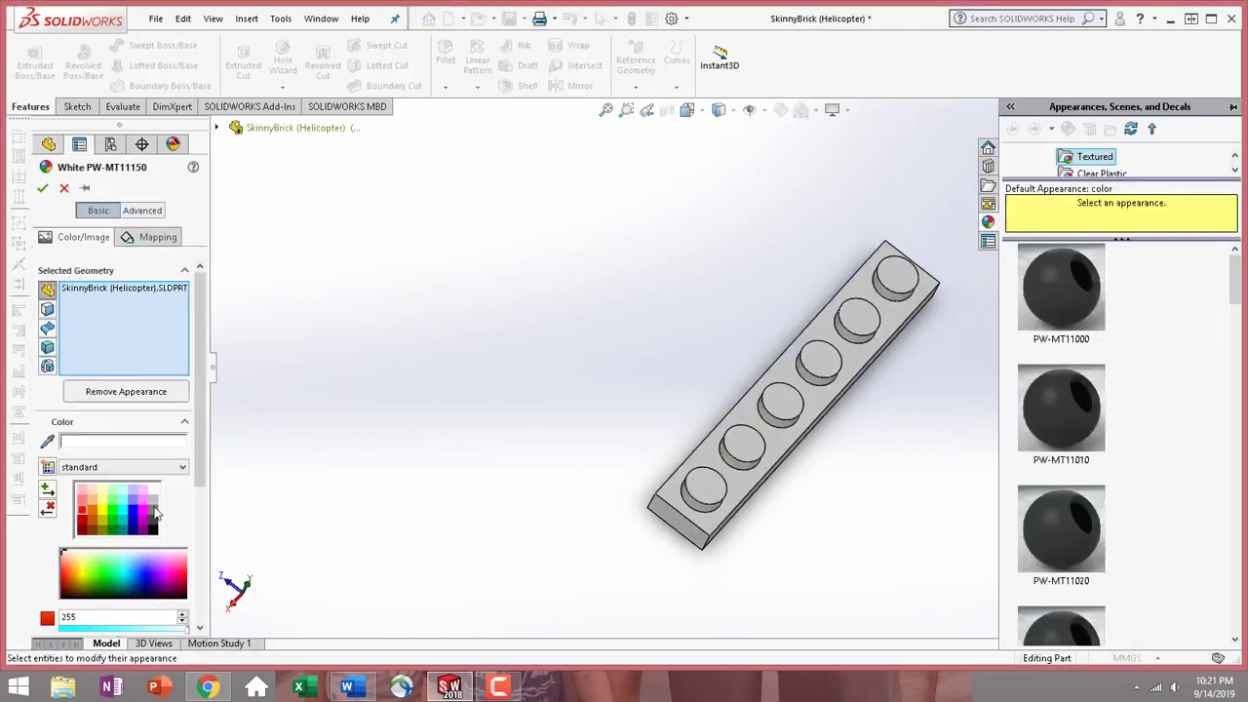
{"action": "left_click", "coordinate": [154, 512]}
{"action": "left_click", "coordinate": [154, 502]}
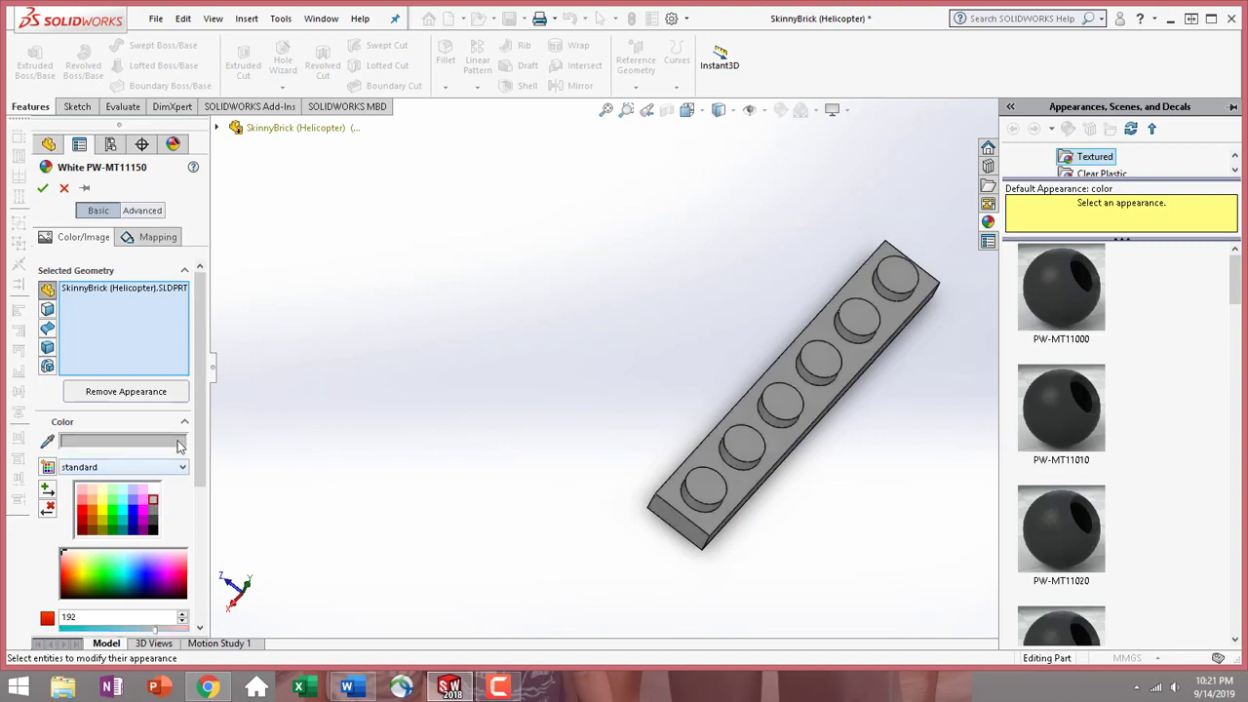
{"action": "scroll", "coordinate": [198, 446], "scroll_direction": "down", "scroll_amount": 5}
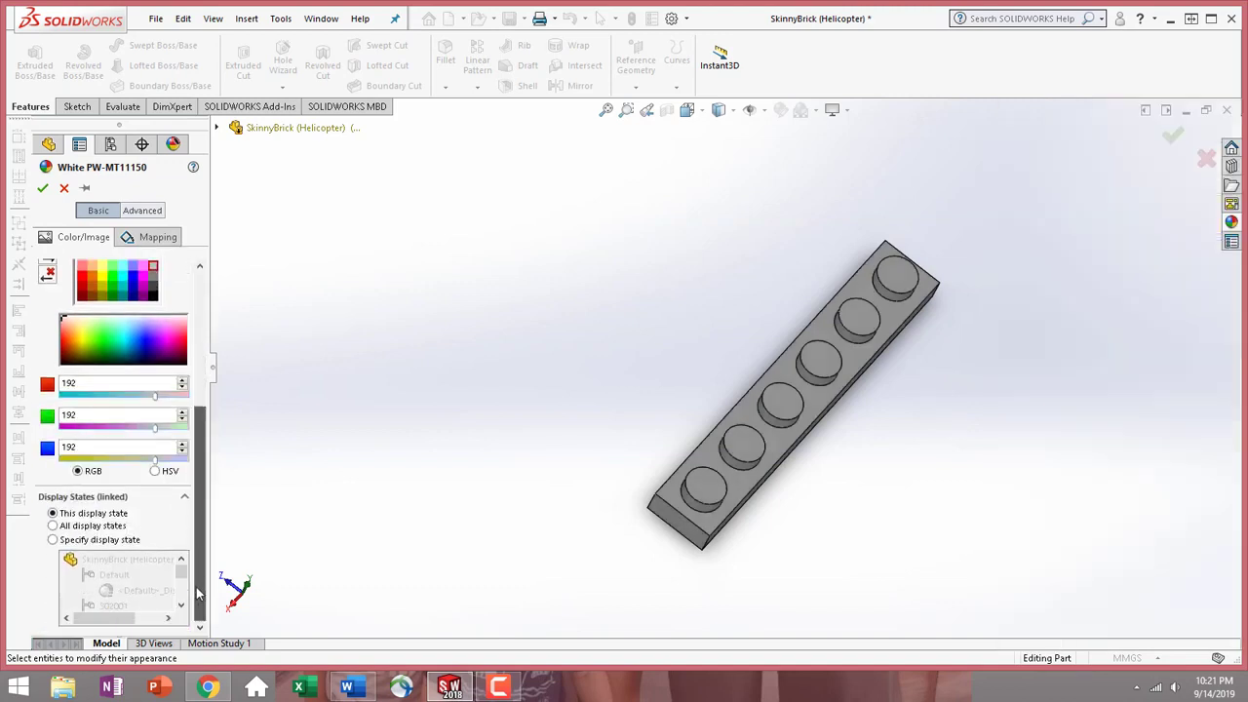
{"action": "left_click", "coordinate": [42, 190]}
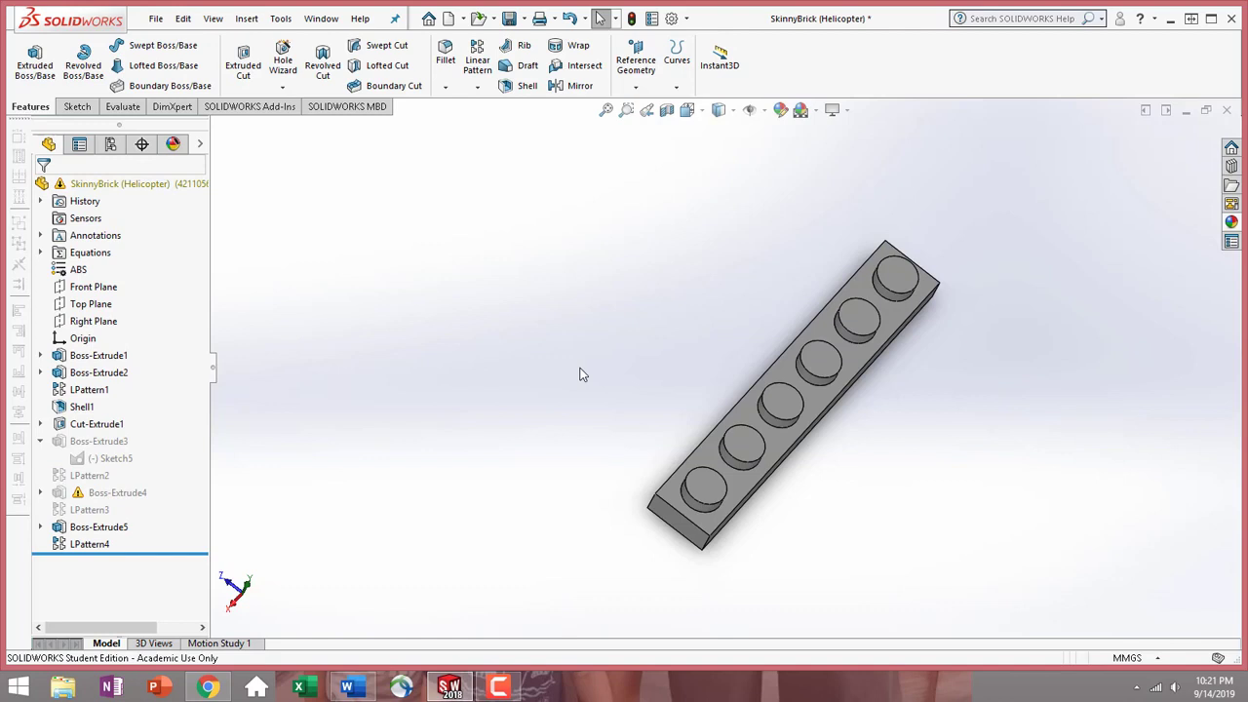
- Check the configuration list and examine the warning on the sketch under the suppressed Boss-Extrude4
{"action": "left_click", "coordinate": [111, 144]}
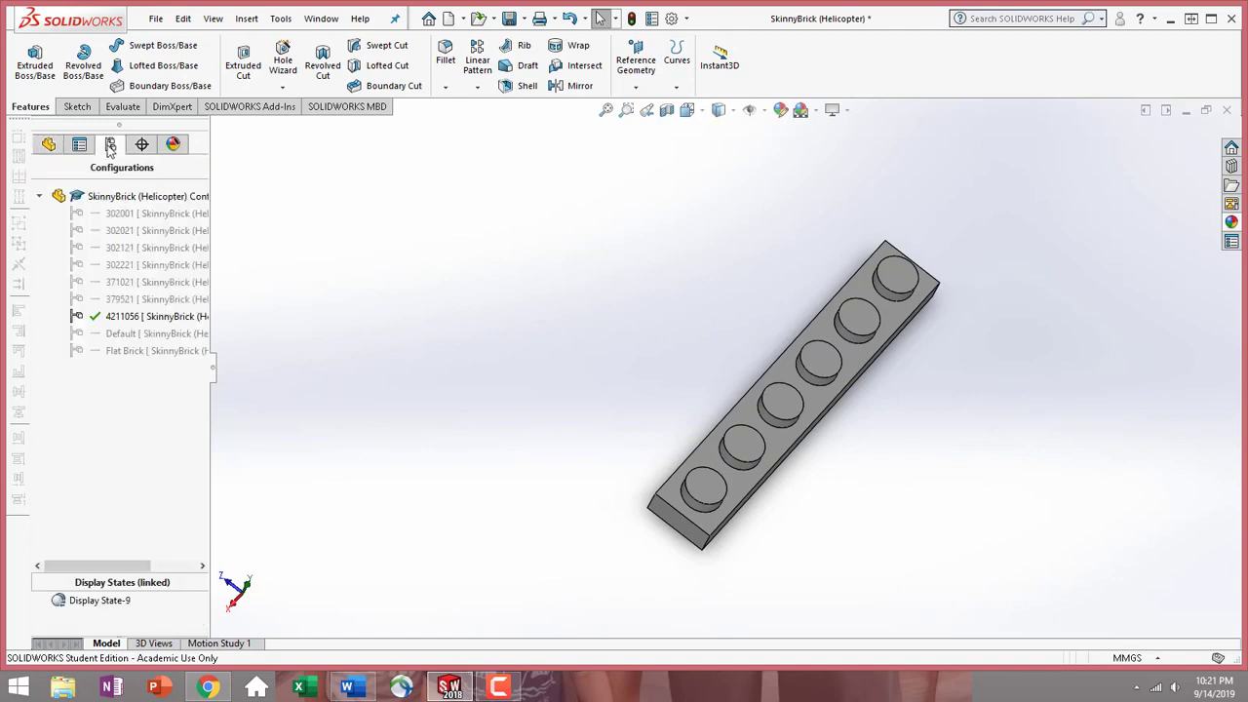
{"action": "left_click", "coordinate": [48, 144]}
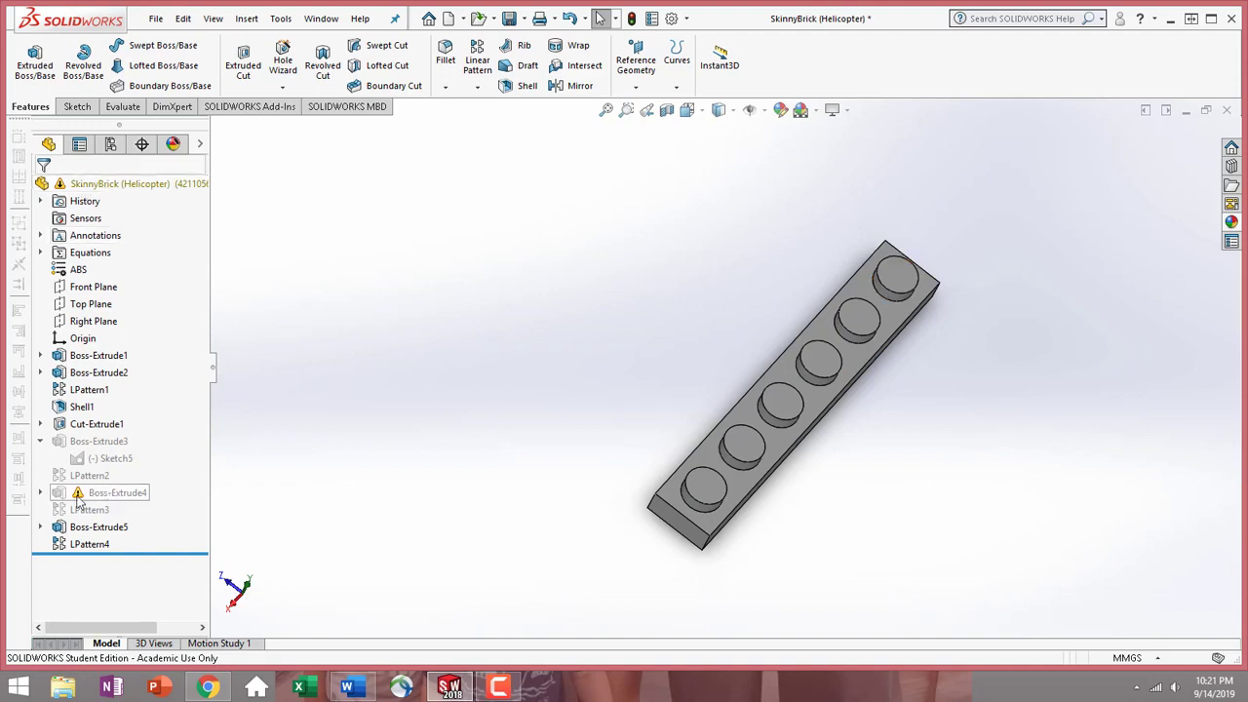
{"action": "double_click", "coordinate": [110, 493]}
{"action": "left_click", "coordinate": [115, 513]}
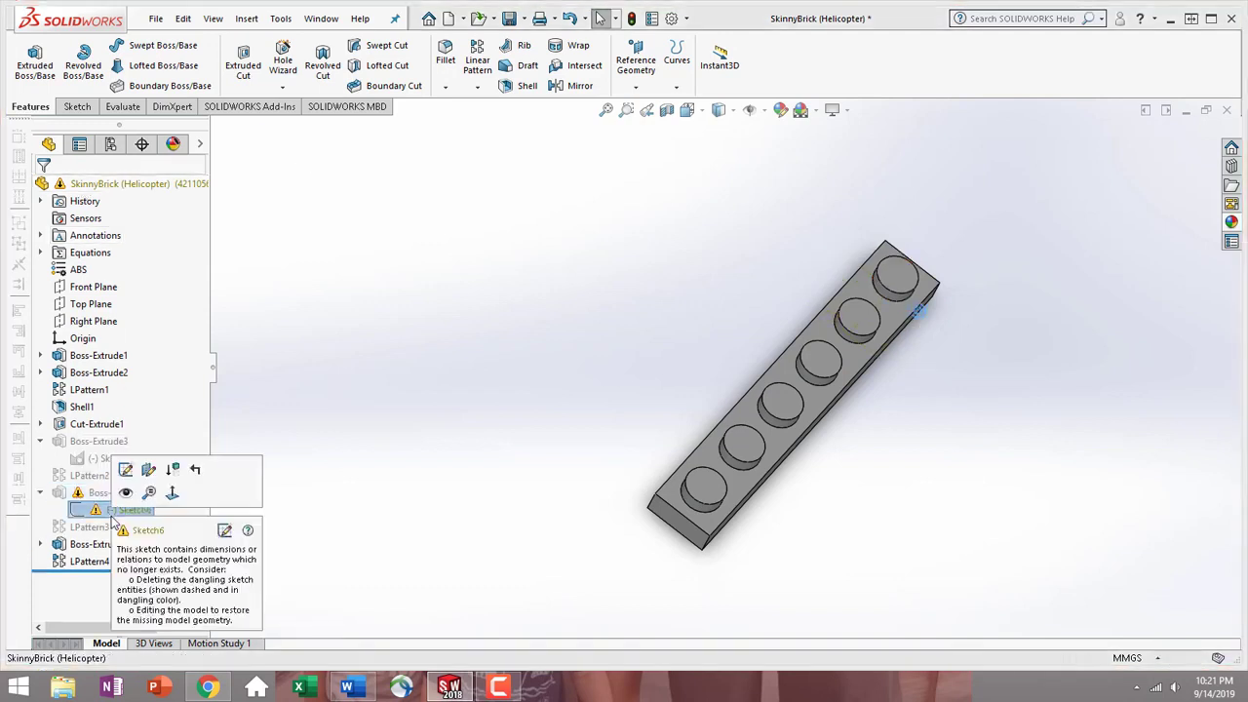
{"action": "left_click", "coordinate": [178, 475]}
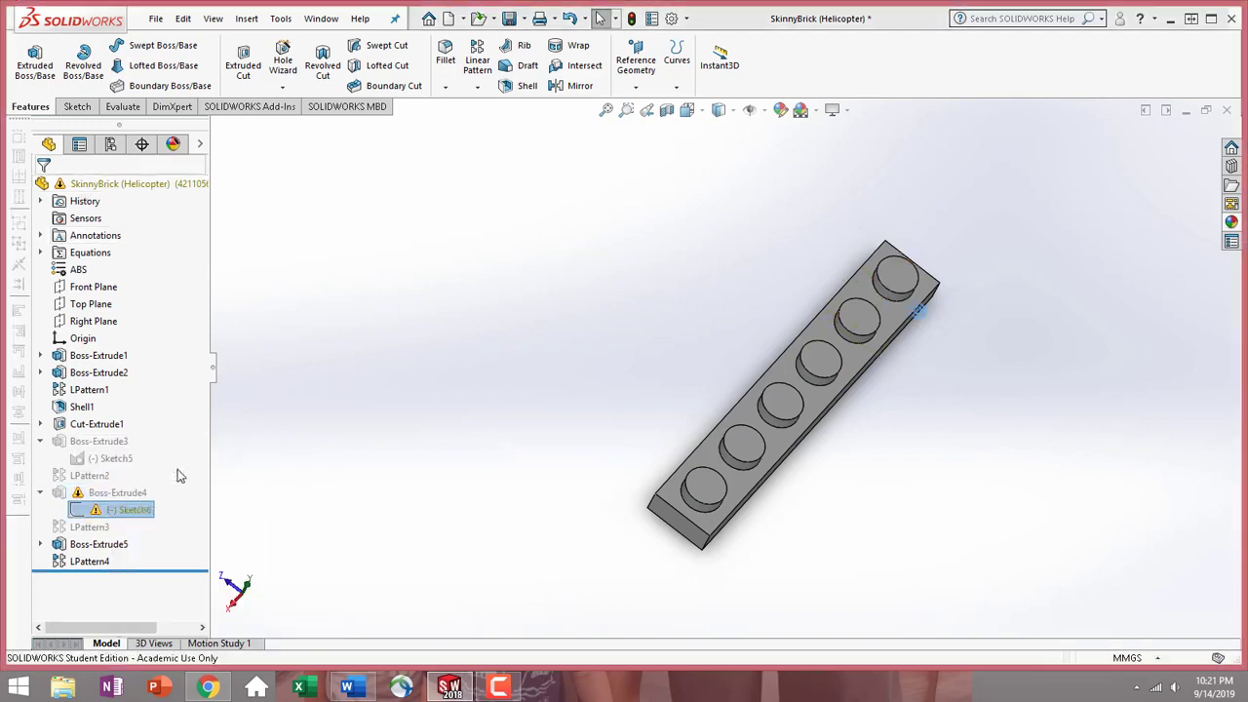
- Save the part file with the finished one-wide brick configuration
{"action": "middle_click_drag", "start_coordinate": [575, 523], "coordinate": [703, 448]}
{"action": "left_click", "coordinate": [155, 18]}
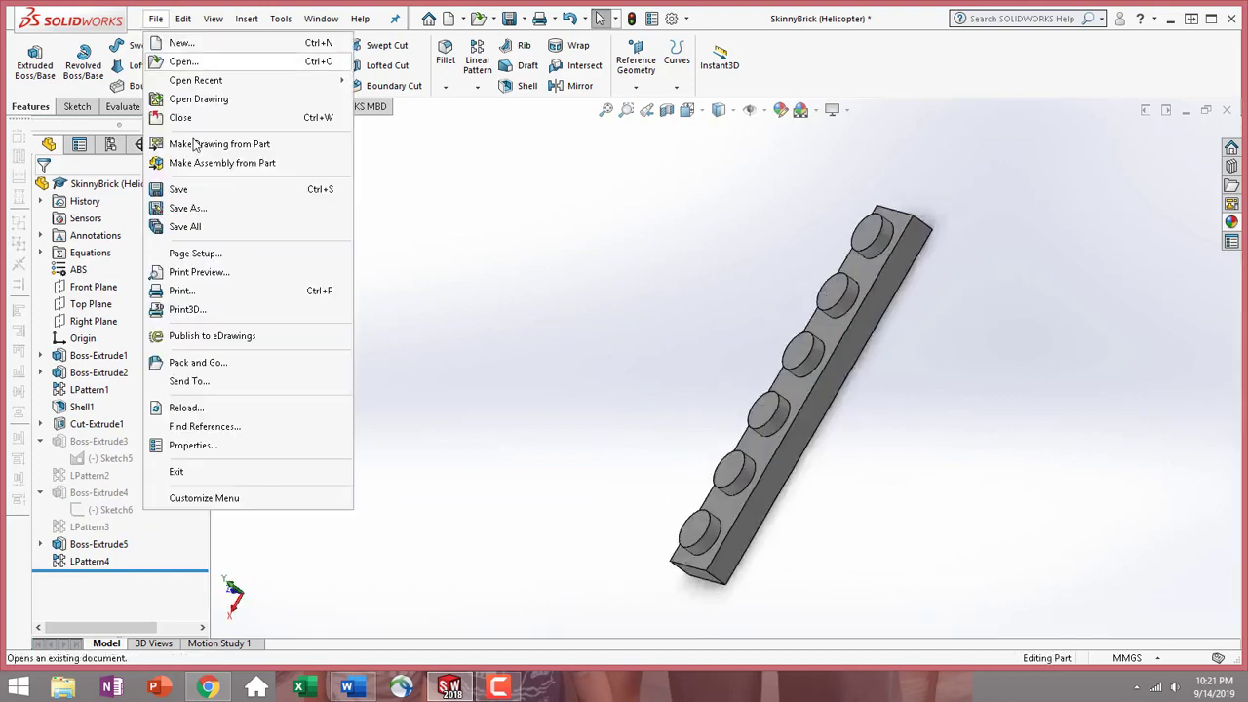
{"action": "left_click", "coordinate": [202, 190]}
- Switch to the Default configuration, then activate configuration 379521
{"action": "left_click", "coordinate": [110, 144]}
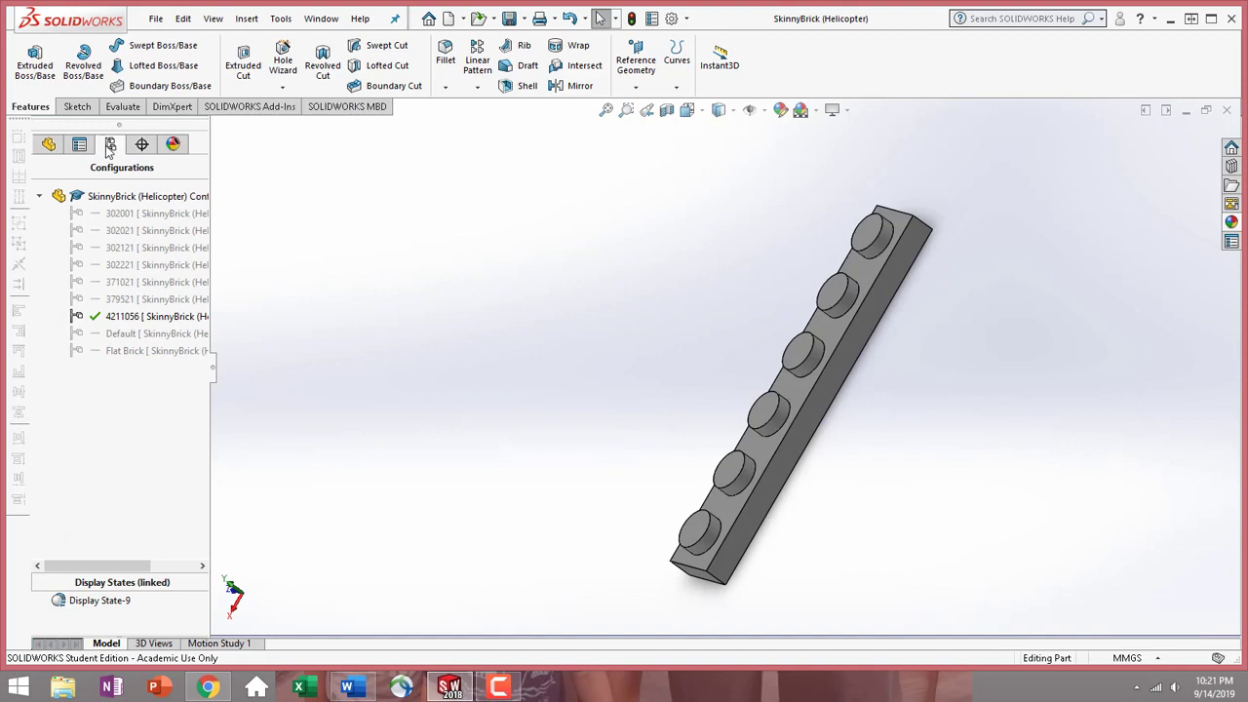
{"action": "double_click", "coordinate": [151, 336]}
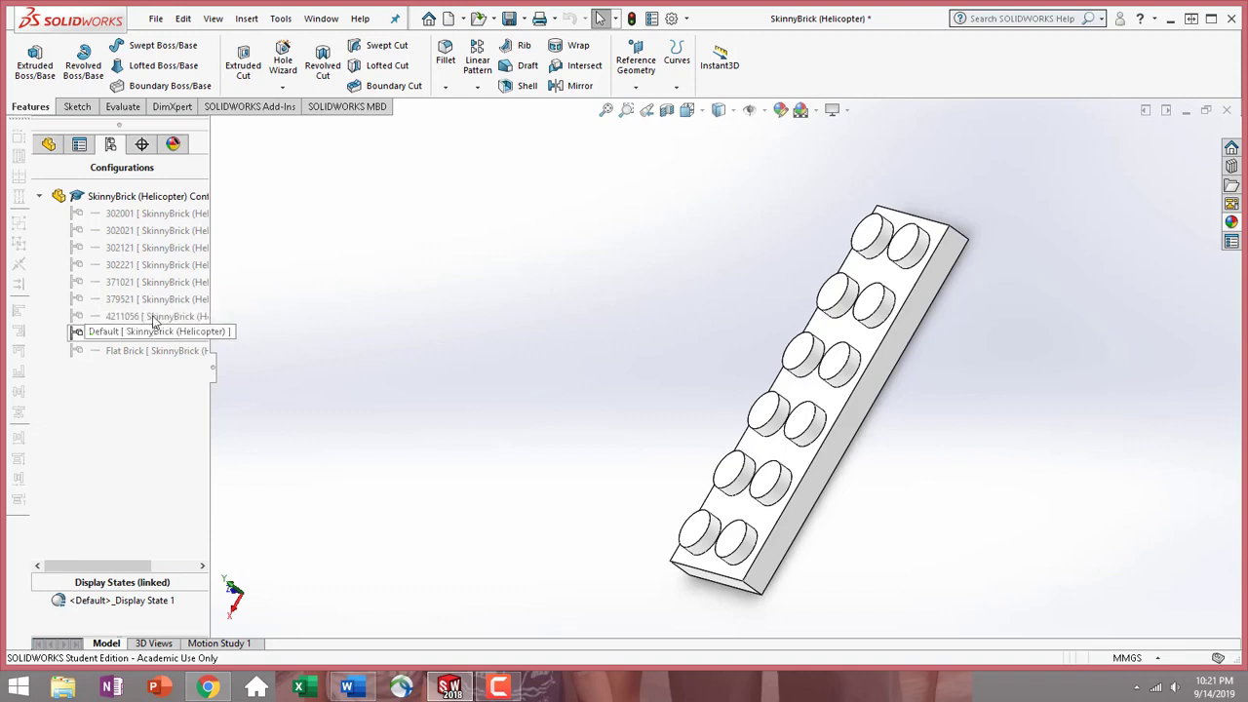
{"action": "double_click", "coordinate": [152, 299]}
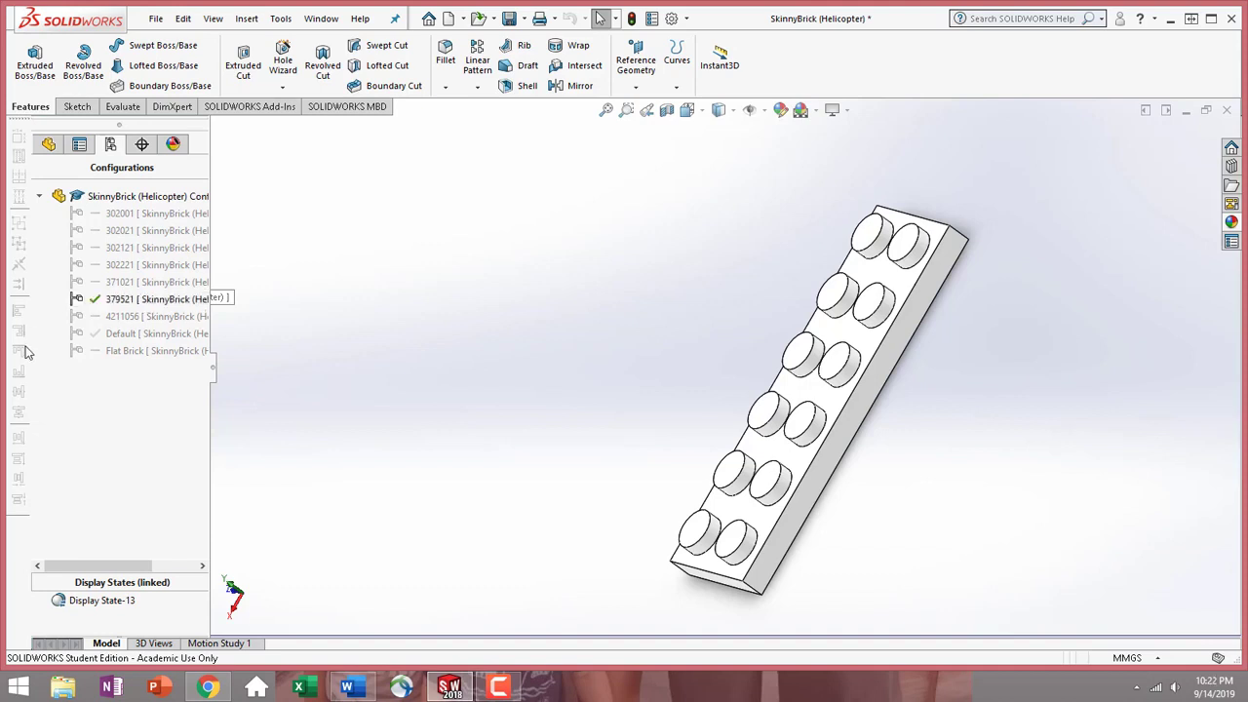
- Review the Length and Width global variables of configuration 379521 in the equations
{"action": "left_click", "coordinate": [48, 146]}
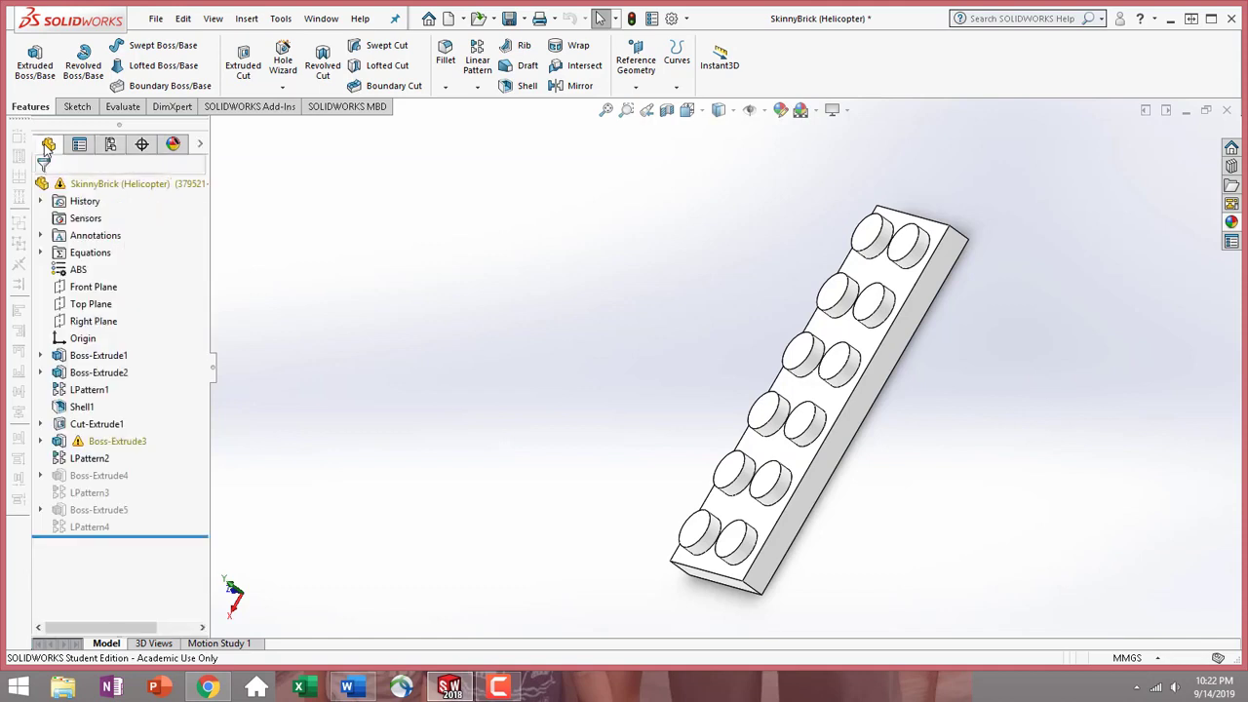
{"action": "right_click", "coordinate": [107, 256]}
{"action": "left_click", "coordinate": [146, 259]}
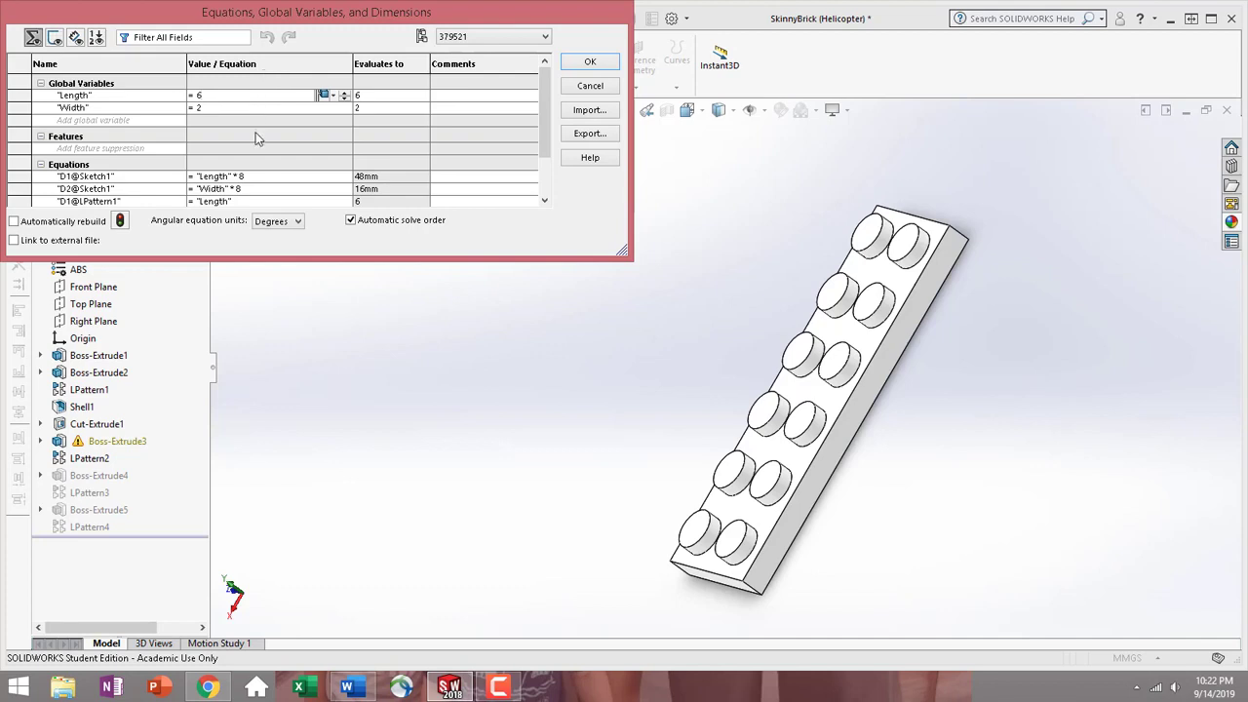
{"action": "left_click", "coordinate": [590, 61]}
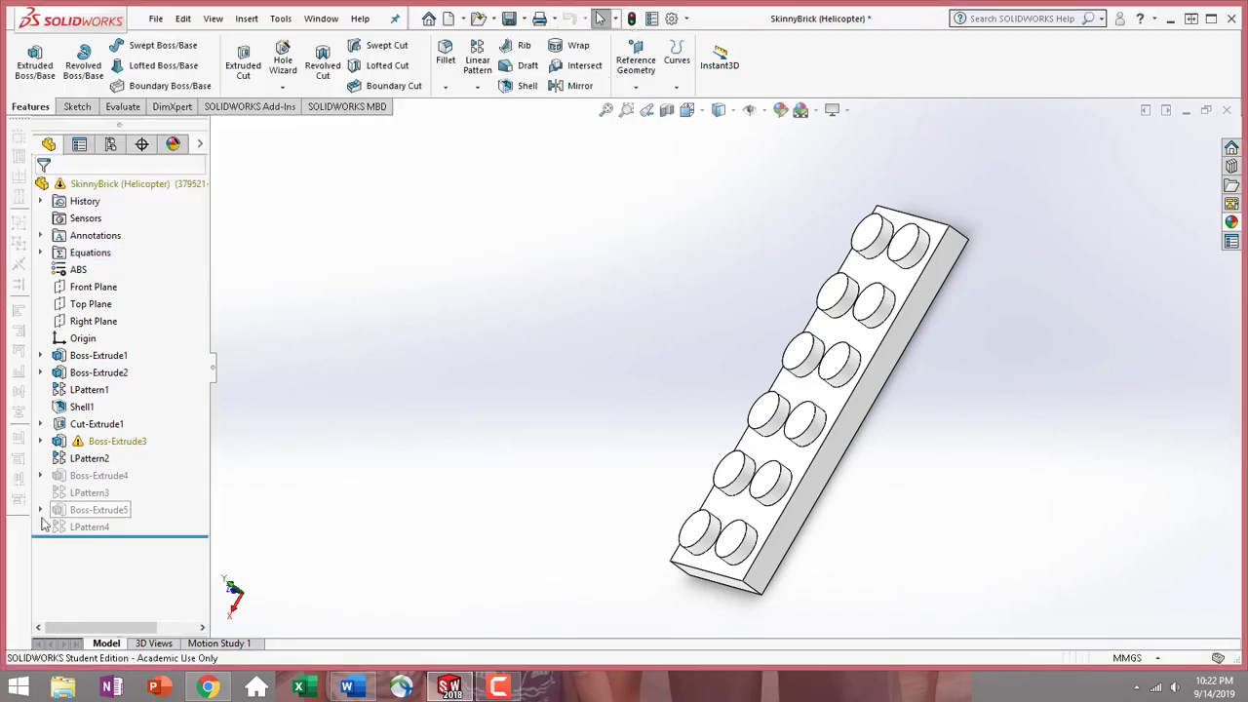
- Open the flagged sketch of Boss-Extrude3 for editing and exit it to rebuild the underside tubes
{"action": "middle_click_drag", "start_coordinate": [596, 443], "coordinate": [873, 472]}
{"action": "left_click", "coordinate": [112, 441]}
{"action": "middle_click_drag", "start_coordinate": [438, 477], "coordinate": [575, 221]}
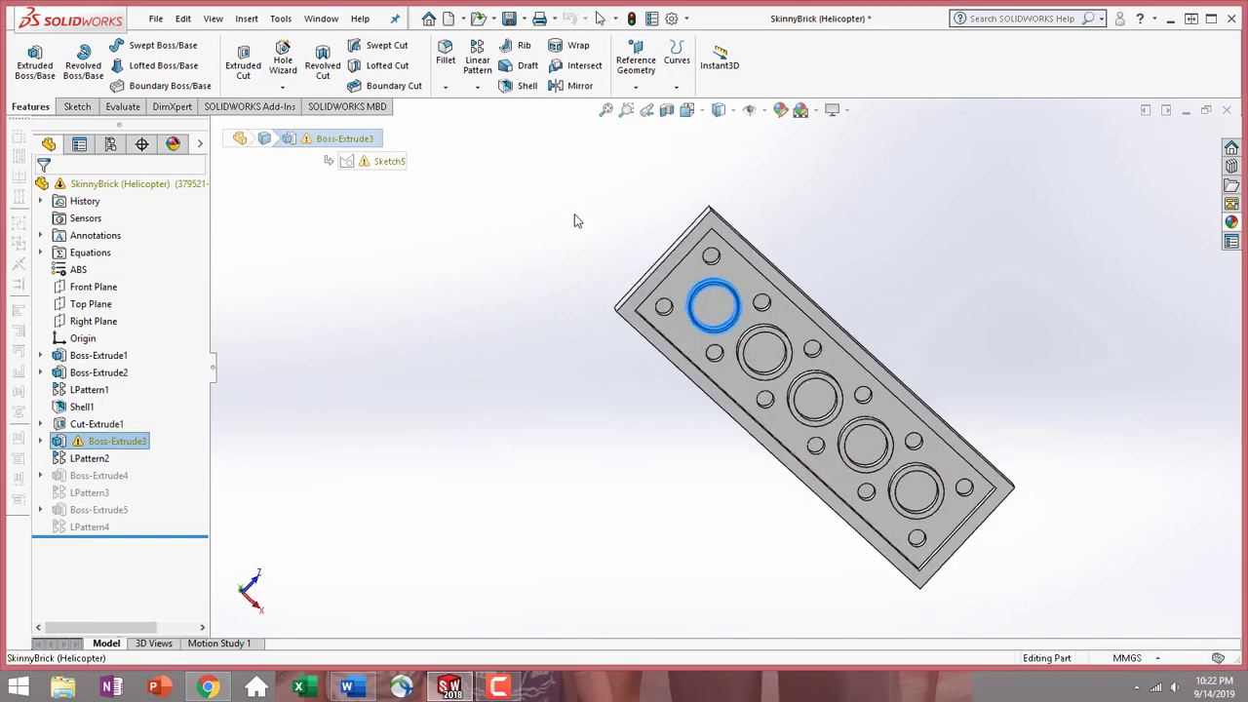
{"action": "left_click", "coordinate": [41, 442]}
{"action": "left_click", "coordinate": [125, 459]}
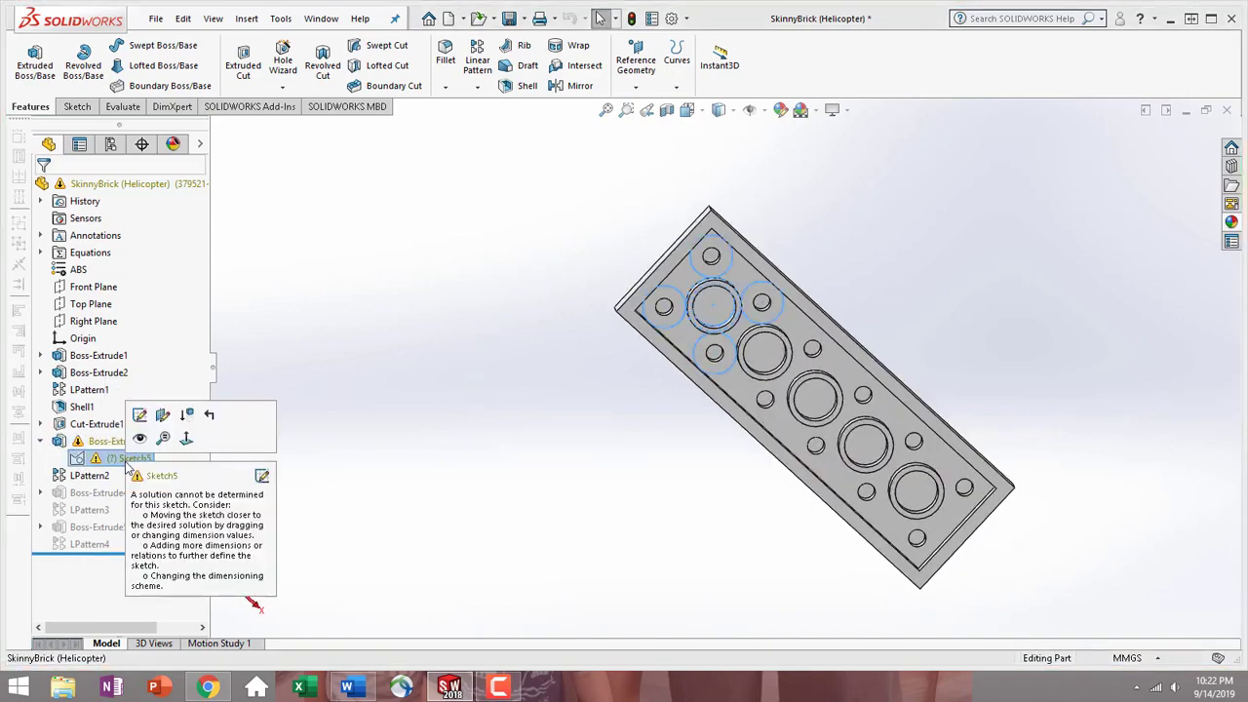
{"action": "left_click", "coordinate": [140, 414]}
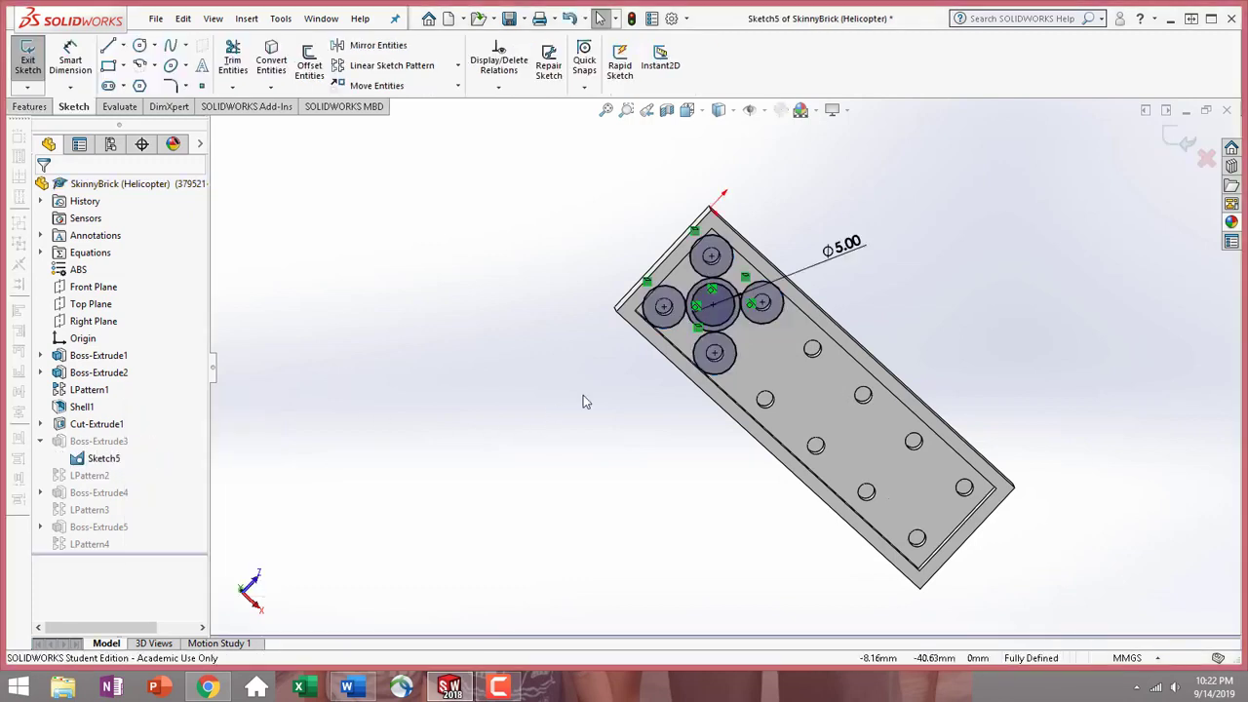
{"action": "left_click", "coordinate": [27, 59]}
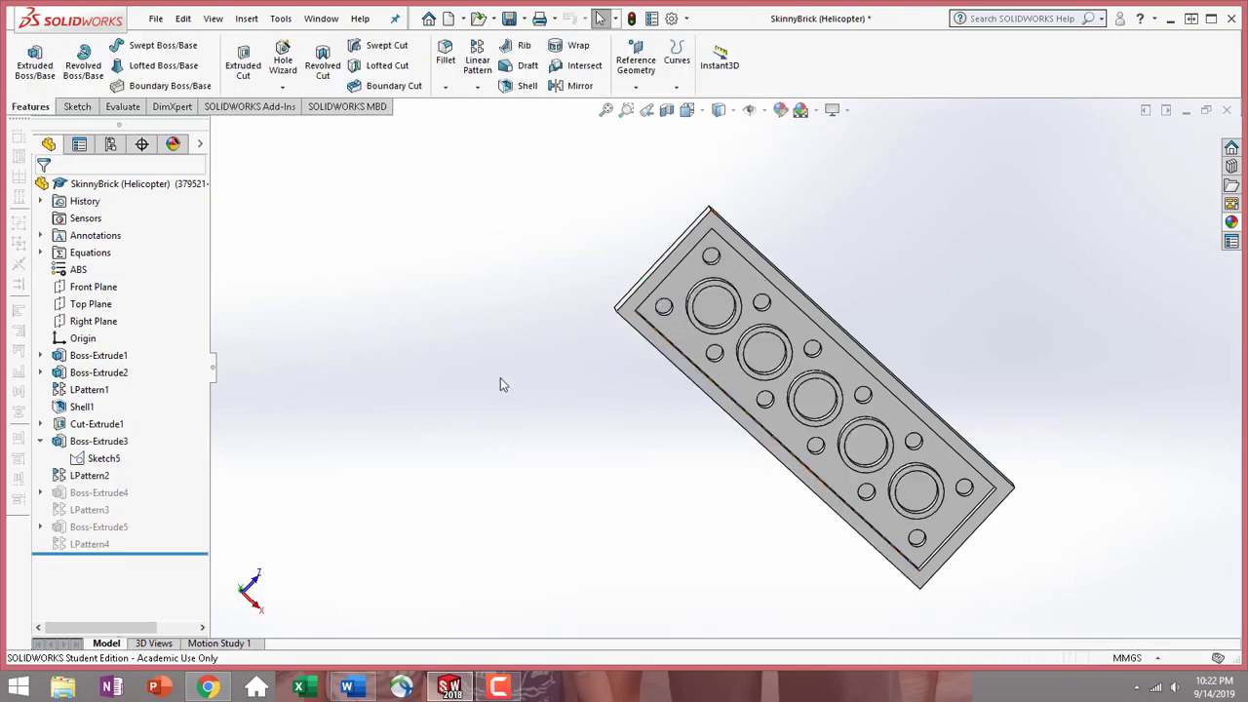
- Color the whole part red (RGB 255, 0, 0) for this display state only
{"action": "middle_click_drag", "start_coordinate": [501, 384], "coordinate": [490, 258]}
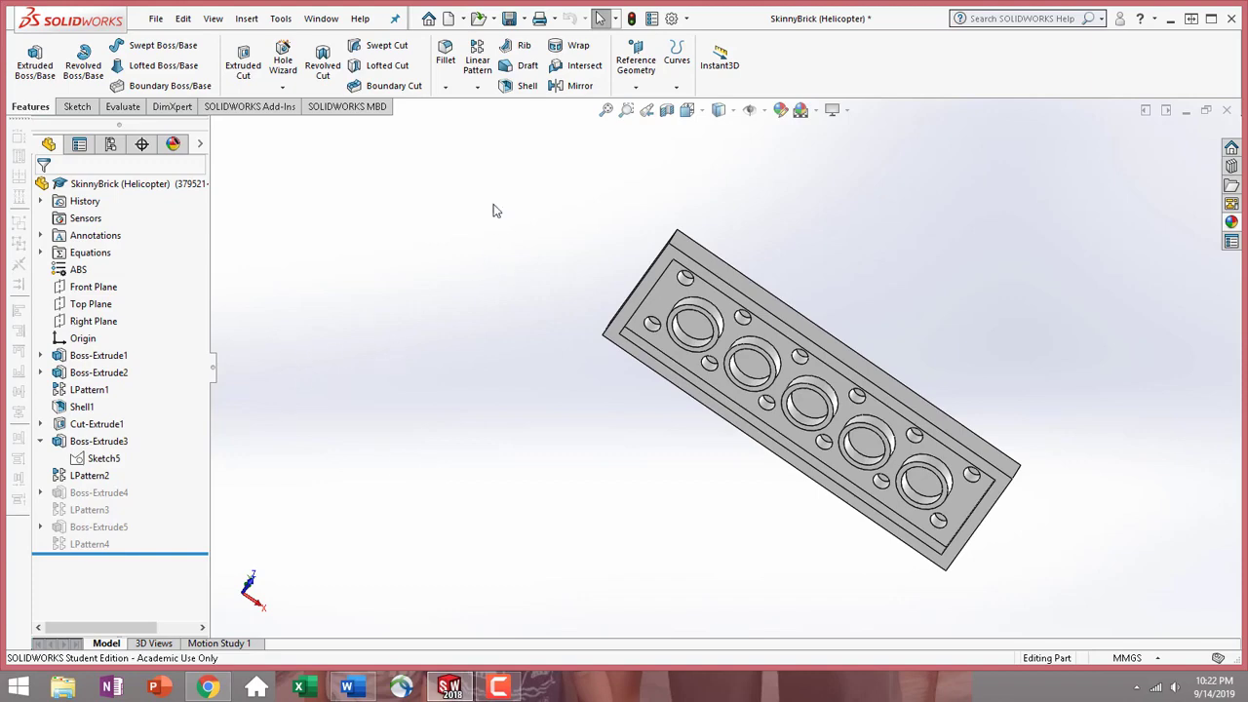
{"action": "middle_click_drag", "start_coordinate": [624, 293], "coordinate": [491, 235]}
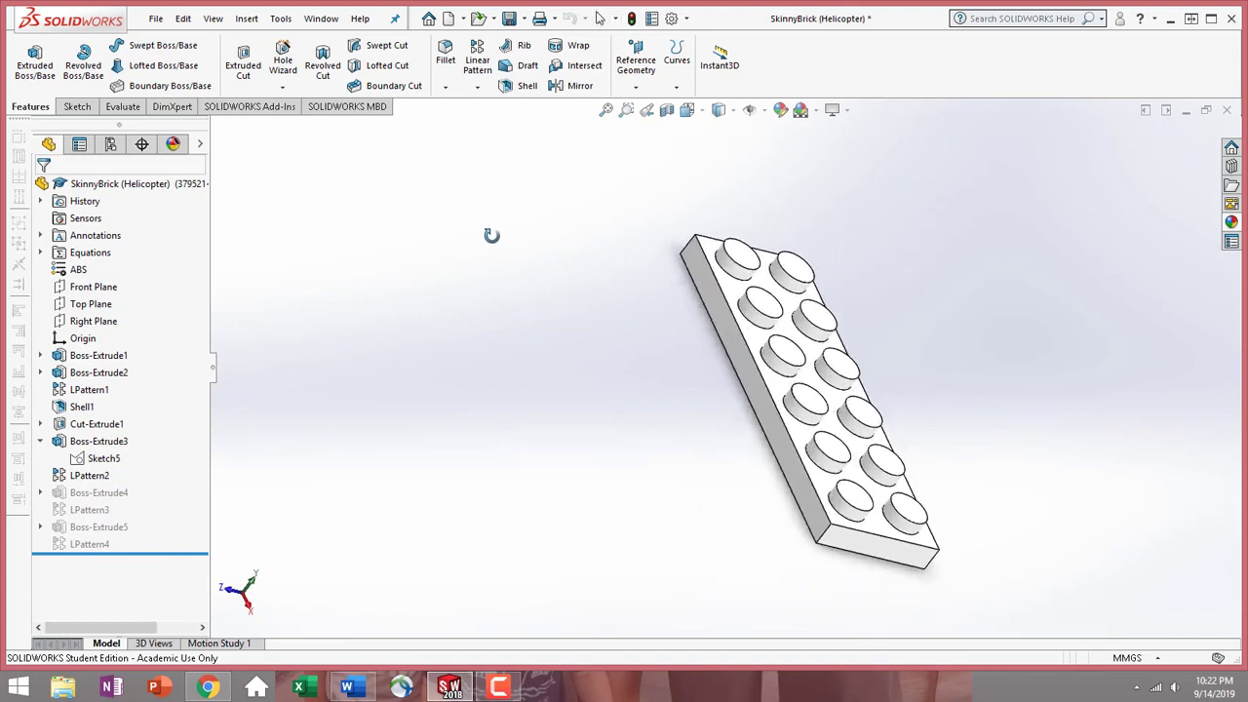
{"action": "left_click", "coordinate": [821, 355]}
{"action": "left_click", "coordinate": [975, 279]}
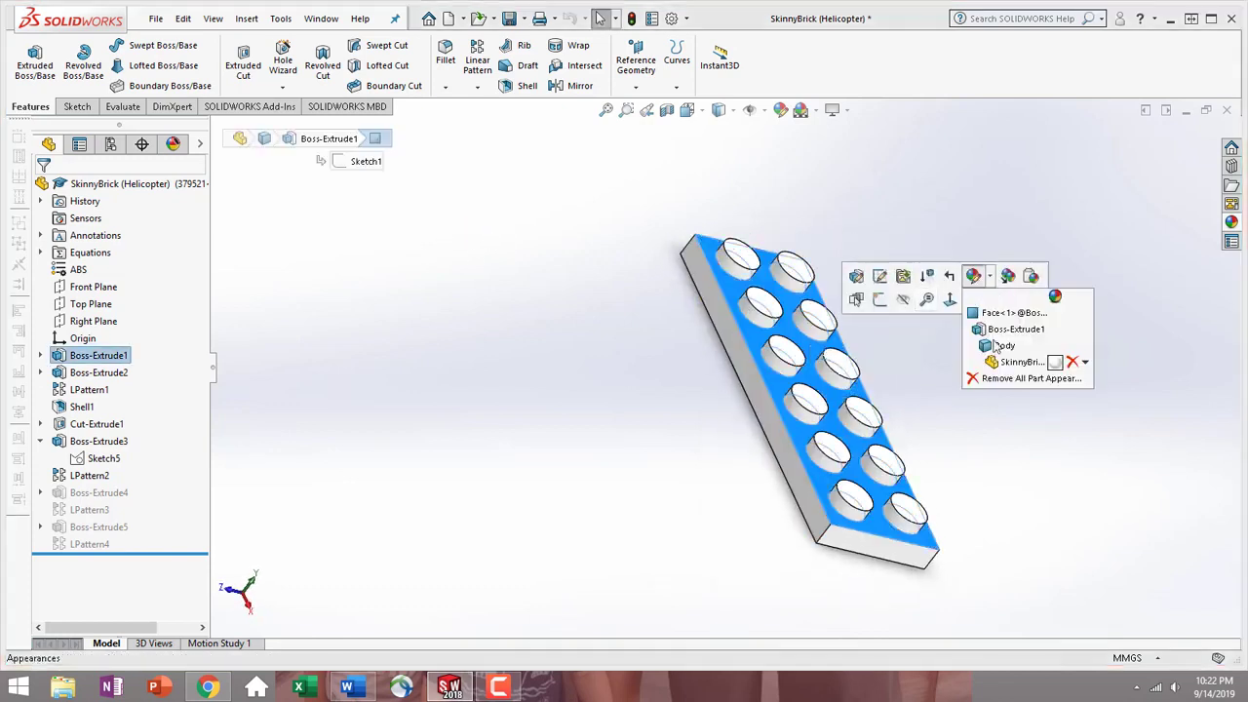
{"action": "left_click", "coordinate": [1006, 363]}
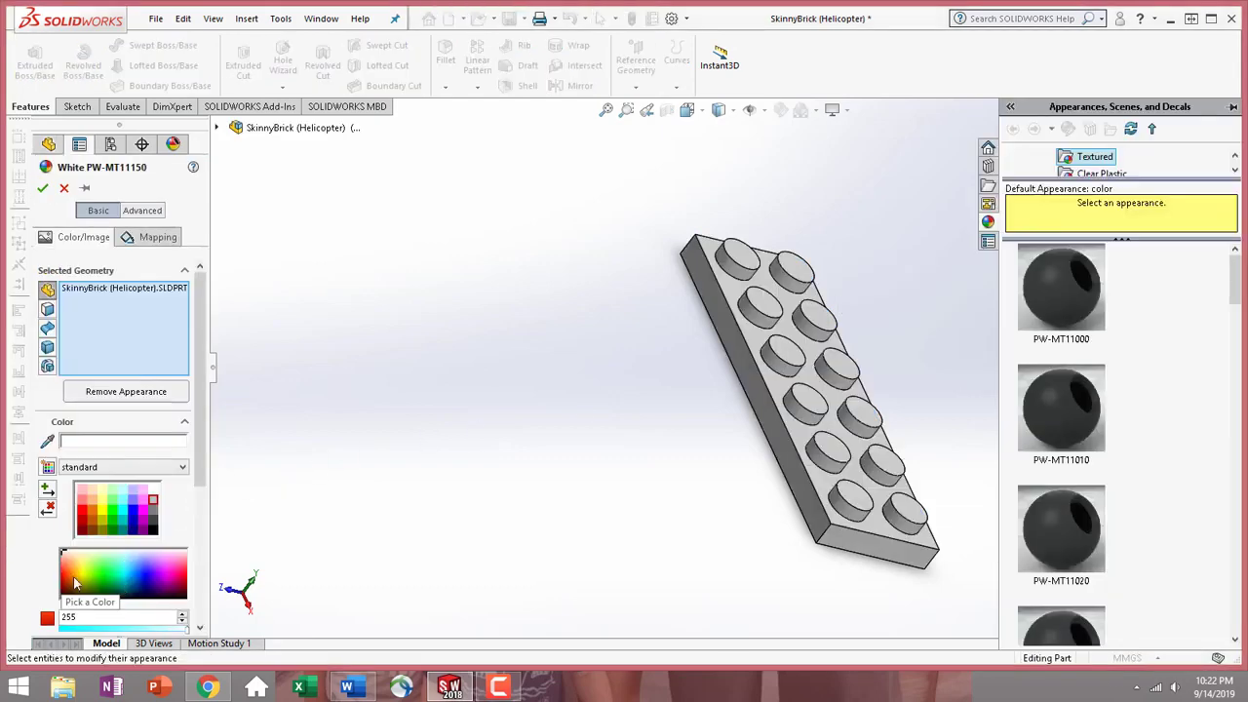
{"action": "left_click", "coordinate": [84, 508]}
{"action": "left_click_drag", "start_coordinate": [200, 458], "coordinate": [198, 595]}
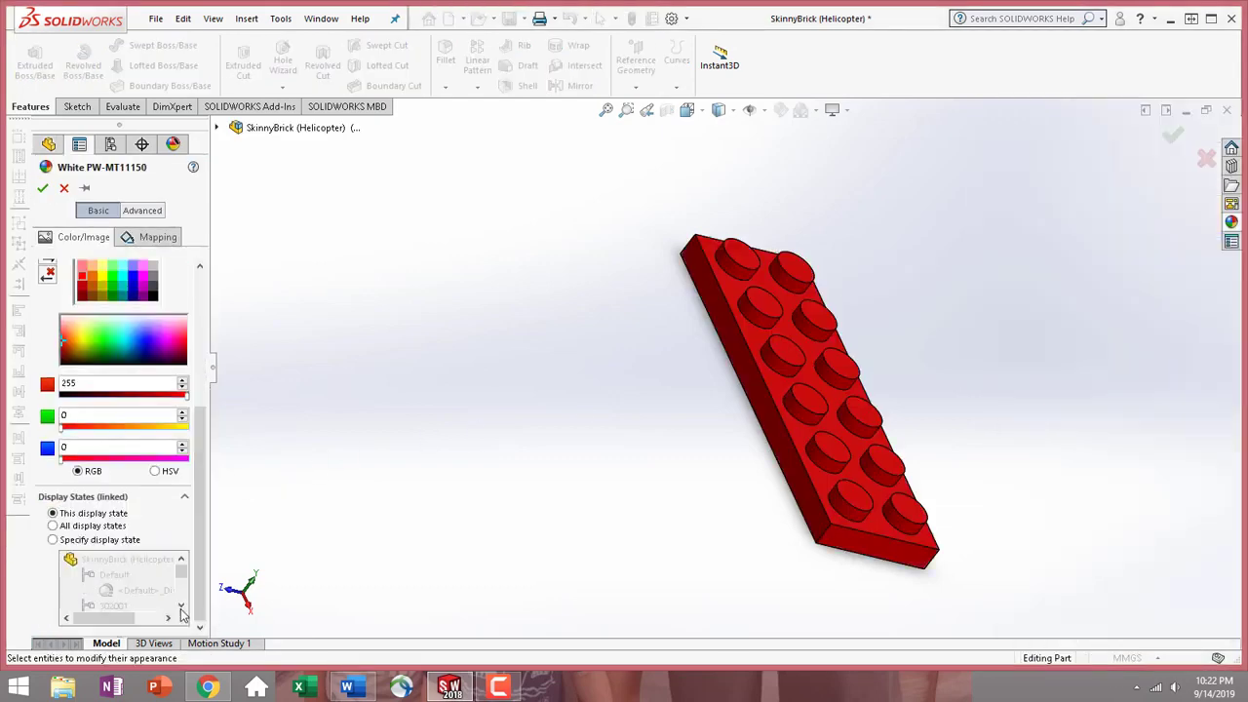
{"action": "left_click", "coordinate": [42, 188]}
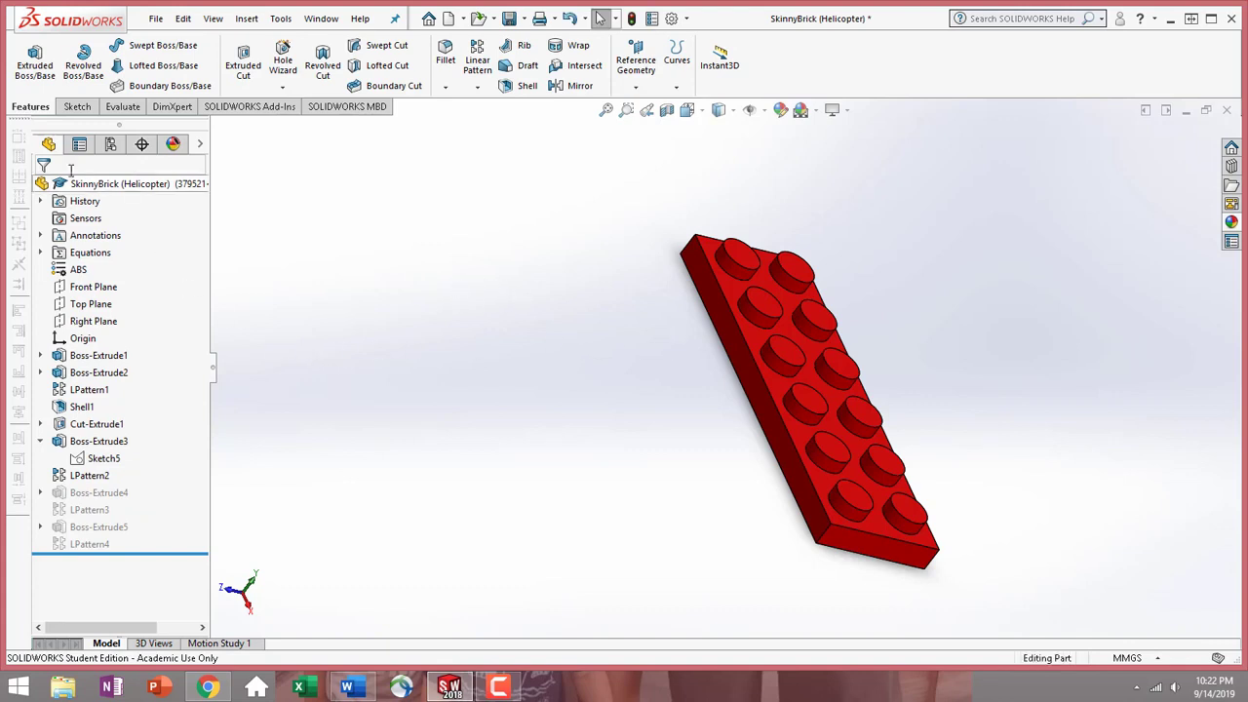
- Activate the Flat Brick configuration and bring up its feature tree
{"action": "left_click", "coordinate": [110, 144]}
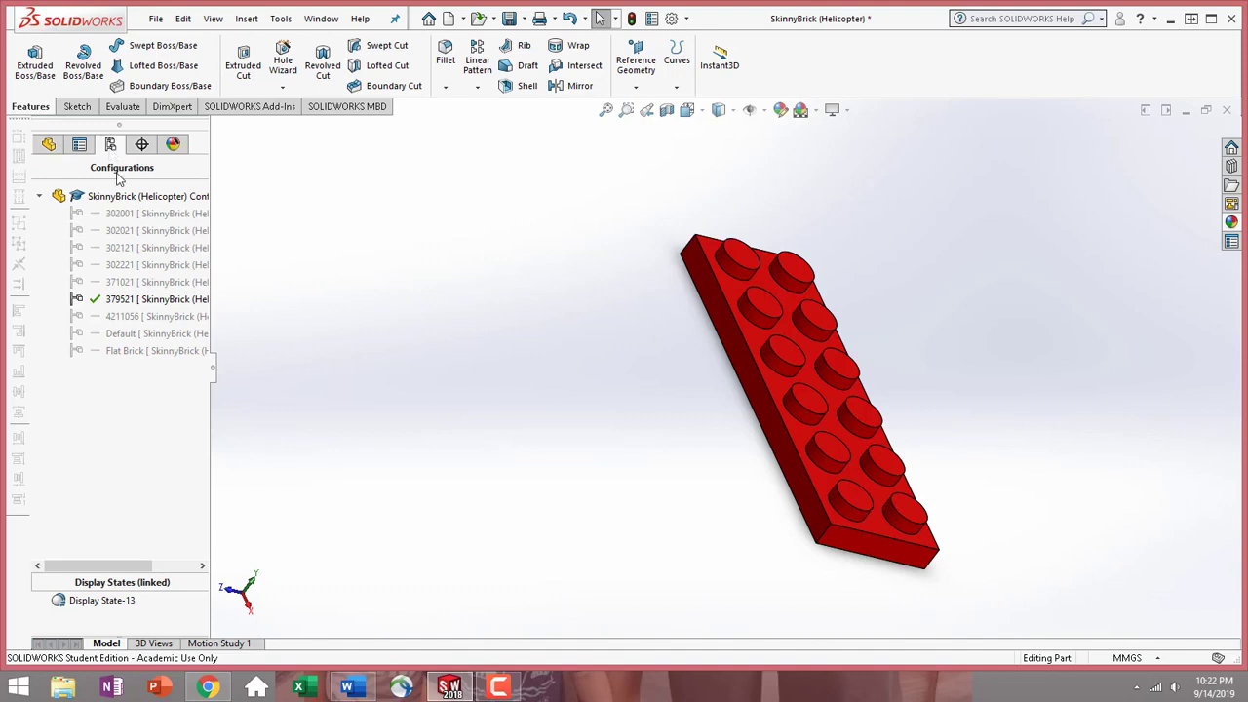
{"action": "double_click", "coordinate": [135, 351]}
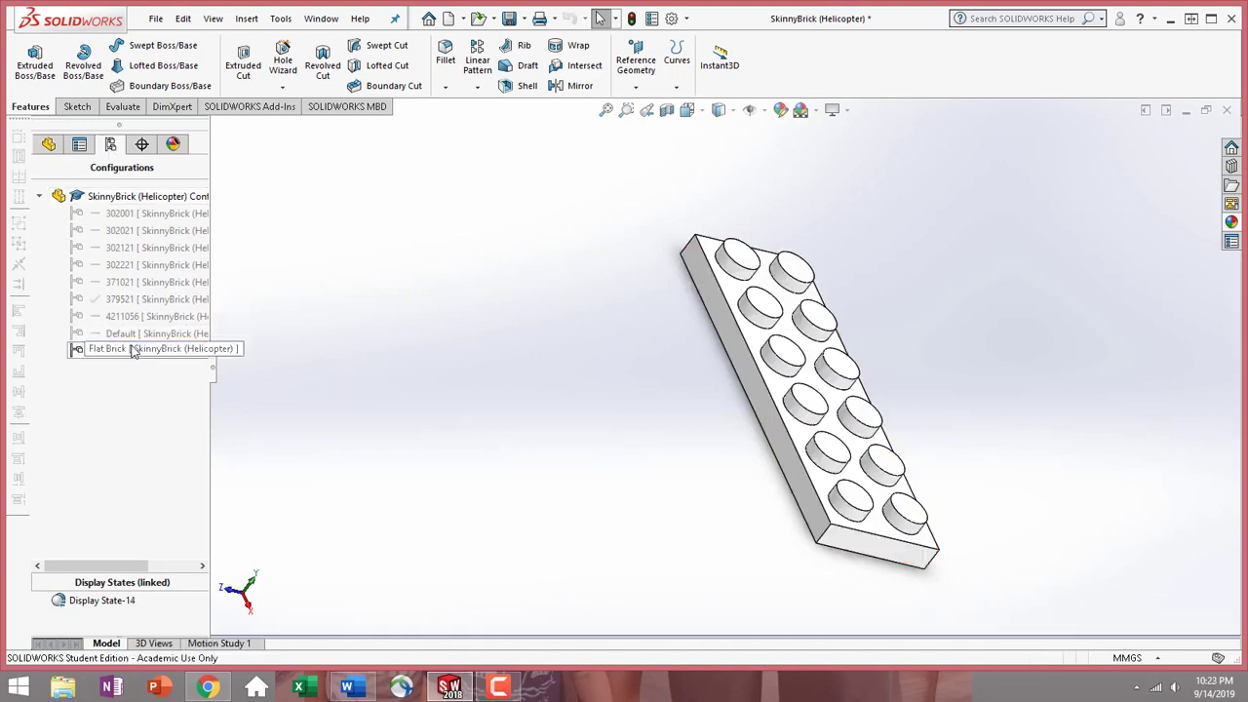
{"action": "left_click", "coordinate": [49, 144]}
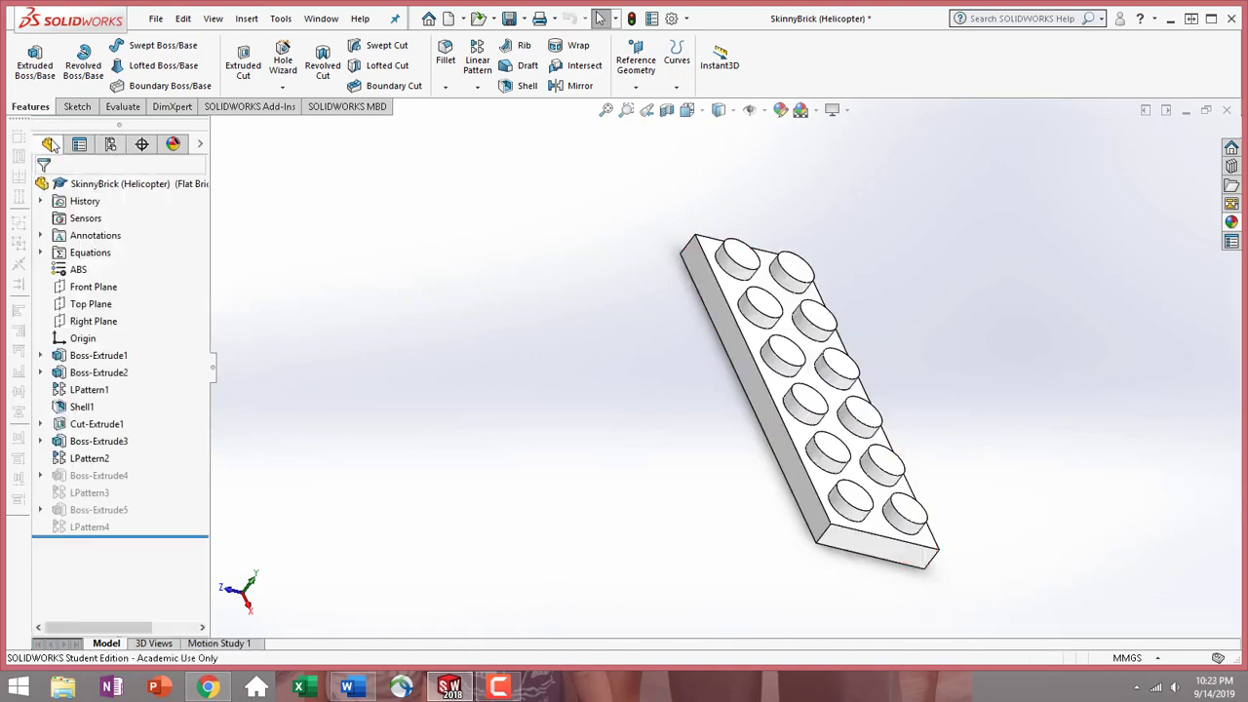
- Set the Length global variable to 1 in the Flat Brick configuration's equations
{"action": "right_click", "coordinate": [85, 251]}
{"action": "left_click", "coordinate": [146, 267]}
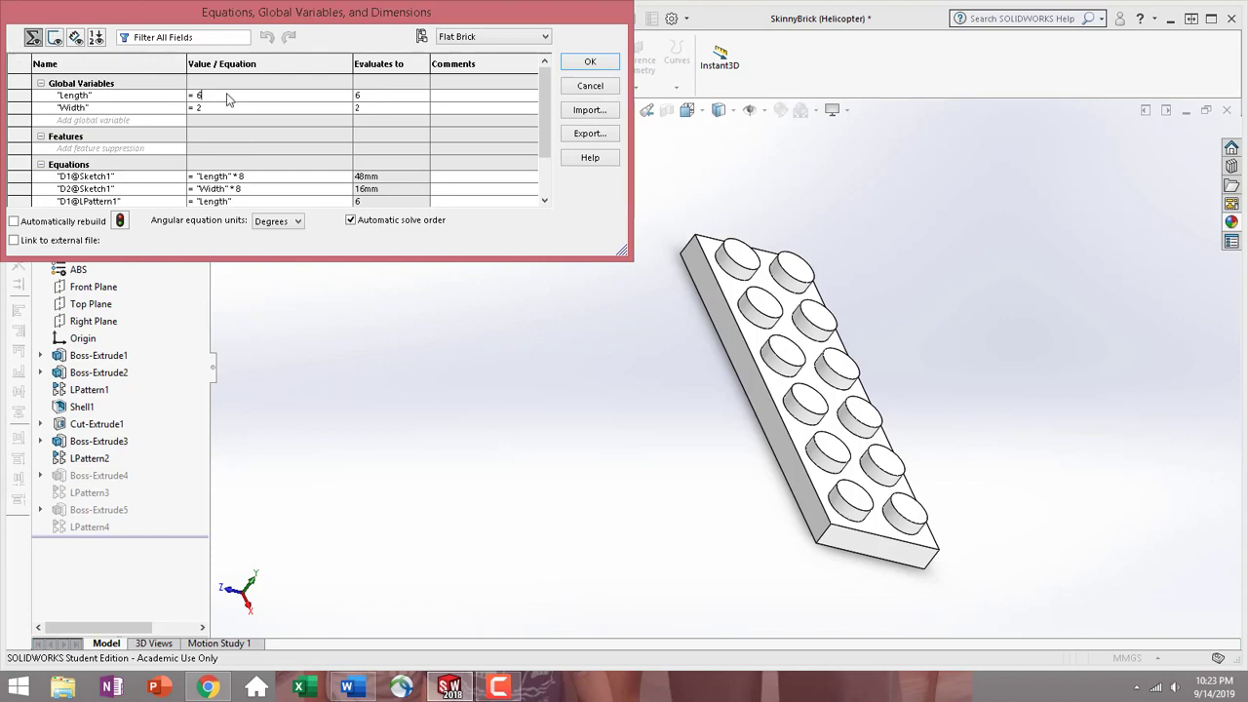
{"action": "key", "text": "BackSpace"}
{"action": "type", "text": "1"}
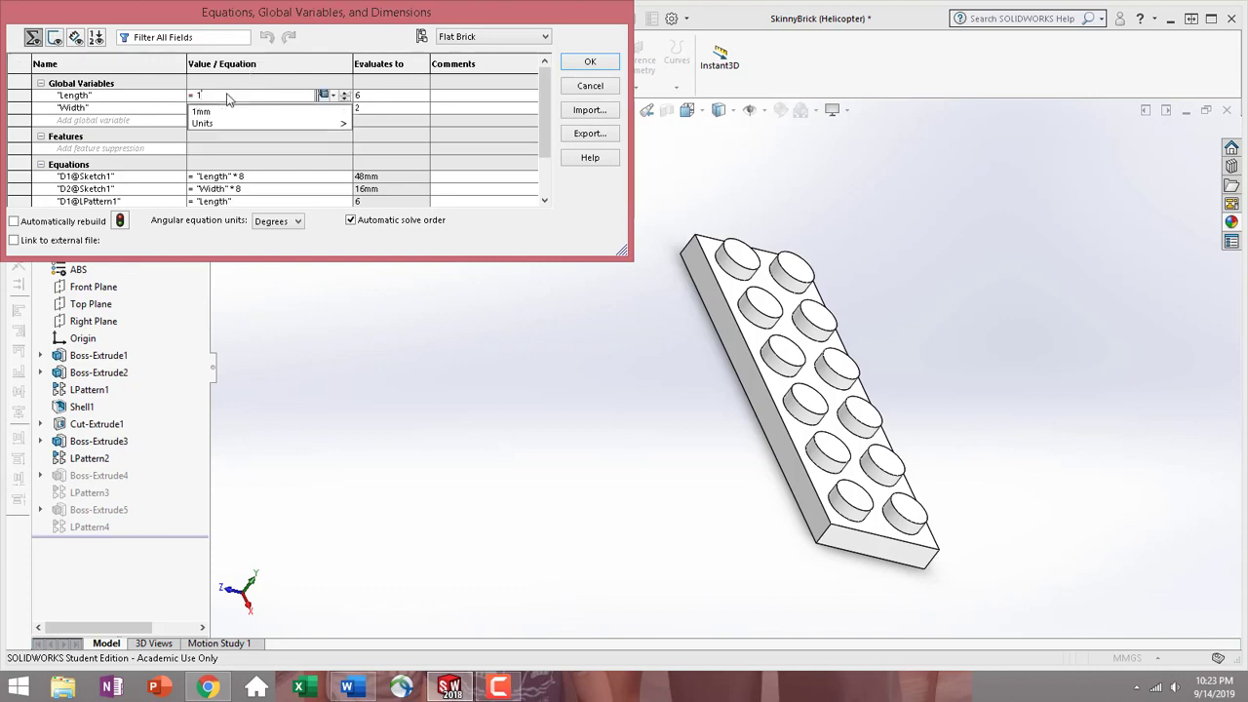
{"action": "left_click", "coordinate": [591, 62]}
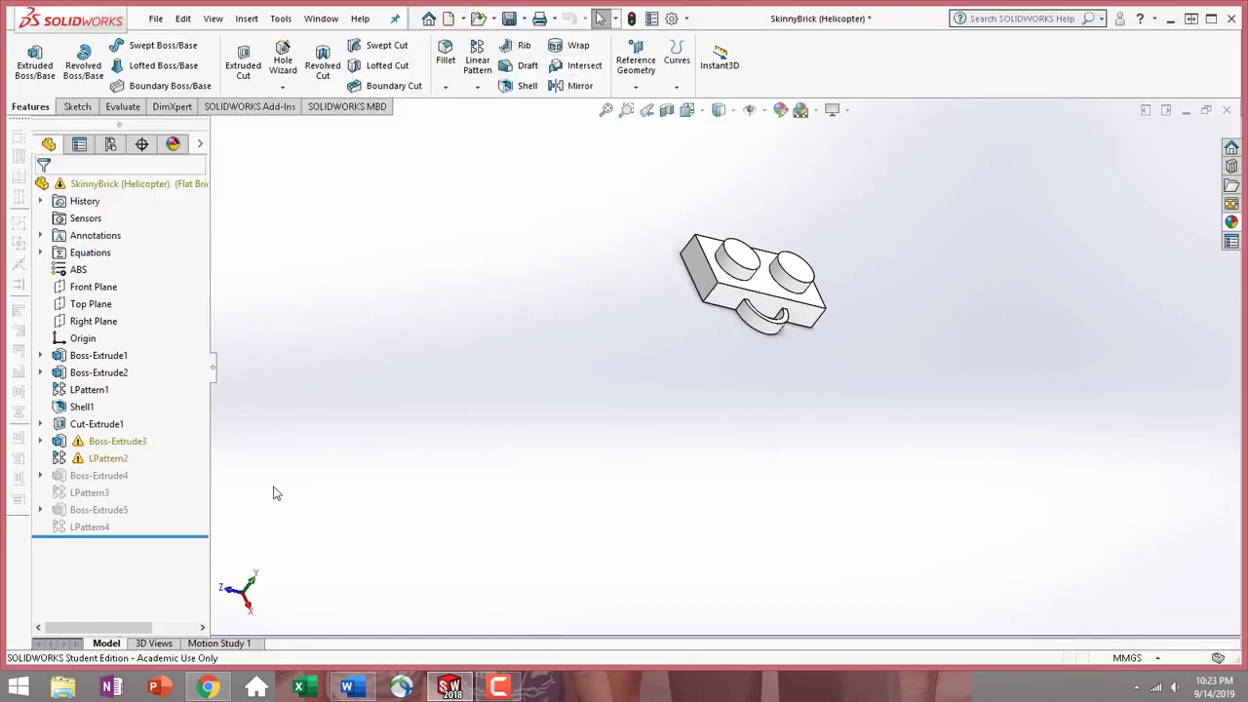
- Suppress the flagged LPattern2 and Boss-Extrude3 features in the Flat Brick configuration
{"action": "left_click", "coordinate": [106, 459]}
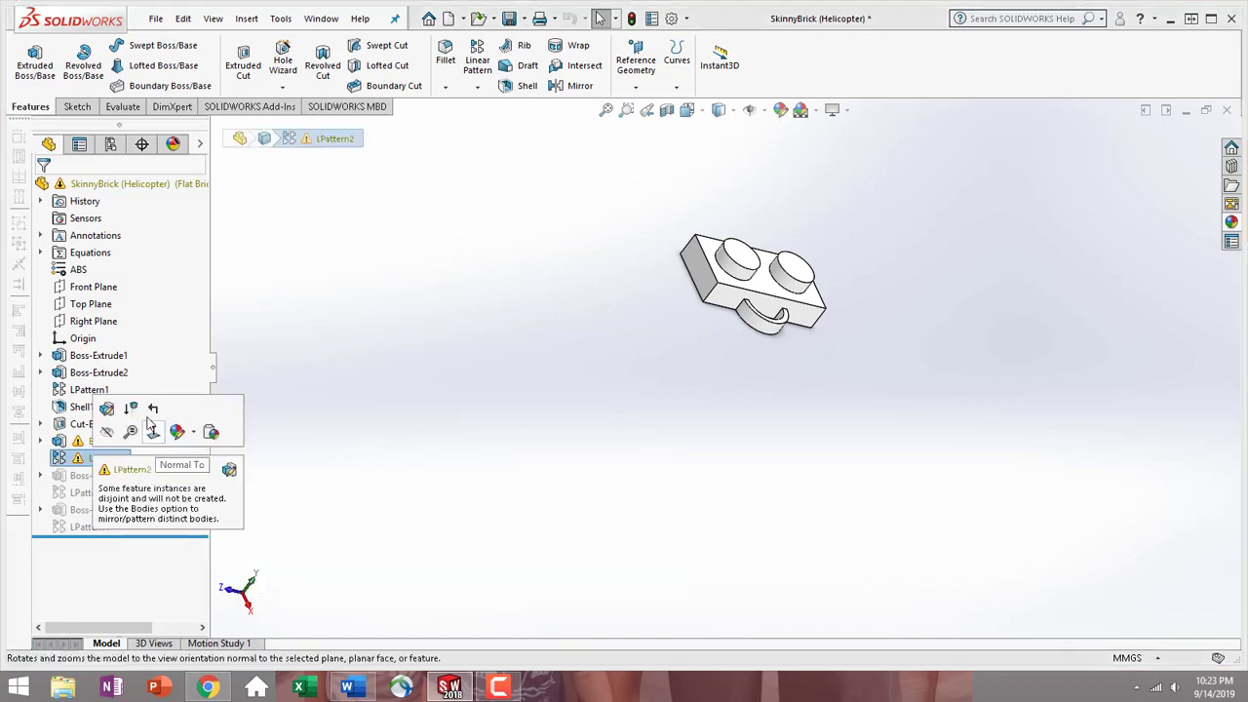
{"action": "left_click", "coordinate": [132, 414]}
{"action": "left_click", "coordinate": [109, 441]}
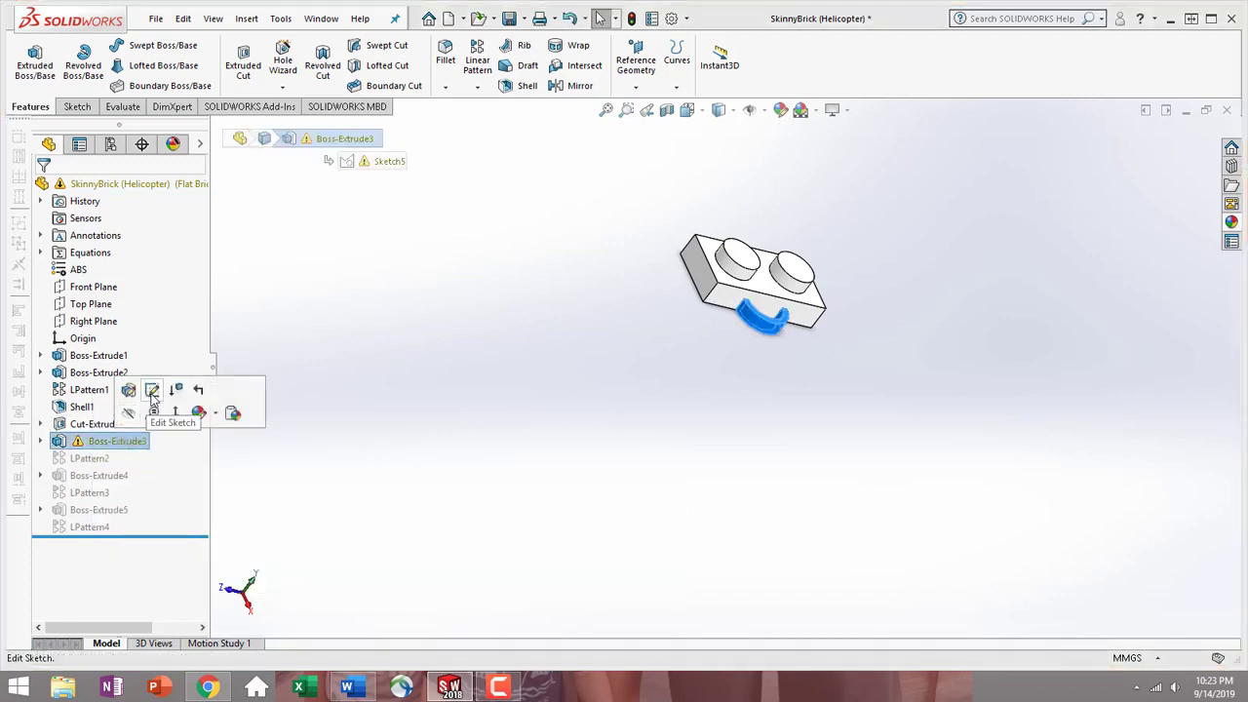
{"action": "left_click", "coordinate": [177, 391]}
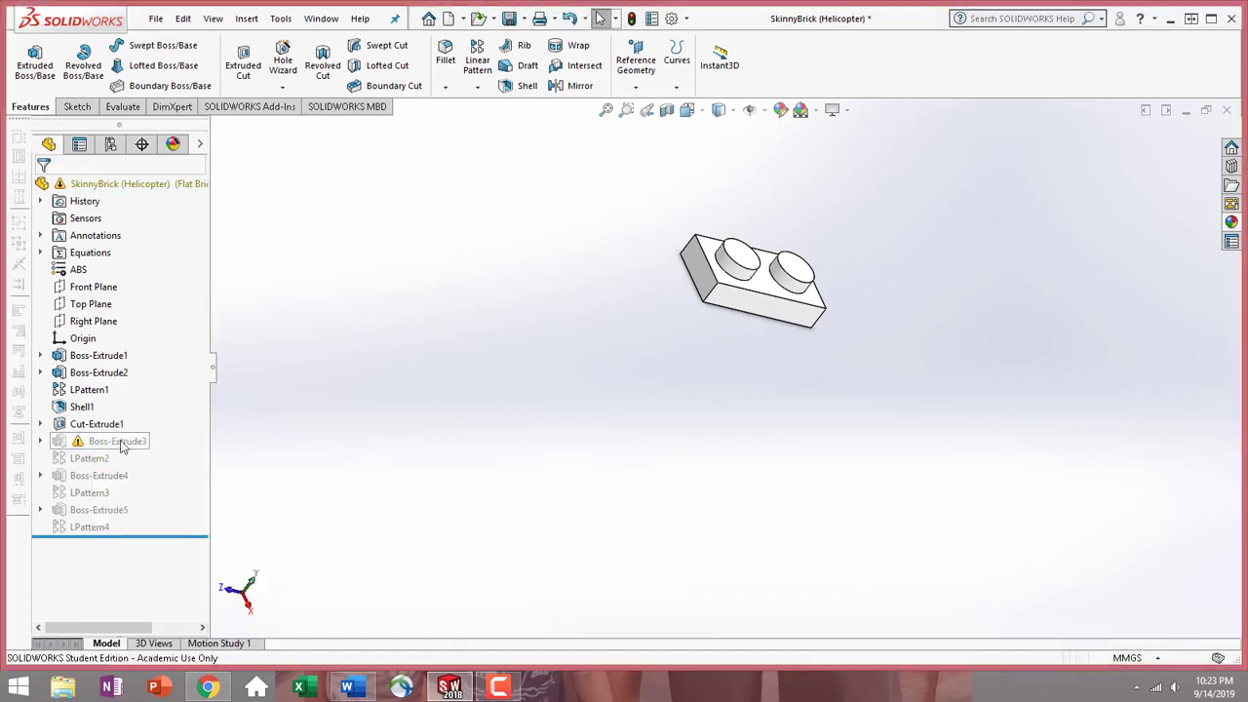
- Suppress the flagged Sketch5 under Boss-Extrude3
{"action": "left_click", "coordinate": [41, 442]}
{"action": "left_click", "coordinate": [102, 458]}
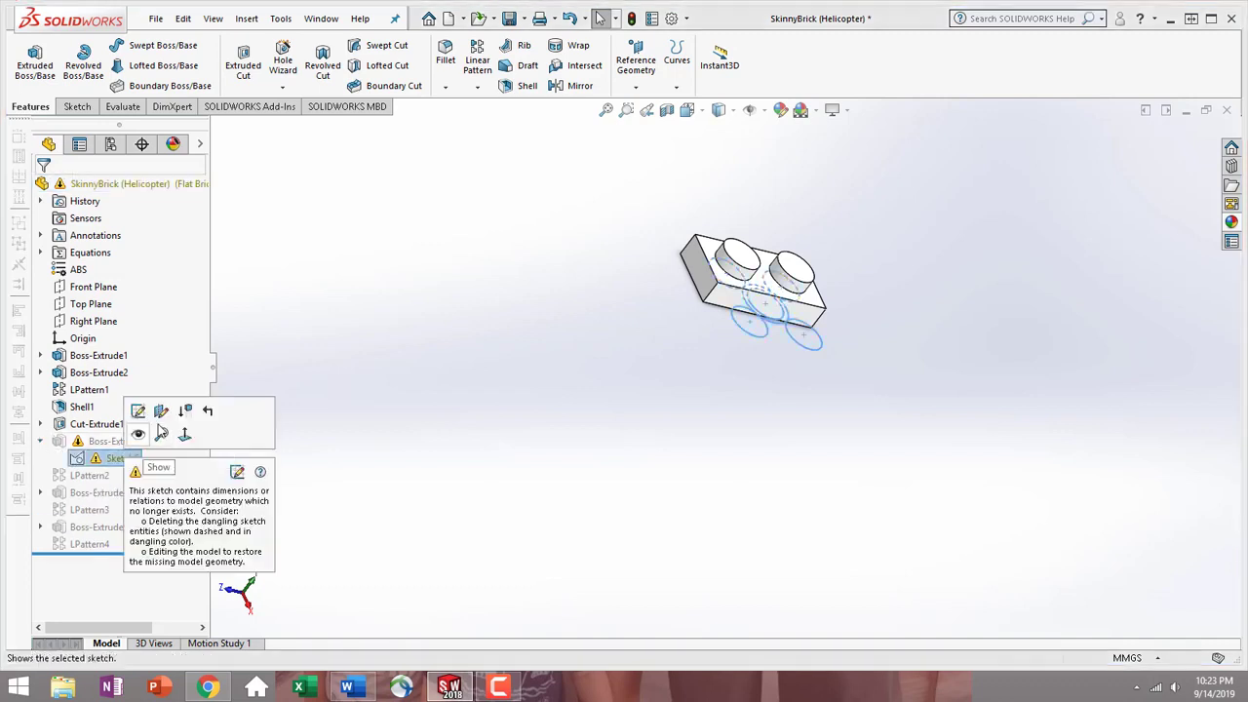
{"action": "left_click", "coordinate": [157, 435]}
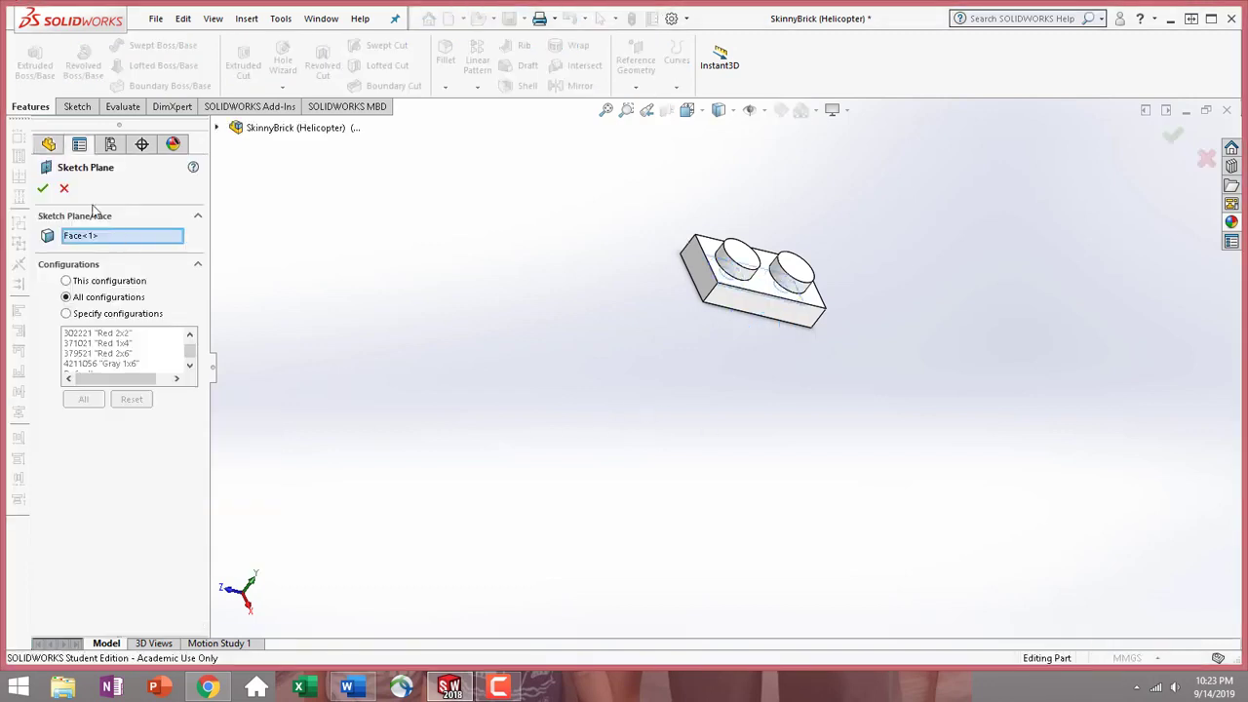
{"action": "left_click", "coordinate": [44, 191]}
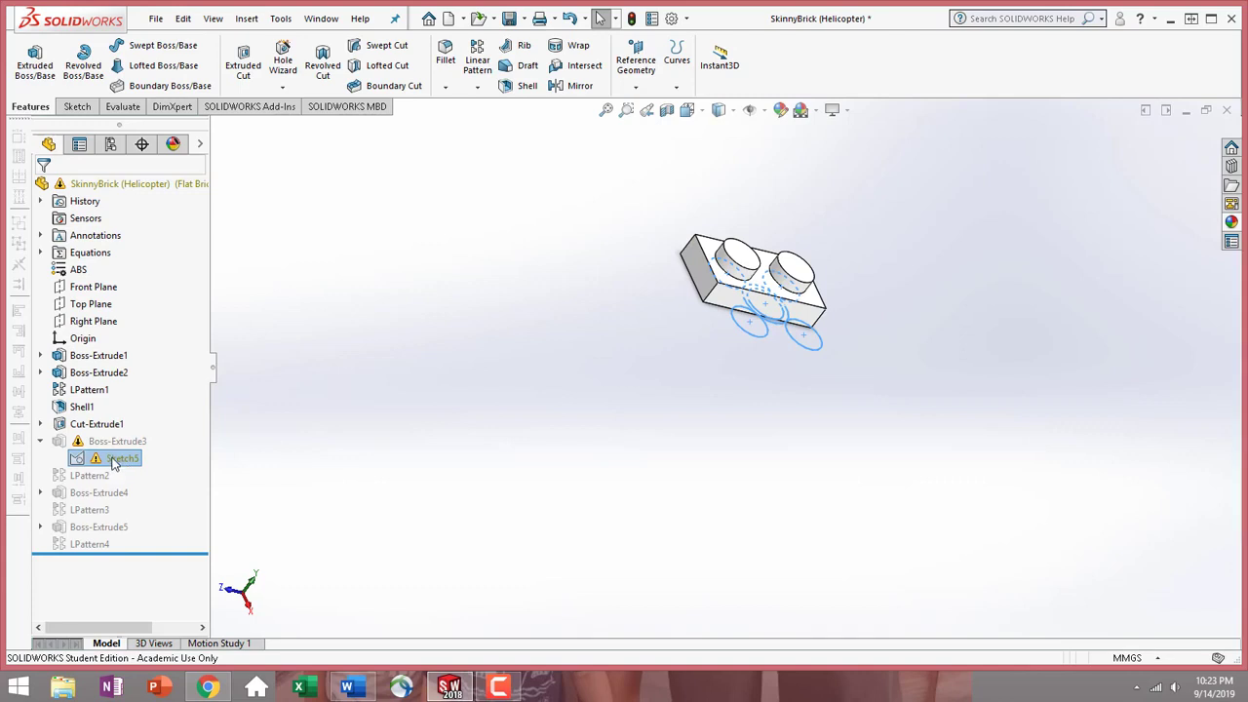
{"action": "left_click", "coordinate": [117, 458]}
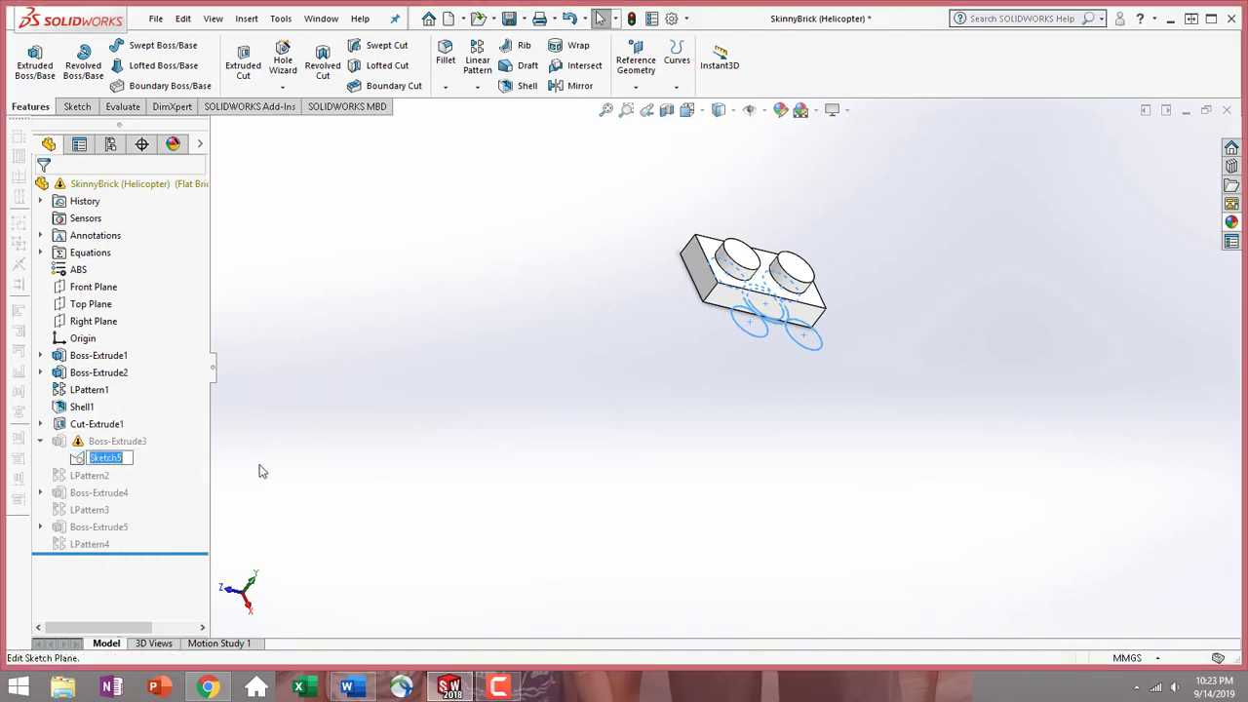
{"action": "left_click", "coordinate": [259, 467]}
{"action": "left_click", "coordinate": [119, 459]}
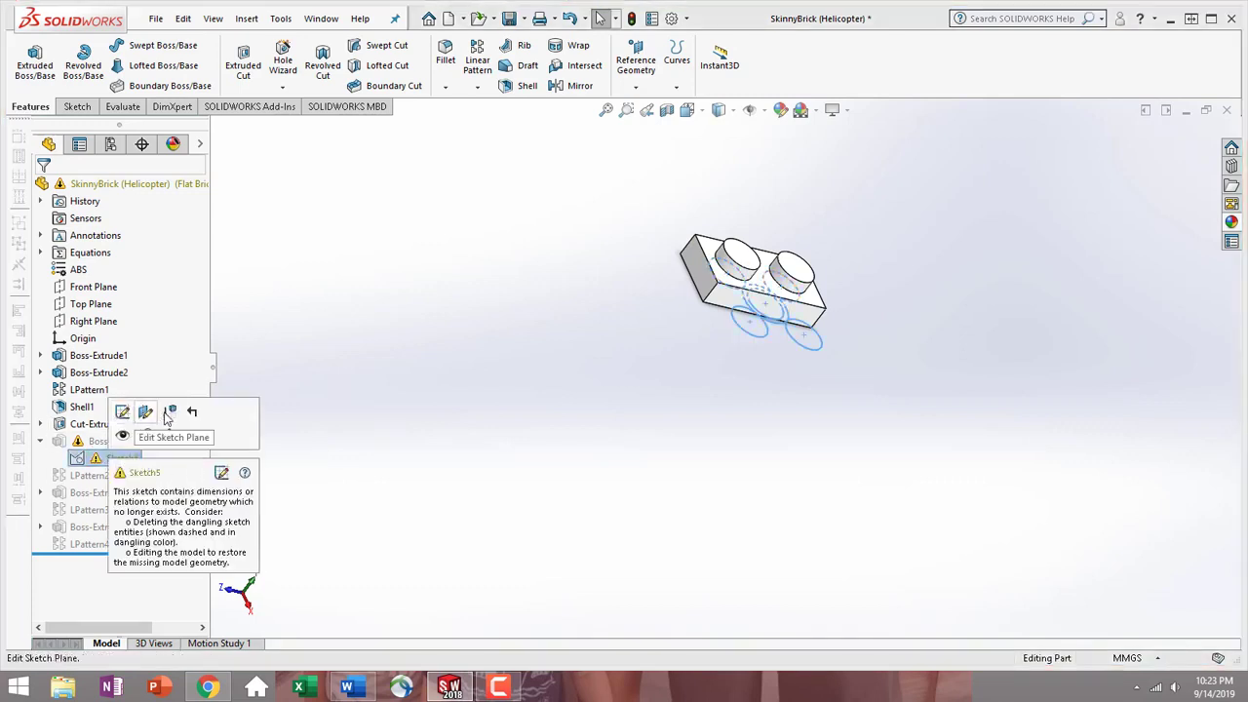
{"action": "left_click", "coordinate": [170, 413]}
- Sketch two concentric circles, about 1.5 mm and 2.5 mm in diameter, between the two round recesses on the brick's inner underside face
{"action": "middle_click_drag", "start_coordinate": [711, 335], "coordinate": [764, 291]}
{"action": "left_click", "coordinate": [763, 291]}
{"action": "left_click", "coordinate": [899, 255]}
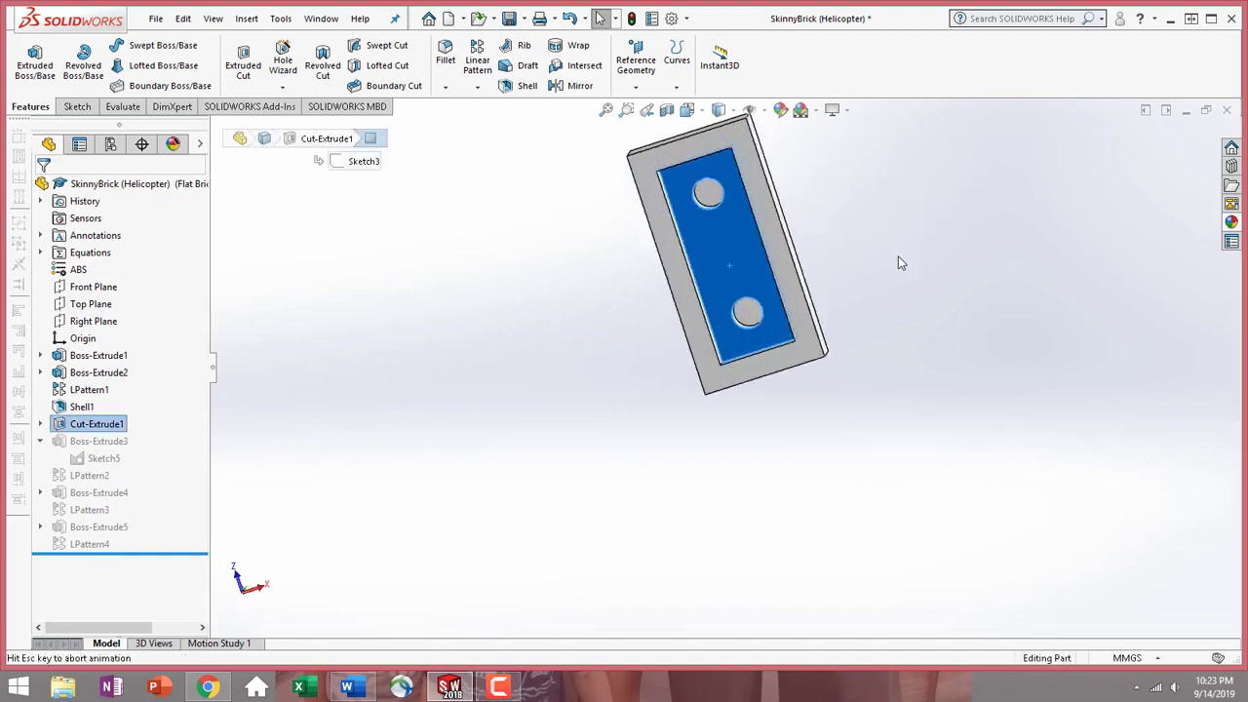
{"action": "left_click", "coordinate": [90, 110]}
{"action": "left_click", "coordinate": [28, 58]}
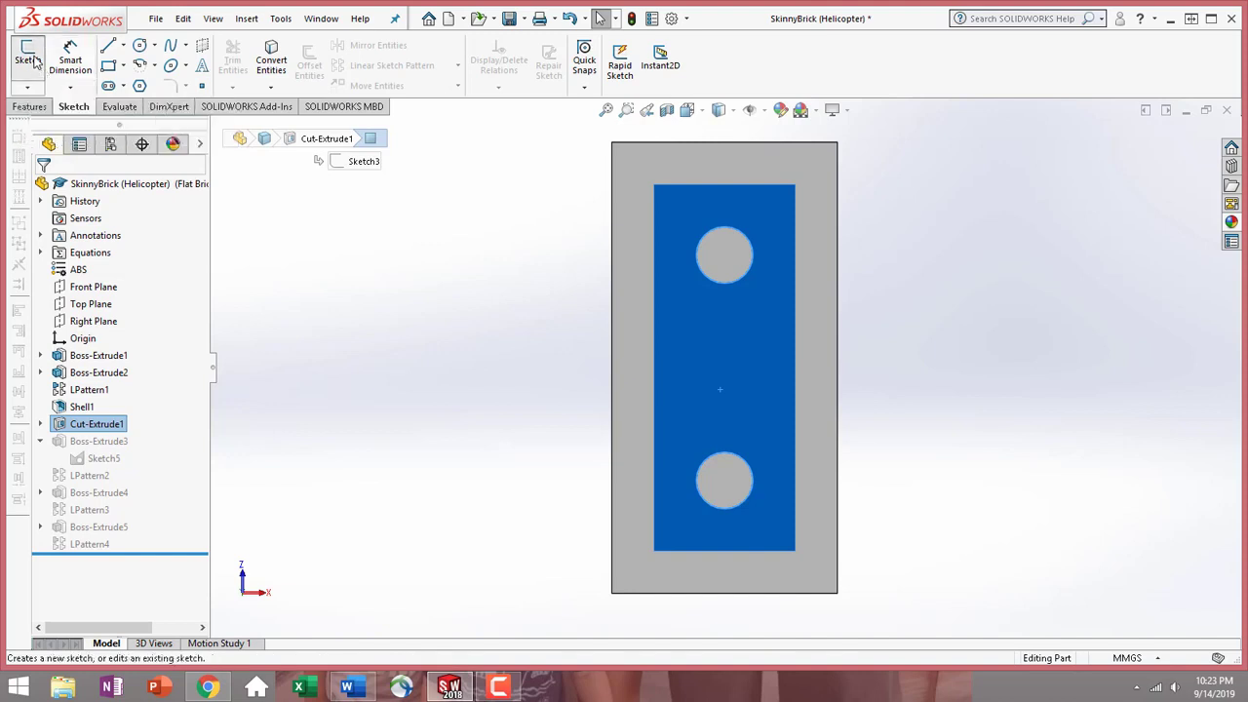
{"action": "left_click", "coordinate": [139, 49]}
{"action": "left_click", "coordinate": [722, 363]}
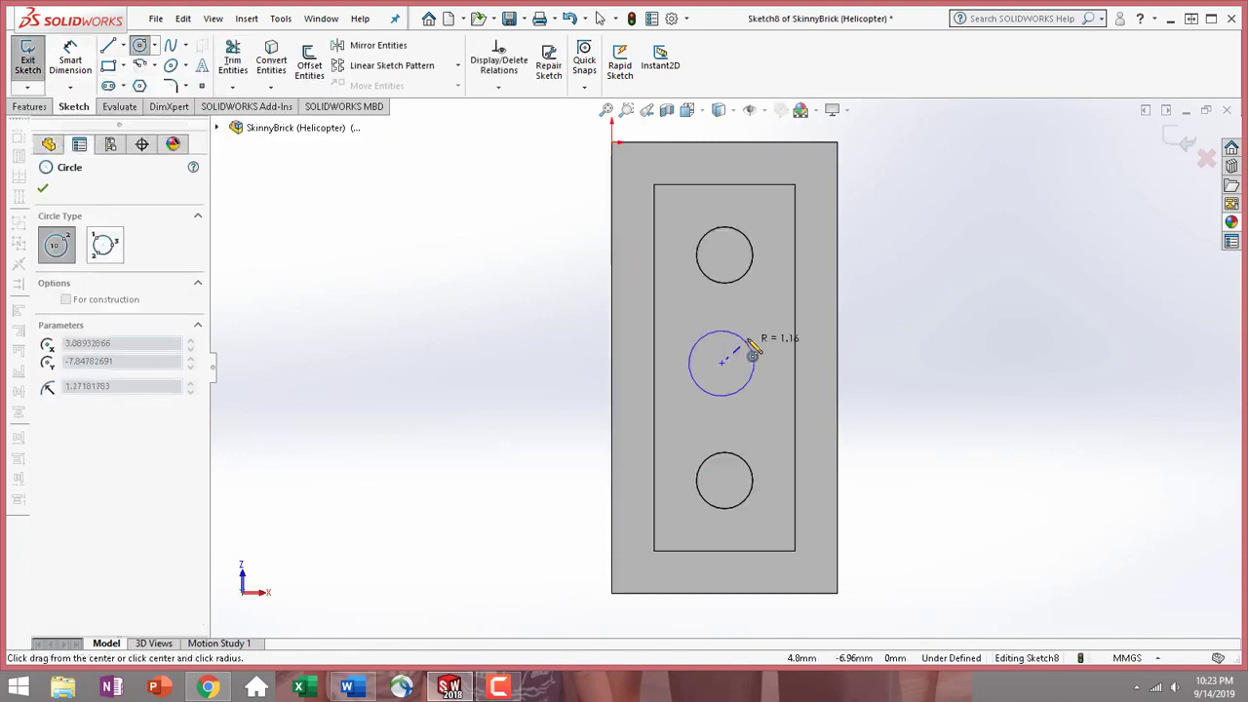
{"action": "left_click", "coordinate": [747, 342]}
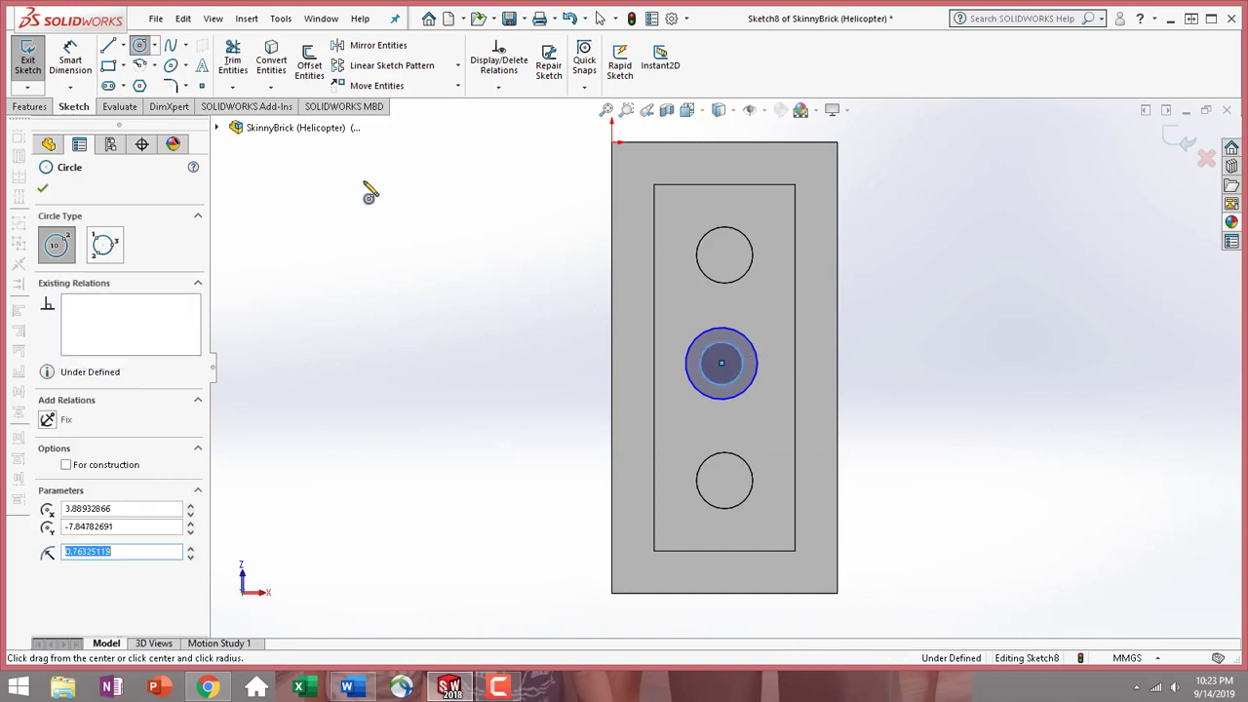
- Dimension the inner circle to 1 mm and the outer circle to 2 mm in diameter
{"action": "key", "text": "Escape"}
{"action": "left_click", "coordinate": [753, 380]}
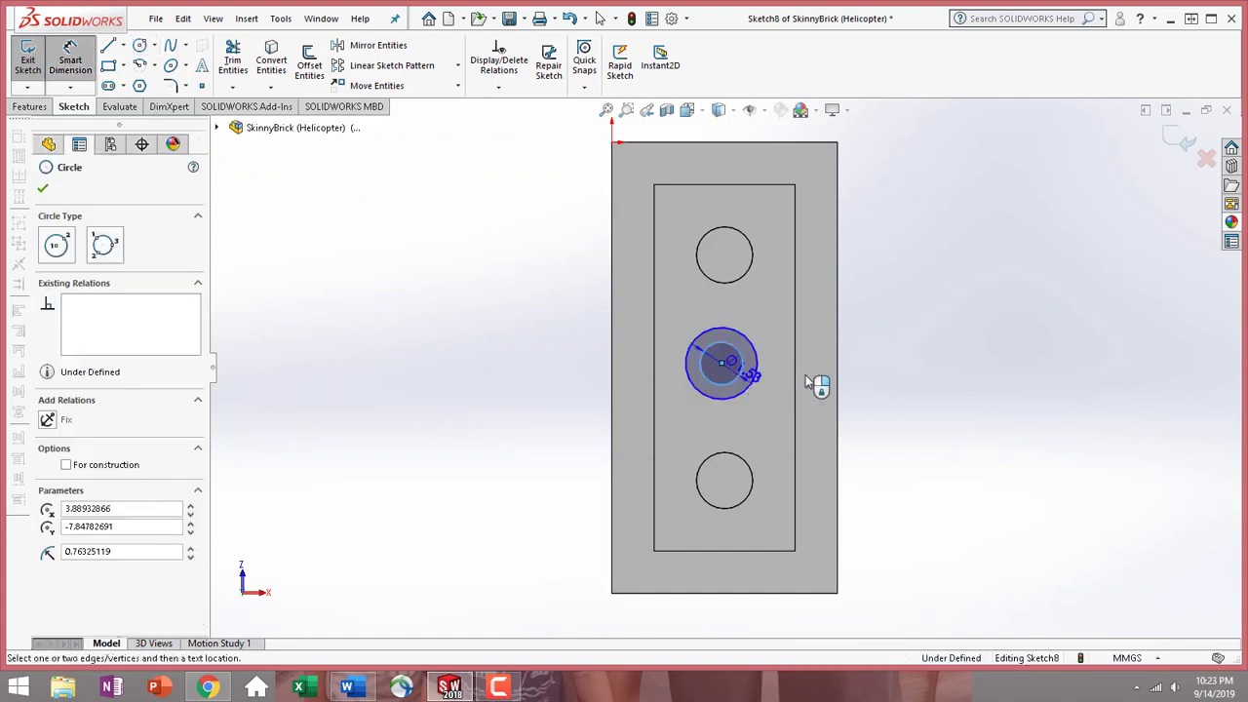
{"action": "left_click", "coordinate": [955, 369]}
{"action": "type", "text": "1.00mm"}
{"action": "key", "text": "Return"}
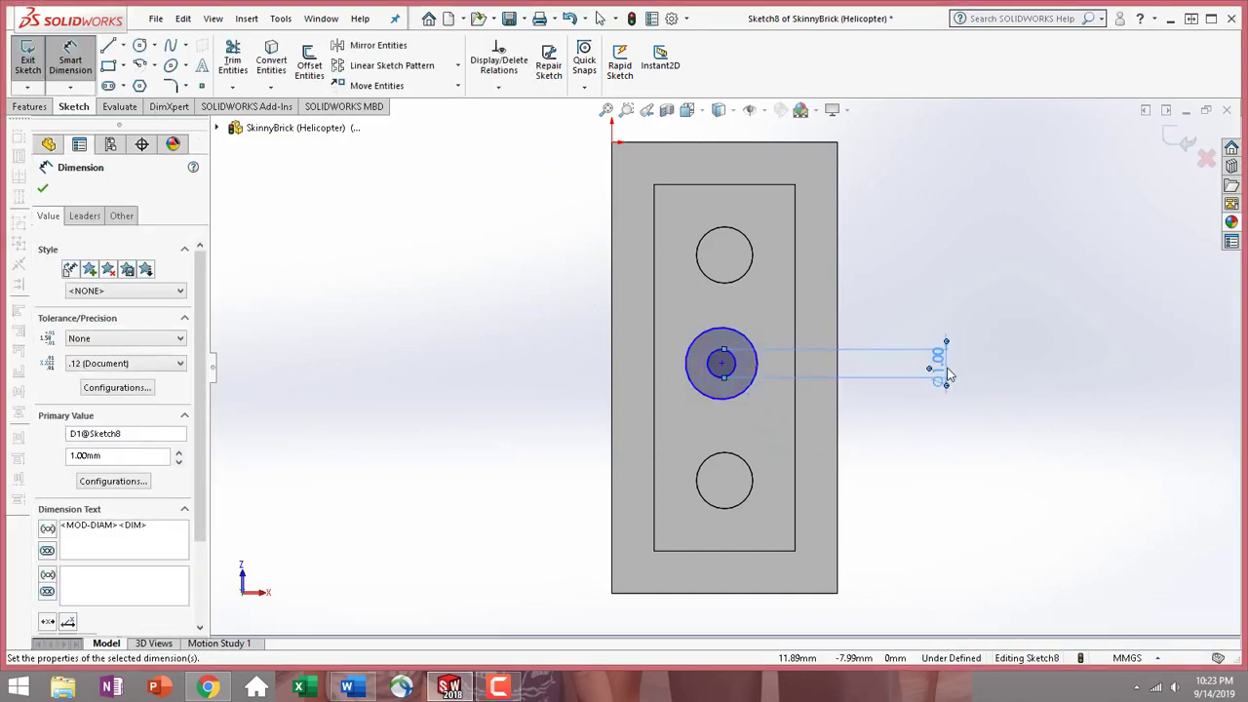
{"action": "left_click", "coordinate": [778, 397]}
{"action": "left_click", "coordinate": [939, 419]}
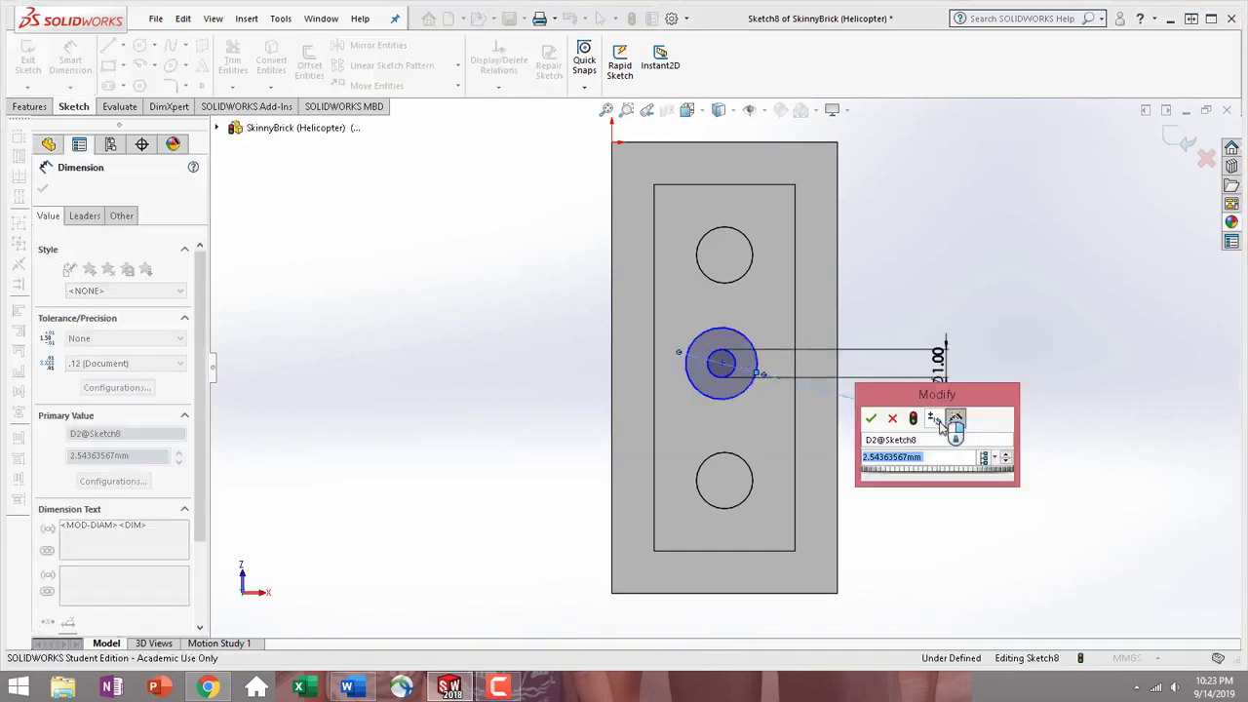
{"action": "type", "text": "2"}
{"action": "key", "text": "Return"}
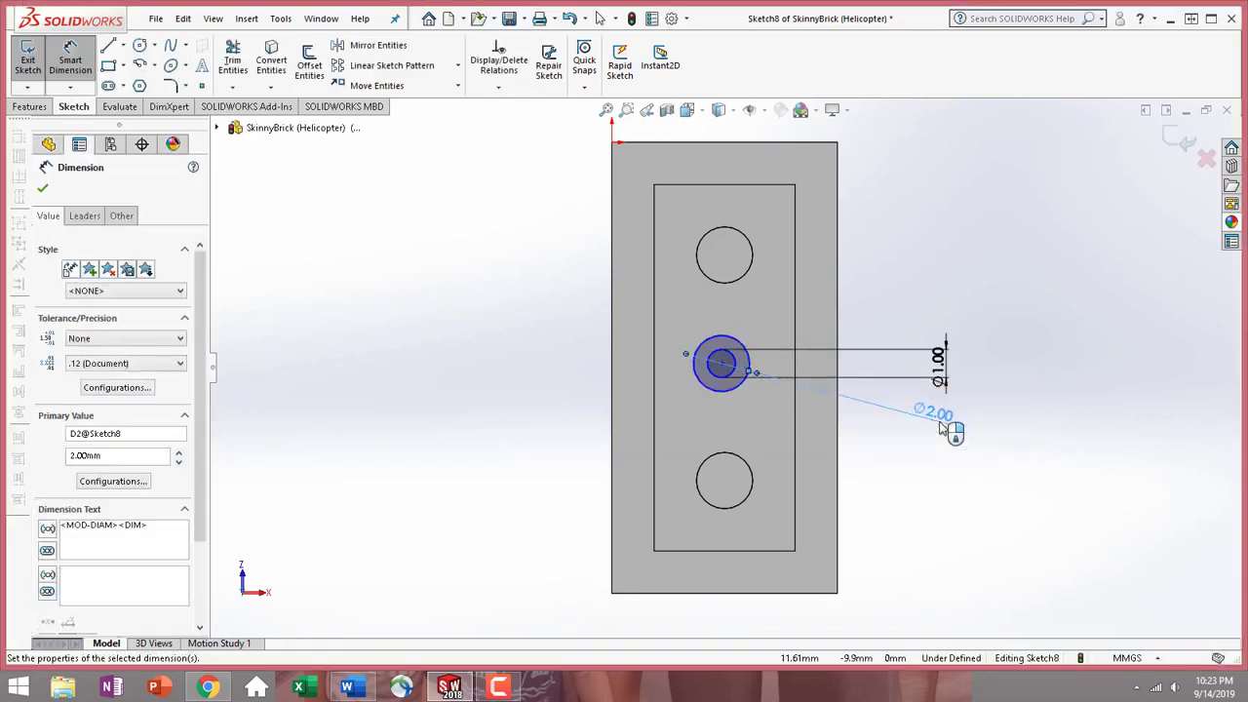
- Position the circles' shared center 4 mm from the neighboring round recess's center and 2.5 mm from the cavity's long edge
{"action": "left_click", "coordinate": [721, 362]}
{"action": "left_click", "coordinate": [735, 280]}
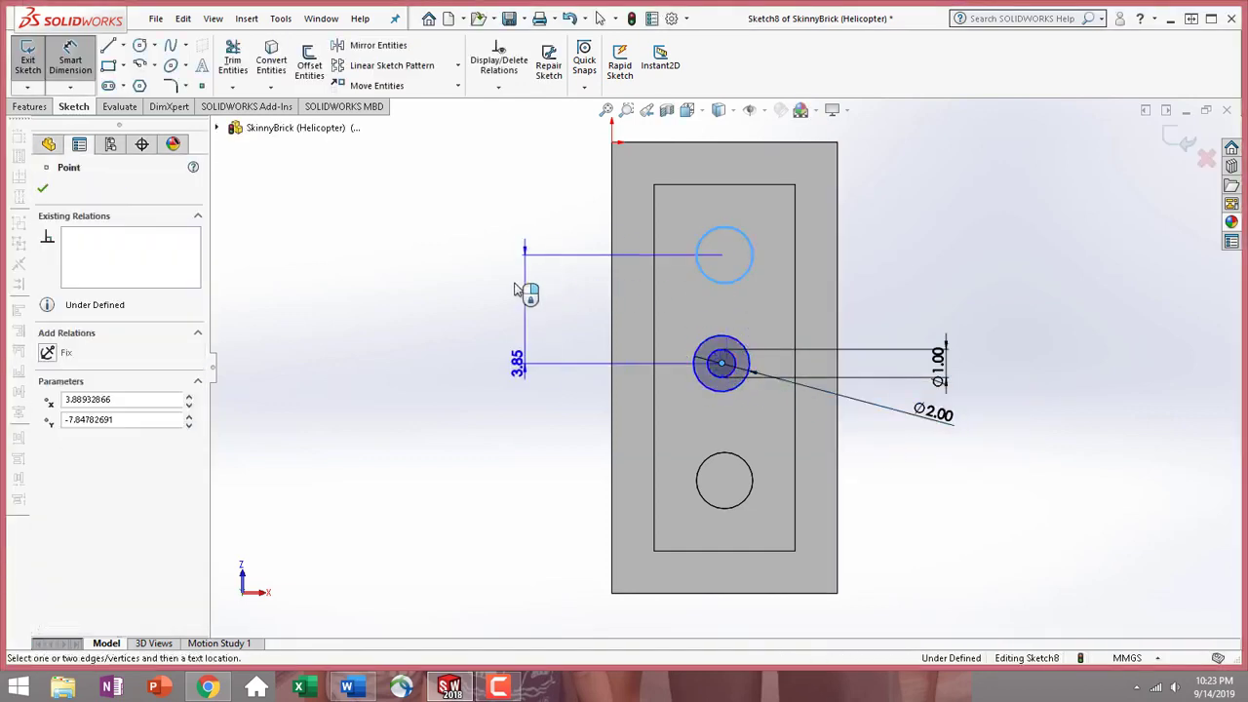
{"action": "left_click", "coordinate": [434, 273]}
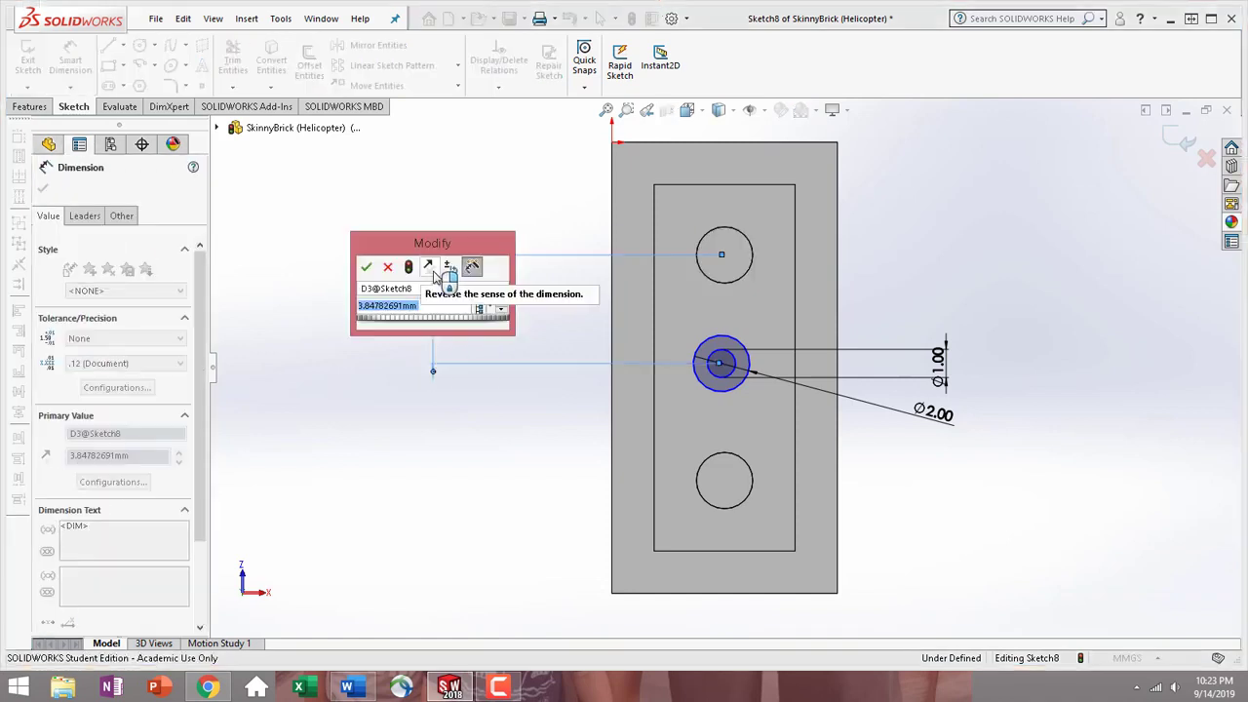
{"action": "key", "text": "Return"}
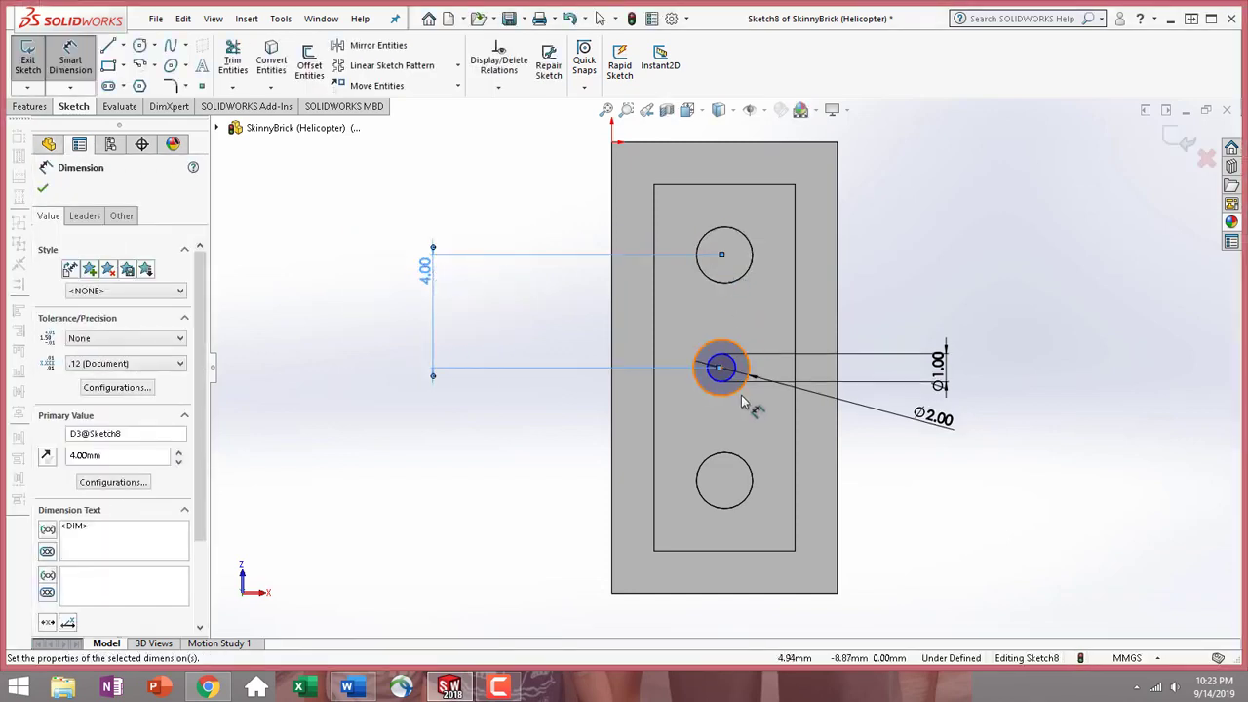
{"action": "left_click", "coordinate": [723, 368]}
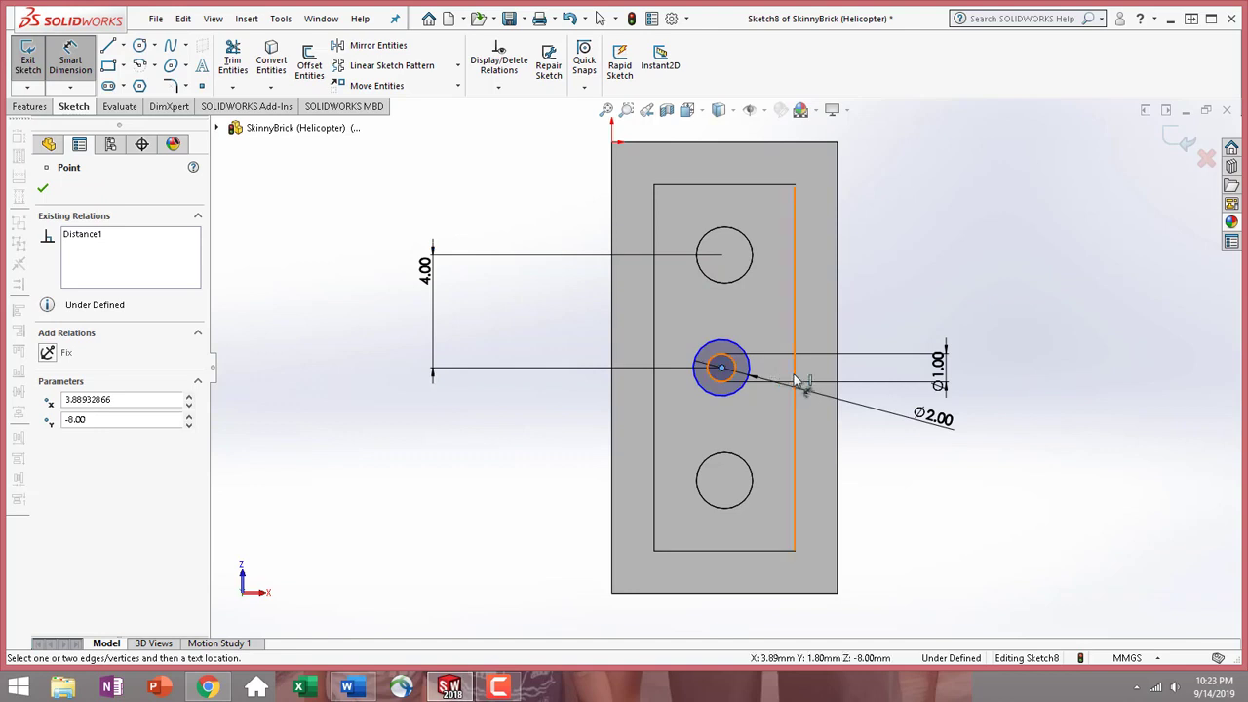
{"action": "left_click", "coordinate": [796, 378]}
{"action": "left_click", "coordinate": [924, 150]}
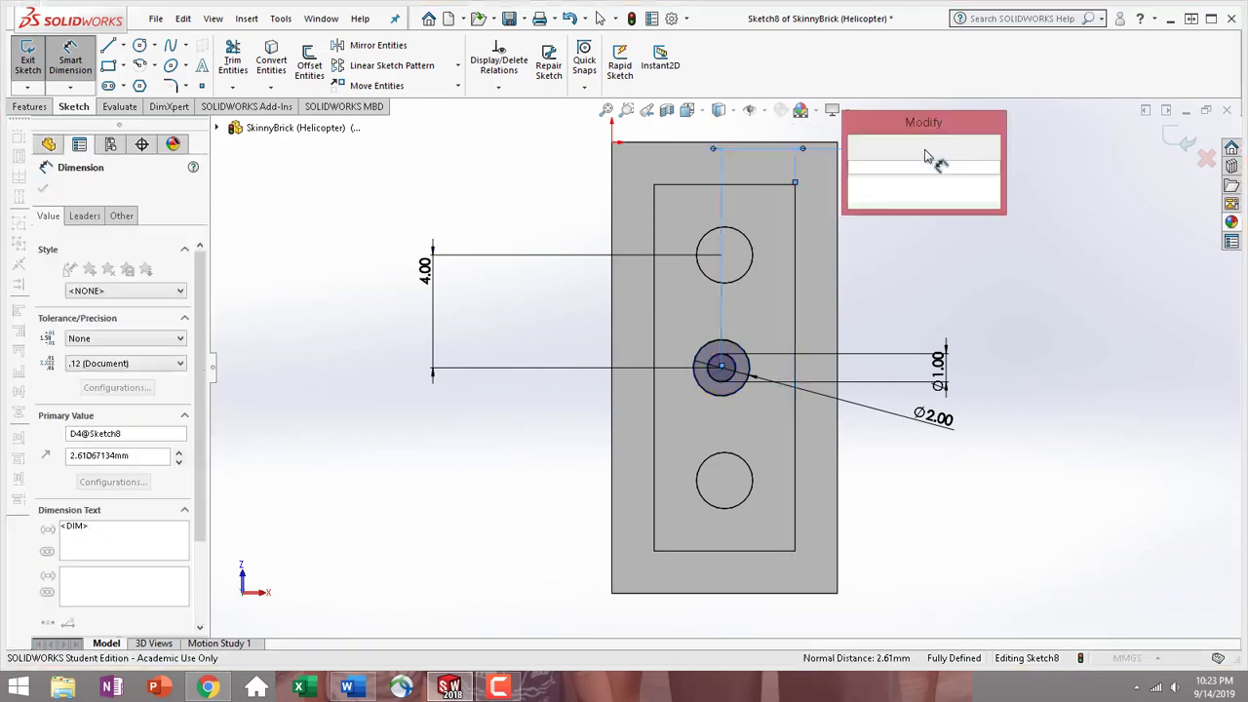
{"action": "type", "text": "2.5"}
{"action": "key", "text": "Return"}
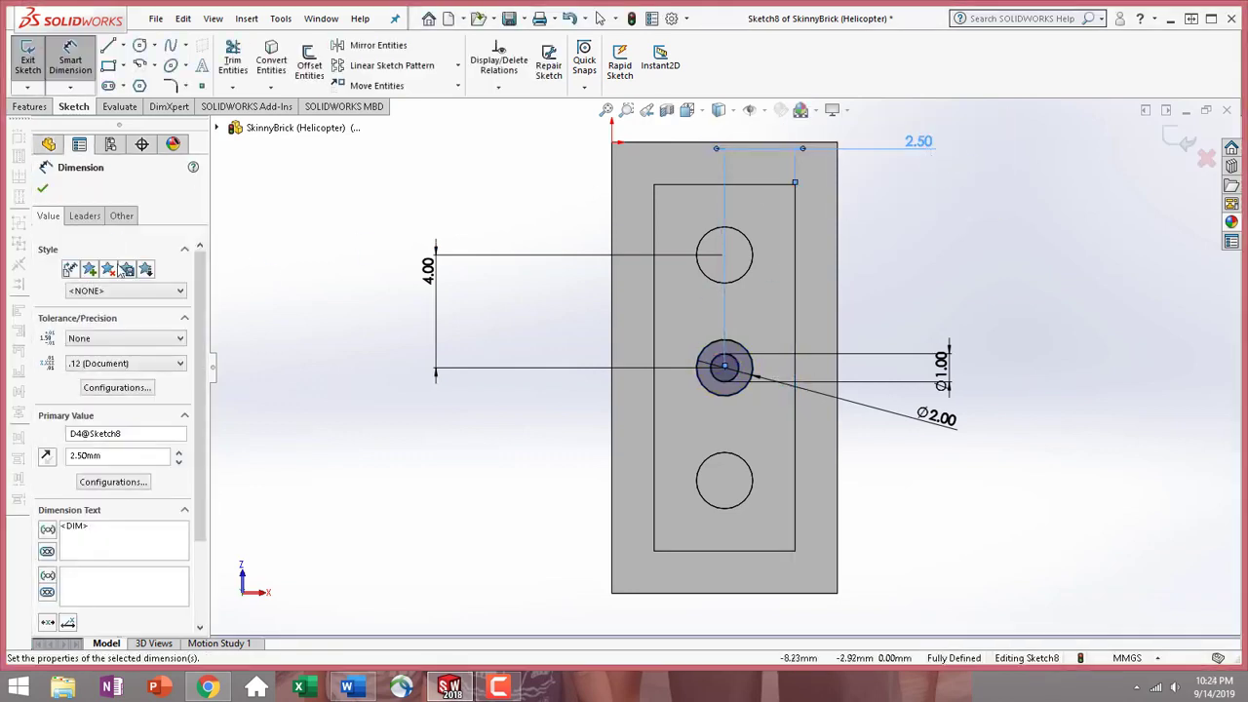
- Extrude the ring between the circles with Up To Surface, ending at the brick's bottom rim face, with the result merged
{"action": "left_click", "coordinate": [32, 107]}
{"action": "left_click", "coordinate": [37, 66]}
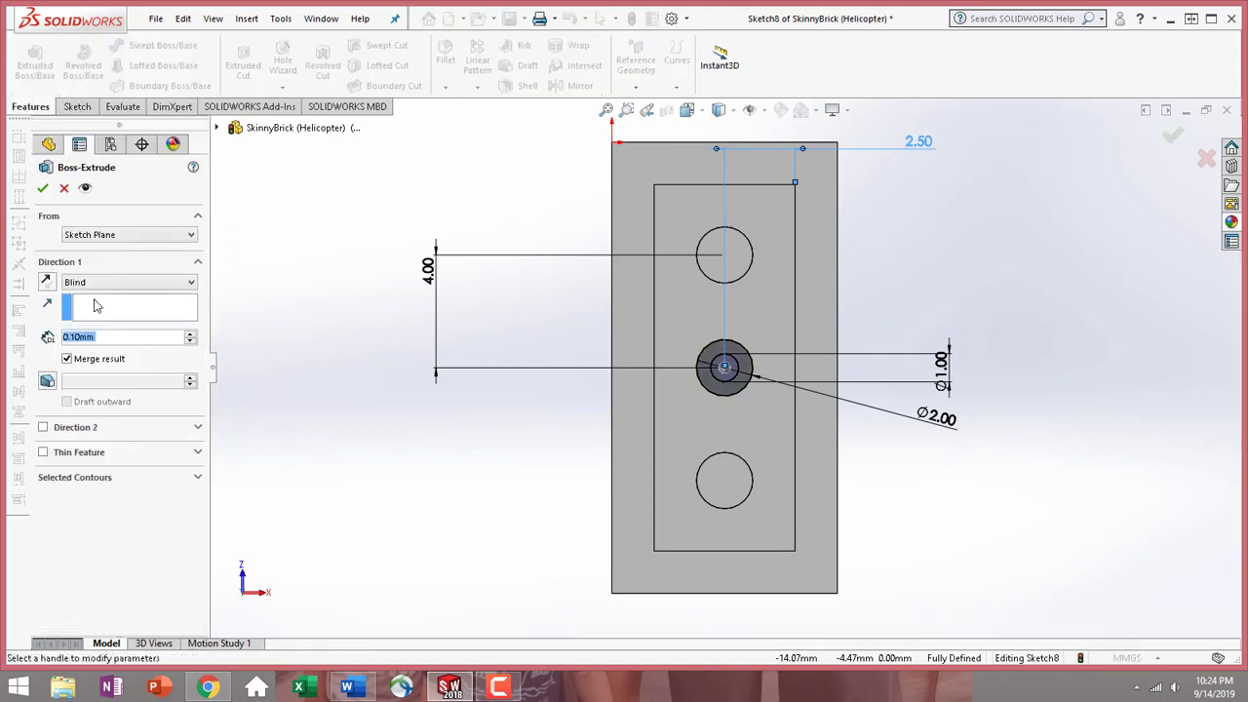
{"action": "left_click", "coordinate": [132, 287]}
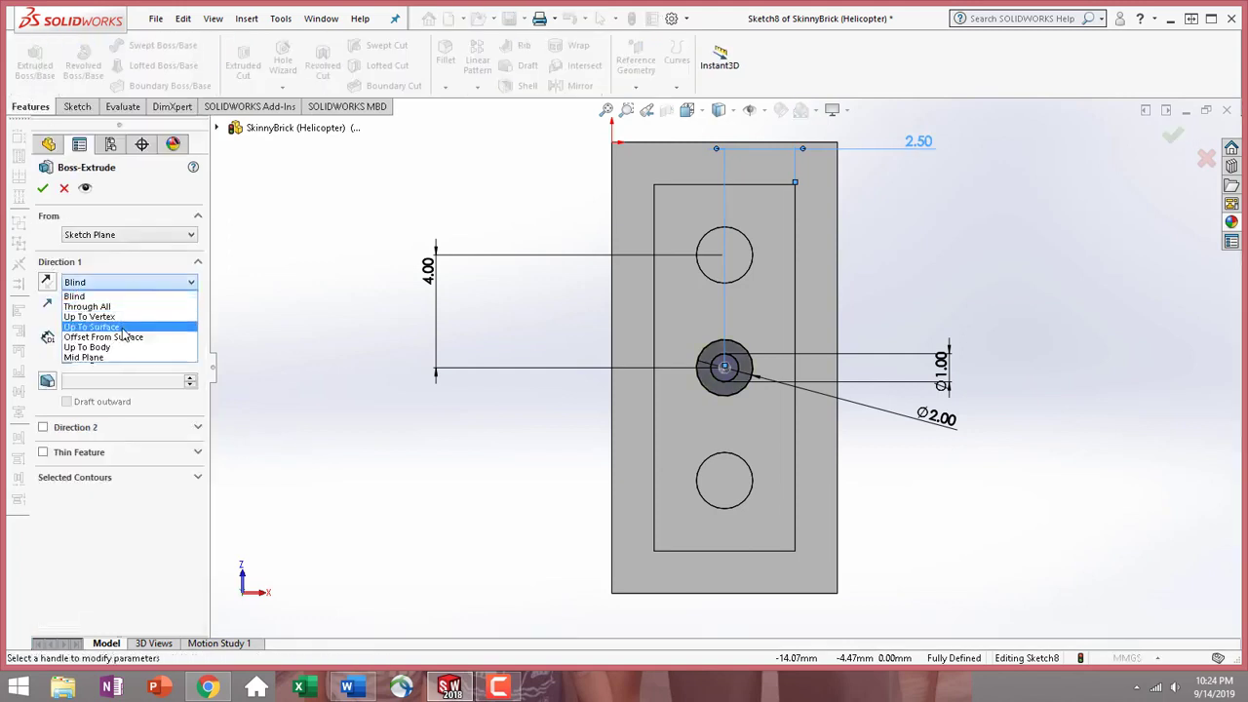
{"action": "left_click", "coordinate": [97, 334]}
{"action": "middle_click_drag", "start_coordinate": [436, 453], "coordinate": [347, 441]}
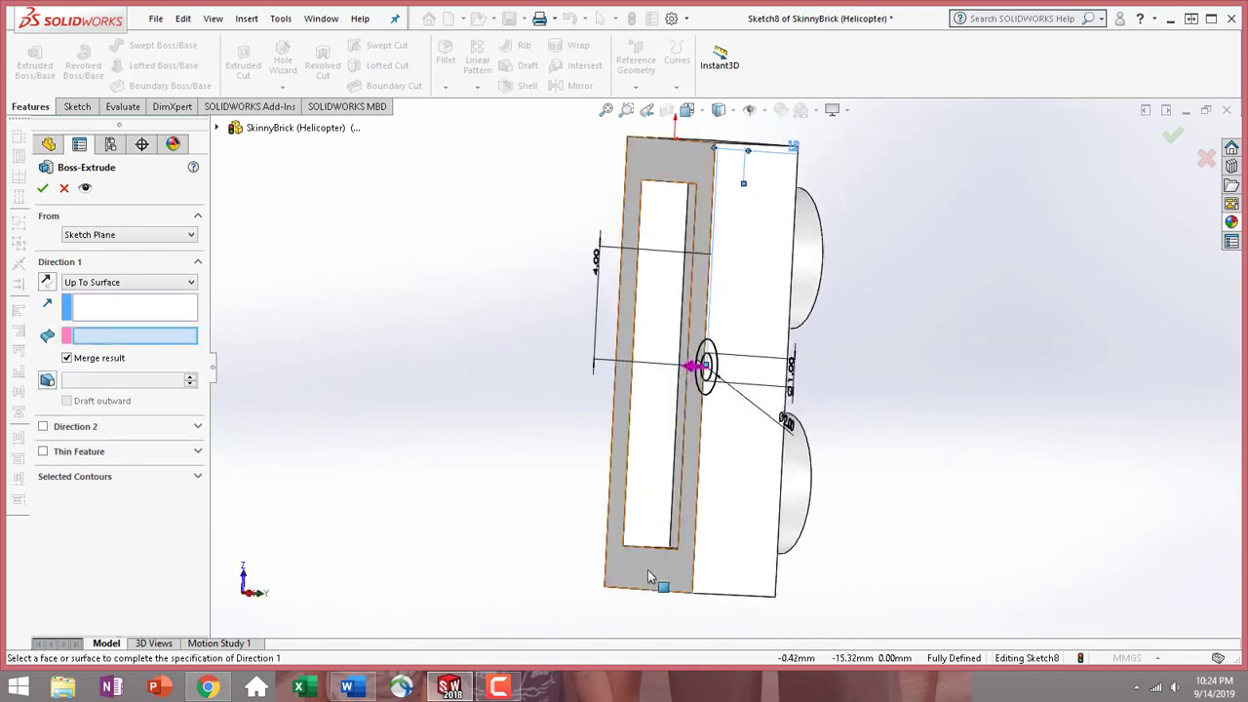
{"action": "left_click", "coordinate": [650, 577]}
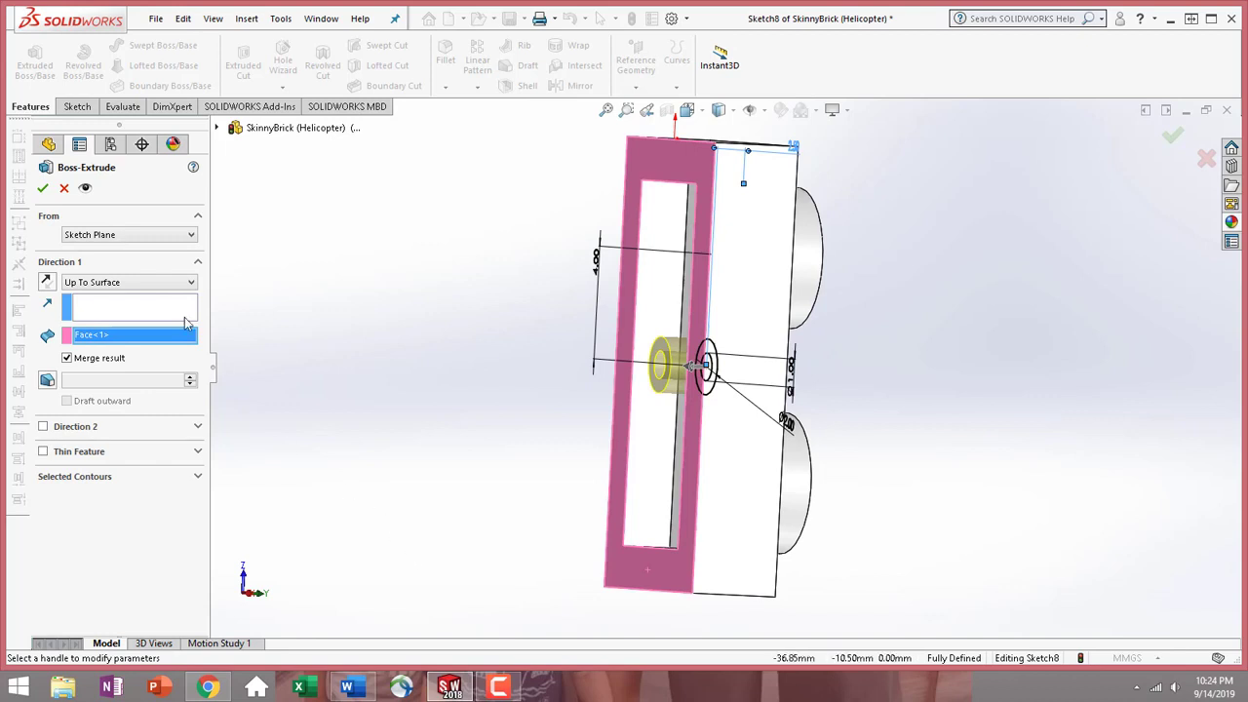
{"action": "left_click", "coordinate": [45, 192]}
- Color the whole part light gray using the standard color swatches
{"action": "scroll", "coordinate": [877, 400], "scroll_direction": "up", "scroll_amount": 3}
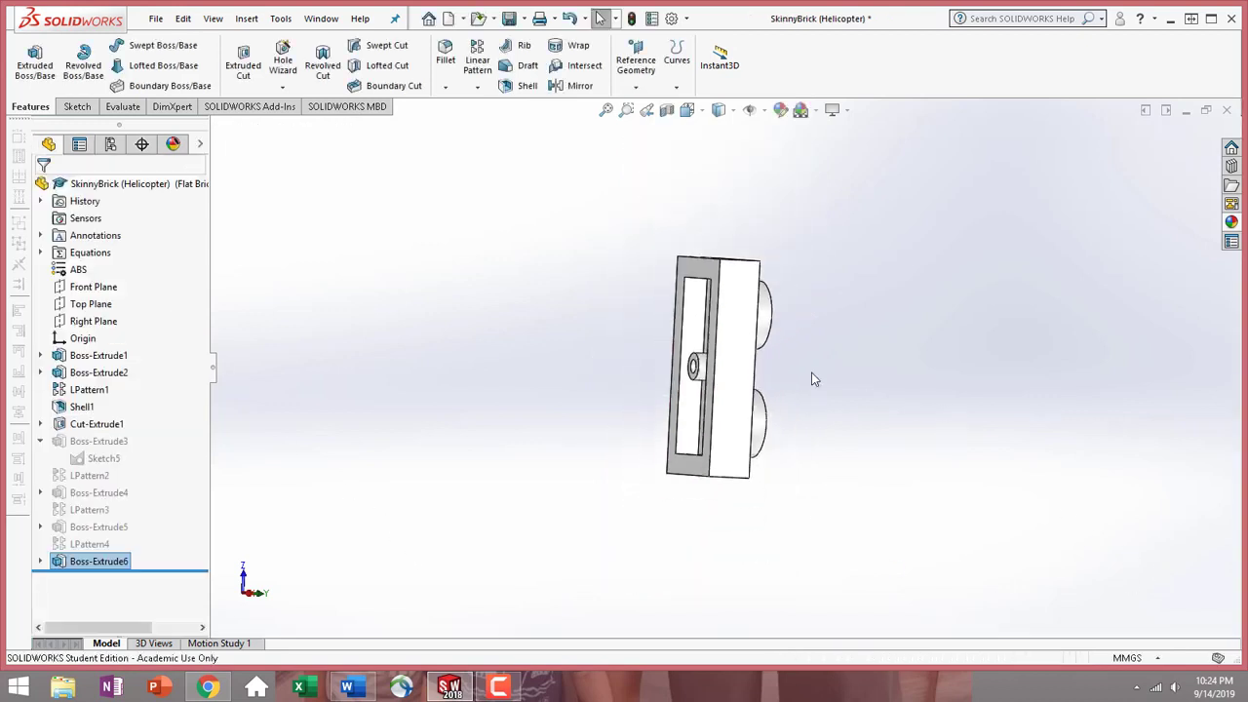
{"action": "middle_click_drag", "start_coordinate": [811, 372], "coordinate": [1109, 474]}
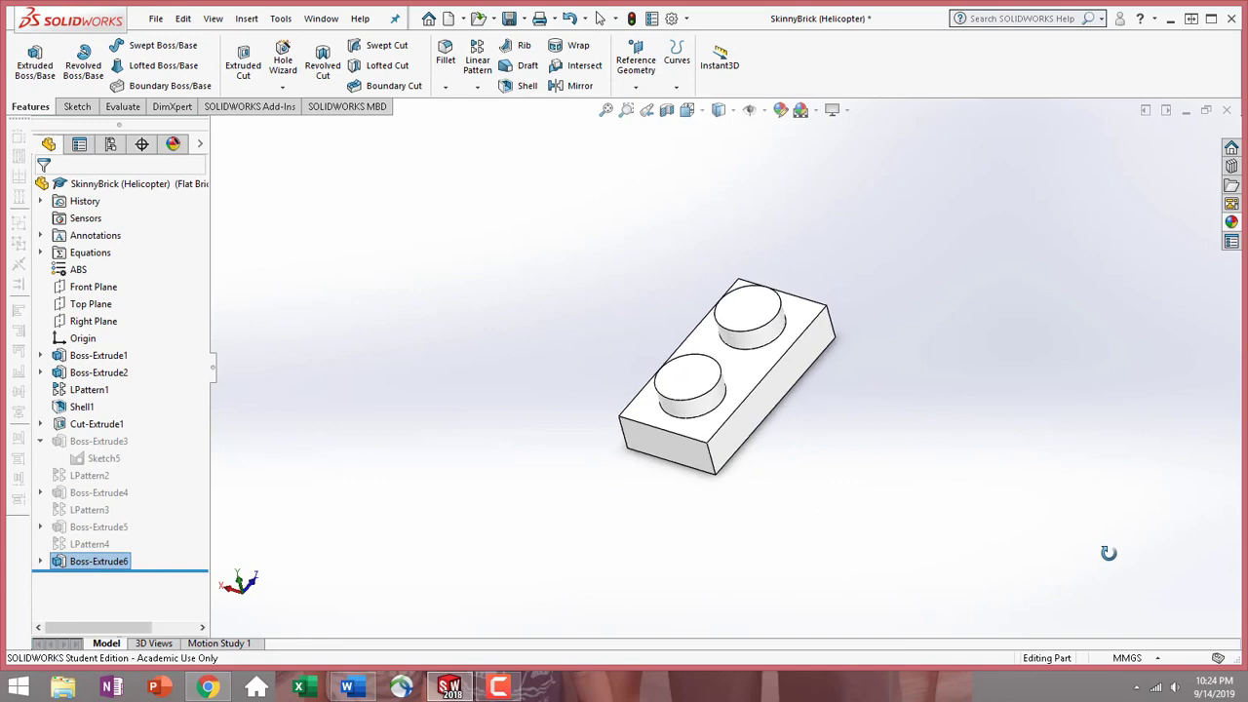
{"action": "left_click", "coordinate": [767, 379]}
{"action": "left_click", "coordinate": [918, 297]}
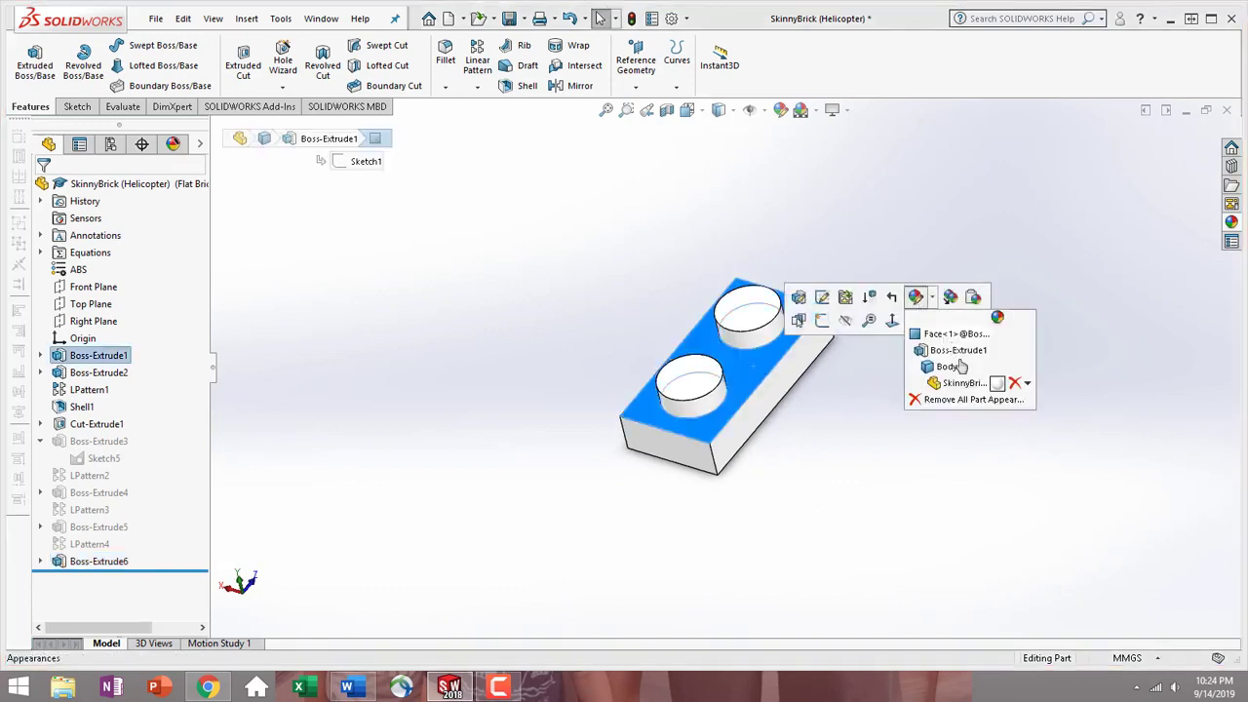
{"action": "left_click", "coordinate": [938, 382]}
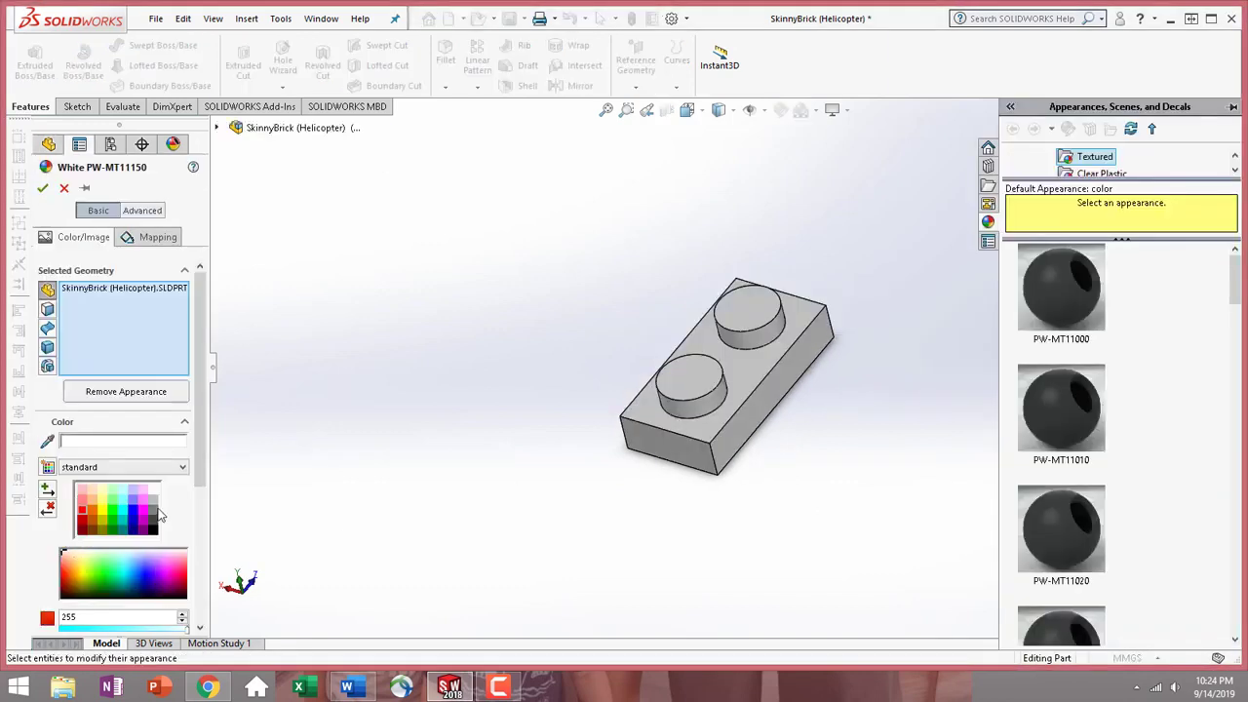
{"action": "left_click", "coordinate": [152, 501]}
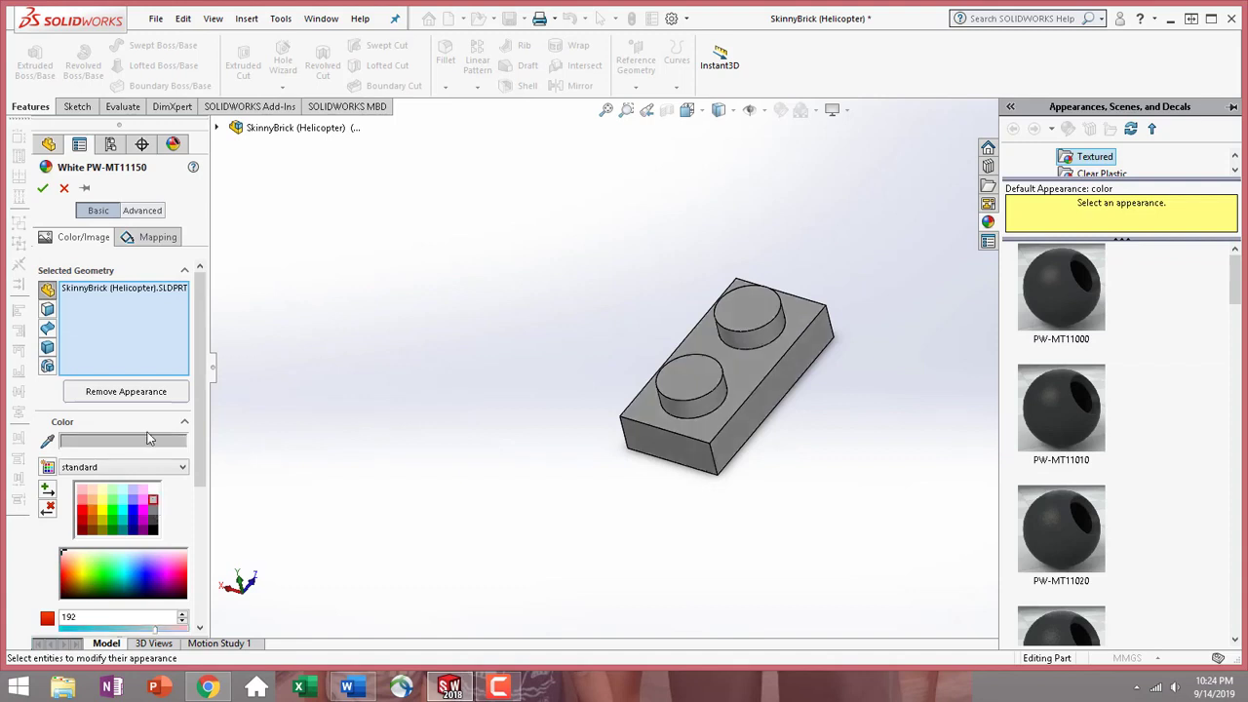
{"action": "left_click", "coordinate": [42, 188]}
{"action": "left_click", "coordinate": [156, 19]}
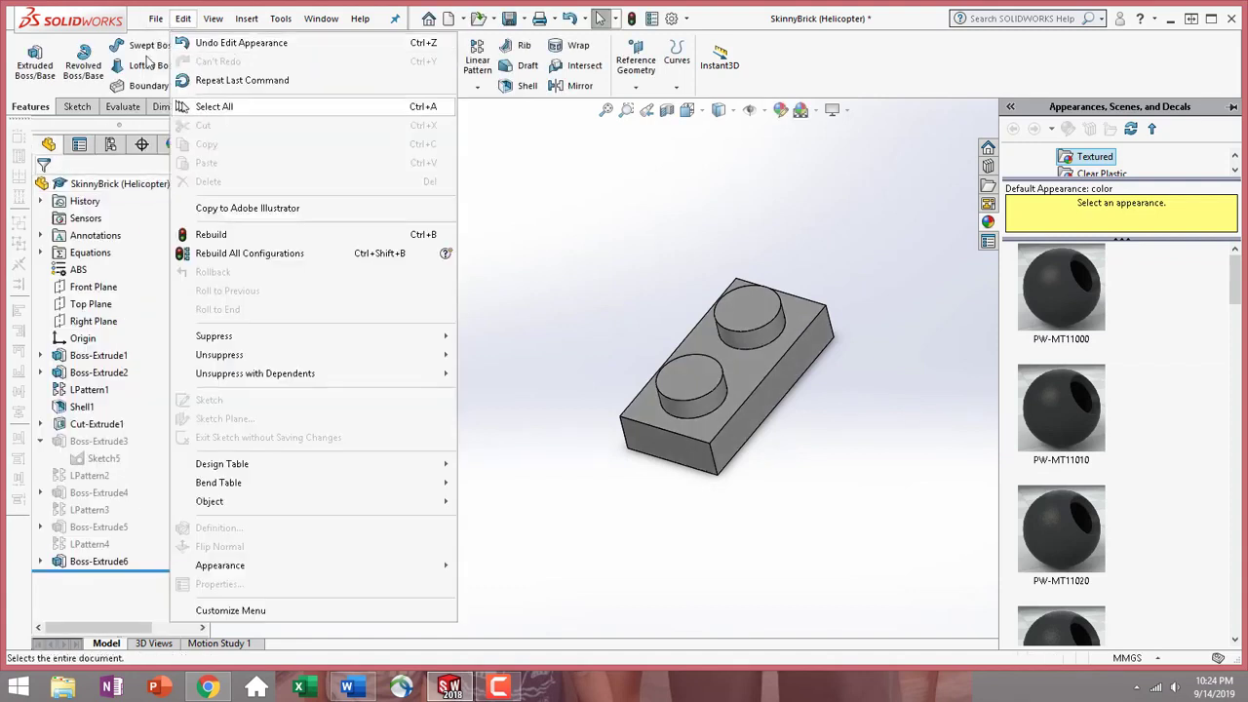
- Save the SkinnyBrick (Helicopter) part with the recolored Flat Brick configuration
{"action": "left_click", "coordinate": [179, 190]}
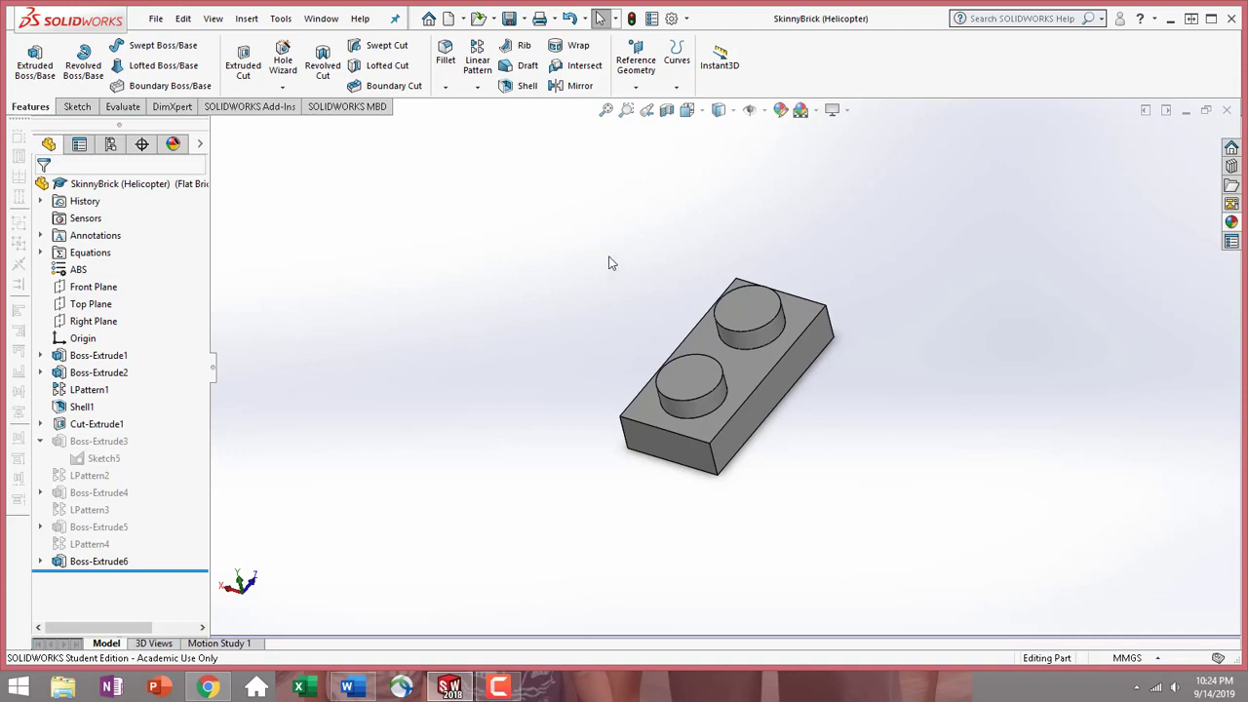
- Activate configurations 302001, 302021 and 302121 in turn, return to 302021 and rebuild it
{"action": "left_click", "coordinate": [111, 145]}
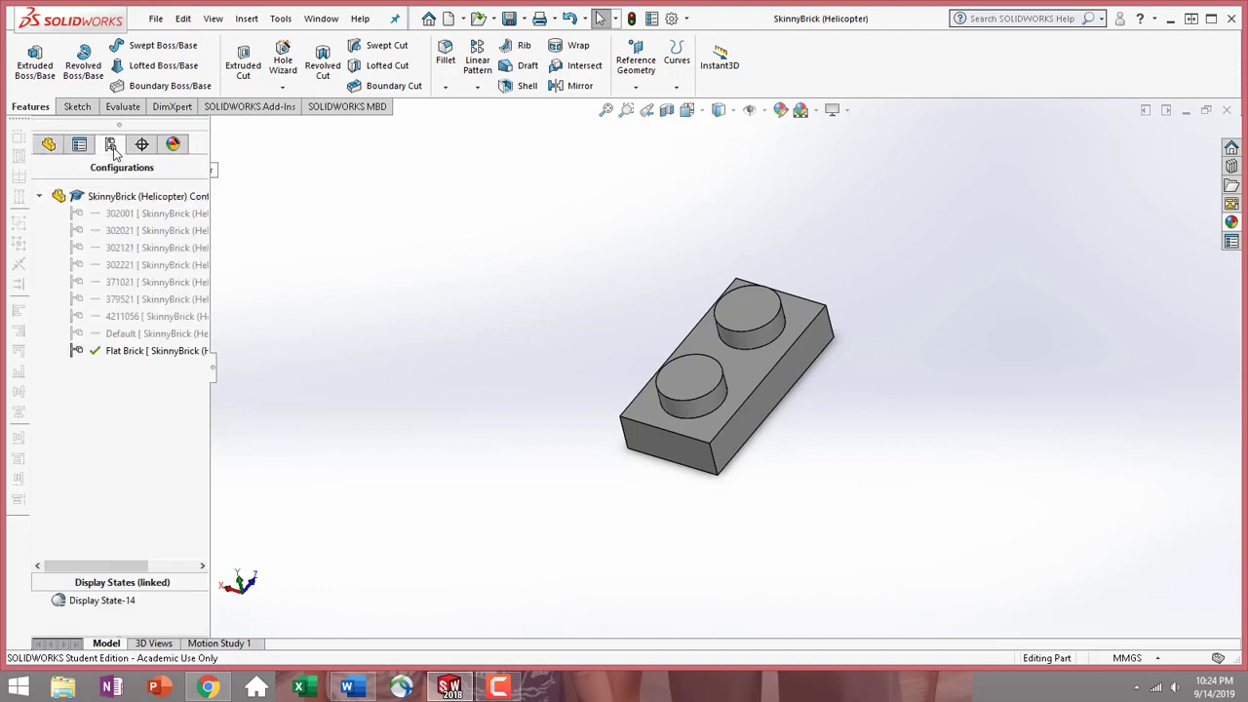
{"action": "double_click", "coordinate": [158, 212]}
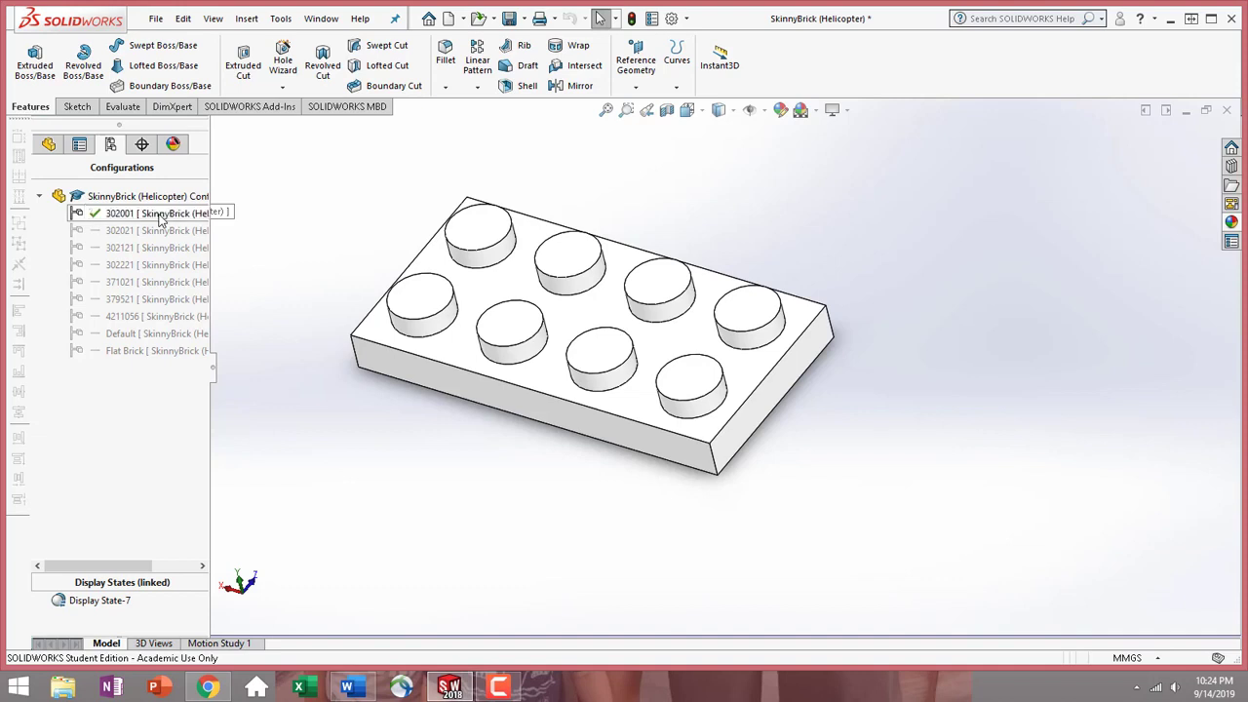
{"action": "double_click", "coordinate": [159, 228]}
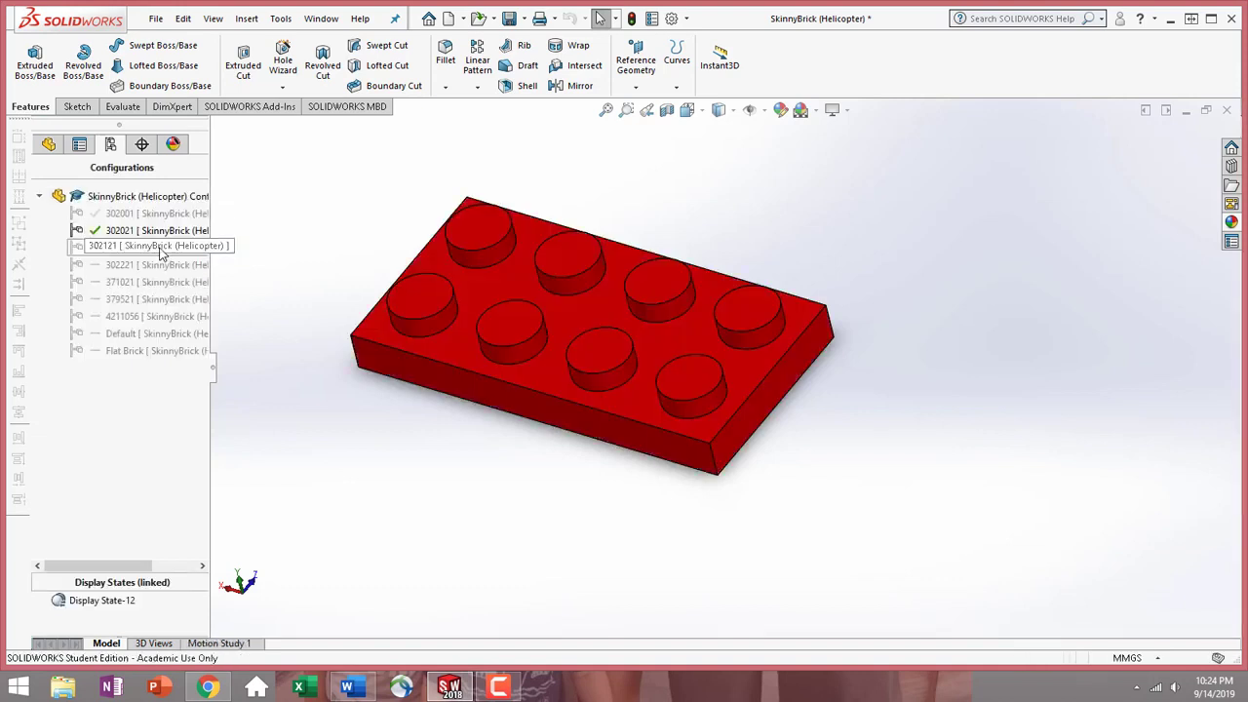
{"action": "double_click", "coordinate": [158, 245]}
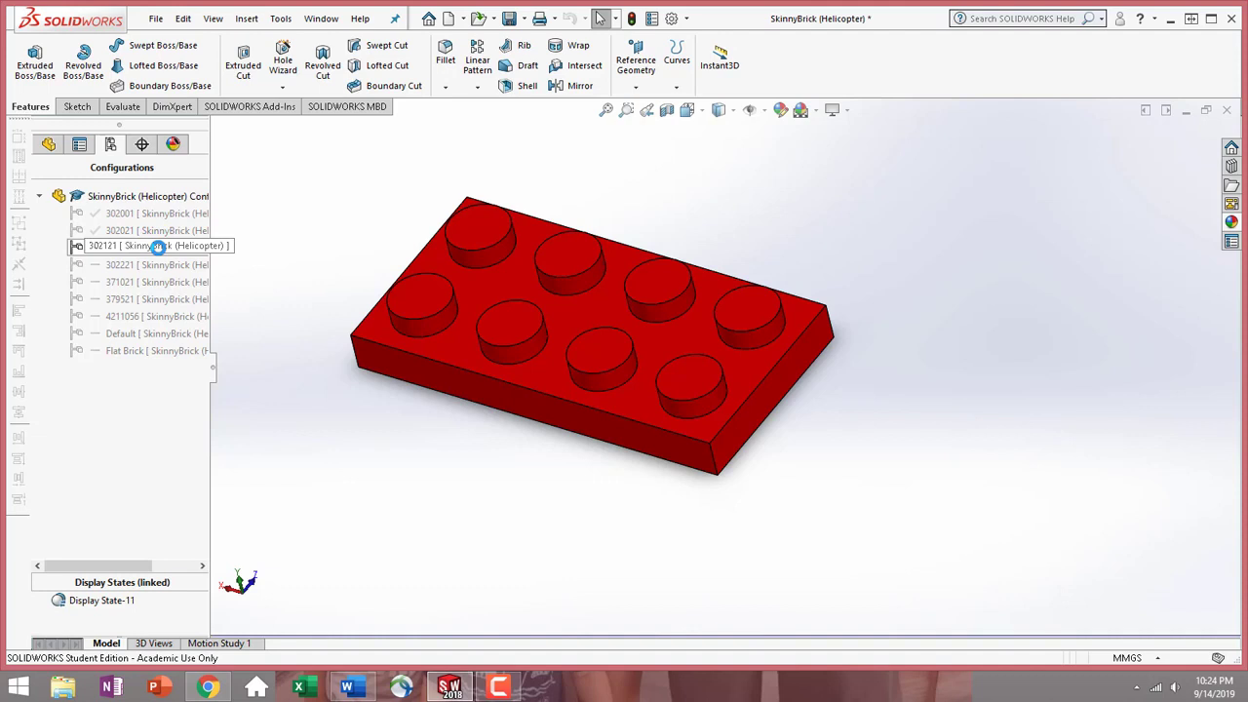
{"action": "double_click", "coordinate": [159, 230]}
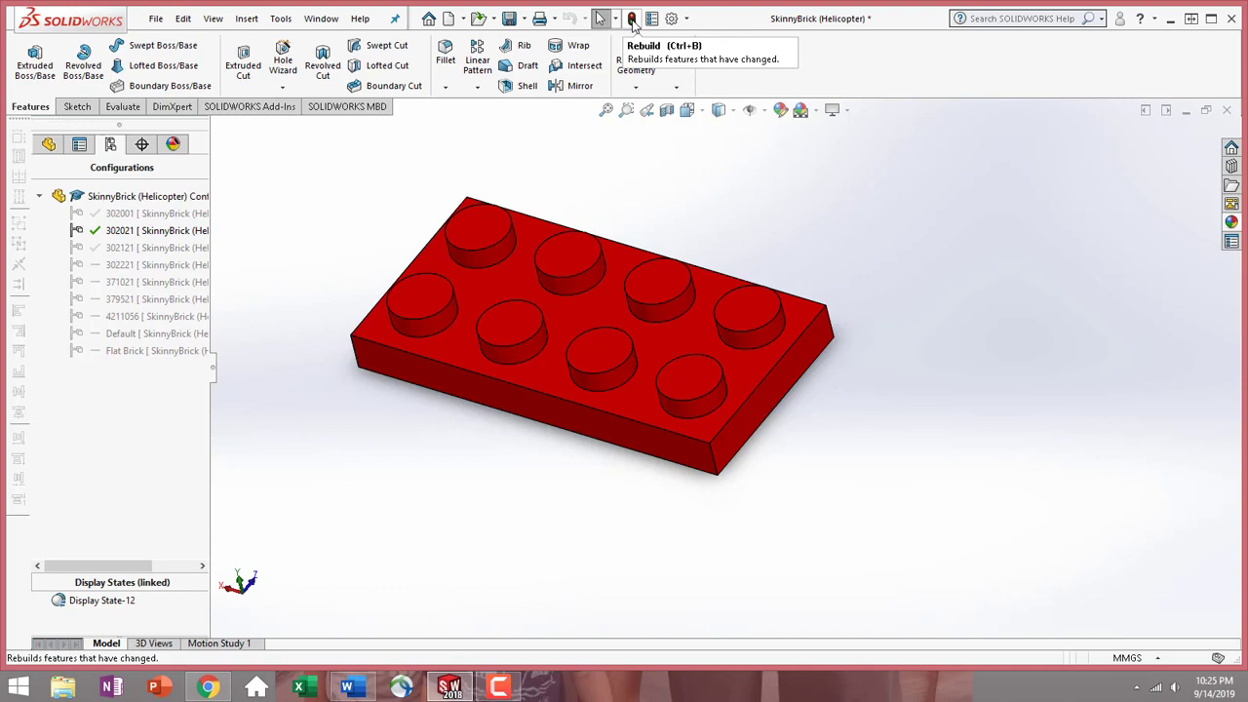
{"action": "left_click", "coordinate": [632, 20]}
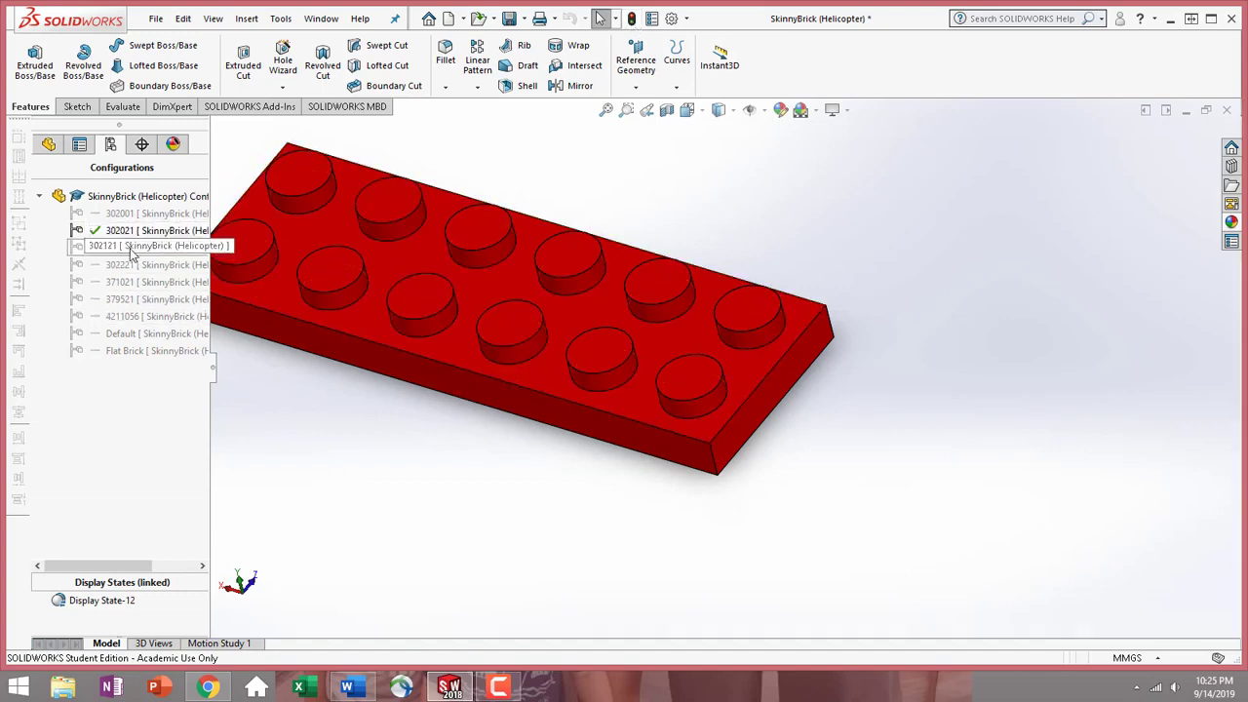
- Check the size and color of each configuration from 302121 through Default, finish with Flat Brick active, and return to its feature list
{"action": "double_click", "coordinate": [127, 249]}
{"action": "double_click", "coordinate": [130, 264]}
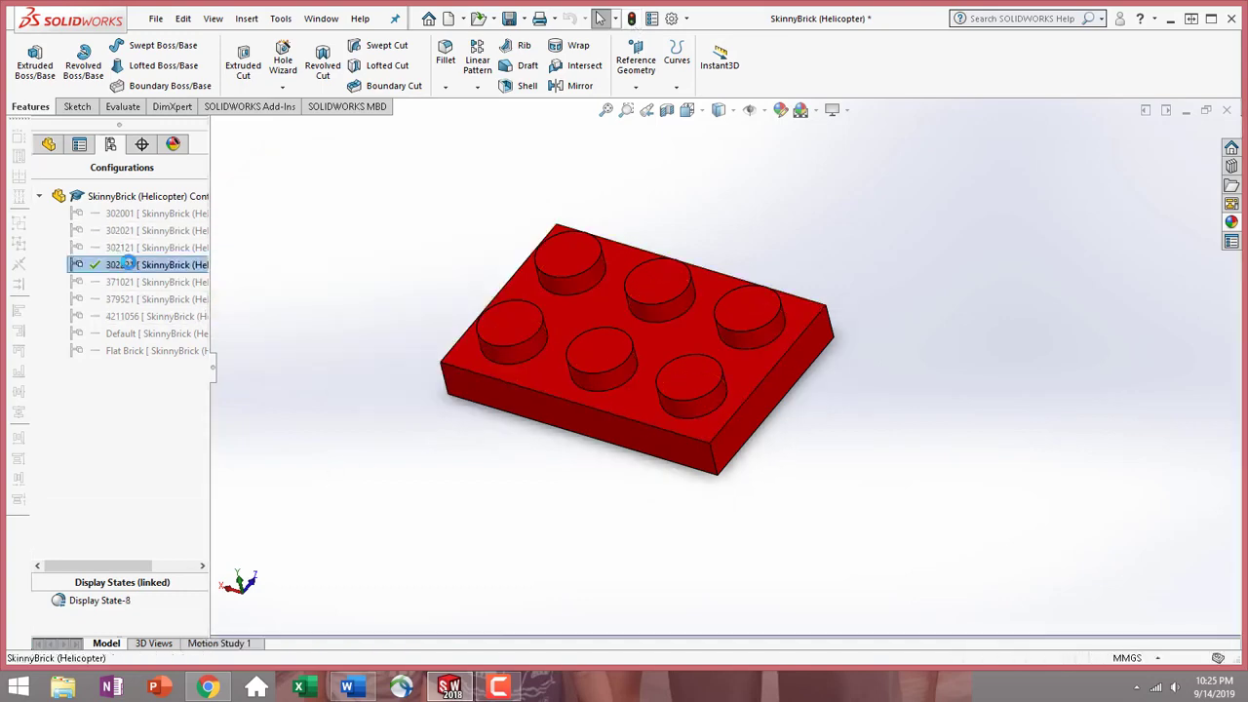
{"action": "double_click", "coordinate": [132, 281]}
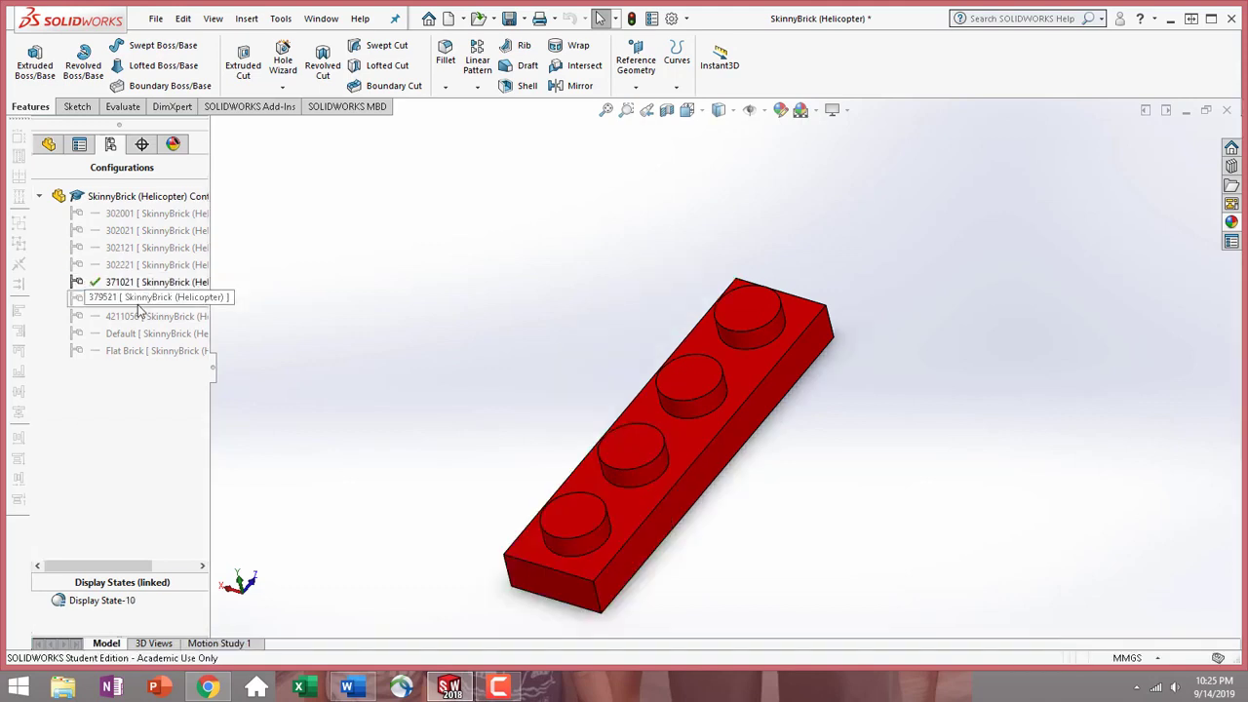
{"action": "double_click", "coordinate": [136, 298]}
{"action": "double_click", "coordinate": [135, 316]}
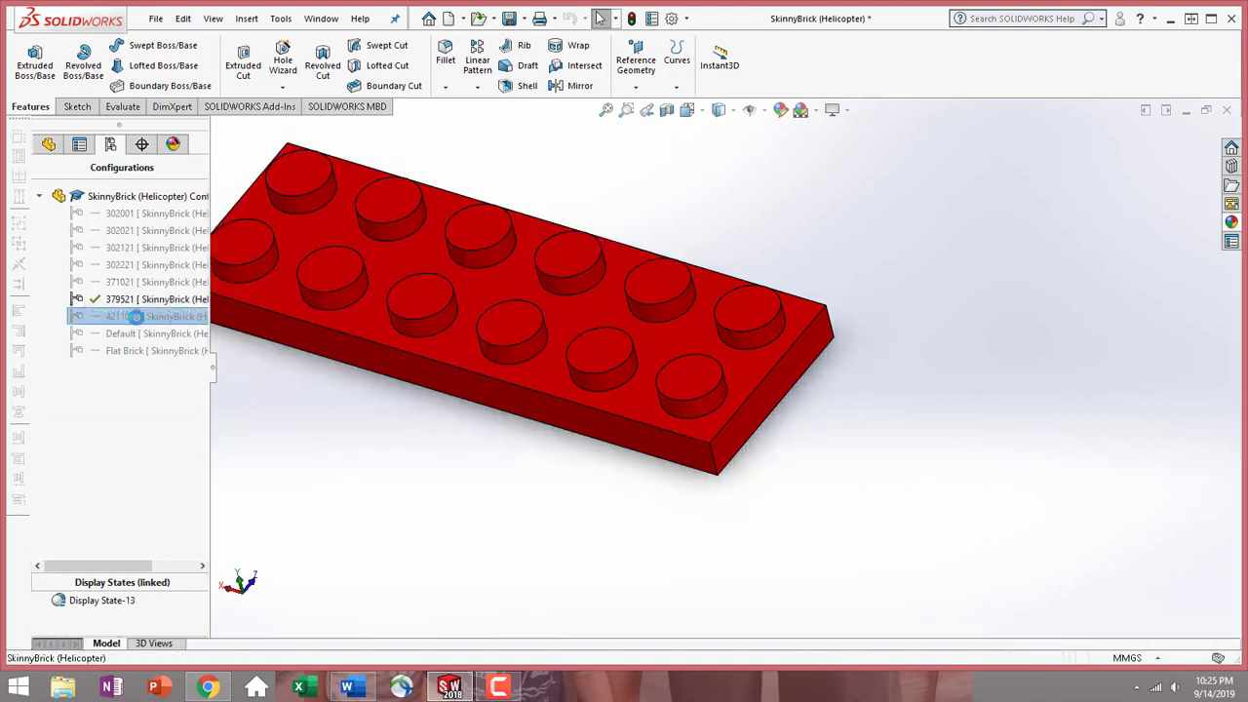
{"action": "double_click", "coordinate": [135, 334]}
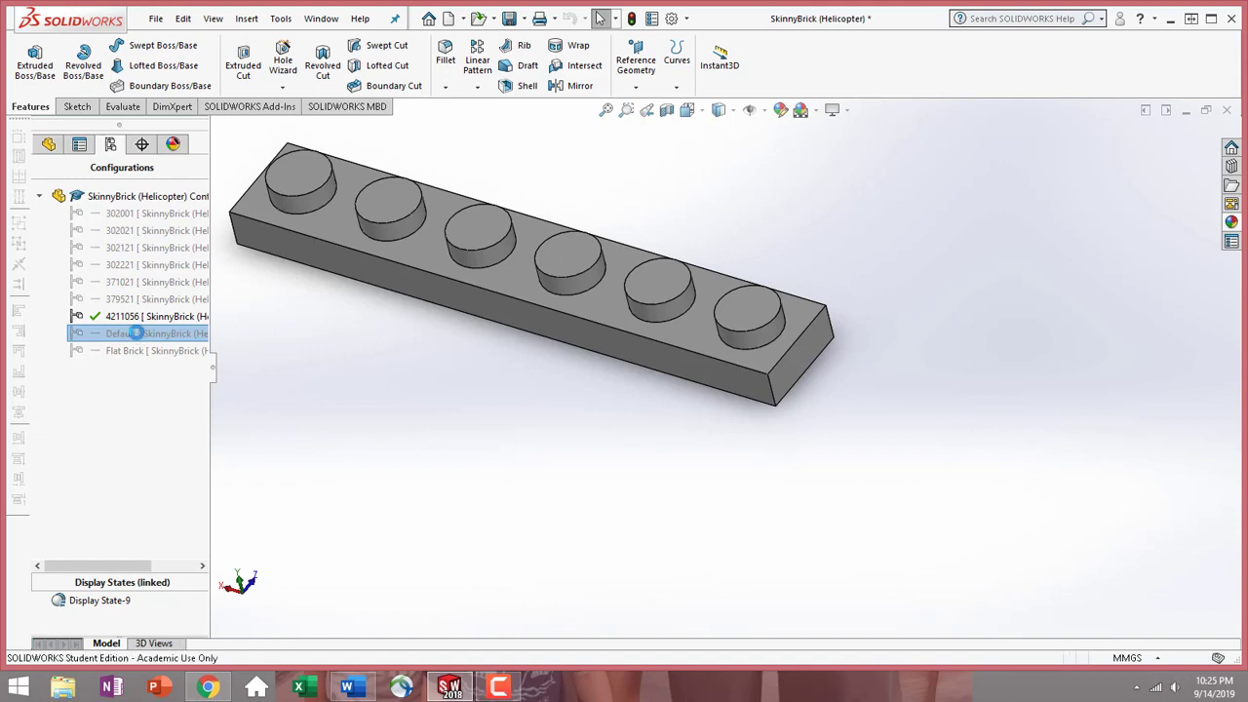
{"action": "left_click", "coordinate": [144, 351]}
{"action": "double_click", "coordinate": [144, 351]}
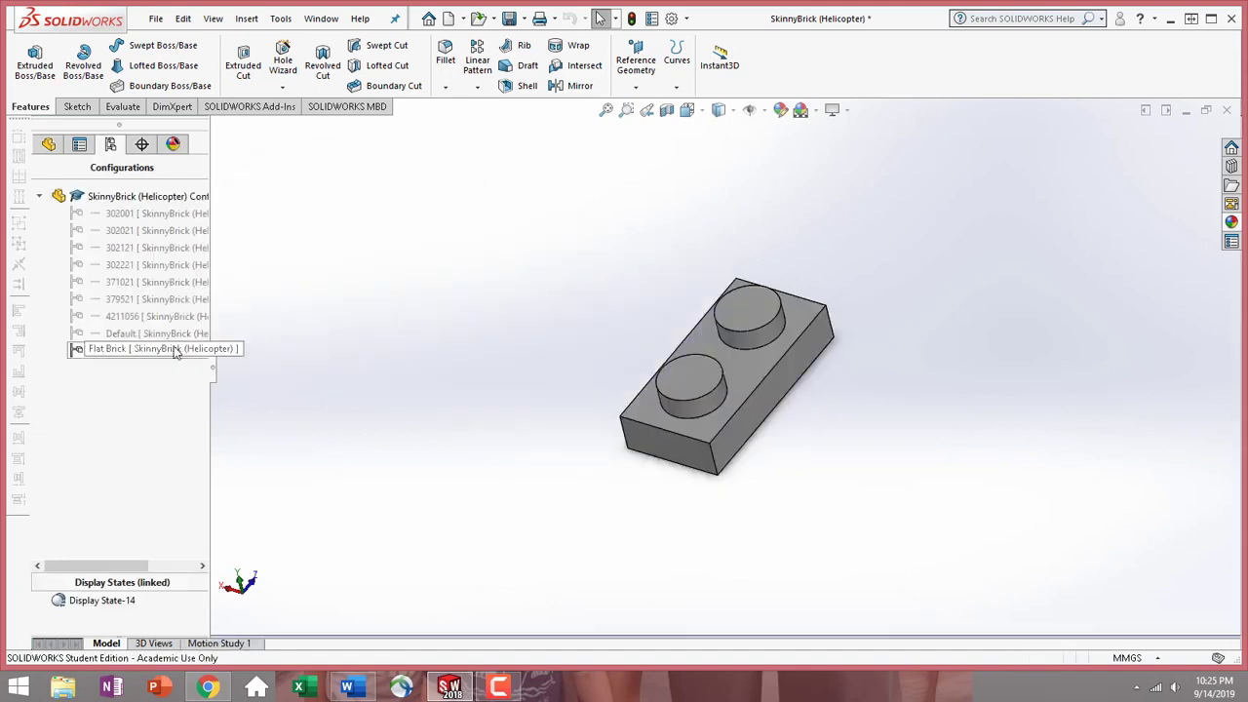
{"action": "left_click", "coordinate": [49, 145]}
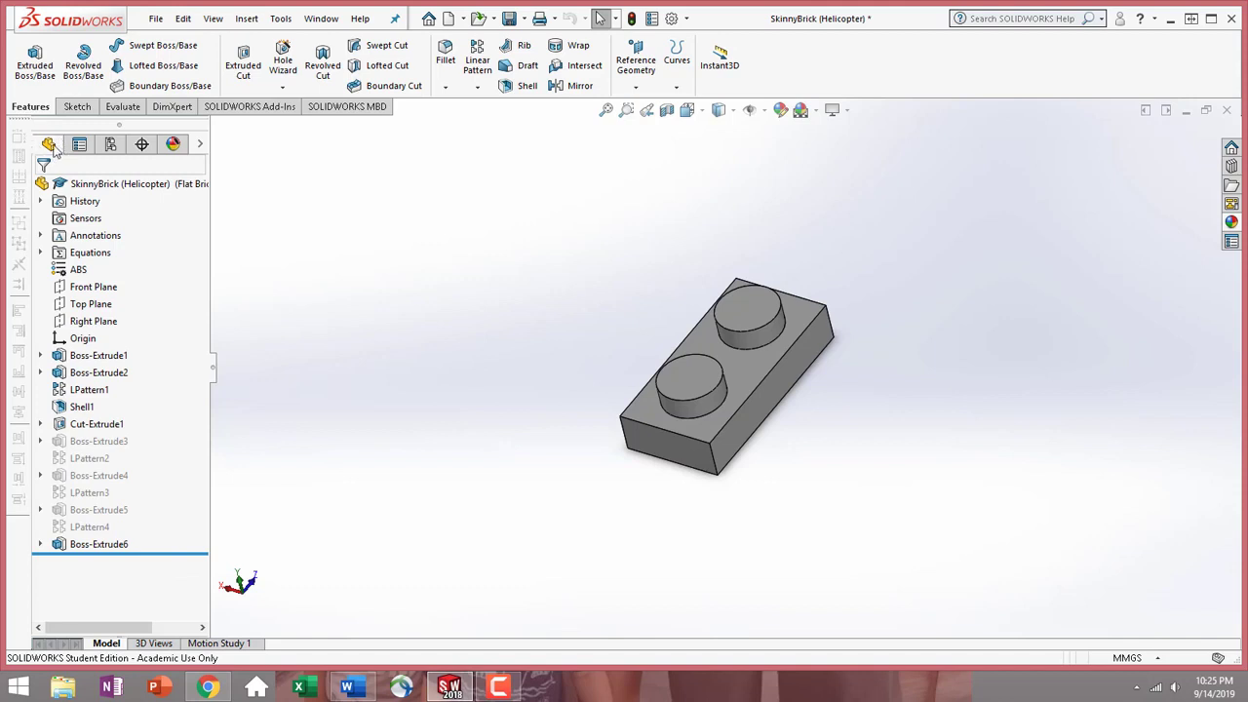